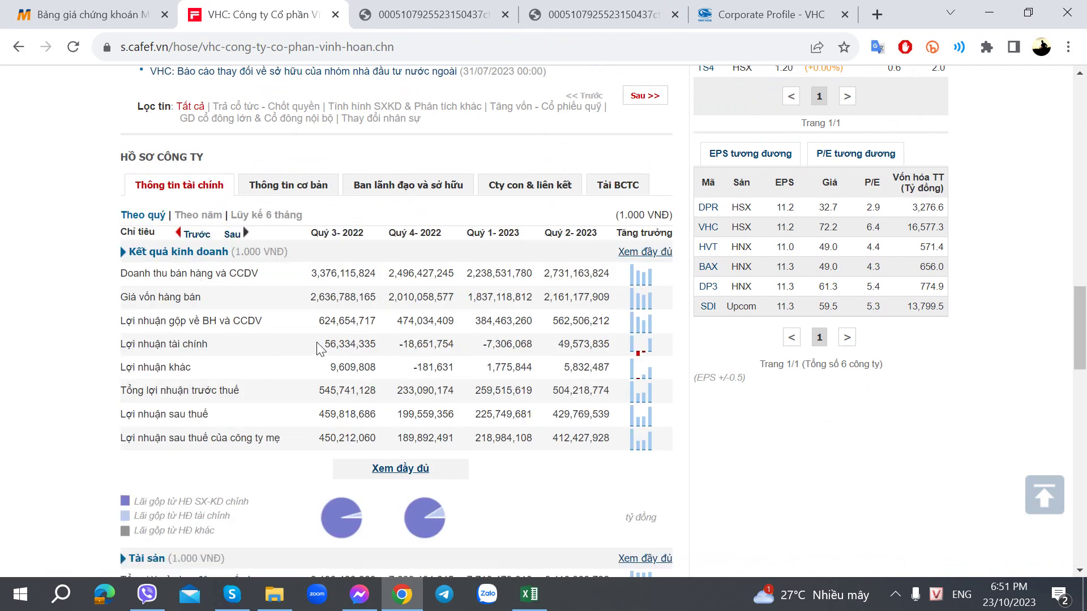
Step: Compare VHC's quarterly financial profit on the CafeF page with financial income note 27 and financial expense note 28 in the PDF report
{"action": "double_click", "coordinate": [357, 344]}
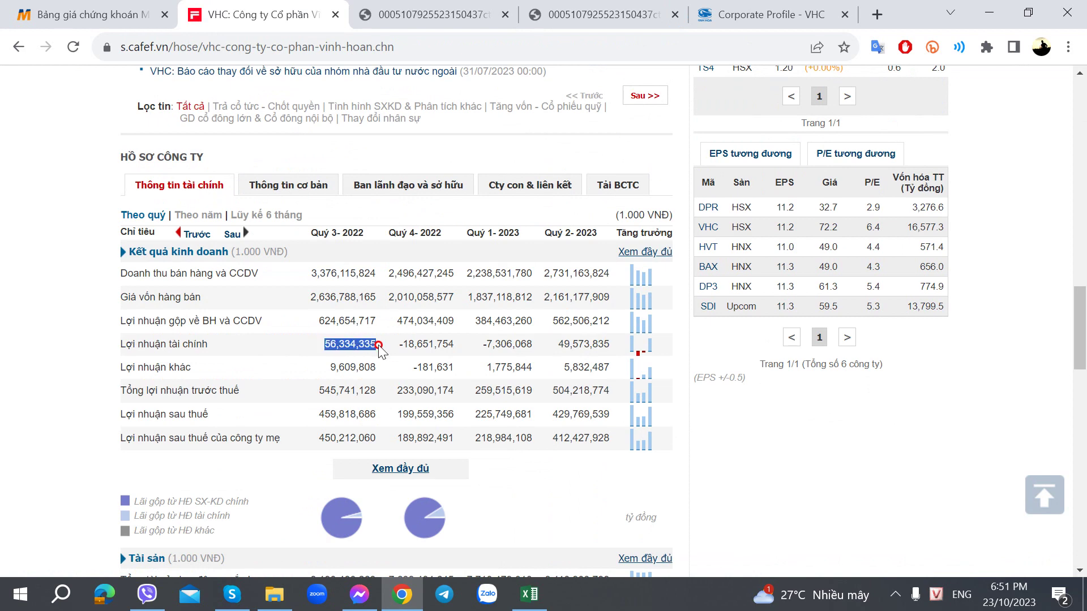
{"action": "left_click", "coordinate": [425, 3]}
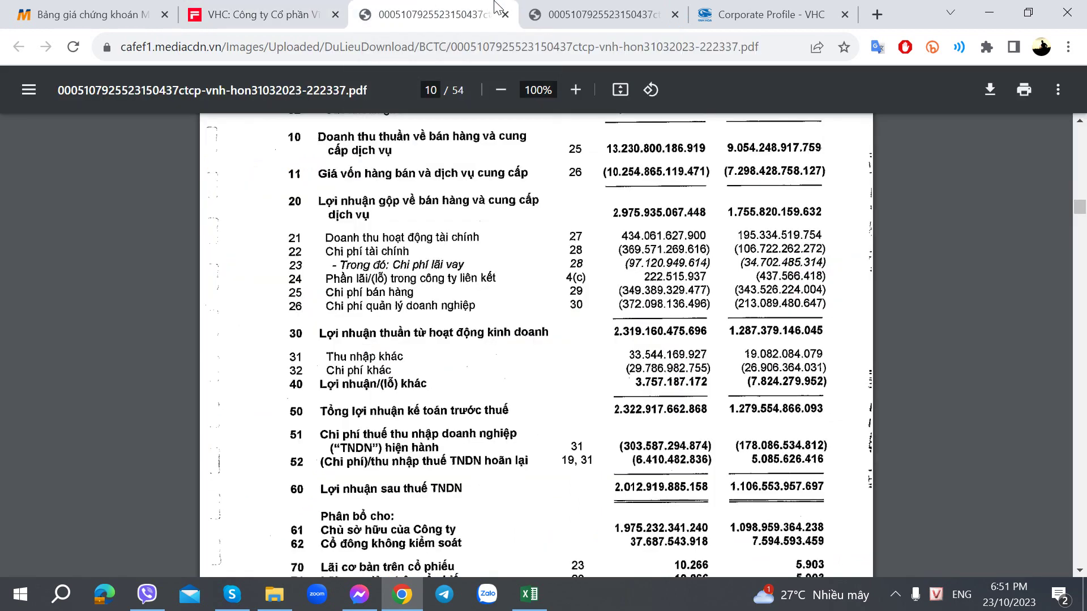
{"action": "left_click", "coordinate": [247, 14]}
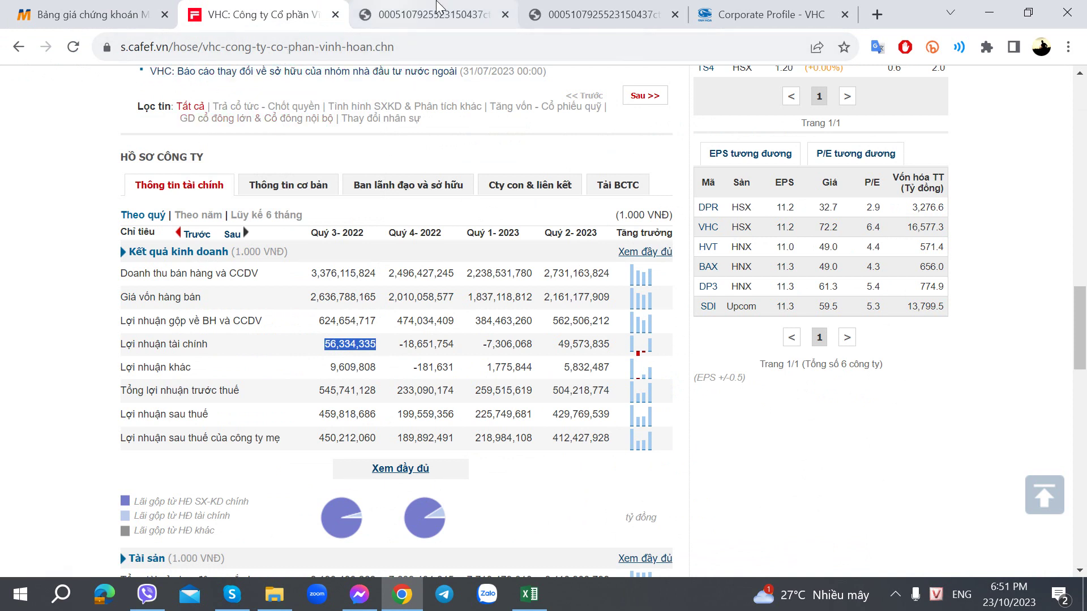
{"action": "left_click", "coordinate": [206, 239]}
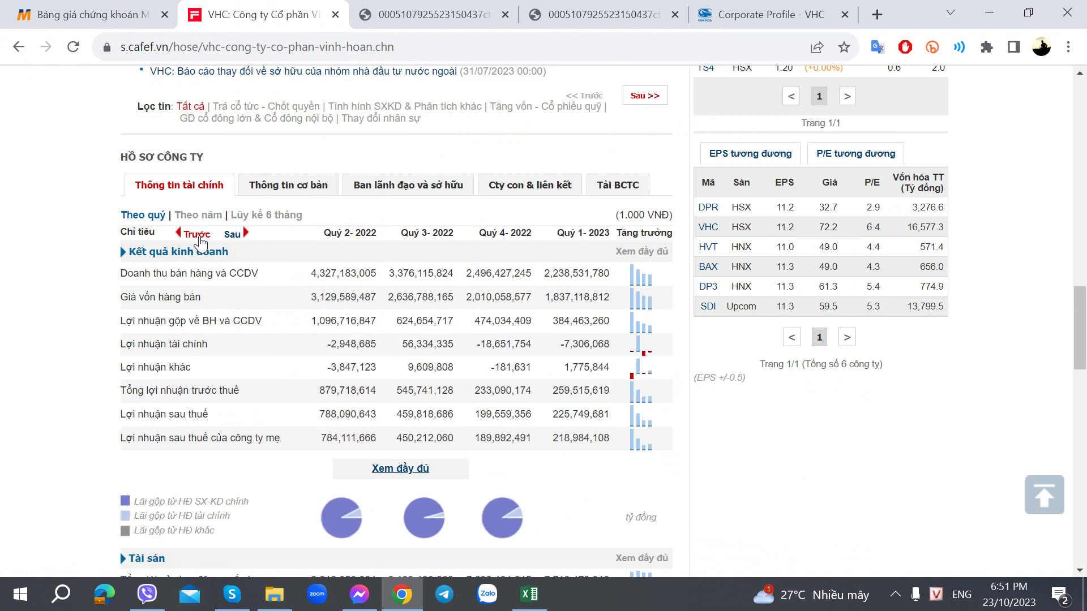
{"action": "left_click", "coordinate": [154, 220]}
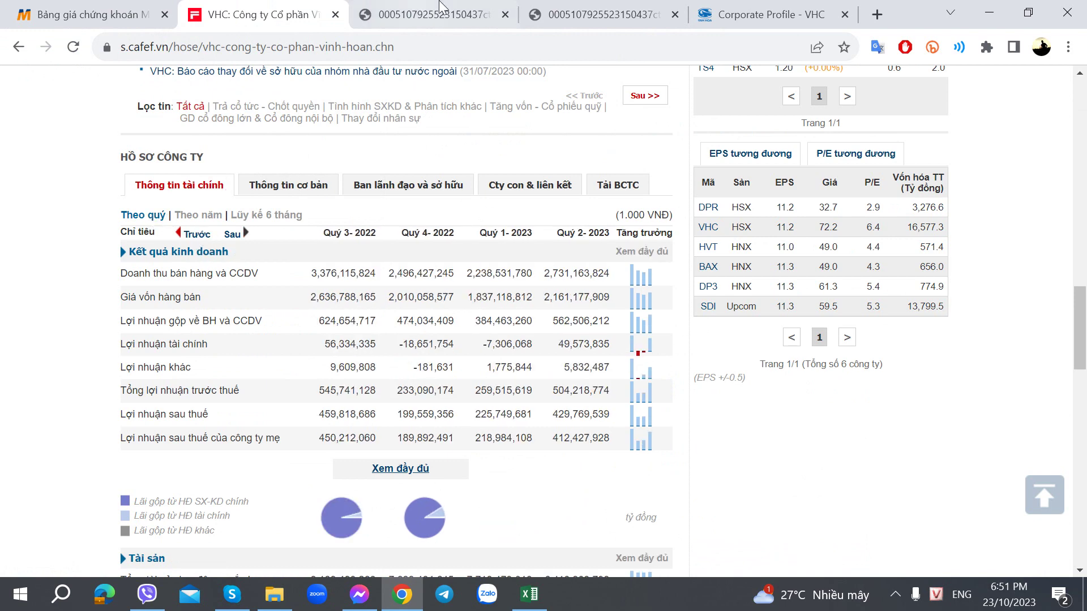
{"action": "left_click", "coordinate": [468, 11]}
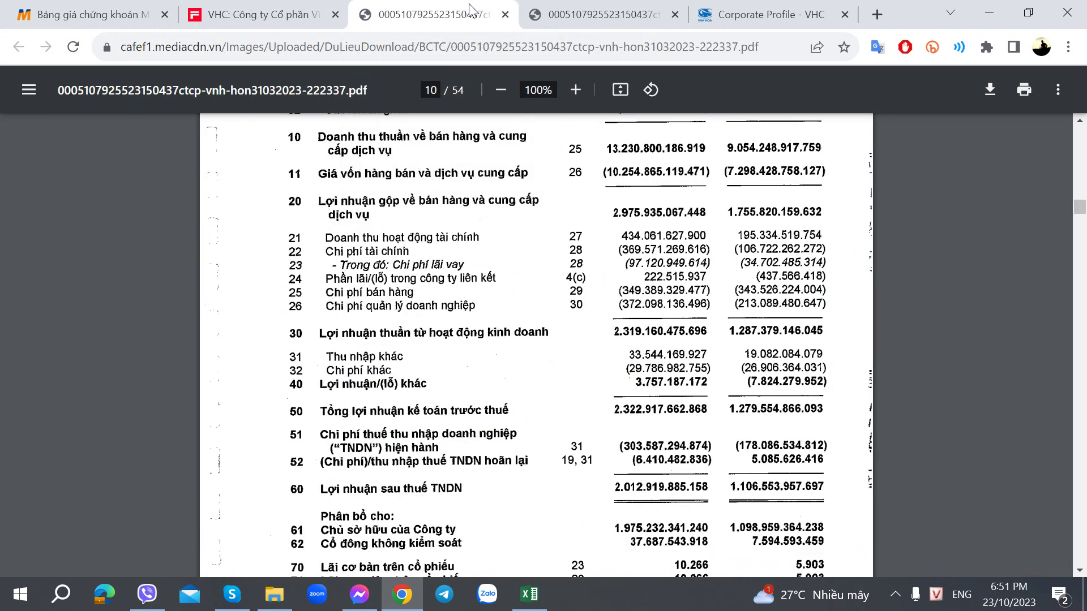
{"action": "left_click", "coordinate": [570, 9]}
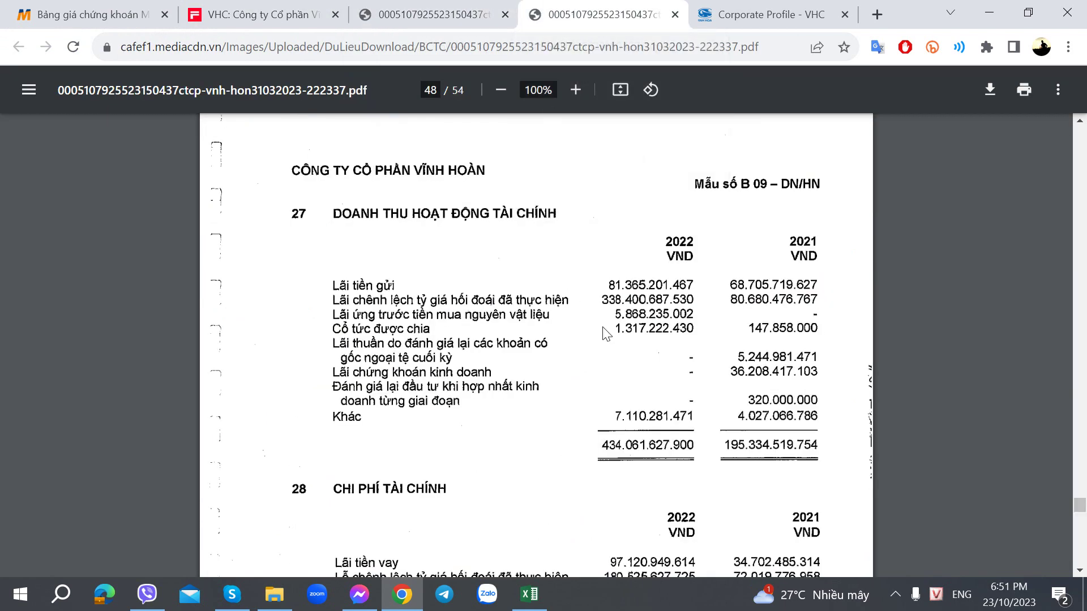
{"action": "scroll", "coordinate": [611, 356], "scroll_direction": "down", "scroll_amount": 5}
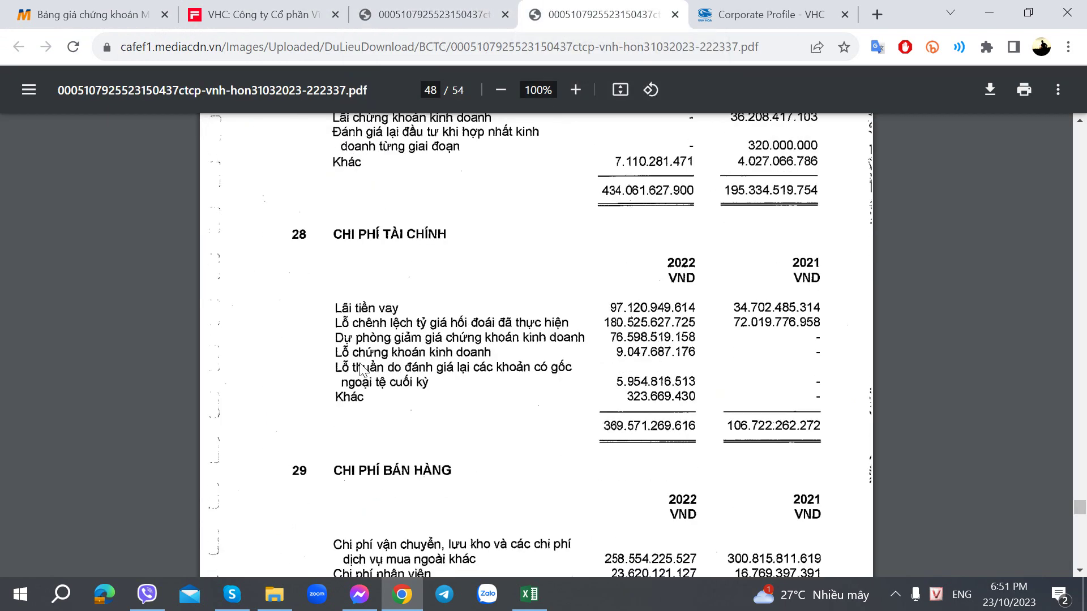
{"action": "scroll", "coordinate": [360, 371], "scroll_direction": "up", "scroll_amount": 3}
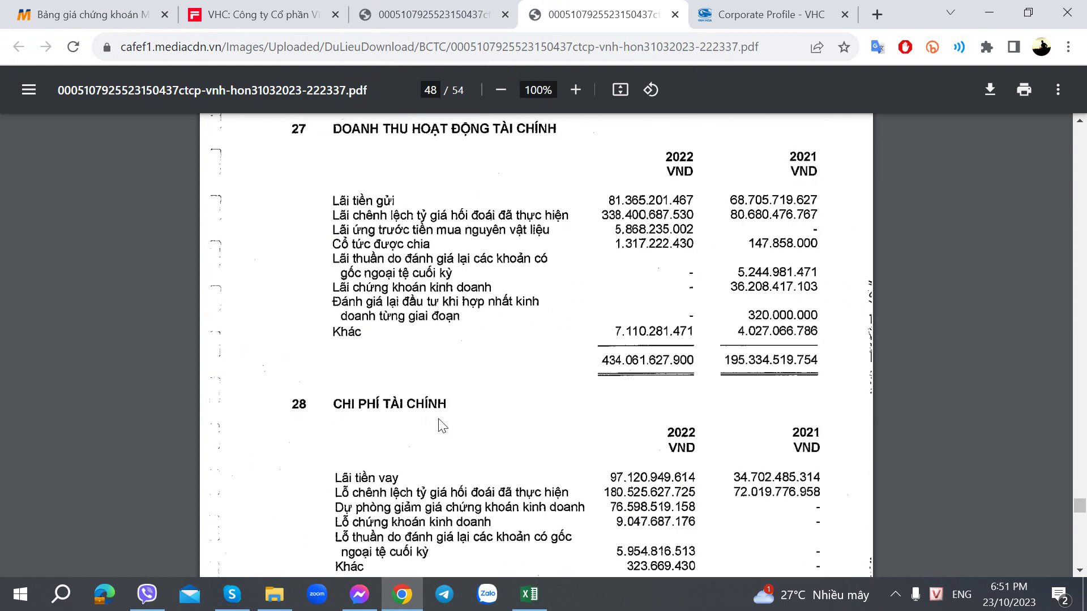
{"action": "scroll", "coordinate": [431, 419], "scroll_direction": "down", "scroll_amount": 2}
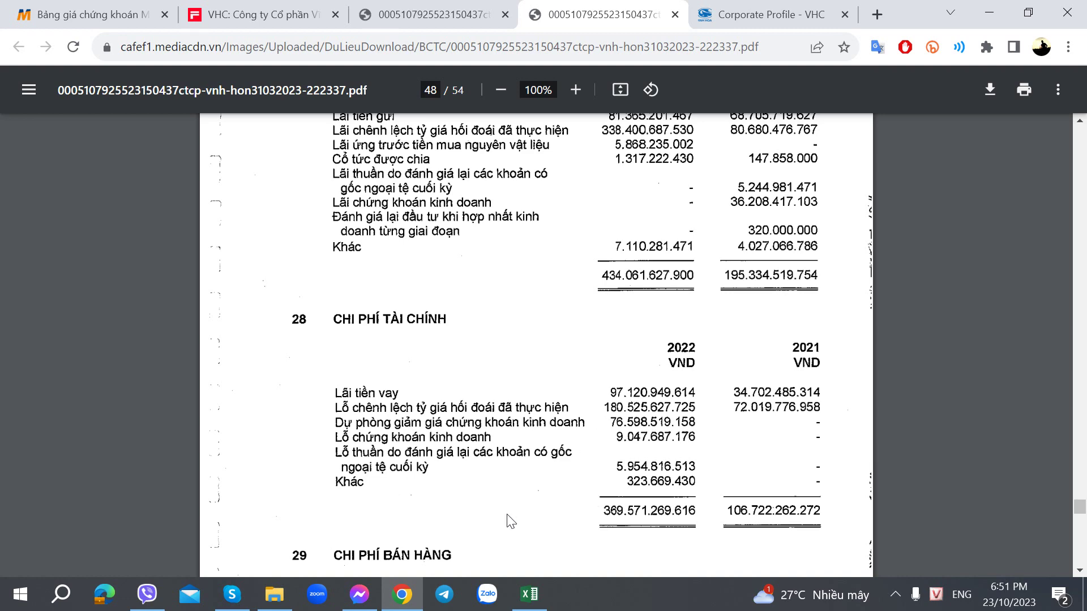
{"action": "scroll", "coordinate": [504, 487], "scroll_direction": "up", "scroll_amount": 3}
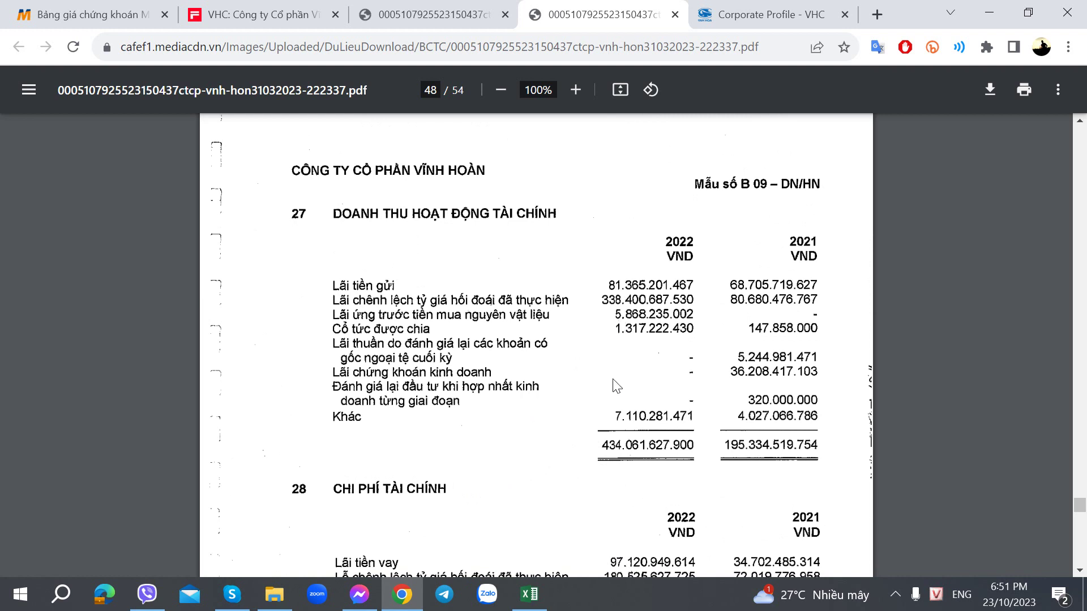
Step: Switch to the VHC workbook in Excel and enter the note "VHC lãi 150 tỷ - Tỷ giá" in cell L300
{"action": "key", "text": "alt+Tab"}
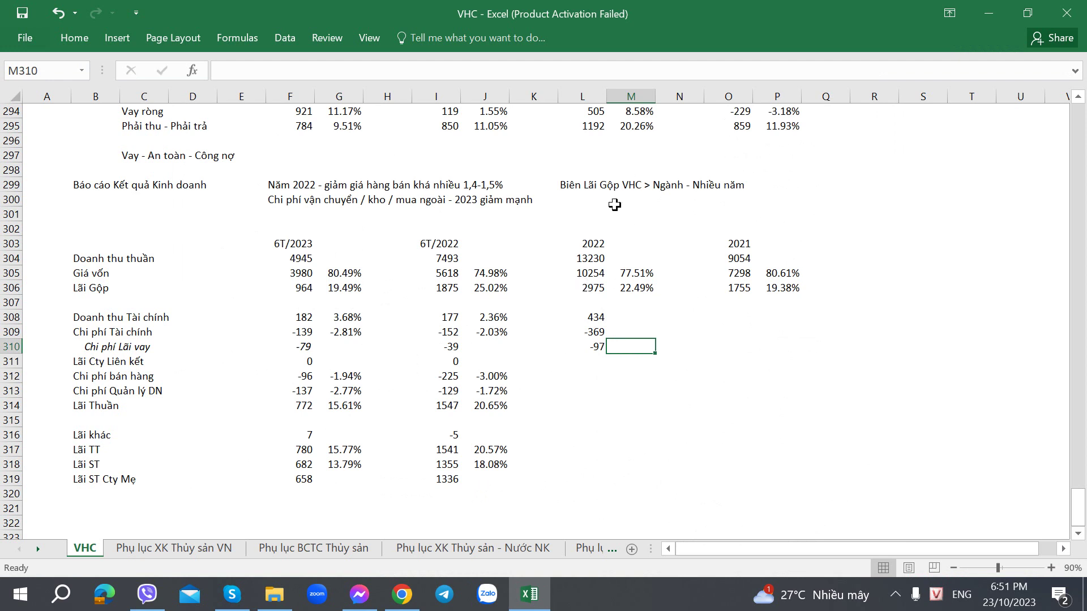
{"action": "left_click", "coordinate": [585, 201]}
{"action": "type", "text": "VHC lãi "}
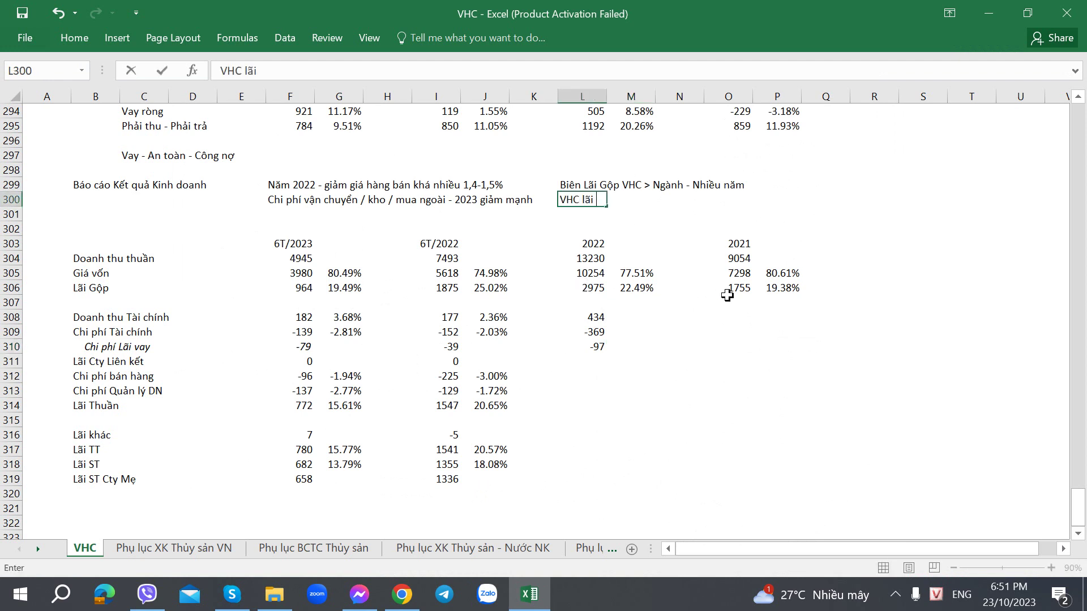
{"action": "type", "text": "150 tỷ"}
{"action": "key", "text": "BackSpace"}
{"action": "key", "text": "BackSpace"}
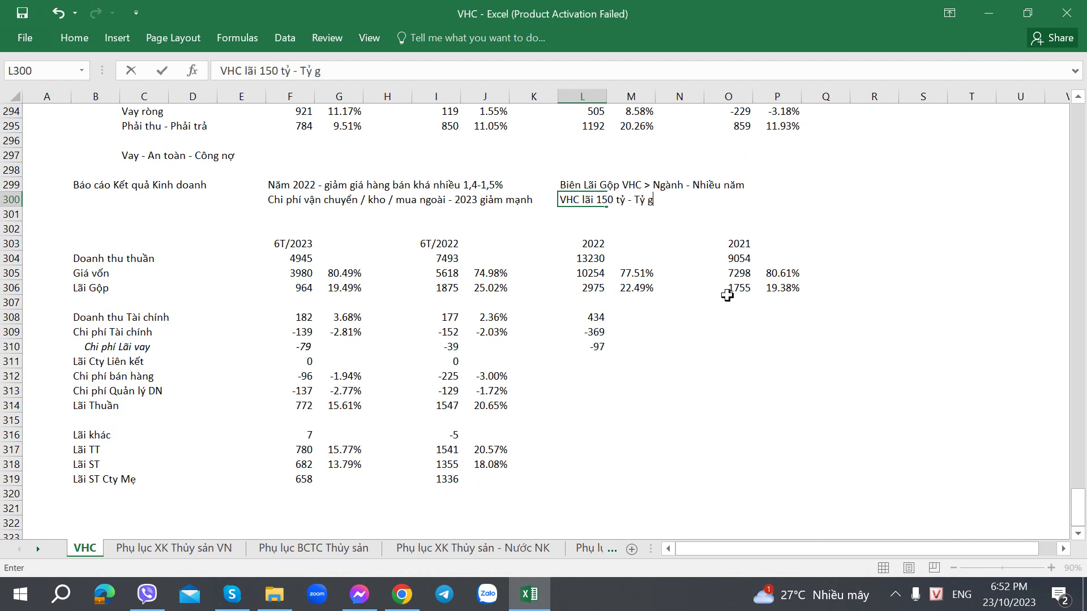
{"action": "key", "text": "Return"}
Step: Check the associate-company profit in the PDF income statement and enter 0 for the 2022 Lãi Cty Liên kết in L311
{"action": "left_click", "coordinate": [599, 334]}
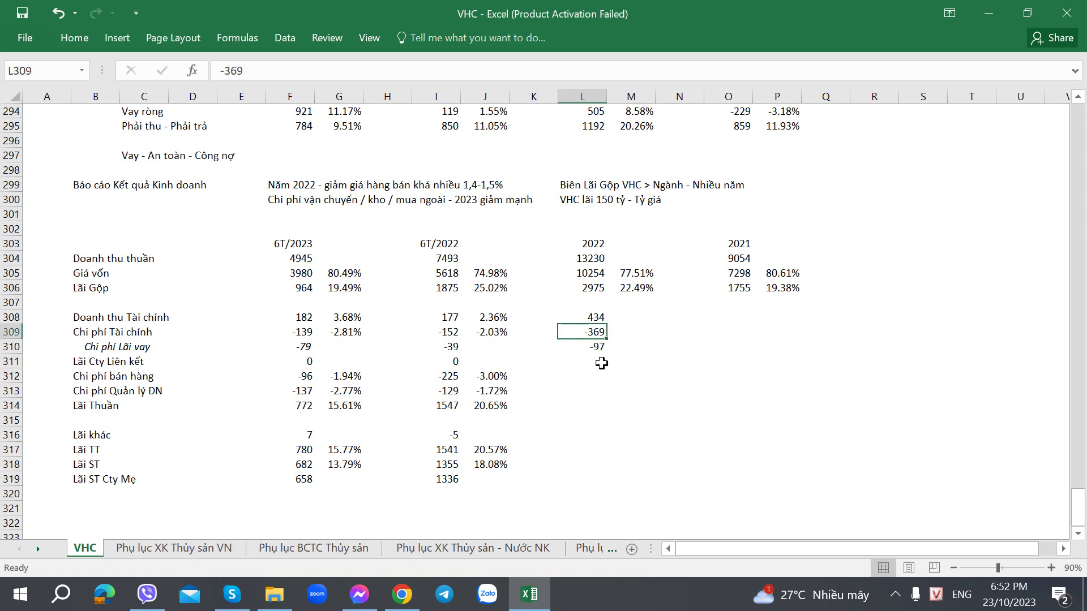
{"action": "left_click", "coordinate": [599, 371]}
{"action": "key", "text": "alt+Tab"}
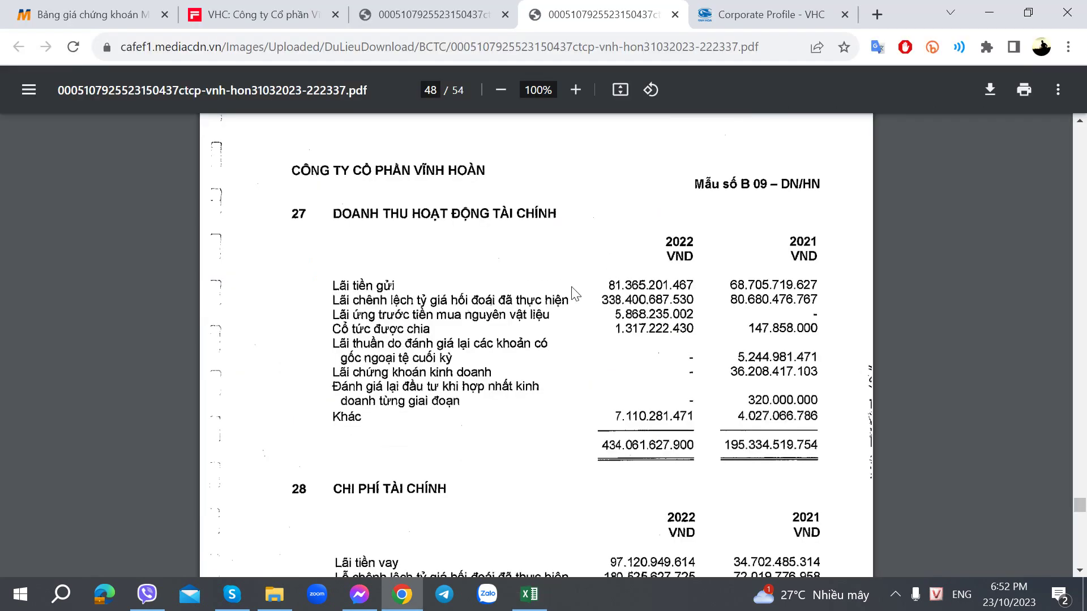
{"action": "left_click", "coordinate": [398, 6]}
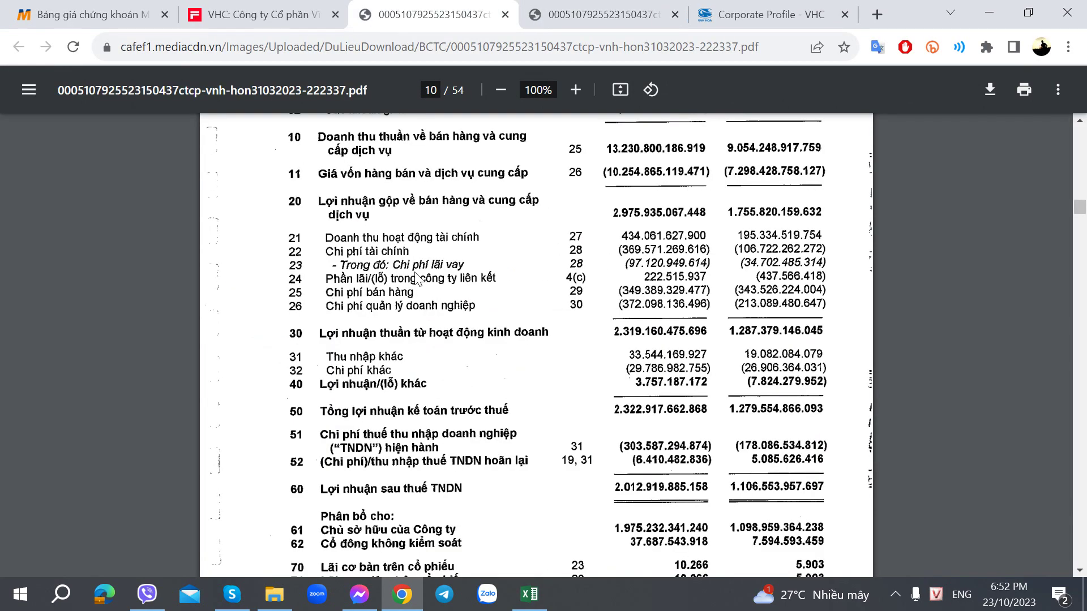
{"action": "key", "text": "alt+Tab"}
{"action": "key", "text": "alt+Tab"}
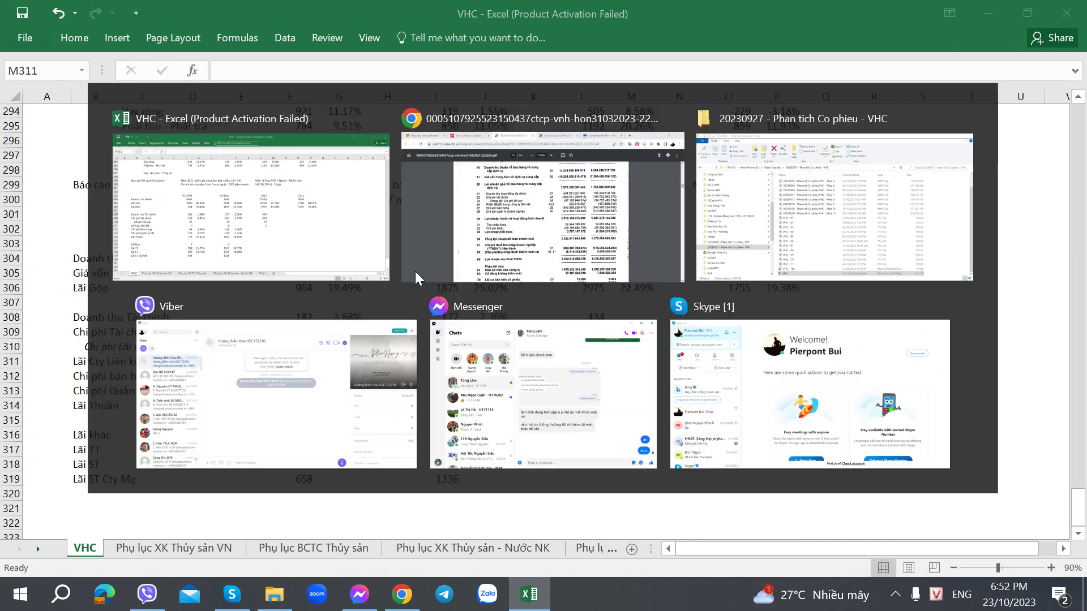
{"action": "key", "text": "alt+Tab"}
{"action": "key", "text": "alt+Tab"}
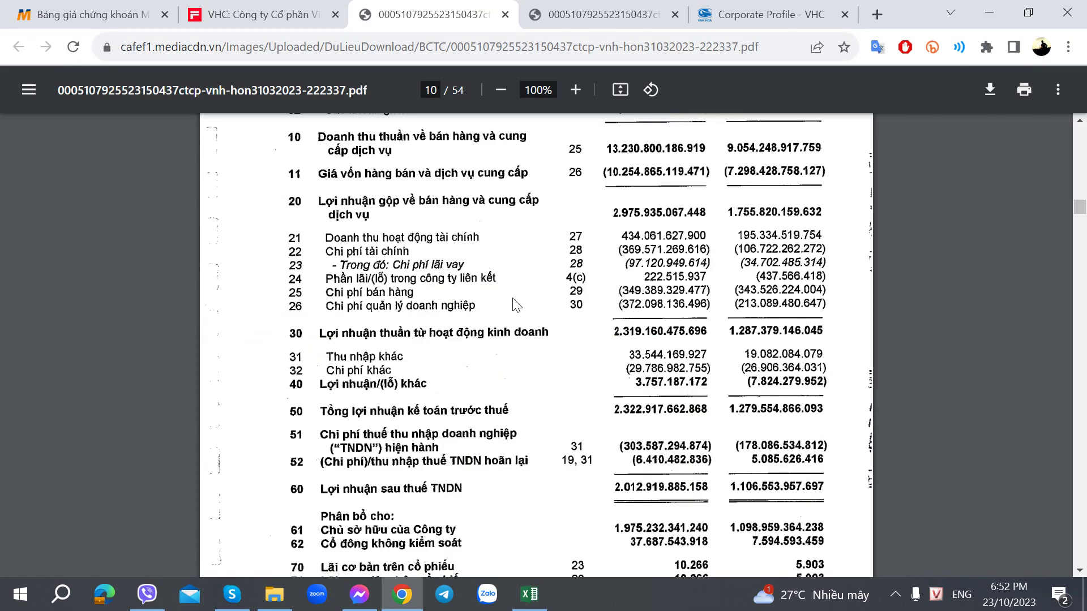
Step: Enter -349 as the 2022 Chi phí bán hàng in cell L312
{"action": "key", "text": "alt+Tab"}
{"action": "left_click", "coordinate": [583, 378]}
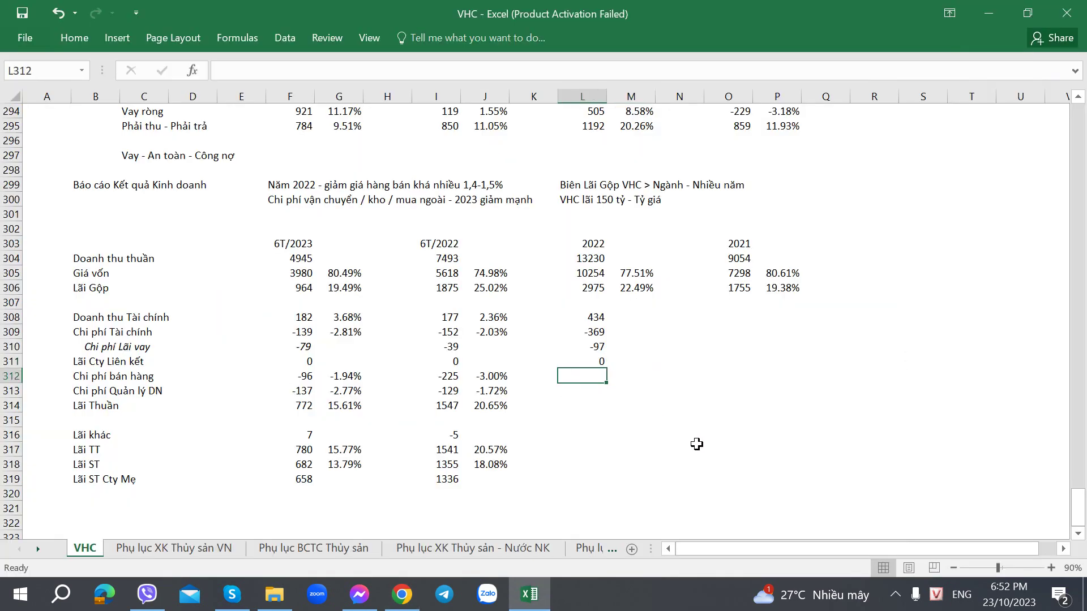
{"action": "type", "text": "-349"}
{"action": "key", "text": "Tab"}
{"action": "key", "text": "Down"}
Step: Enter -372 as the 2022 Chi phí Quản lý DN in cell L313, taken from the PDF income statement
{"action": "key", "text": "alt+Tab"}
{"action": "key", "text": "alt+Tab"}
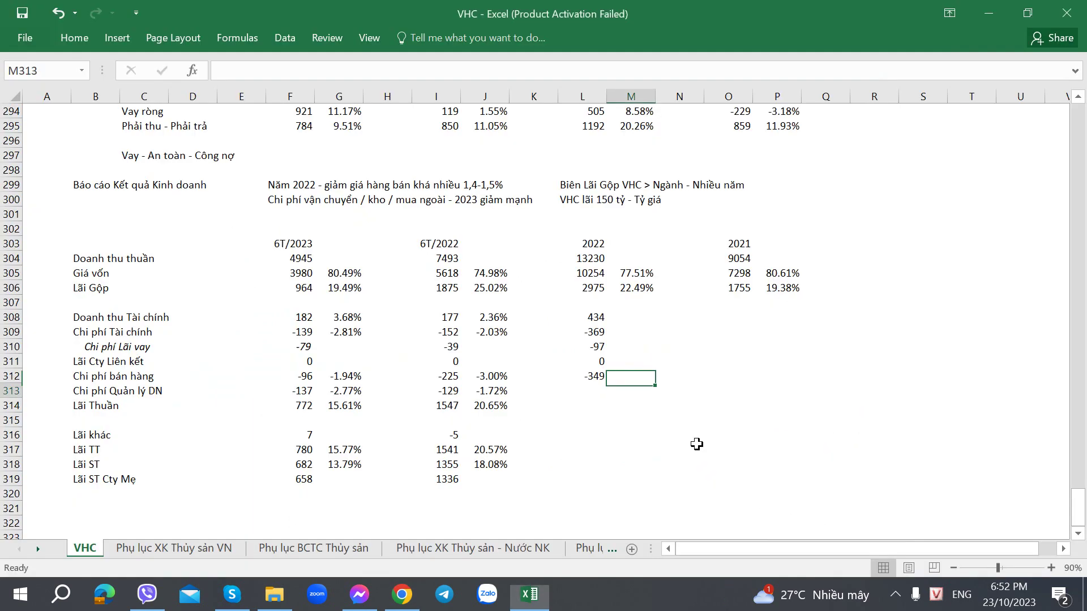
{"action": "key", "text": "Left"}
{"action": "type", "text": "-3"}
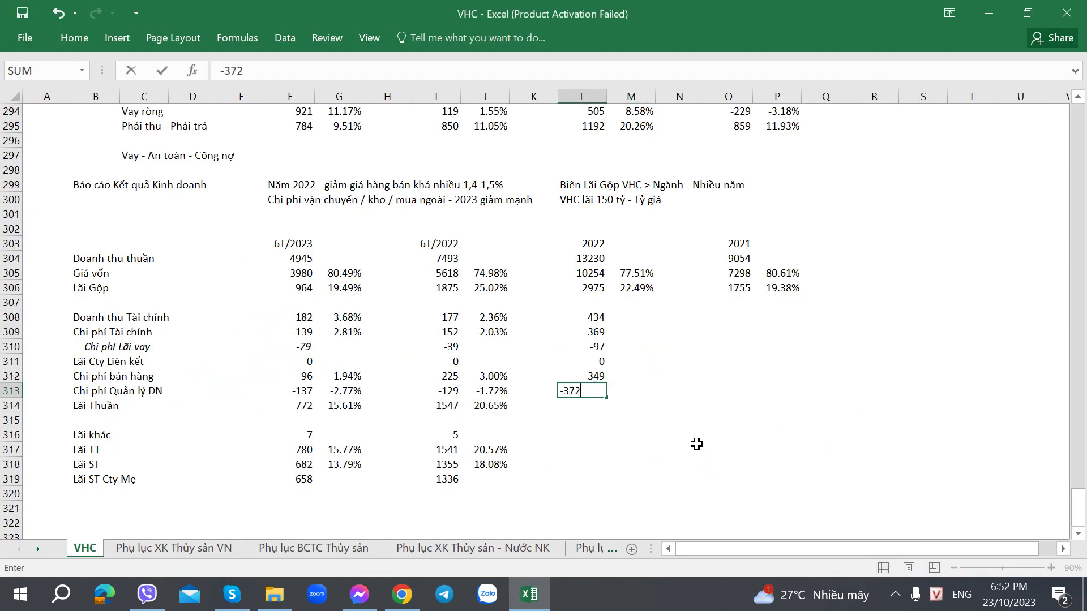
{"action": "key", "text": "Tab"}
{"action": "key", "text": "Return"}
Step: Look up the 2022 net operating profit in the PDF income statement and enter 2319 as Lãi Thuần in L314
{"action": "key", "text": "alt+Tab"}
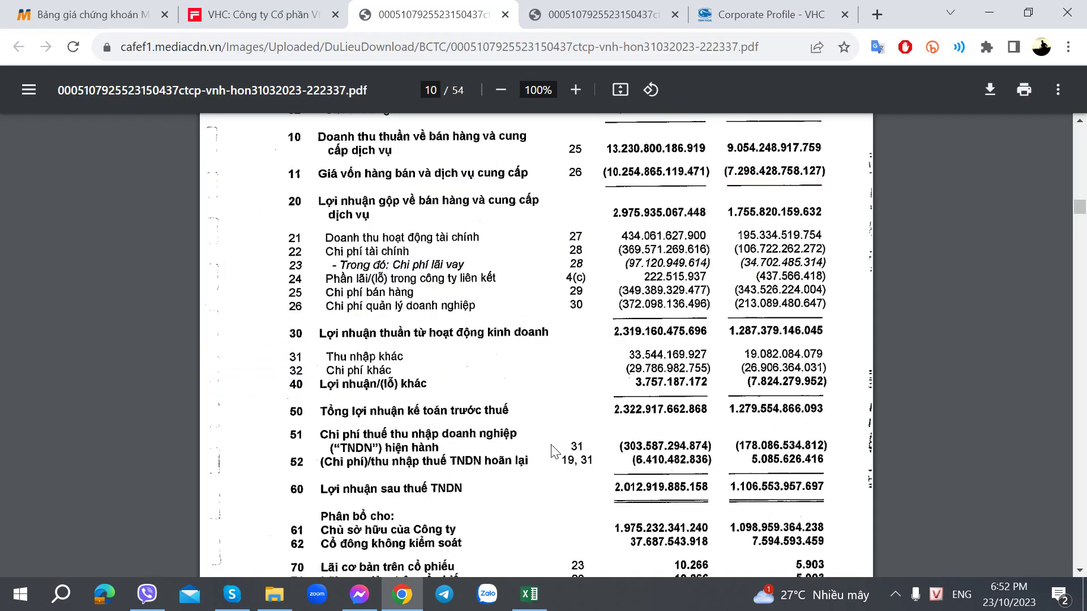
{"action": "key", "text": "alt+Tab"}
{"action": "type", "text": "2319"}
{"action": "key", "text": "Tab"}
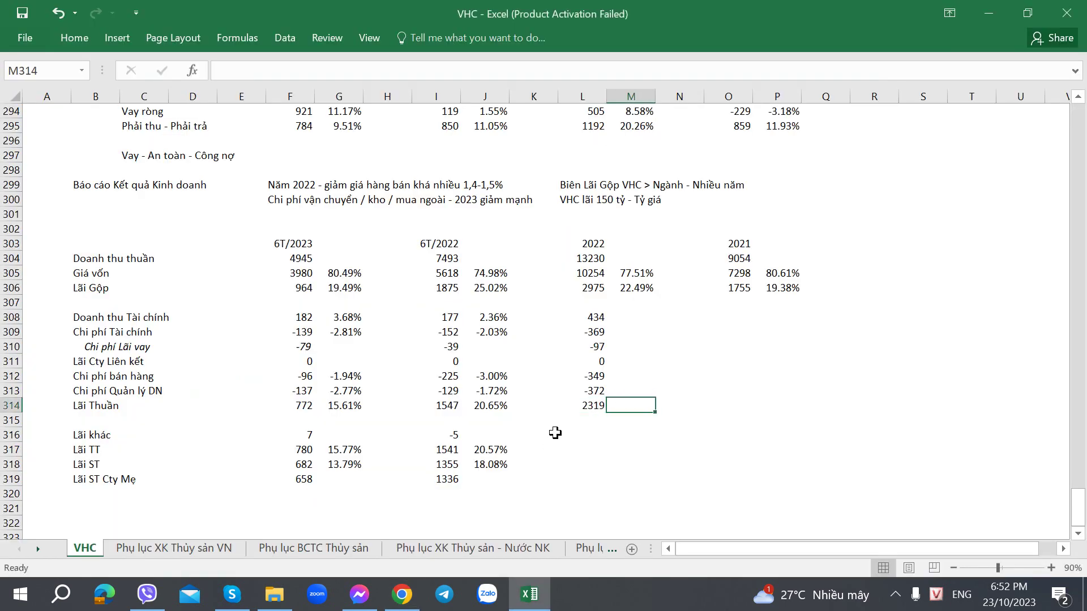
Step: Copy the 2022 gross margin formula from M306 to the Doanh thu Tài chính and Chi phí Tài chính rows, M308:M309
{"action": "left_click", "coordinate": [642, 291]}
{"action": "key", "text": "ctrl+c"}
{"action": "key", "text": "Down"}
{"action": "key", "text": "Down"}
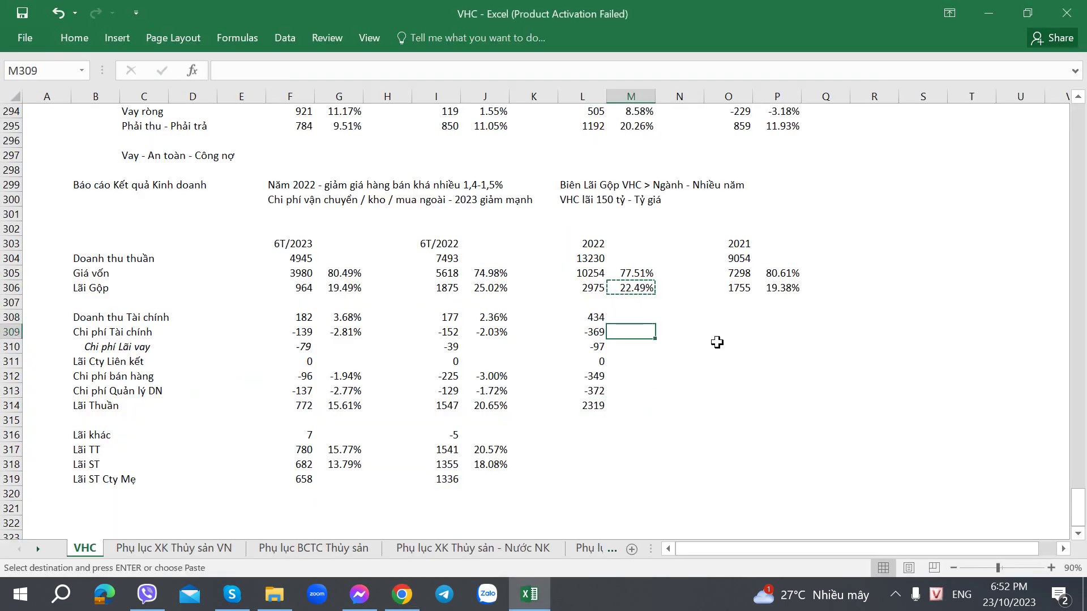
{"action": "key", "text": "ctrl+v"}
{"action": "key", "text": "Down"}
{"action": "key", "text": "ctrl+v"}
Step: Paste the same percentage-of-revenue formula into M312:M314 for the 2022 selling expense, management expense and Lãi Thuần
{"action": "key", "text": "Down"}
{"action": "key", "text": "Down"}
{"action": "key", "text": "Down"}
{"action": "key", "text": "ctrl+v"}
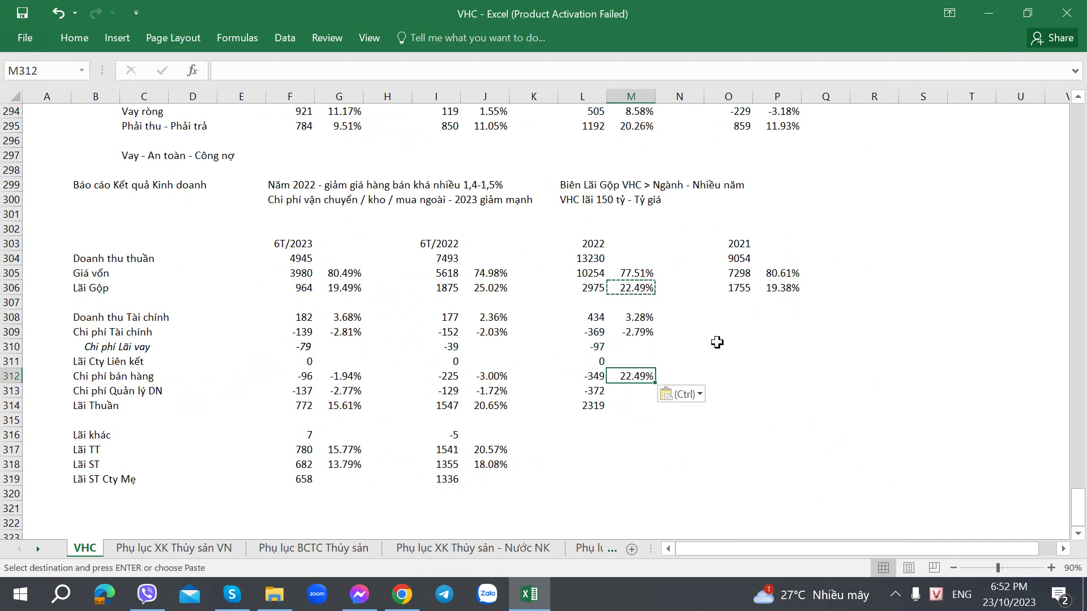
{"action": "key", "text": "Down"}
{"action": "key", "text": "ctrl+v"}
{"action": "key", "text": "Down"}
{"action": "key", "text": "ctrl+v"}
{"action": "key", "text": "Up"}
{"action": "key", "text": "Up"}
{"action": "key", "text": "Up"}
{"action": "key", "text": "Up"}
{"action": "key", "text": "Left"}
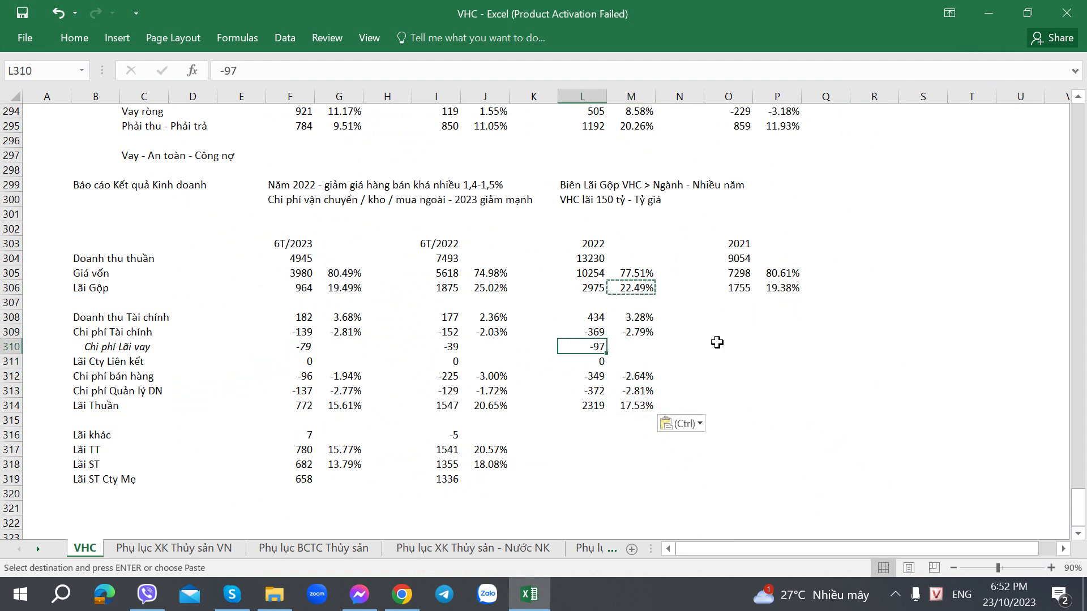
{"action": "key", "text": "Escape"}
Step: Compare the gross margin, expense ratios and net operating margin of 2022 with those of 6T/2022 and 6T/2023
{"action": "key", "text": "Left"}
{"action": "key", "text": "Left"}
{"action": "key", "text": "Left"}
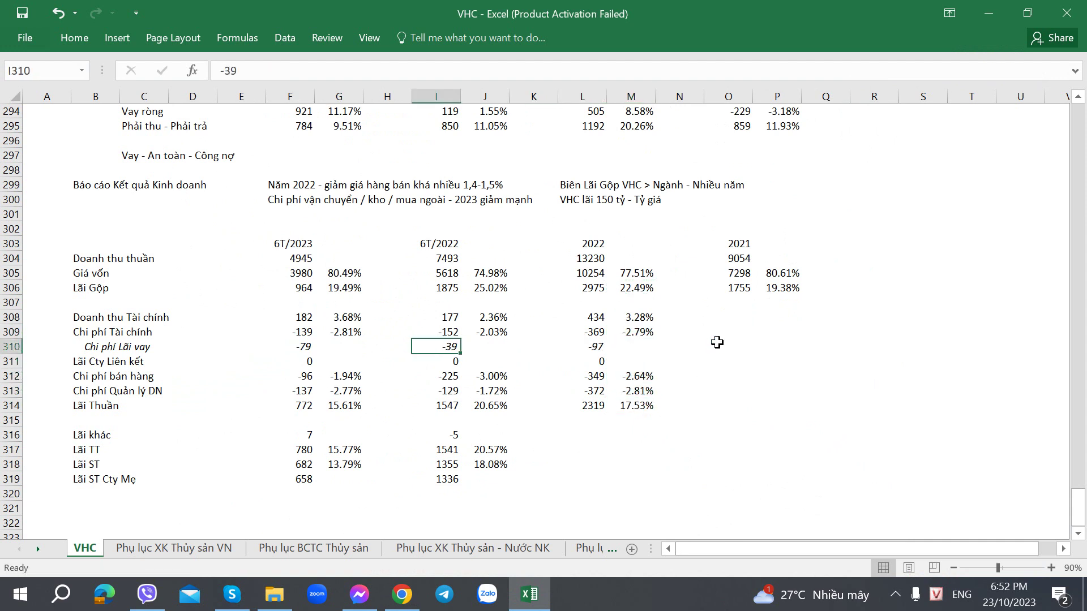
{"action": "left_click", "coordinate": [615, 405]}
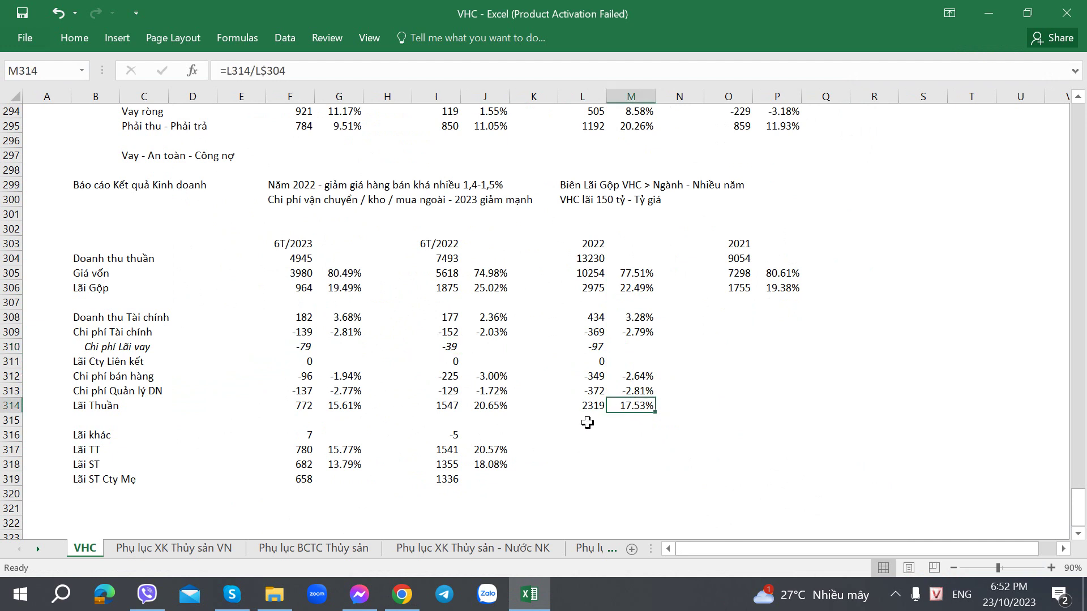
{"action": "left_click_drag", "start_coordinate": [628, 279], "coordinate": [633, 289]}
{"action": "left_click", "coordinate": [633, 393]}
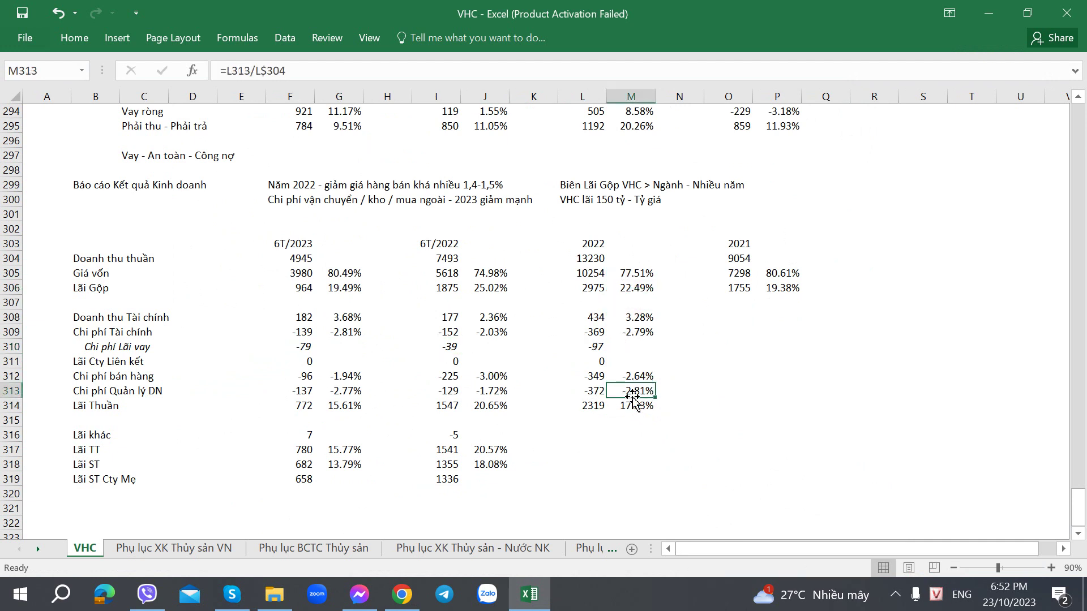
{"action": "left_click", "coordinate": [481, 286]}
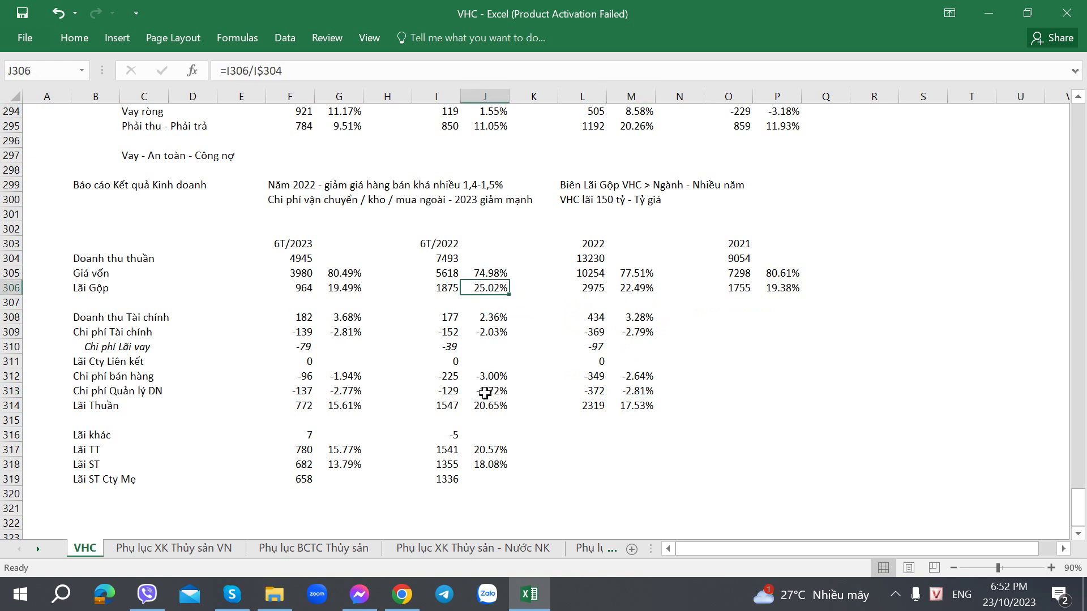
{"action": "left_click", "coordinate": [338, 292]}
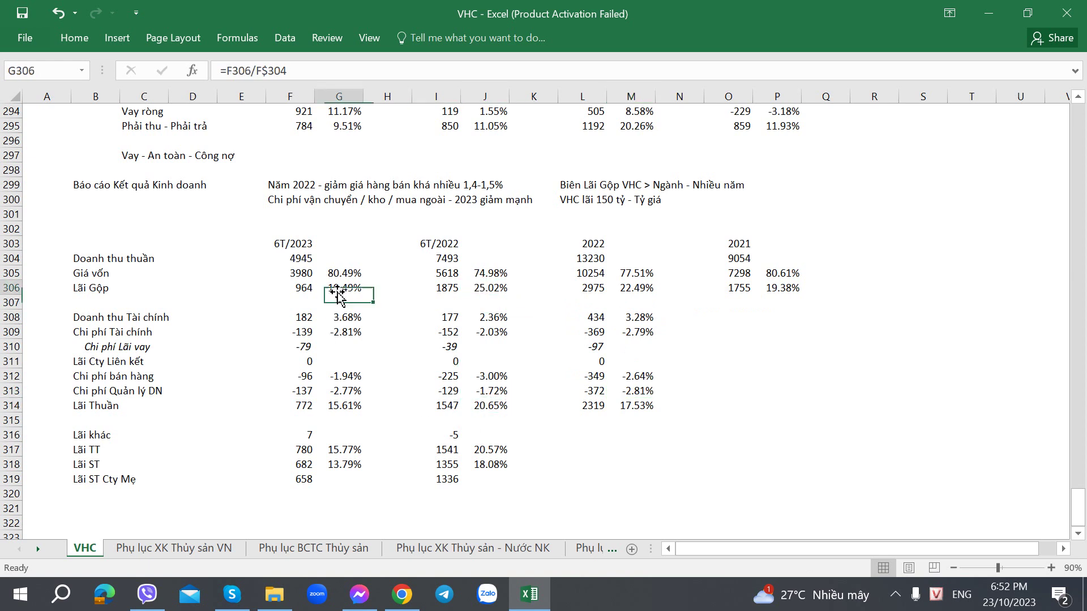
{"action": "left_click", "coordinate": [342, 407]}
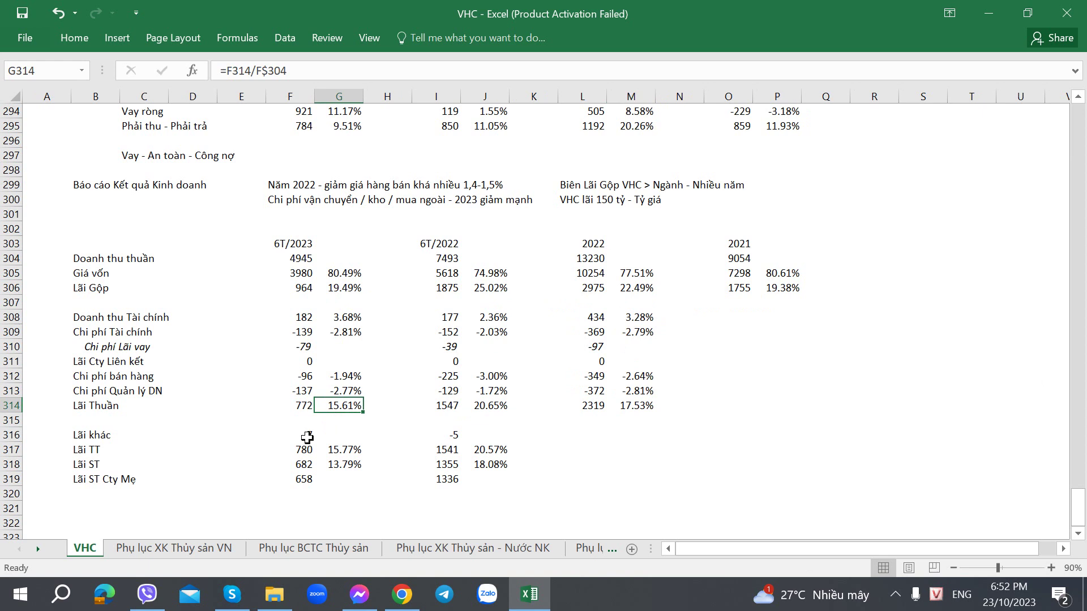
{"action": "left_click", "coordinate": [598, 435]}
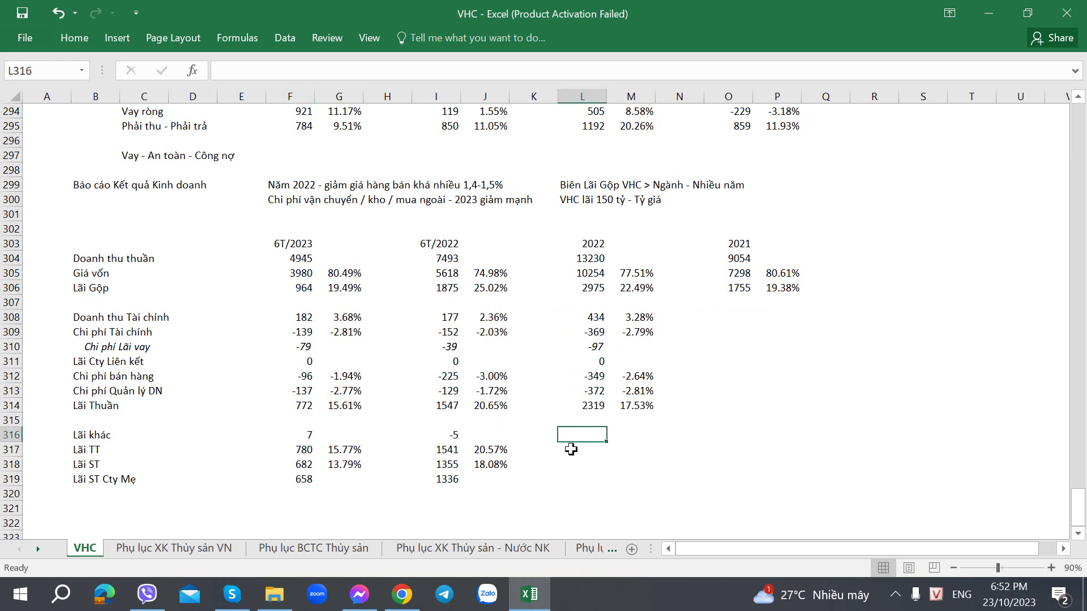
{"action": "left_click", "coordinate": [617, 316]}
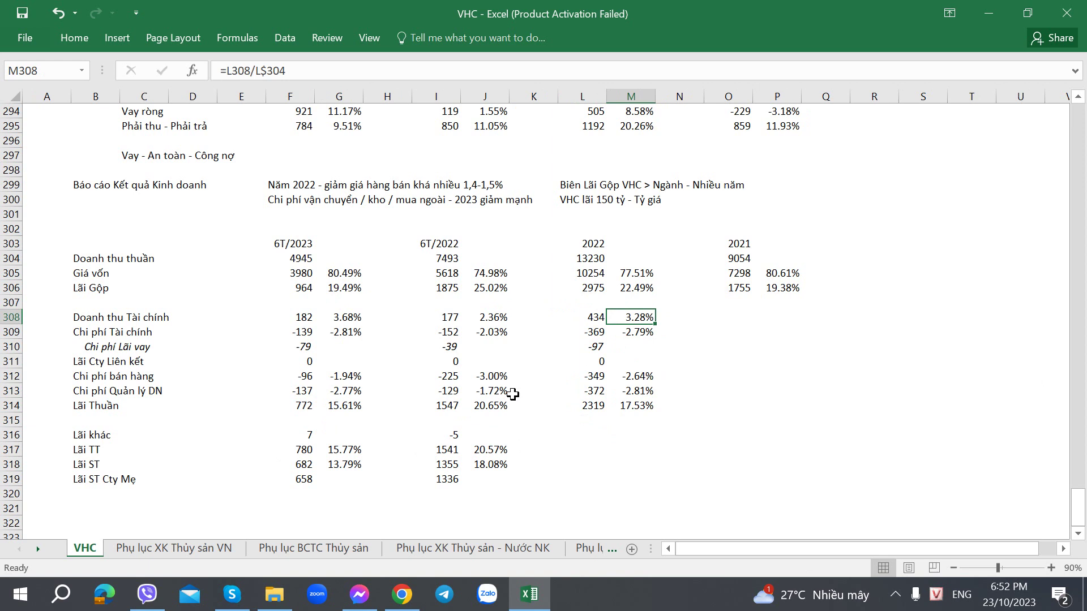
{"action": "left_click", "coordinate": [611, 290]}
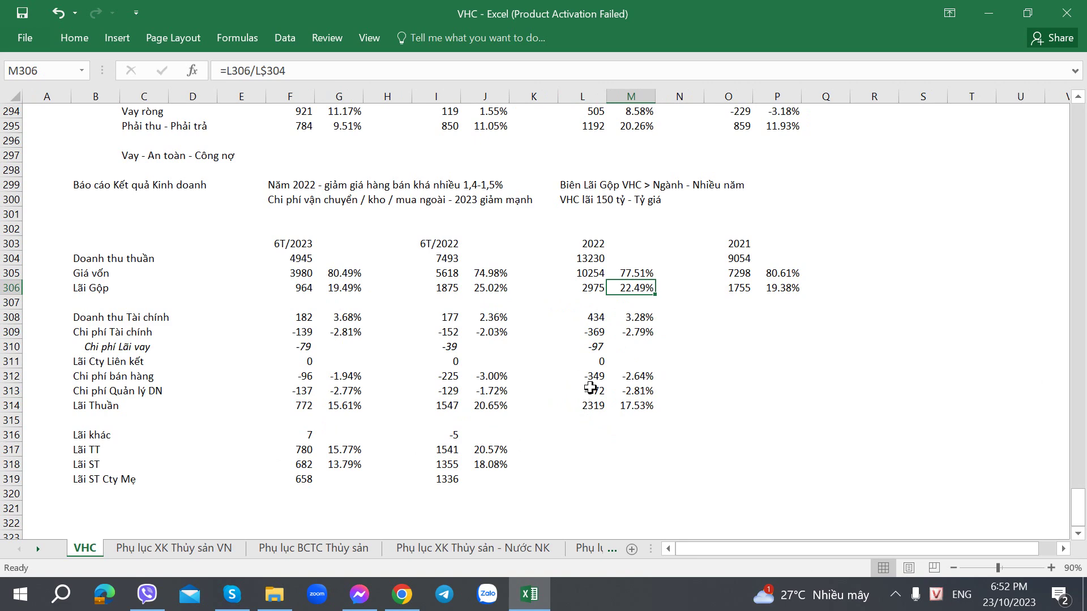
{"action": "key", "text": "alt+Tab"}
{"action": "key", "text": "alt+Tab"}
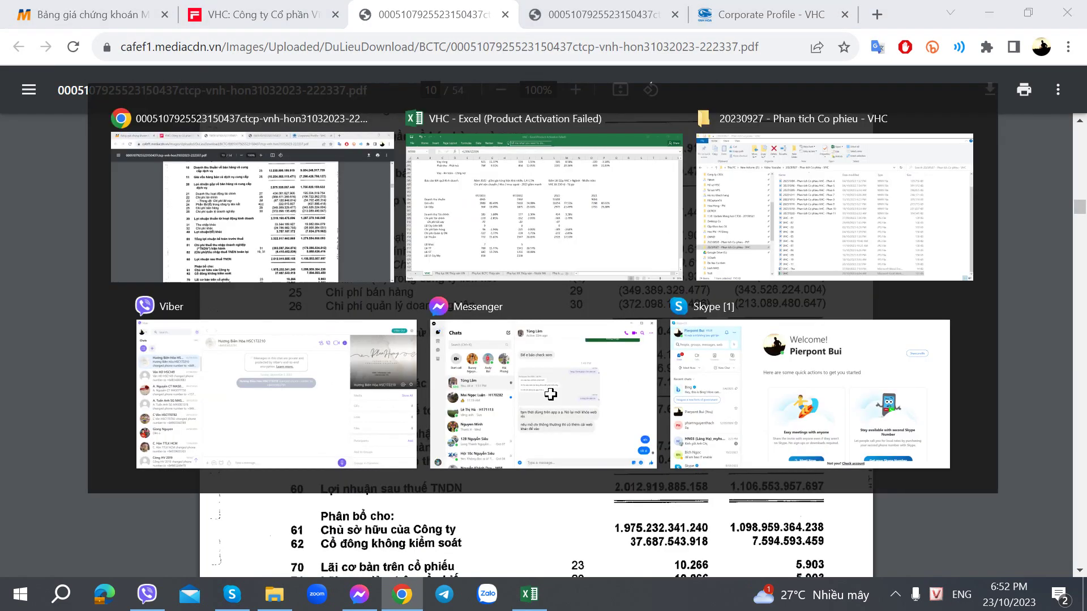
{"action": "key", "text": "alt+Tab"}
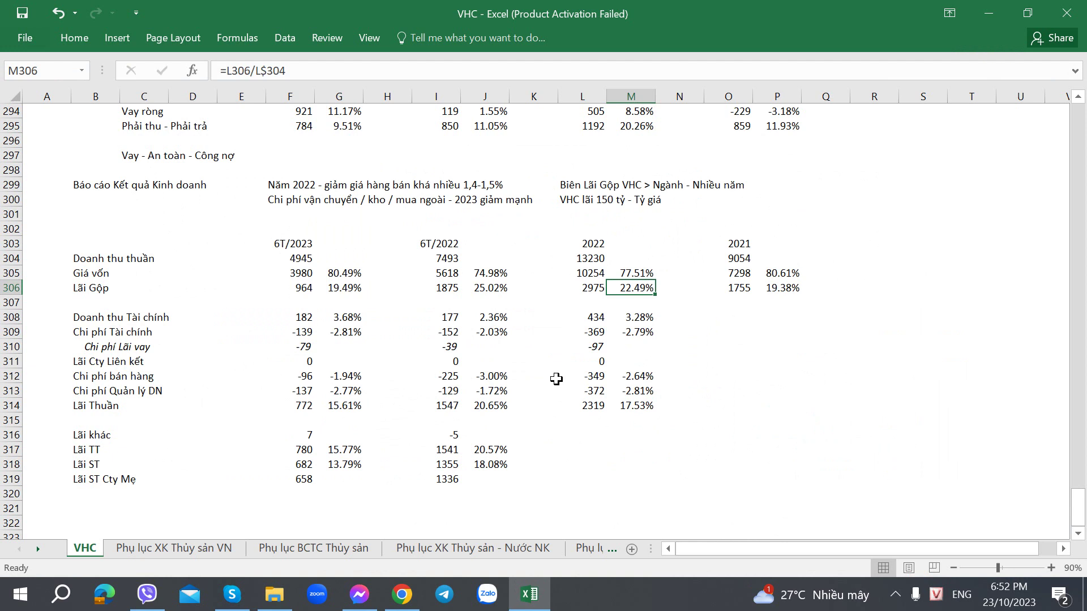
Step: Add the note "Chi phí Vận hành VHC - khá thấp" in O300 above the income statement
{"action": "left_click", "coordinate": [746, 201]}
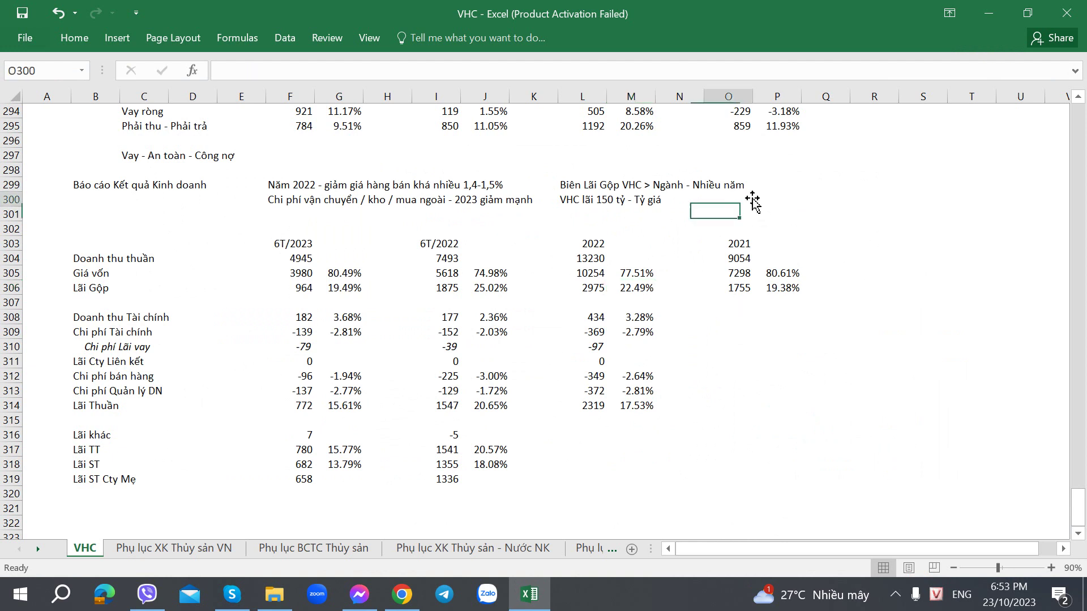
{"action": "type", "text": "Chi phí"}
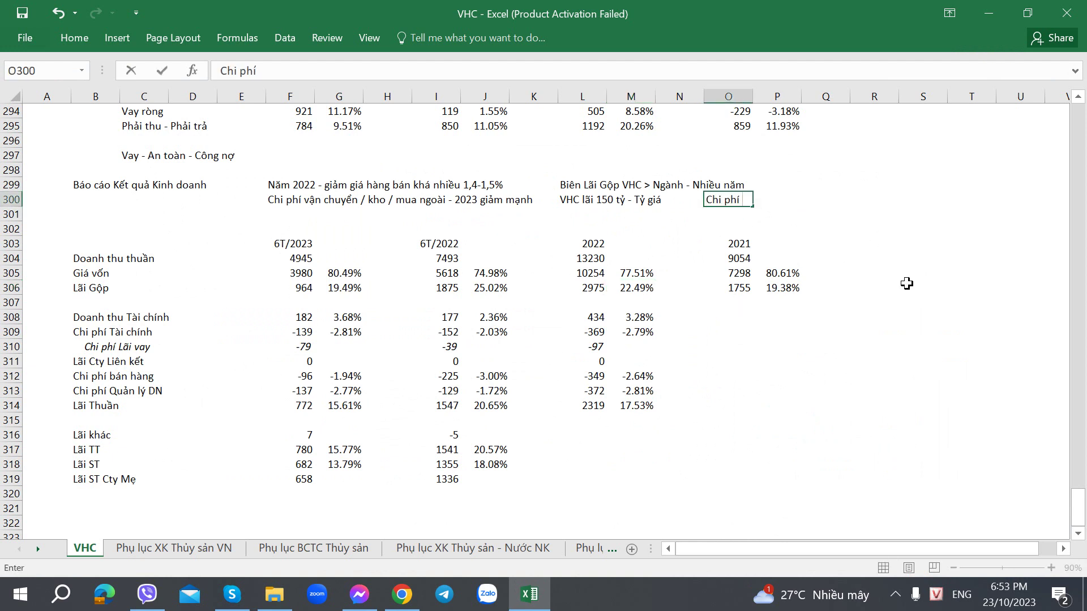
{"action": "type", "text": " Vậ hà"}
{"action": "key", "text": "BackSpace"}
{"action": "key", "text": "BackSpace"}
{"action": "type", "text": "hành VHC - "}
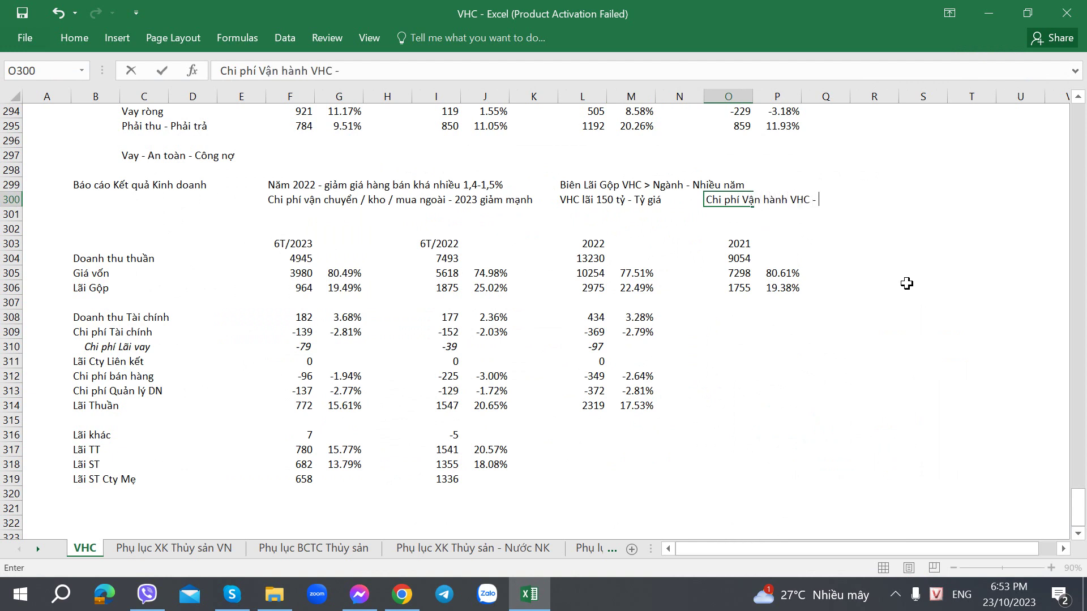
{"action": "type", "text": "khá thấp"}
{"action": "key", "text": "Return"}
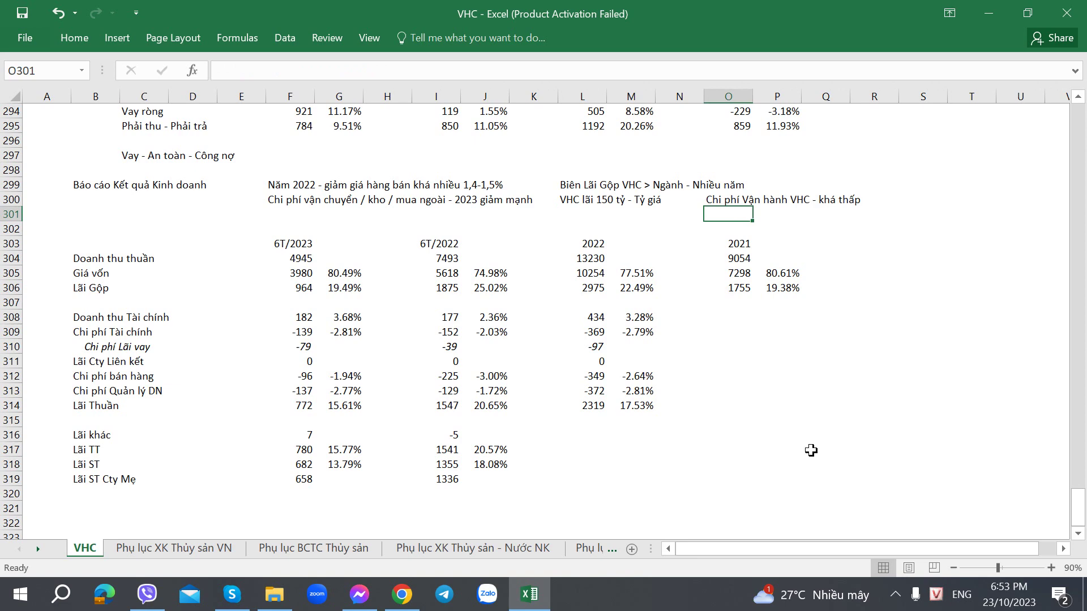
Step: Examine the 2022 and 2021 breakdowns of selling and management expenses in notes 29 and 30 of the annual report PDF
{"action": "left_click", "coordinate": [588, 450]}
{"action": "key", "text": "alt+Tab"}
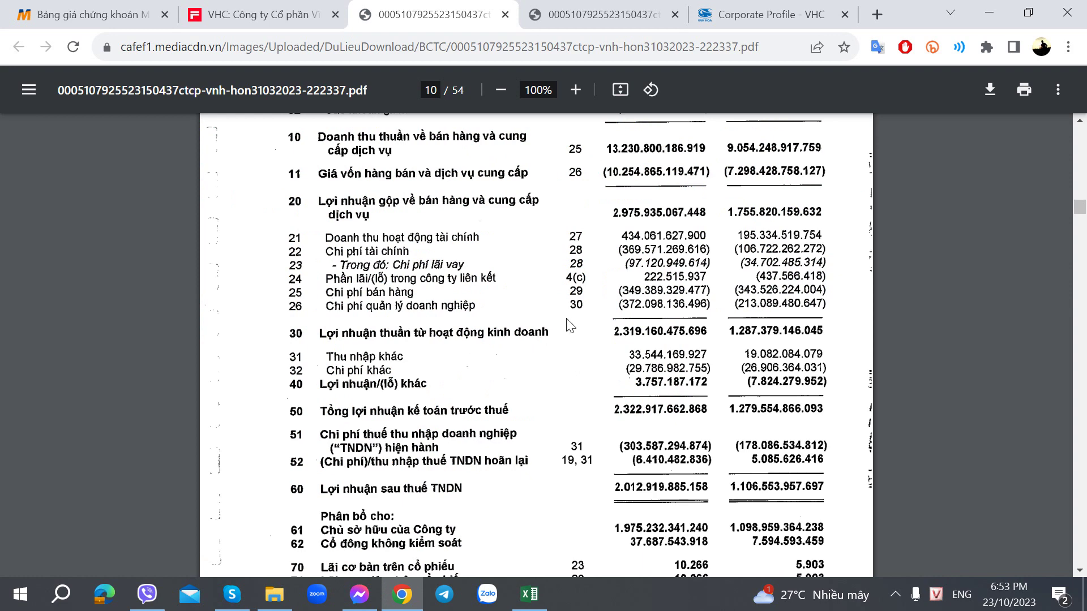
{"action": "left_click", "coordinate": [606, 16]}
{"action": "scroll", "coordinate": [524, 334], "scroll_direction": "down", "scroll_amount": 5}
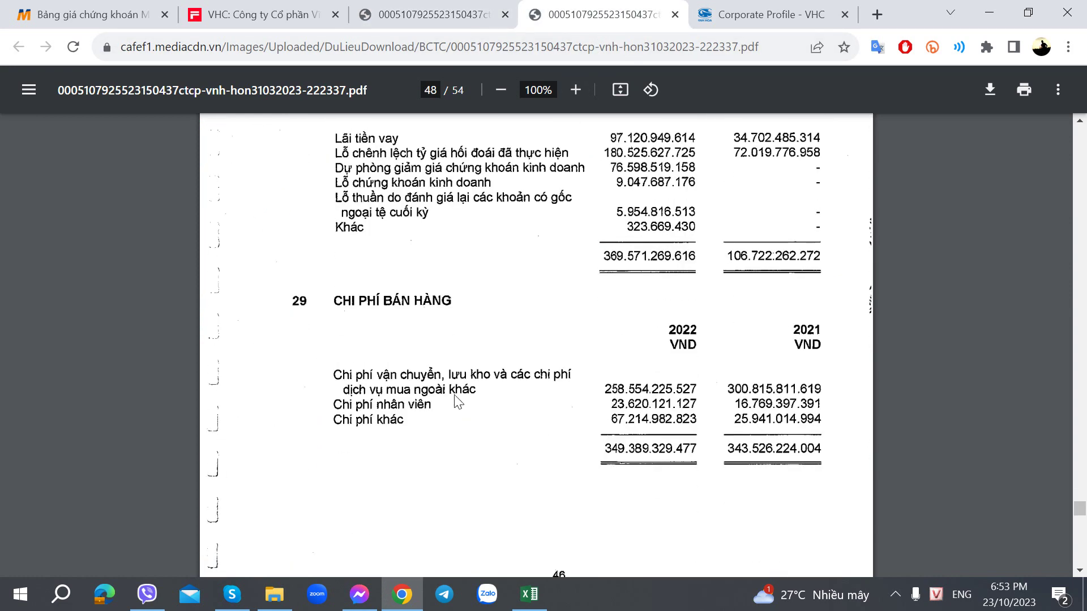
{"action": "scroll", "coordinate": [458, 402], "scroll_direction": "down", "scroll_amount": 5}
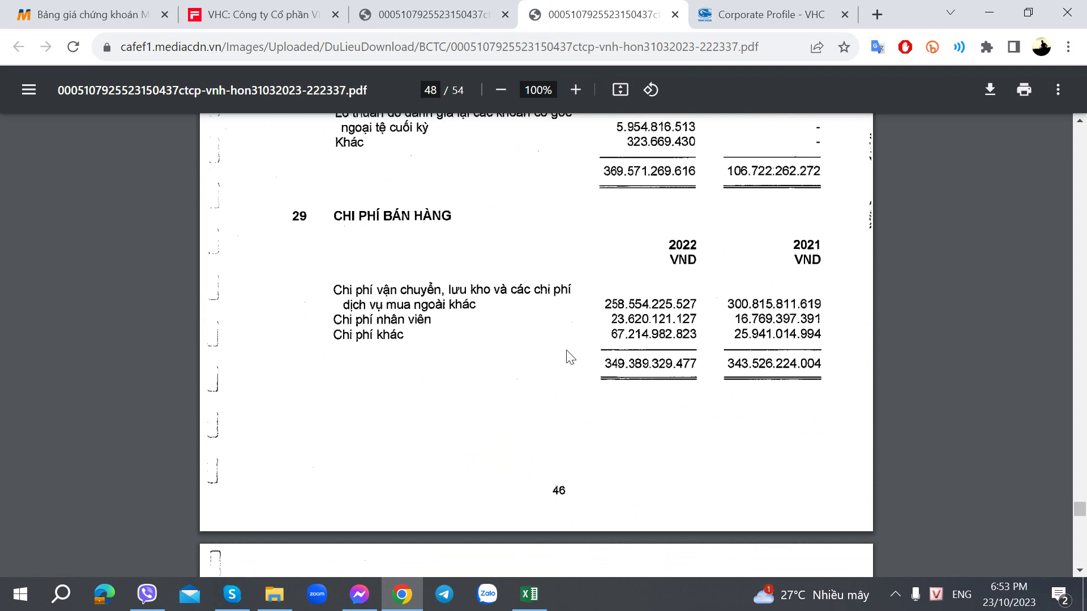
{"action": "key", "text": "alt+Tab"}
{"action": "key", "text": "alt+Tab"}
{"action": "scroll", "coordinate": [545, 400], "scroll_direction": "down", "scroll_amount": 8}
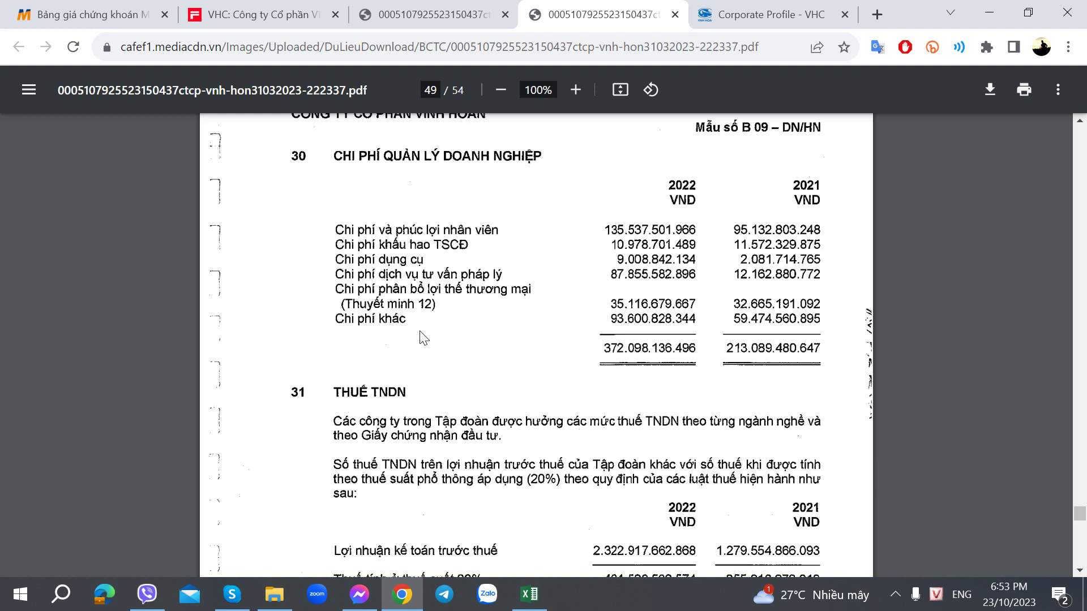
{"action": "scroll", "coordinate": [425, 344], "scroll_direction": "up", "scroll_amount": 10}
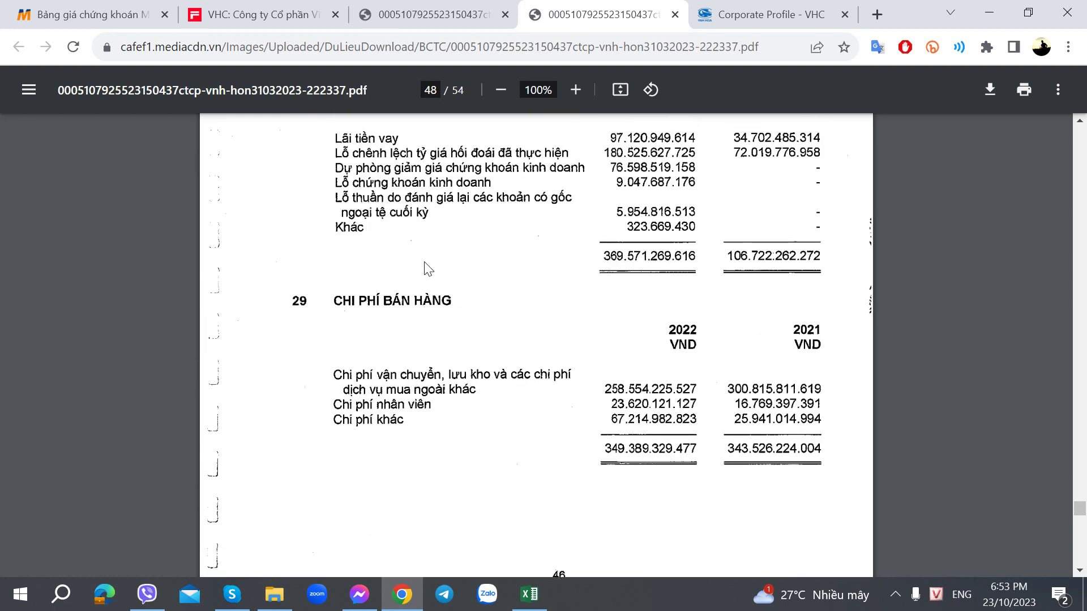
Step: Open VHC's reviewed consolidated Q2/2023 report from the CafeF downloads in a new browser tab and place it before the annual report tabs
{"action": "left_click", "coordinate": [309, 23]}
{"action": "scroll", "coordinate": [596, 194], "scroll_direction": "down", "scroll_amount": 2}
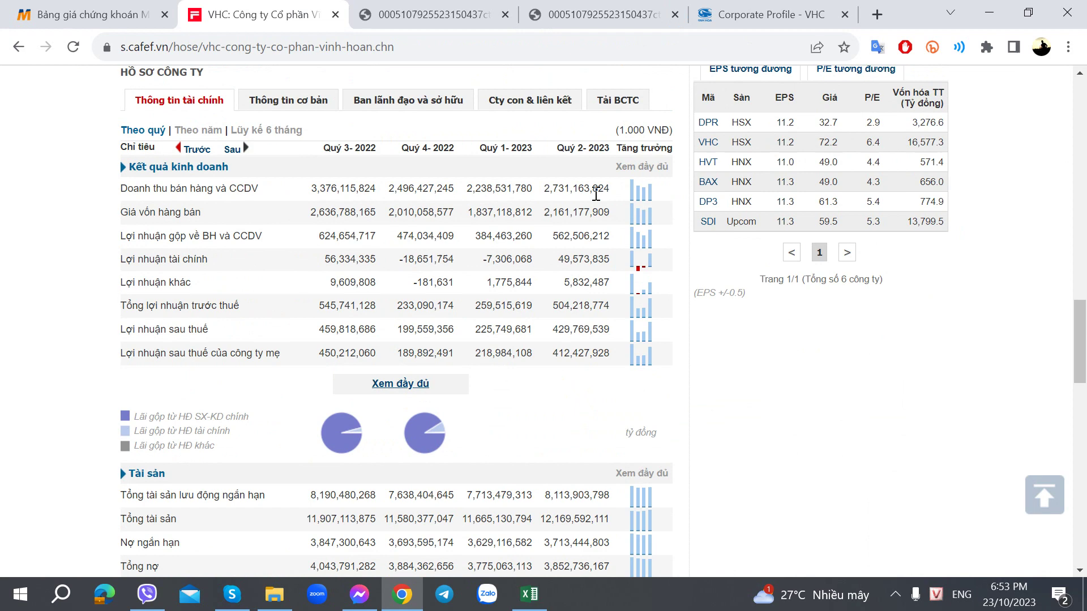
{"action": "left_click", "coordinate": [613, 102]}
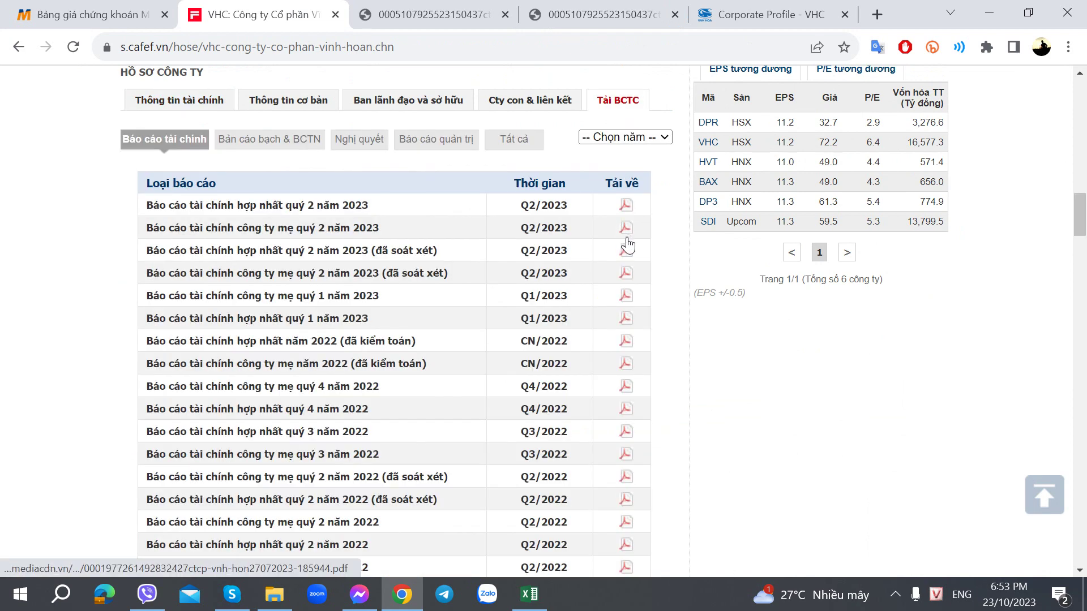
{"action": "right_click", "coordinate": [629, 247]}
{"action": "left_click", "coordinate": [668, 255]}
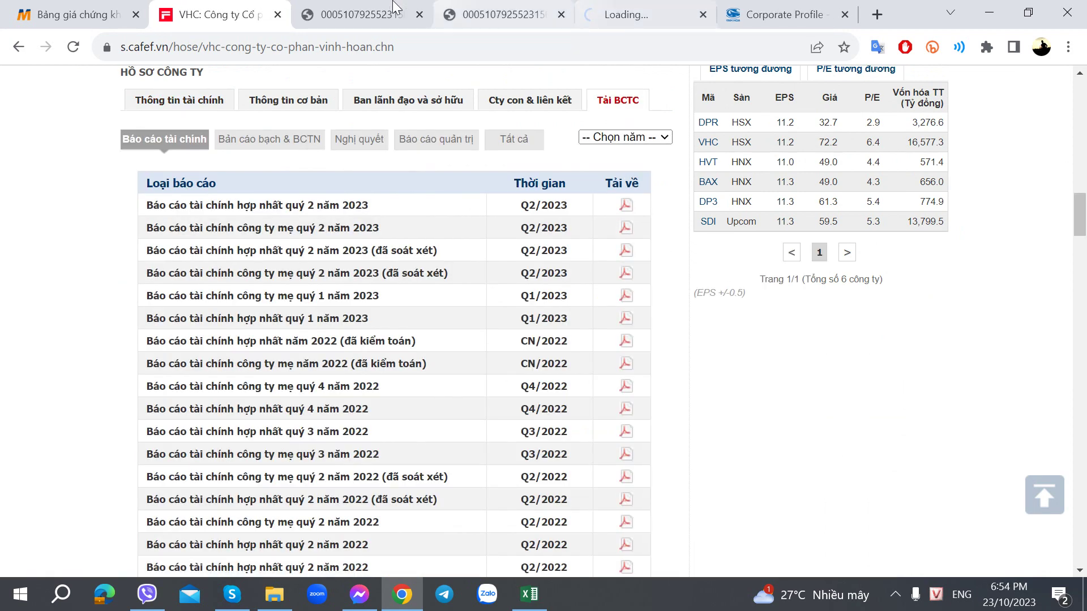
{"action": "left_click", "coordinate": [395, 8]}
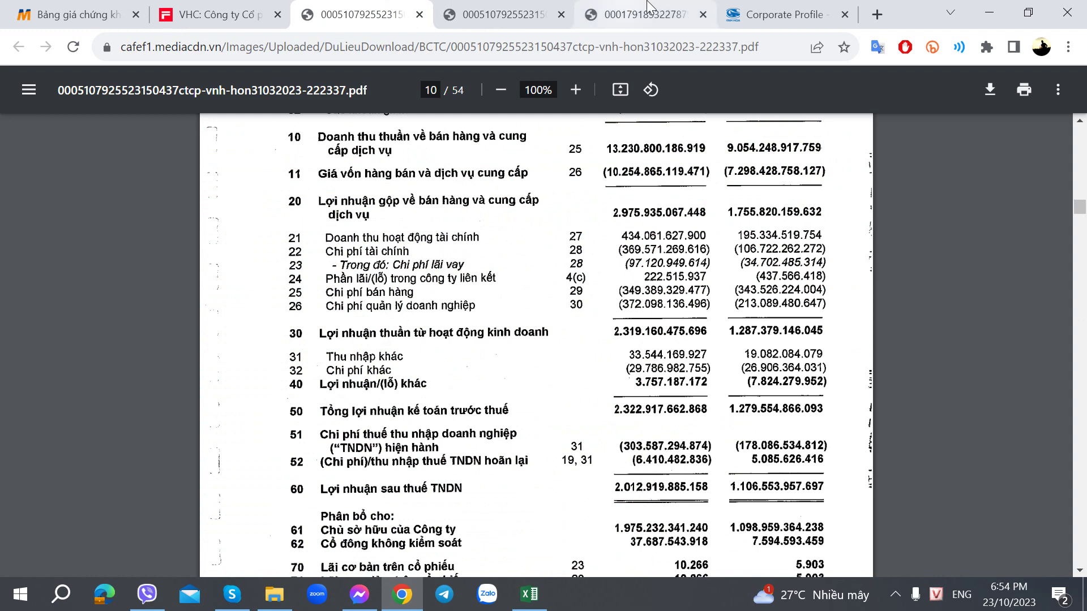
{"action": "left_click_drag", "start_coordinate": [647, 6], "coordinate": [363, 8]}
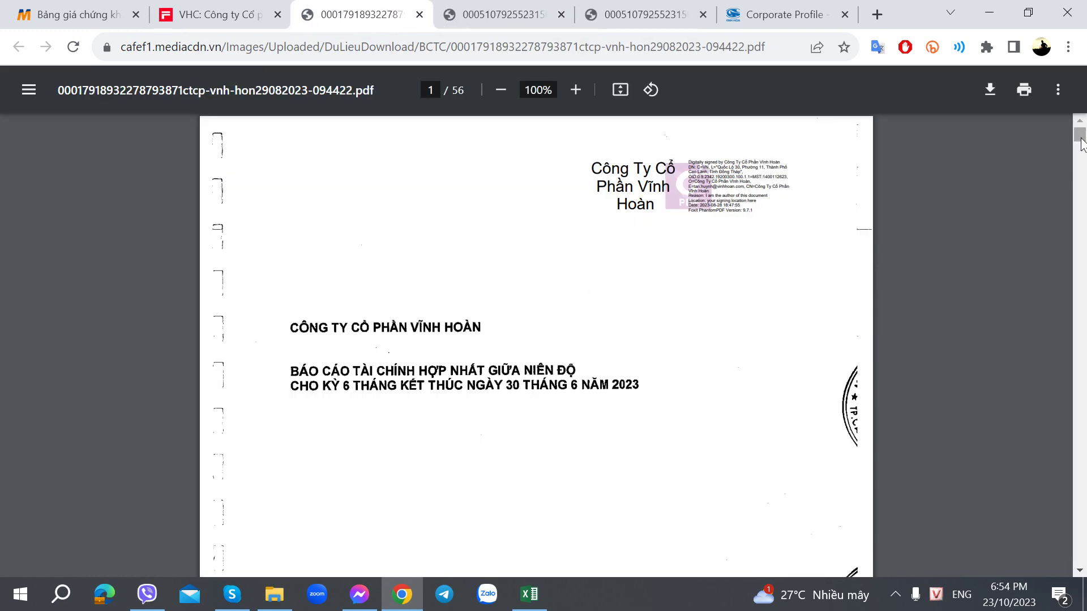
Step: Find the selling and management expense notes, 30 and 31, in the half-year 2023 report
{"action": "left_click_drag", "start_coordinate": [1082, 144], "coordinate": [1080, 439]}
{"action": "scroll", "coordinate": [566, 272], "scroll_direction": "down", "scroll_amount": 2}
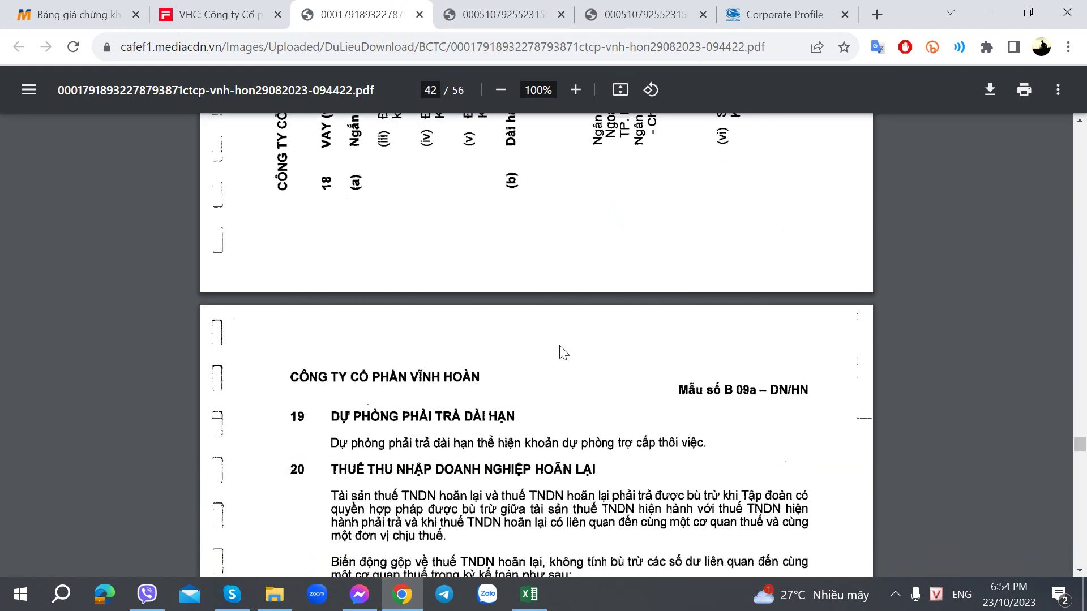
{"action": "scroll", "coordinate": [564, 352], "scroll_direction": "down", "scroll_amount": 20}
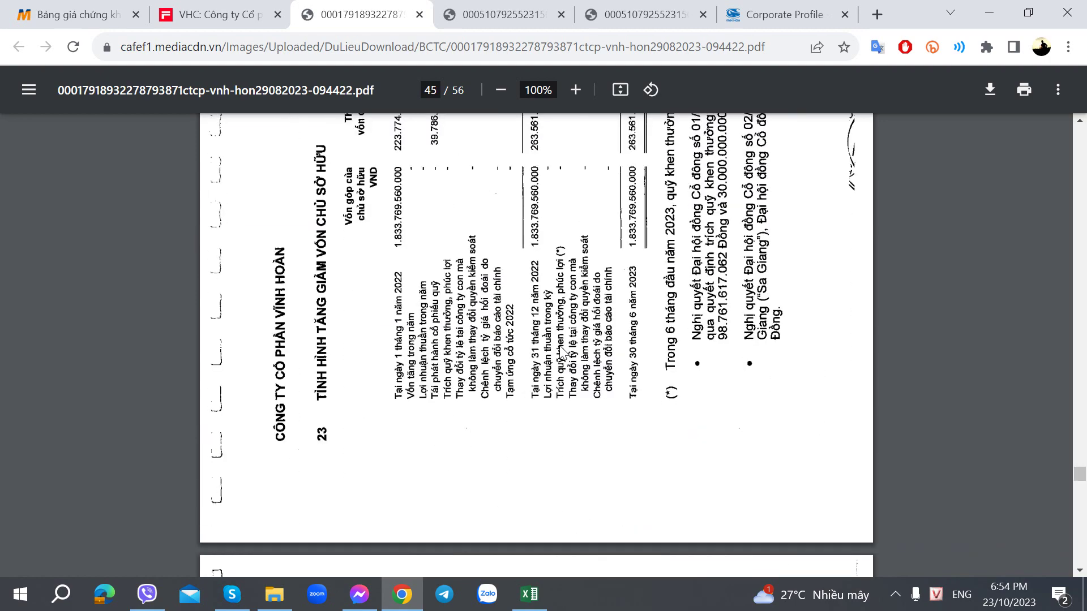
{"action": "scroll", "coordinate": [564, 352], "scroll_direction": "down", "scroll_amount": 20}
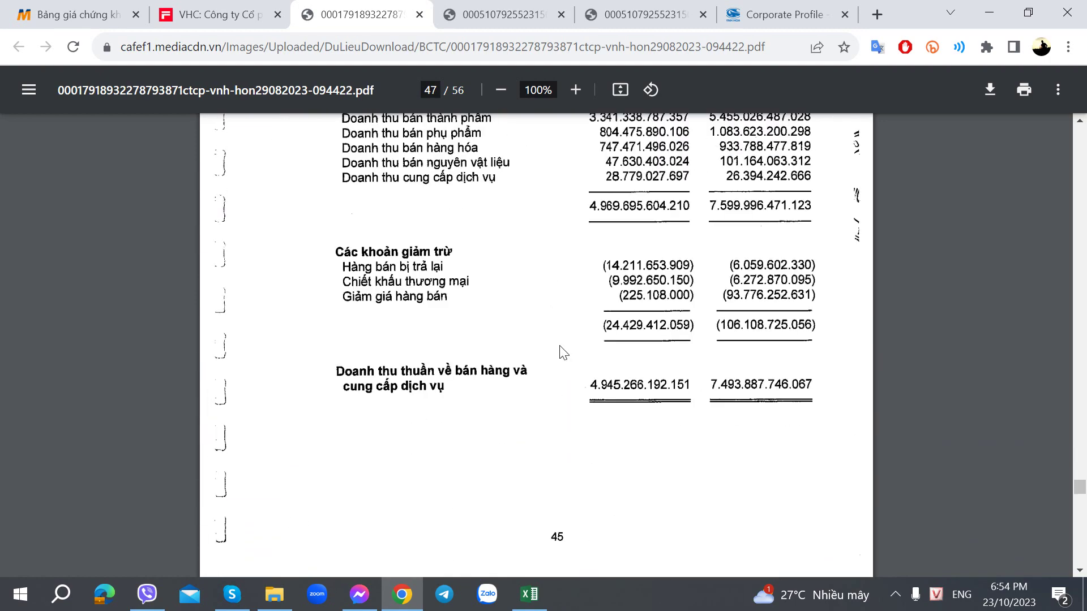
{"action": "scroll", "coordinate": [563, 352], "scroll_direction": "down", "scroll_amount": 8}
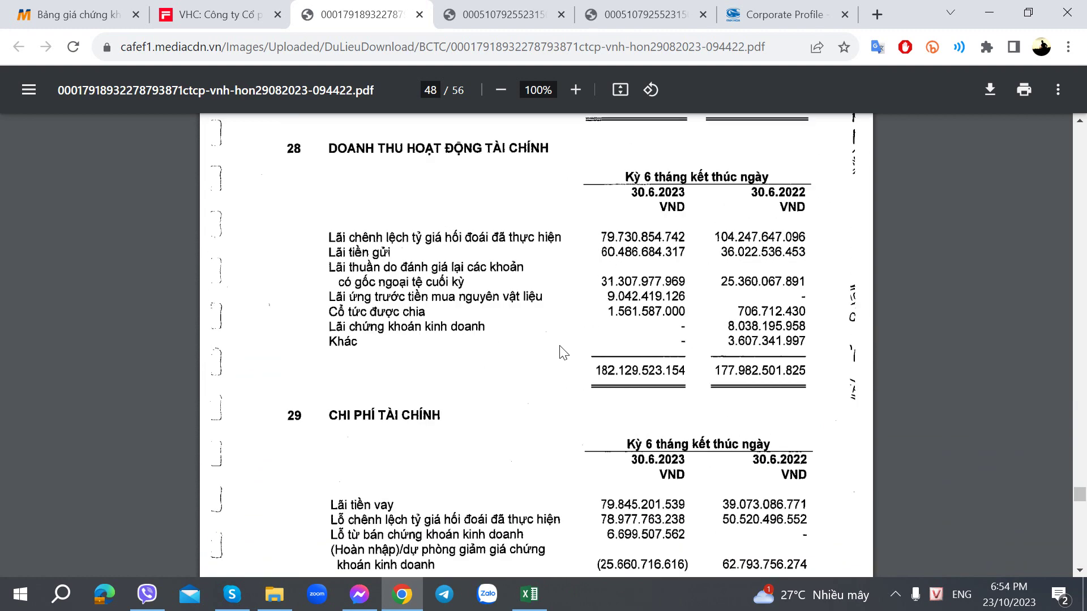
{"action": "scroll", "coordinate": [563, 353], "scroll_direction": "down", "scroll_amount": 14}
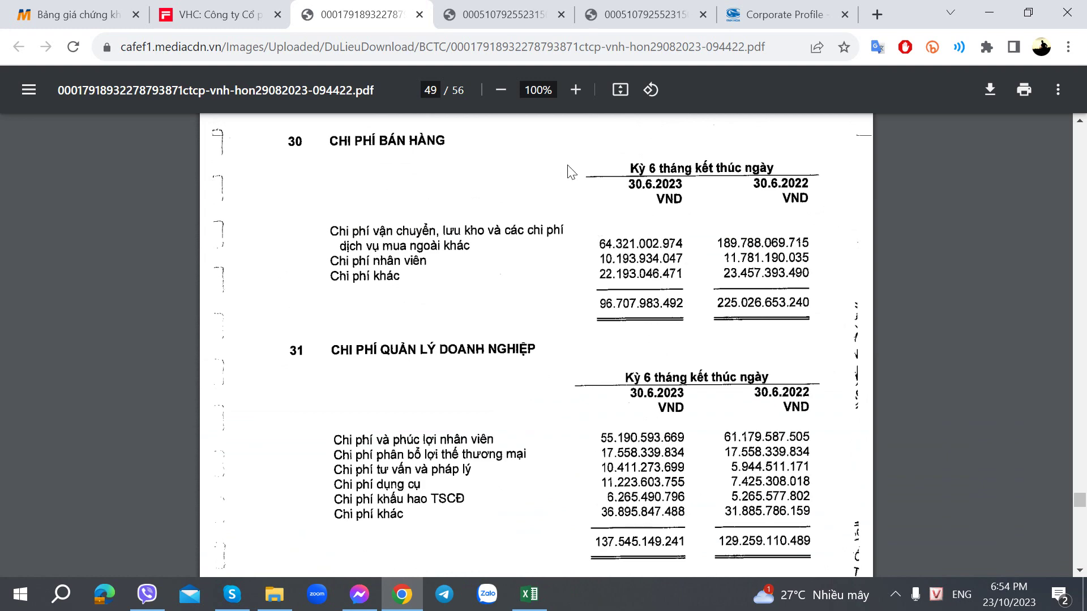
Step: Compare the transport, storage and outside-service costs in the annual 2022 report with those in the half-year 2023 report
{"action": "left_click", "coordinate": [623, 12]}
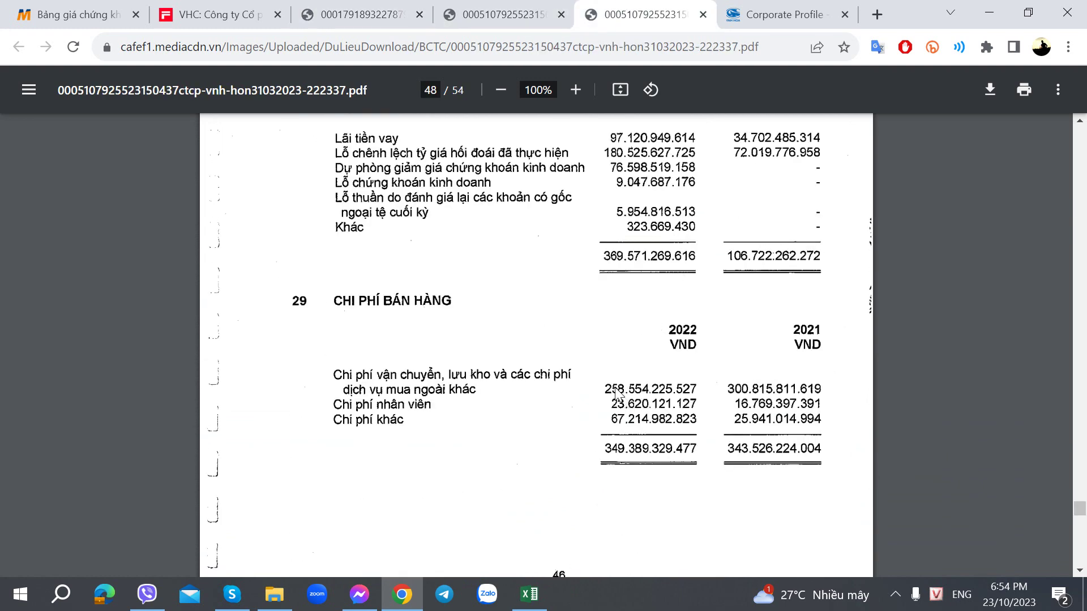
{"action": "left_click", "coordinate": [343, 7]}
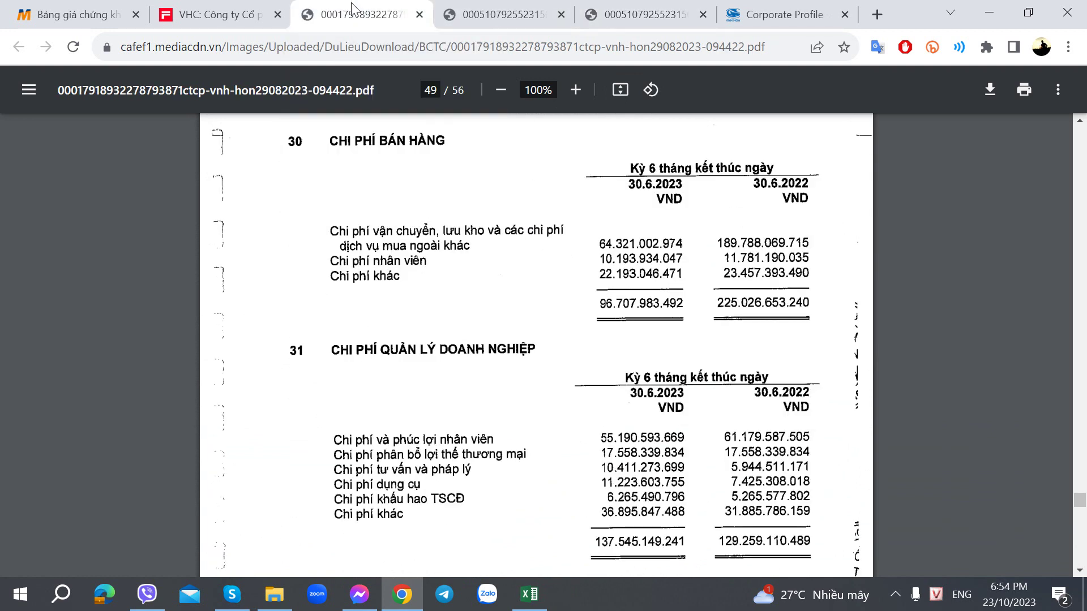
{"action": "left_click", "coordinate": [601, 8]}
{"action": "left_click", "coordinate": [358, 7]}
Step: Check the Chi phí bán hàng percentages of revenue for 6T/2023, 6T/2022 and 2022 in the Excel sheet
{"action": "left_click", "coordinate": [530, 593]}
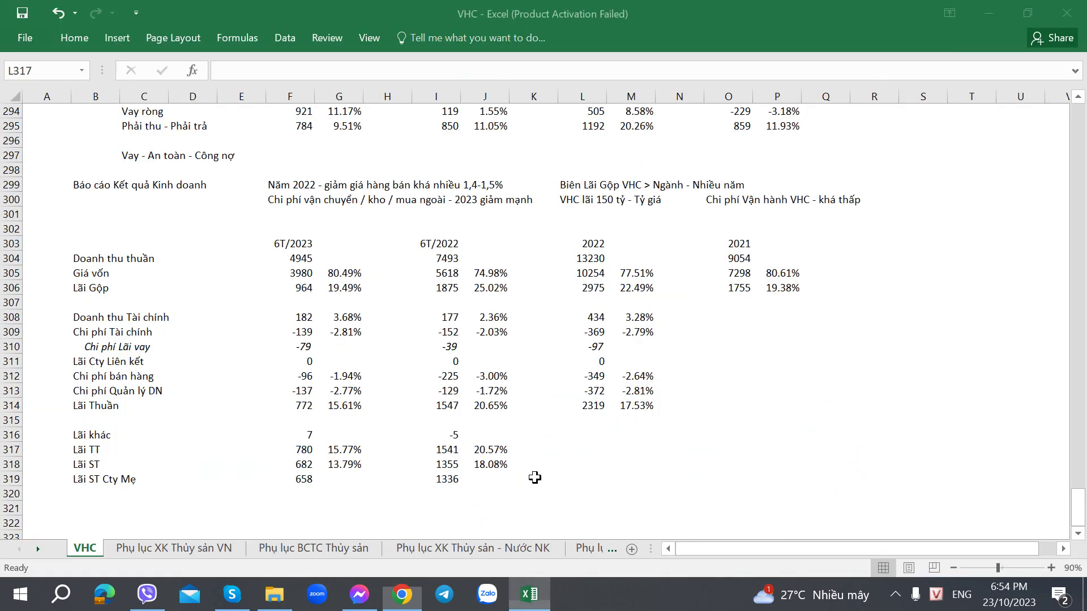
{"action": "key", "text": "alt+Tab"}
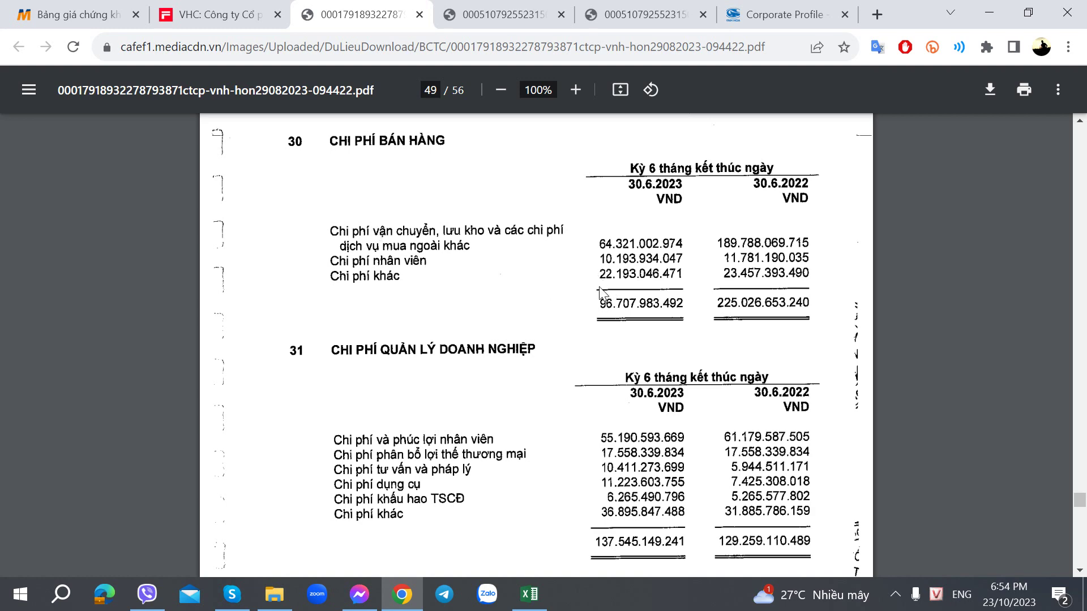
{"action": "key", "text": "alt+Tab"}
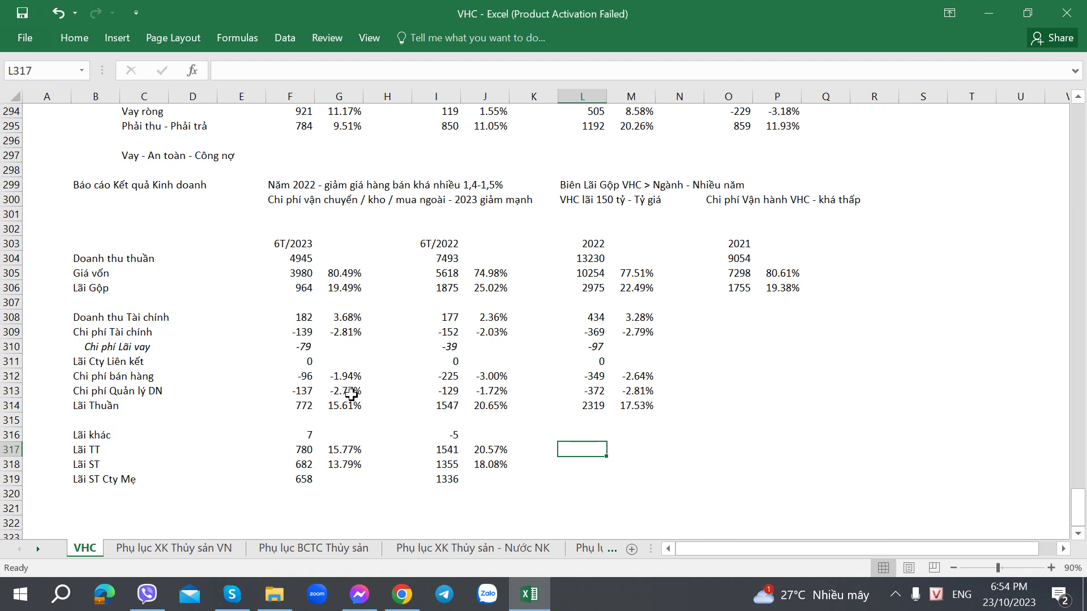
{"action": "left_click", "coordinate": [345, 377]}
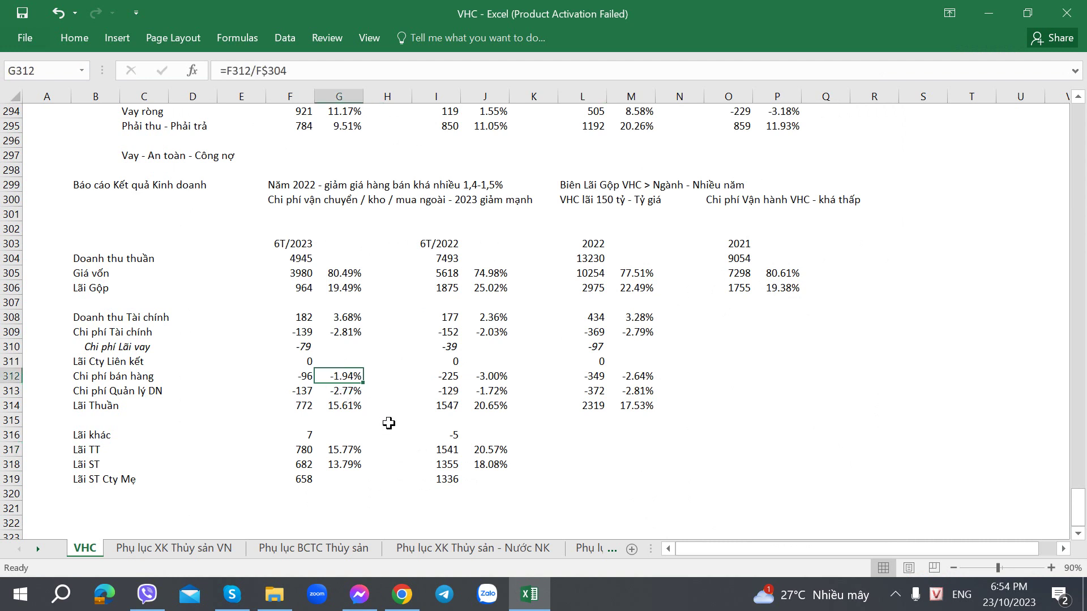
{"action": "left_click", "coordinate": [464, 379]}
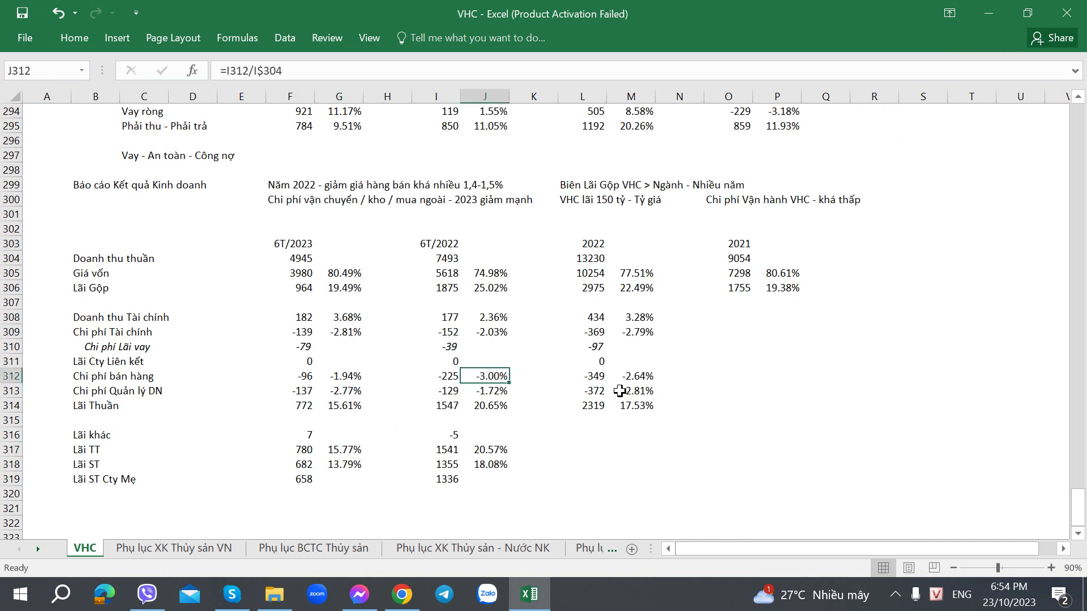
{"action": "left_click", "coordinate": [622, 381]}
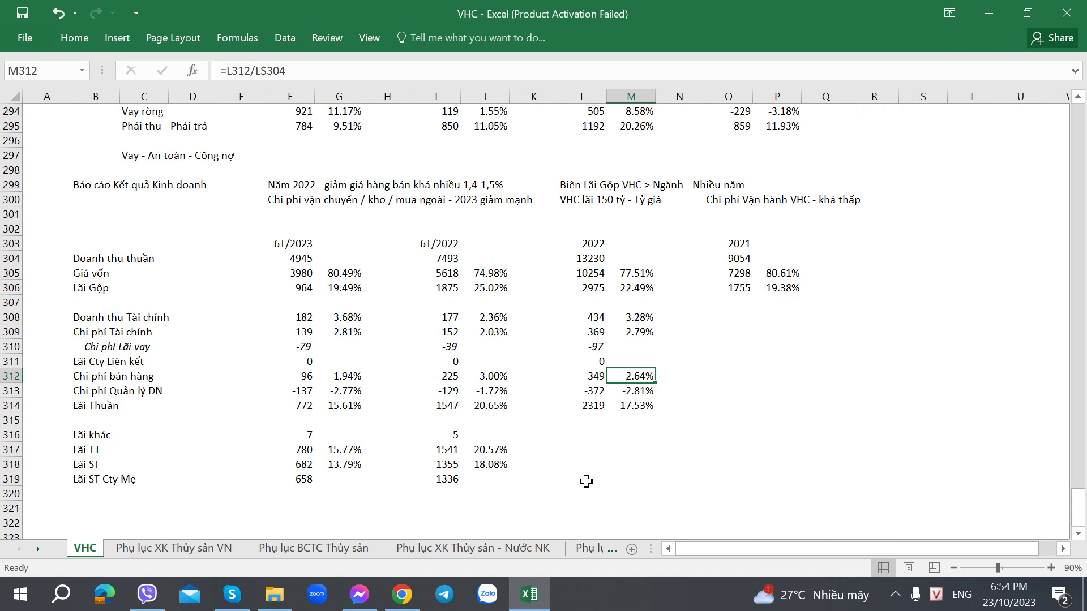
Step: Look up the 2021 financial income in the annual report's income statement and enter it in billions of VND as Doanh thu Tài chính in O308
{"action": "key", "text": "alt+Tab"}
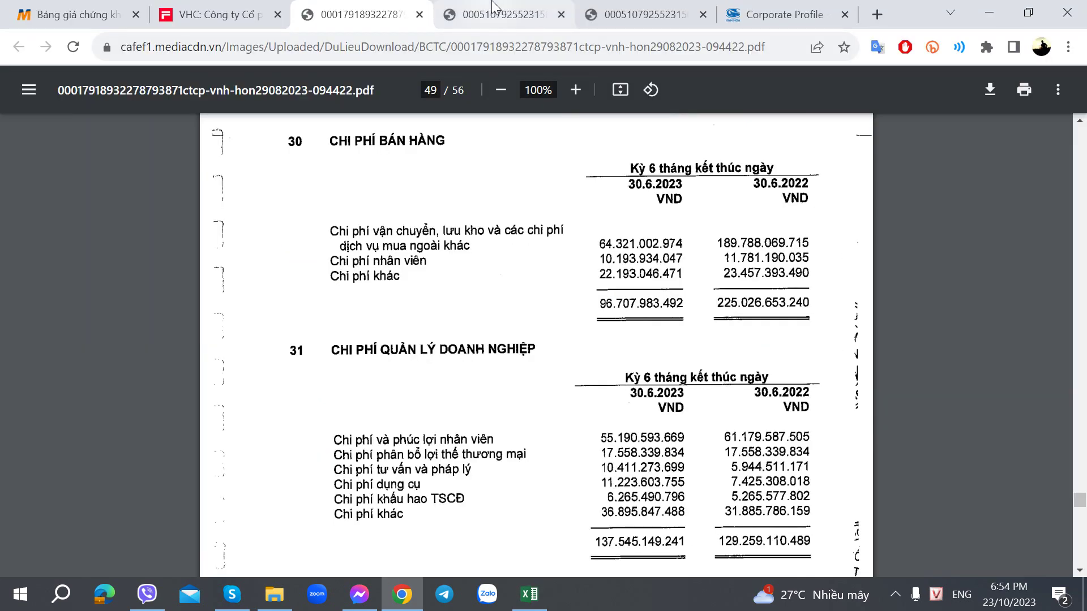
{"action": "left_click", "coordinate": [514, 7]}
{"action": "scroll", "coordinate": [615, 248], "scroll_direction": "up", "scroll_amount": 2}
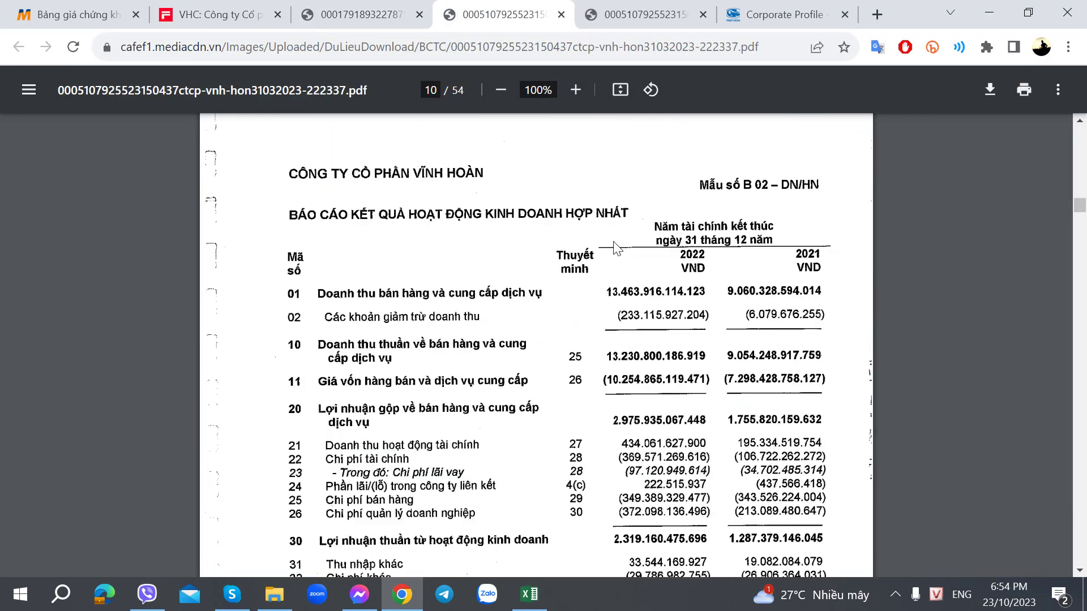
{"action": "scroll", "coordinate": [613, 244], "scroll_direction": "down", "scroll_amount": 1}
{"action": "key", "text": "alt+Tab"}
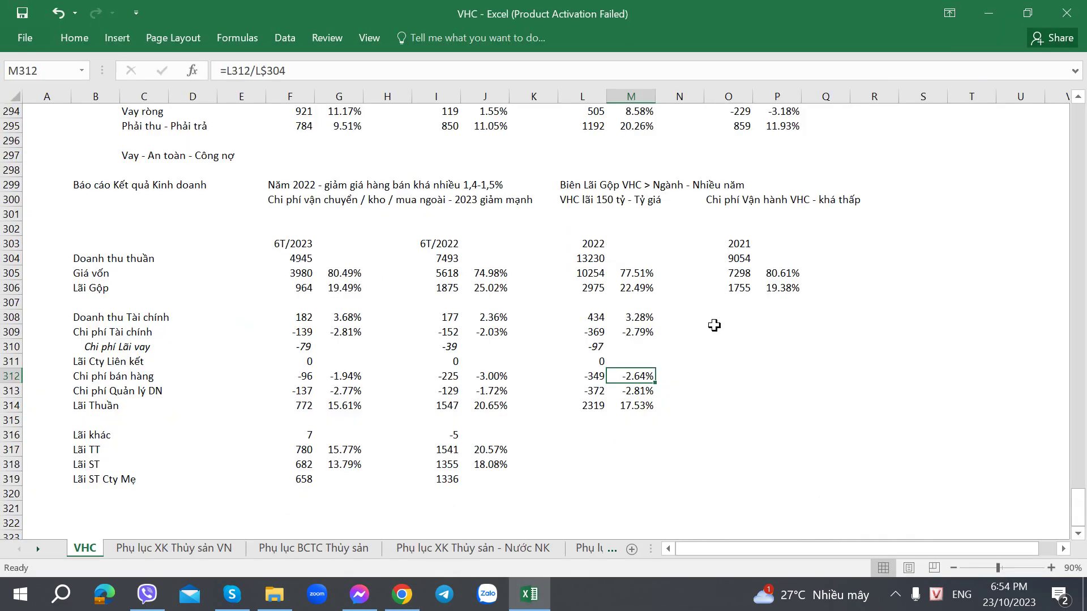
{"action": "left_click", "coordinate": [726, 316]}
{"action": "key", "text": "alt+Tab"}
{"action": "key", "text": "alt+Tab"}
{"action": "type", "text": "19"}
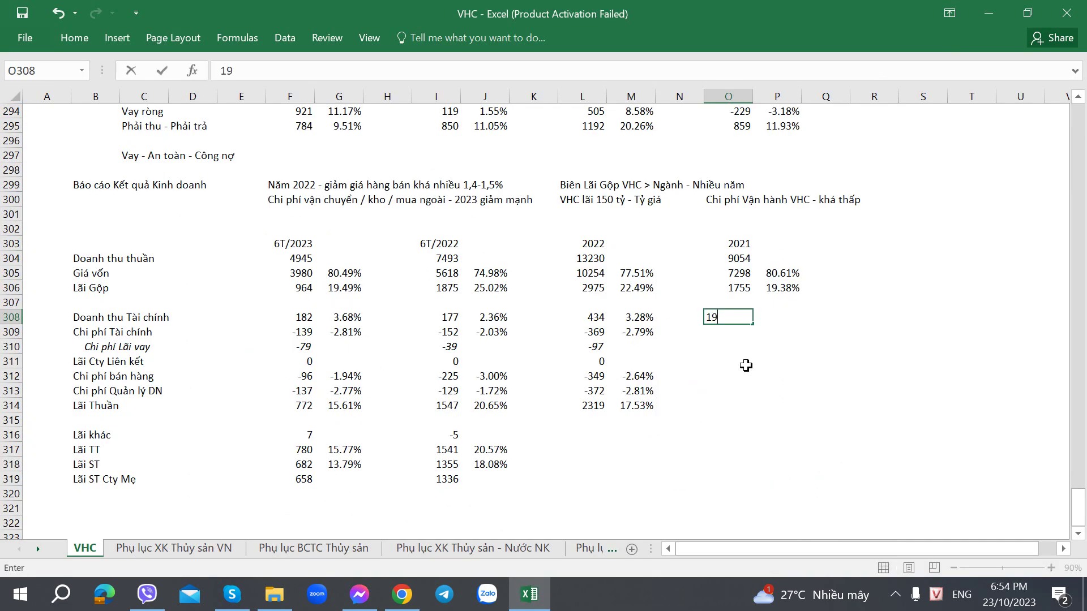
{"action": "key", "text": "Return"}
{"action": "key", "text": "alt+Tab"}
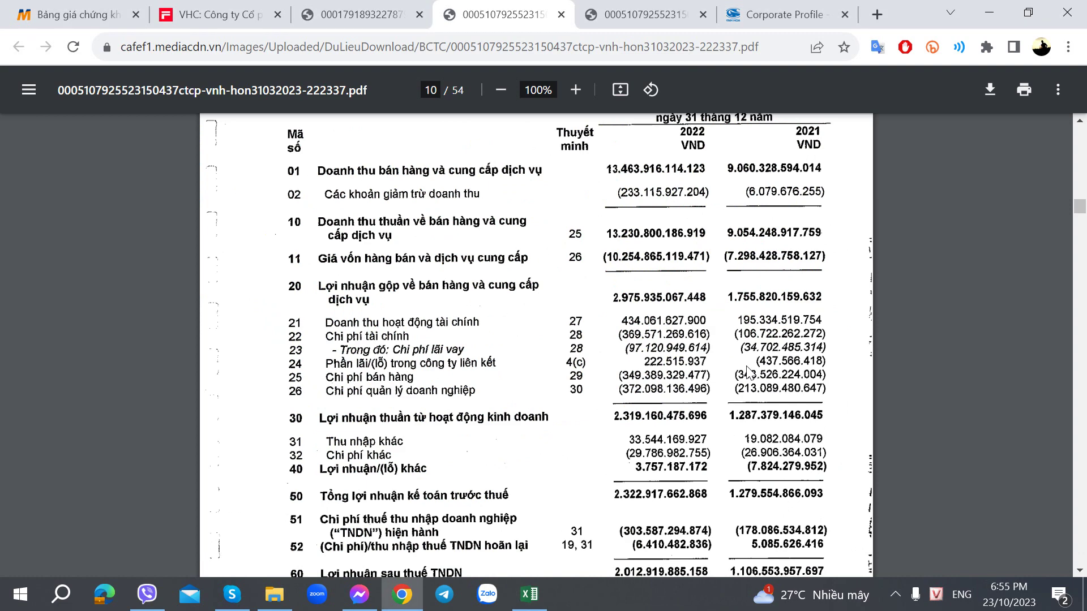
Step: Enter the 2021 Chi phí Tài chính as -106 in O309 and Chi phí Lãi vay as -34 in O310 from the annual report
{"action": "key", "text": "alt+Tab"}
{"action": "type", "text": "-1"}
{"action": "key", "text": "alt+Tab"}
{"action": "key", "text": "alt+Tab"}
{"action": "type", "text": "06"}
{"action": "key", "text": "Return"}
{"action": "key", "text": "alt+Tab"}
{"action": "key", "text": "alt+Tab"}
{"action": "type", "text": "-34"}
{"action": "key", "text": "ctrl+Return"}
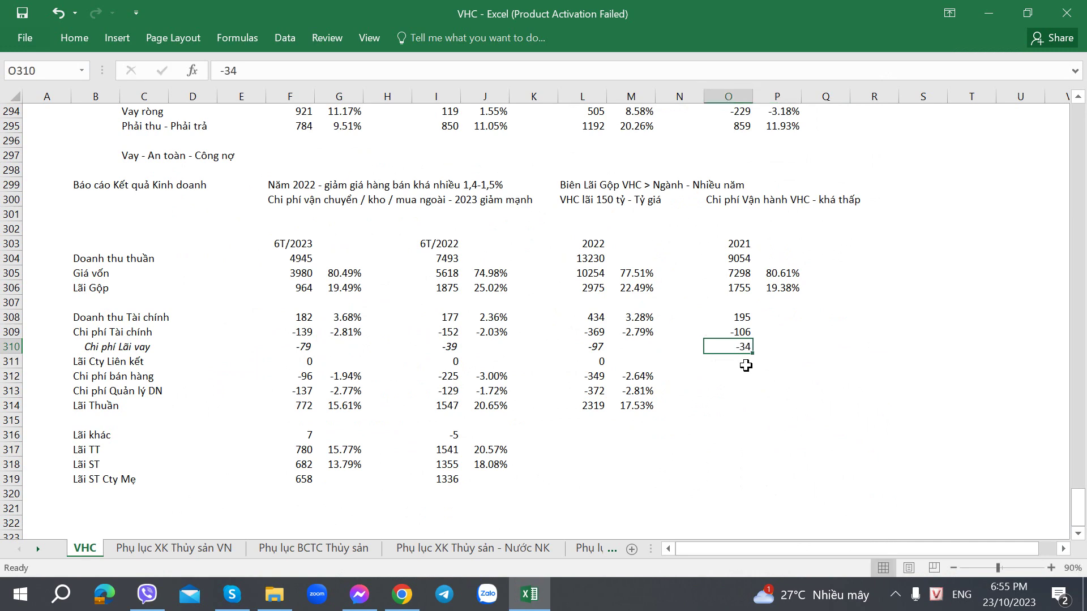
Step: Enter the 2021 Lãi Cty Liên kết as 0 in O311 and Chi phí bán hàng as -343 in O312
{"action": "left_click", "coordinate": [746, 366]}
{"action": "key", "text": "alt+Tab"}
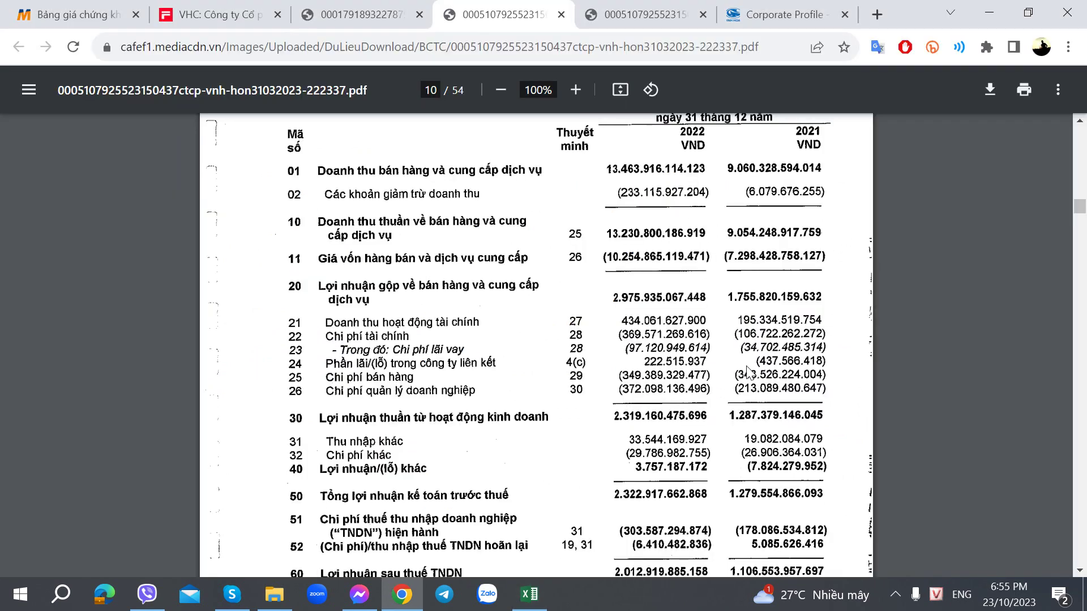
{"action": "key", "text": "alt+Tab"}
{"action": "type", "text": "0"}
{"action": "key", "text": "Return"}
{"action": "key", "text": "alt+Tab"}
{"action": "key", "text": "alt+Tab"}
{"action": "type", "text": "-343"}
{"action": "key", "text": "Return"}
Step: Enter the 2021 Chi phí Quản lý DN as -213 in O313 and Lãi Thuần as 1287 in O314
{"action": "key", "text": "alt+Tab"}
{"action": "key", "text": "alt+Tab"}
{"action": "type", "text": "-2"}
{"action": "key", "text": "BackSpace"}
{"action": "key", "text": "BackSpace"}
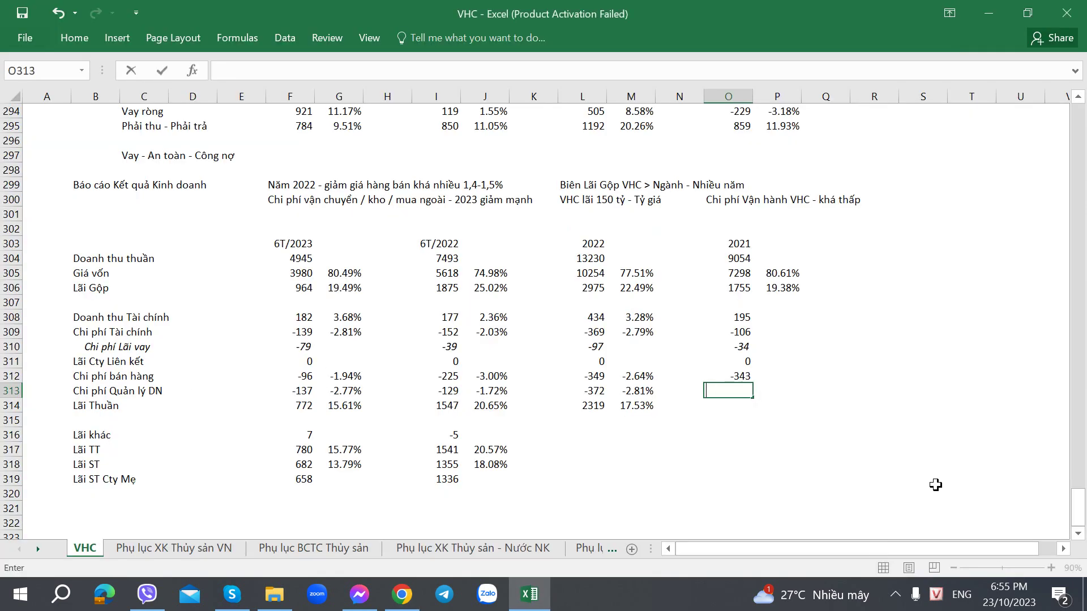
{"action": "type", "text": "-213"}
{"action": "key", "text": "Return"}
{"action": "key", "text": "alt+Tab"}
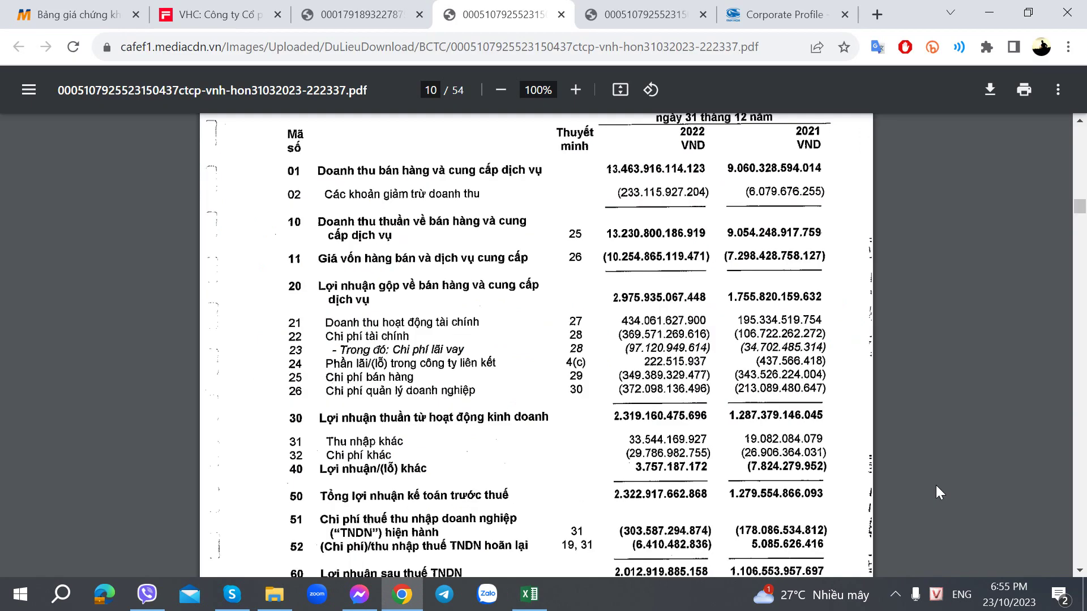
{"action": "key", "text": "alt+Tab"}
{"action": "type", "text": "1287"}
{"action": "key", "text": "Tab"}
Step: Copy the 2021 Lãi Gộp percentage formula from P306 to the Doanh thu Tài chính and Chi phí Tài chính rows, P308 and P309
{"action": "key", "text": "ctrl+Up"}
{"action": "key", "text": "ctrl+c"}
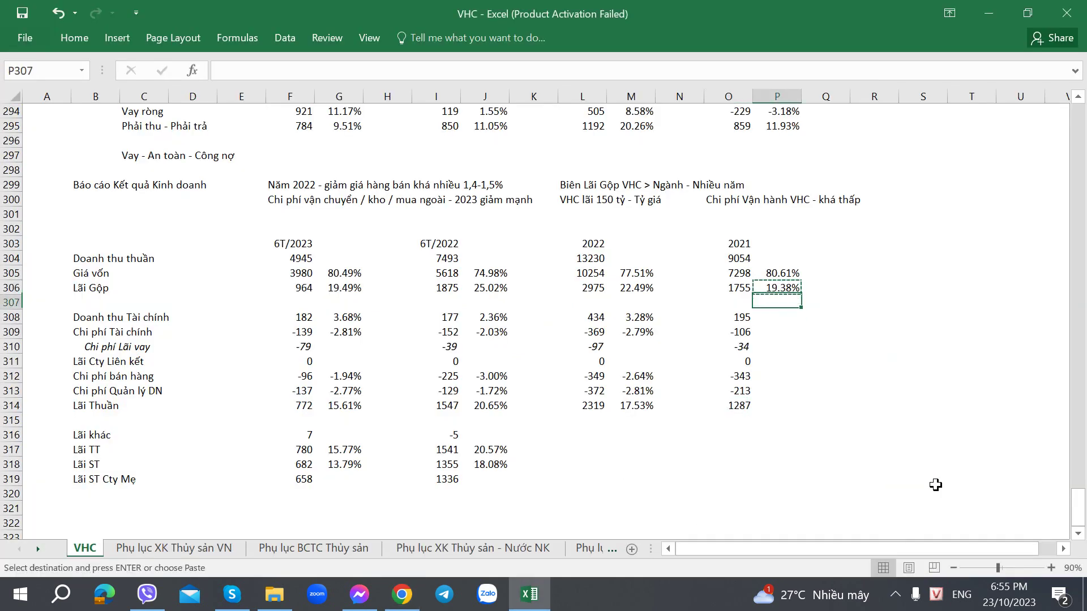
{"action": "key", "text": "Down"}
{"action": "key", "text": "Down"}
{"action": "key", "text": "Down"}
{"action": "key", "text": "Up"}
{"action": "key", "text": "ctrl+v"}
{"action": "key", "text": "Down"}
{"action": "key", "text": "ctrl+v"}
Step: Paste the same revenue percentage formula for 2021 Chi phí bán hàng, Chi phí Quản lý DN and Lãi Thuần in P312:P314
{"action": "key", "text": "Down"}
{"action": "key", "text": "Down"}
{"action": "key", "text": "Down"}
{"action": "key", "text": "ctrl+v"}
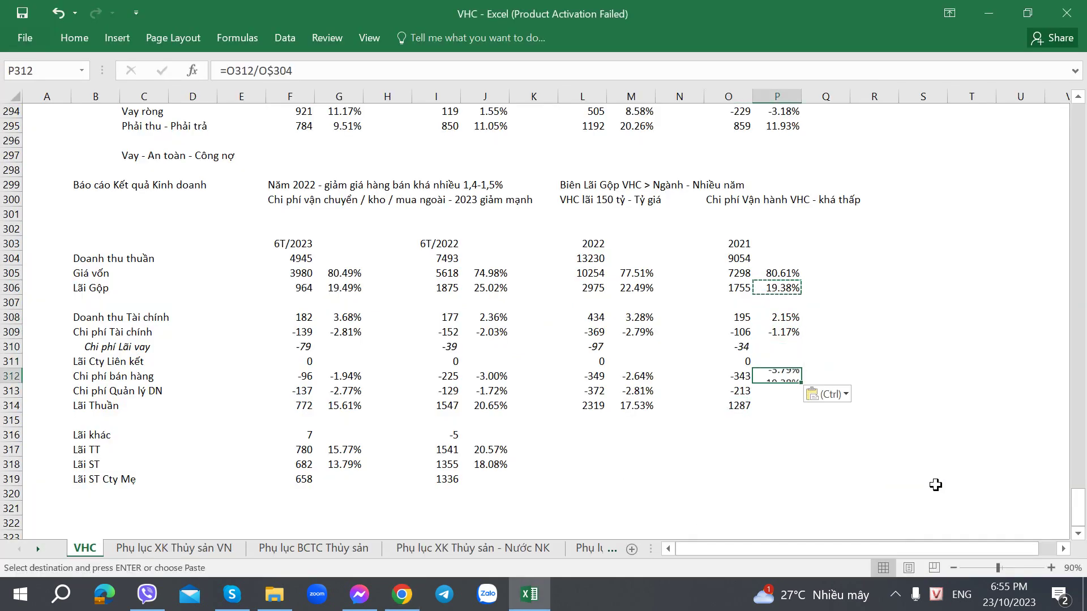
{"action": "key", "text": "Down"}
{"action": "key", "text": "ctrl+v"}
{"action": "key", "text": "Down"}
{"action": "key", "text": "ctrl+v"}
{"action": "key", "text": "Down"}
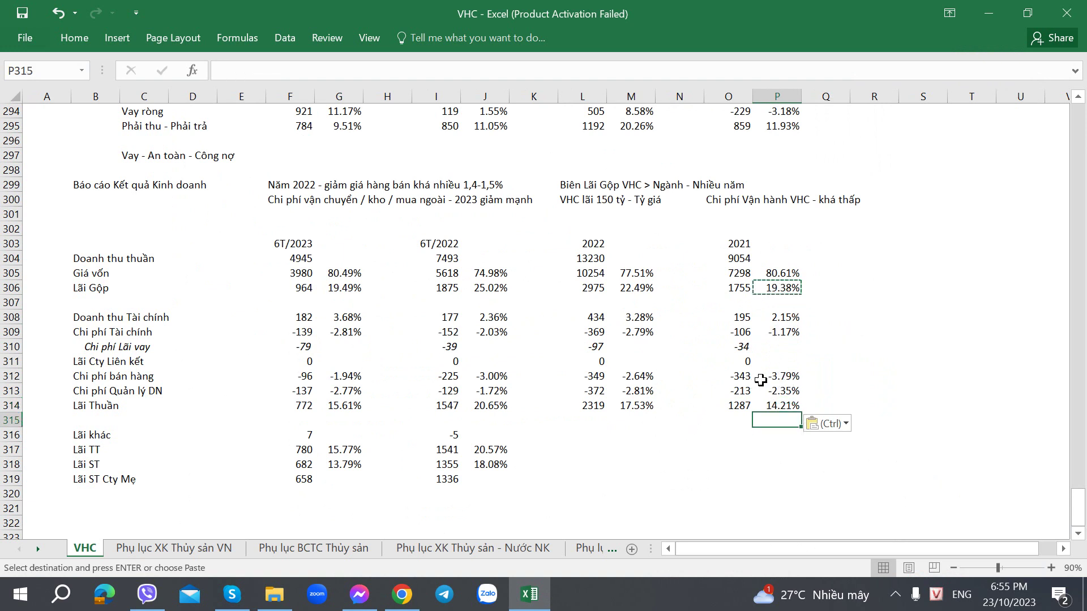
Step: Compare the Chi phí quản lý doanh nghiệp notes, especially legal and consulting costs, in the half-year 2023 and annual 2022 reports
{"action": "left_click", "coordinate": [759, 378]}
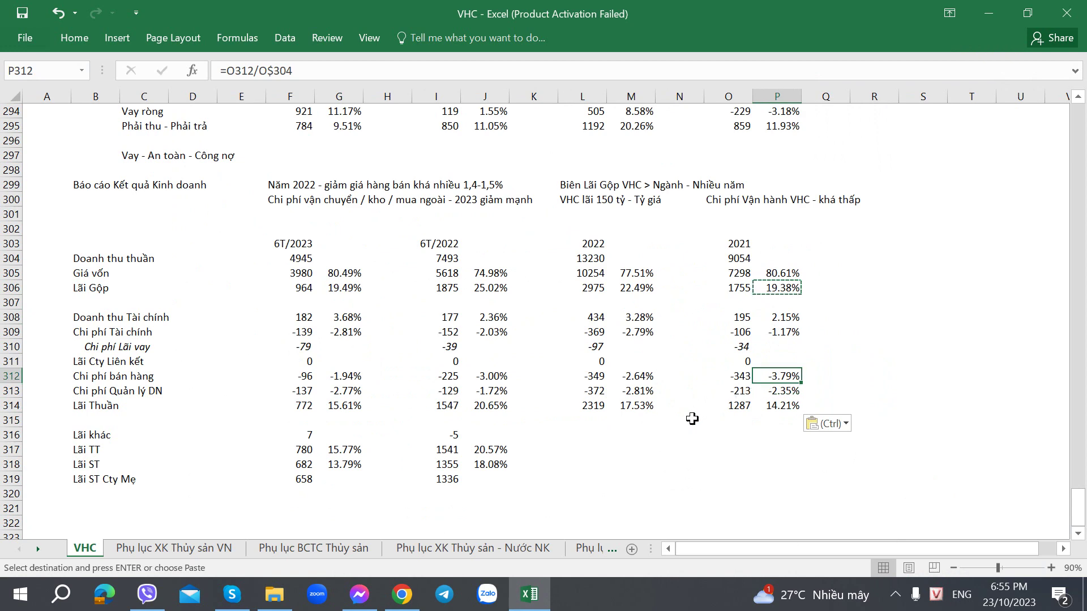
{"action": "key", "text": "alt+Tab"}
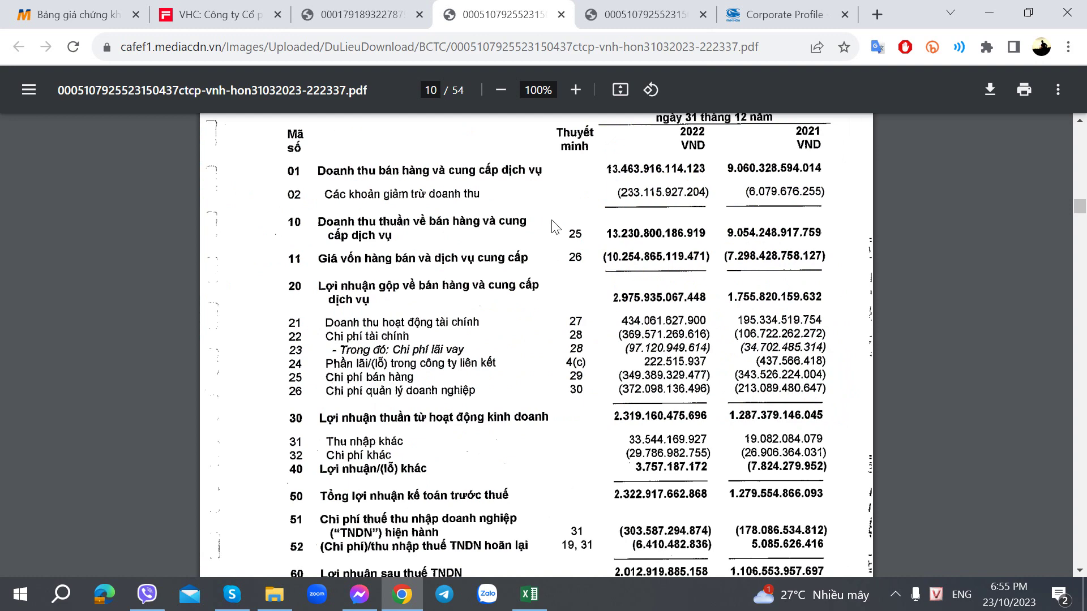
{"action": "left_click", "coordinate": [583, 15]}
{"action": "left_click", "coordinate": [369, 8]}
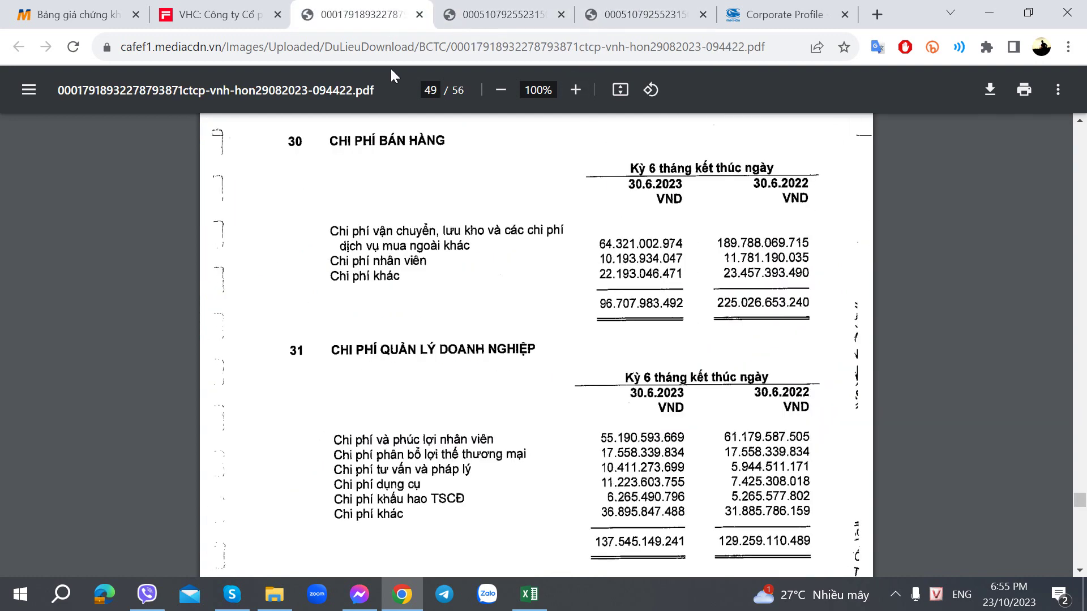
{"action": "scroll", "coordinate": [412, 278], "scroll_direction": "down", "scroll_amount": 1}
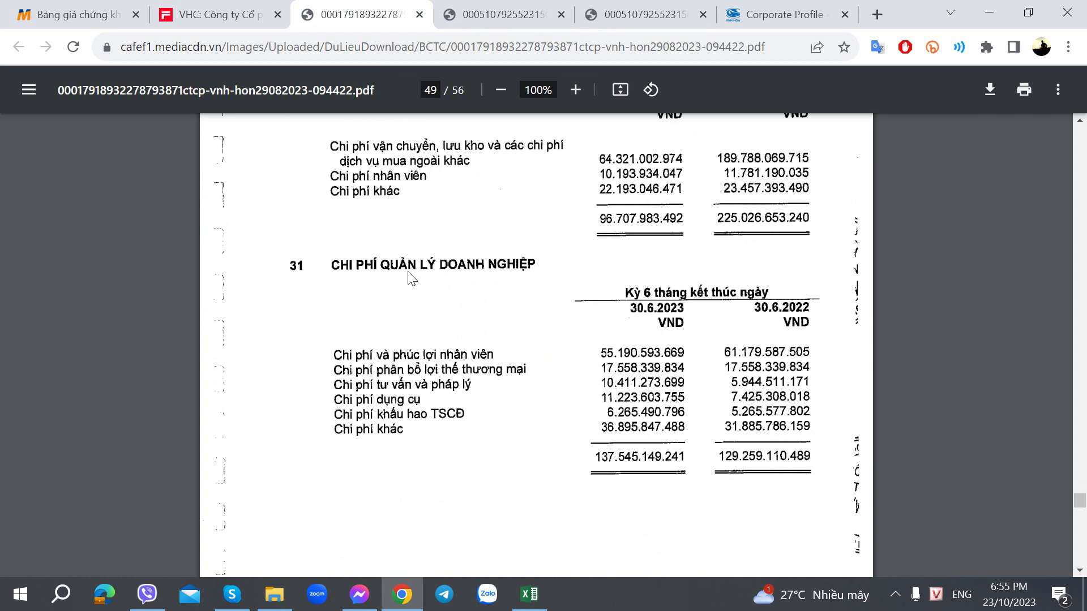
{"action": "left_click", "coordinate": [595, 8]}
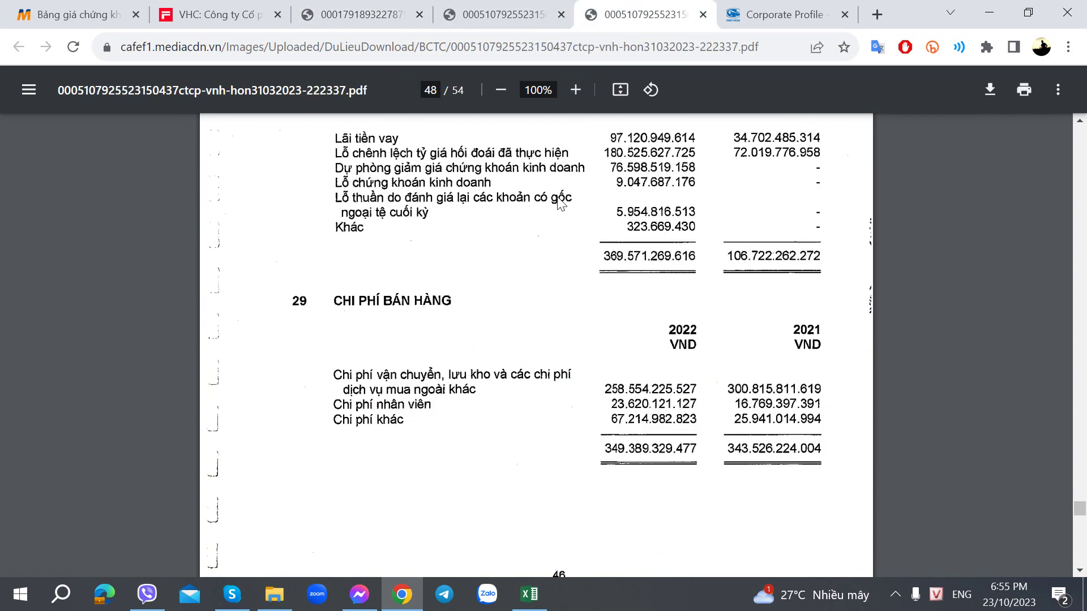
{"action": "scroll", "coordinate": [471, 426], "scroll_direction": "down", "scroll_amount": 7}
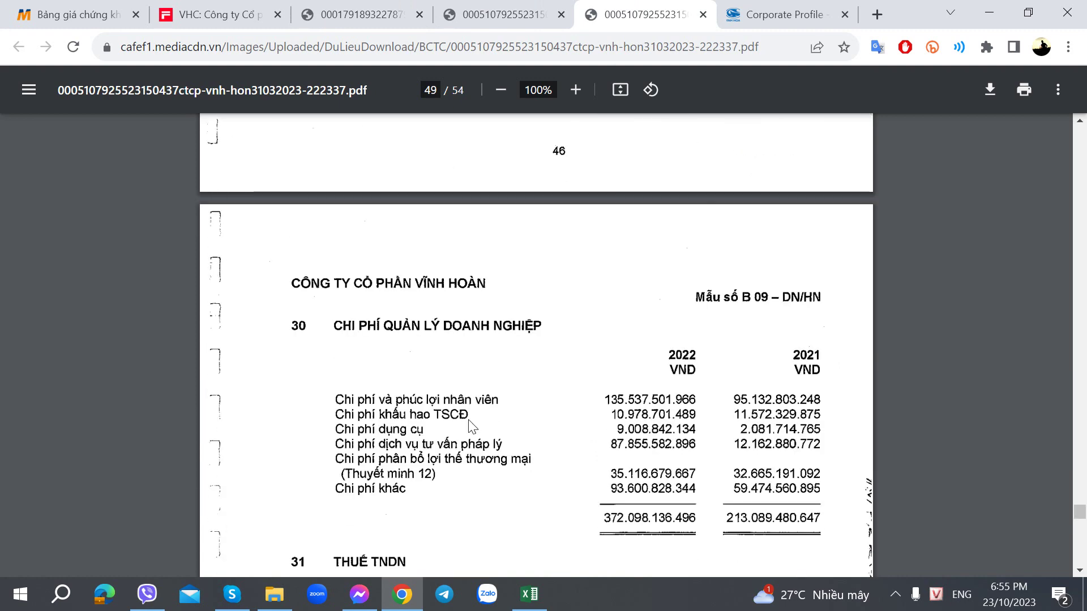
{"action": "scroll", "coordinate": [472, 426], "scroll_direction": "up", "scroll_amount": 6}
{"action": "scroll", "coordinate": [471, 426], "scroll_direction": "down", "scroll_amount": 7}
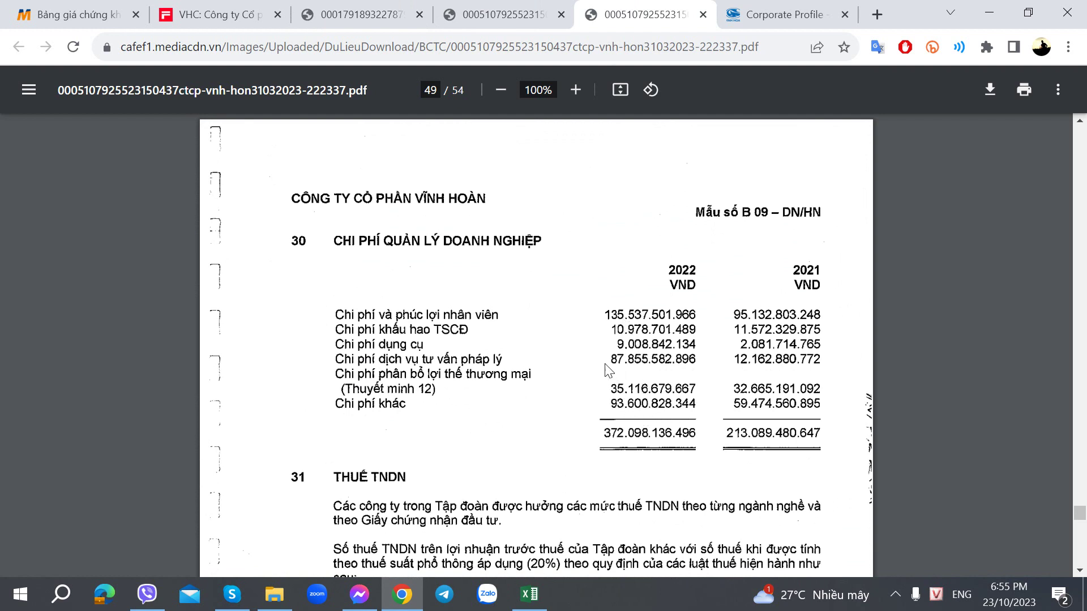
{"action": "left_click", "coordinate": [361, 7]}
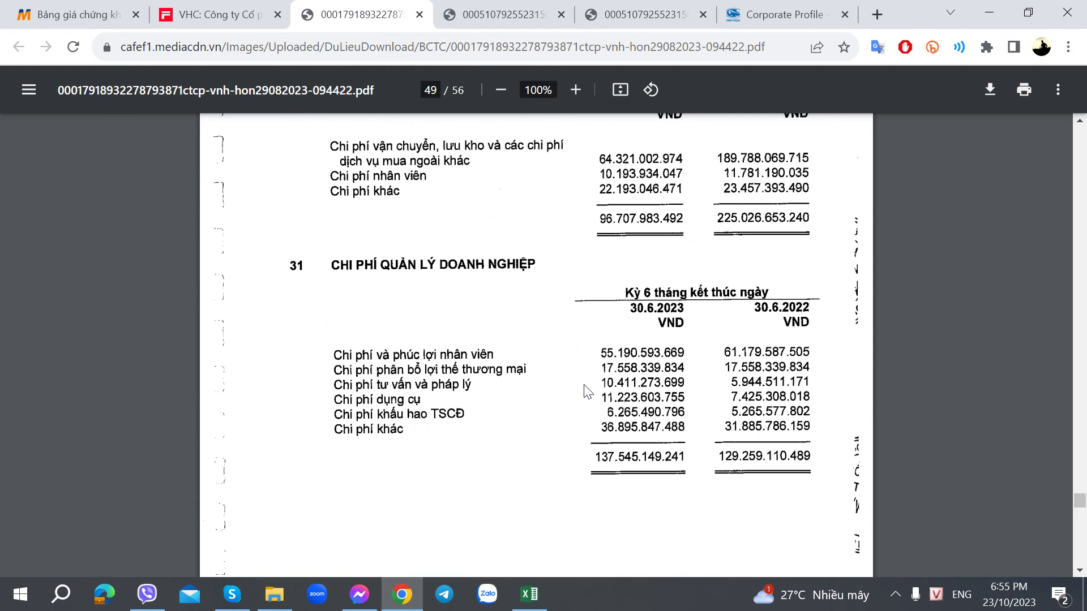
{"action": "key", "text": "alt+Tab"}
{"action": "key", "text": "alt+Tab"}
{"action": "left_click", "coordinate": [602, 8]}
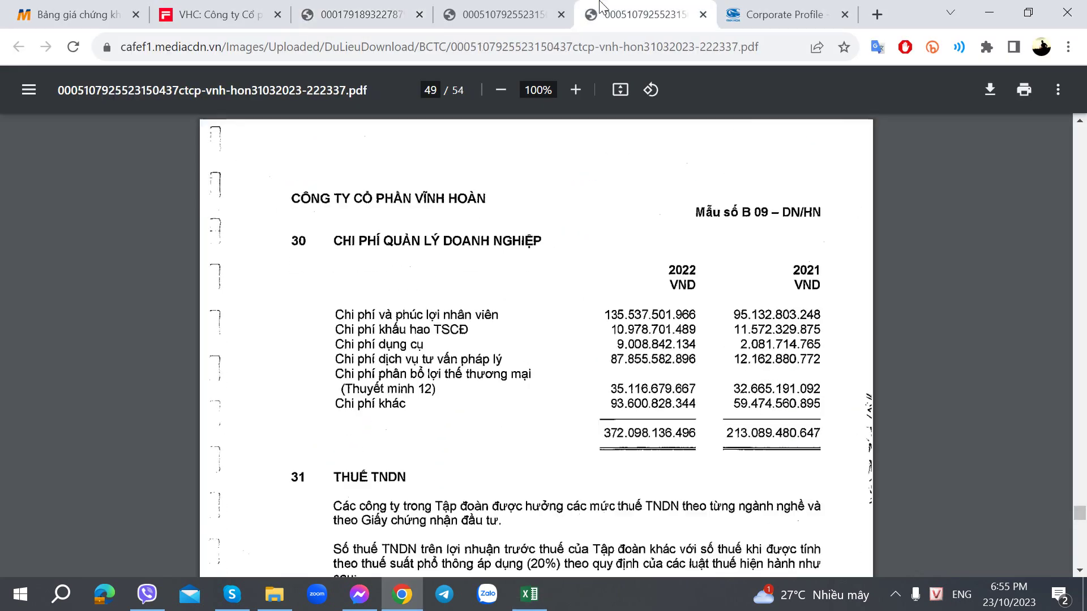
{"action": "left_click", "coordinate": [383, 7]}
{"action": "key", "text": "alt+Tab"}
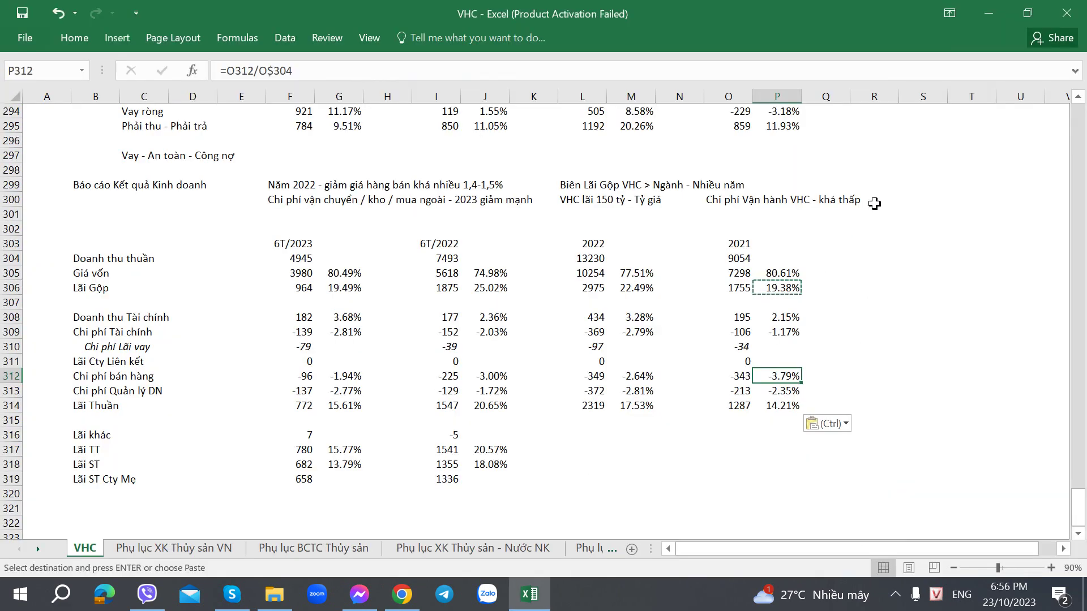
Step: Add the note "2022 - Chi phí pháp lý cao" in Q299 of the VHC sheet
{"action": "left_click", "coordinate": [841, 186]}
{"action": "type", "text": "2022"}
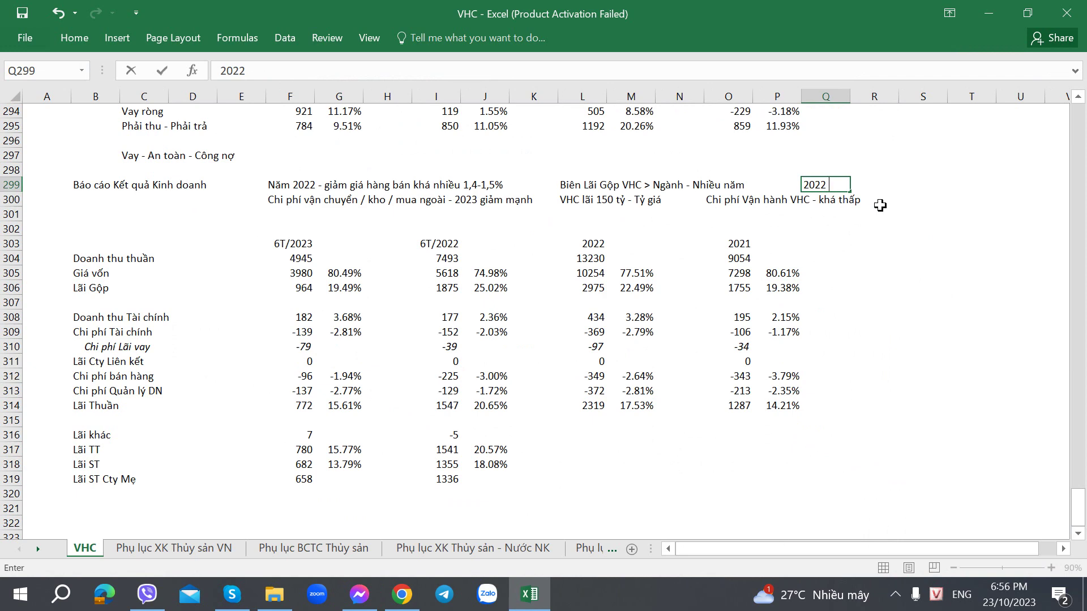
{"action": "type", "text": " - Chi phí pháp lý cao"}
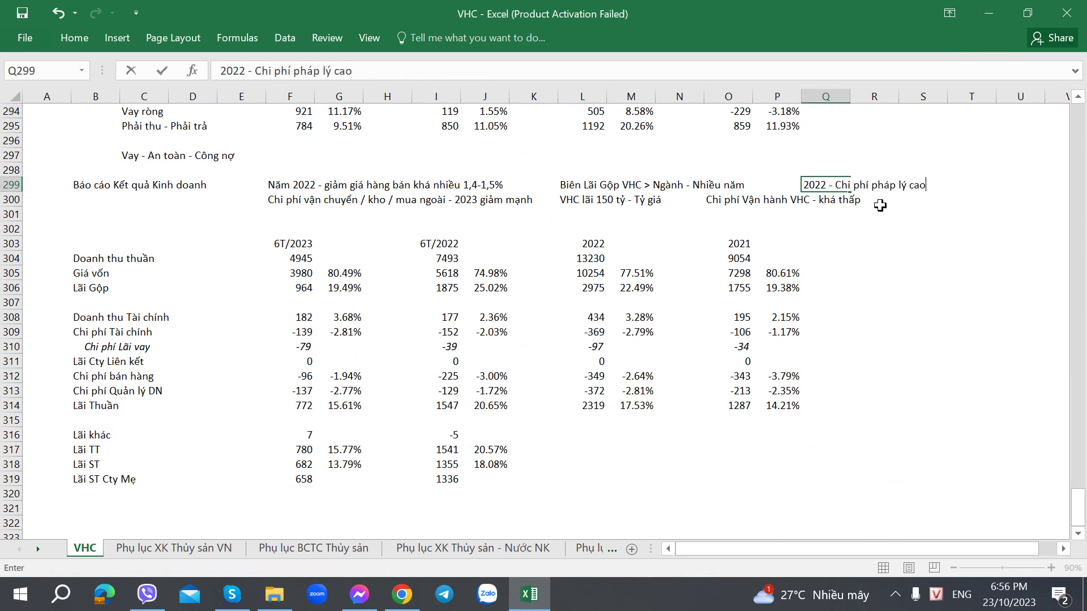
{"action": "key", "text": "Return"}
Step: Review the selling and management expense notes, 30 and 31, in the half-year 2023 report against the sheet's figures
{"action": "key", "text": "alt+Tab"}
{"action": "key", "text": "alt+Tab"}
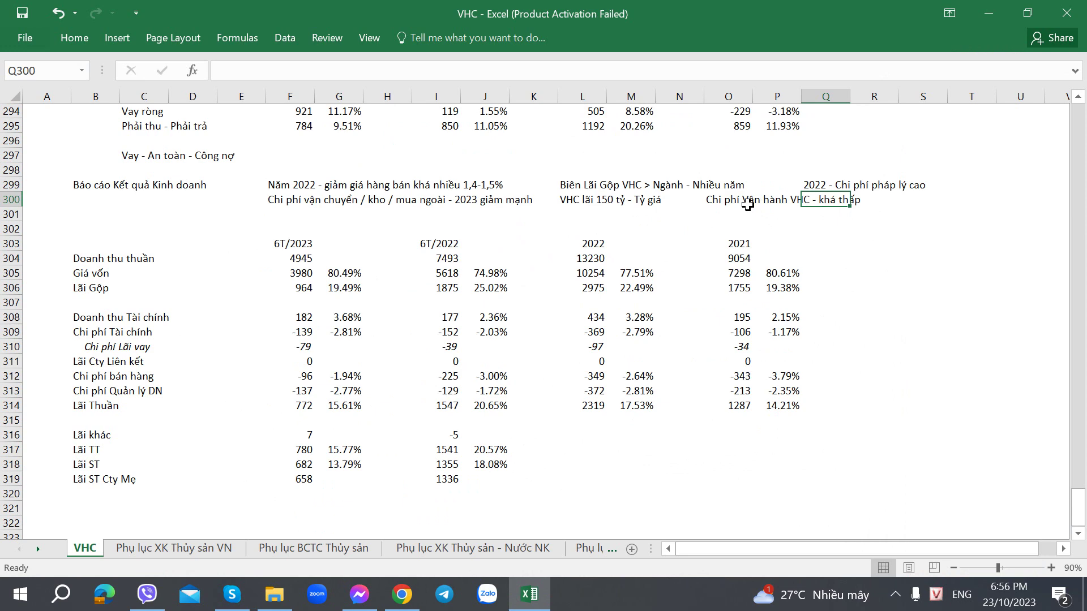
{"action": "key", "text": "alt+Tab"}
{"action": "left_click", "coordinate": [510, 13]}
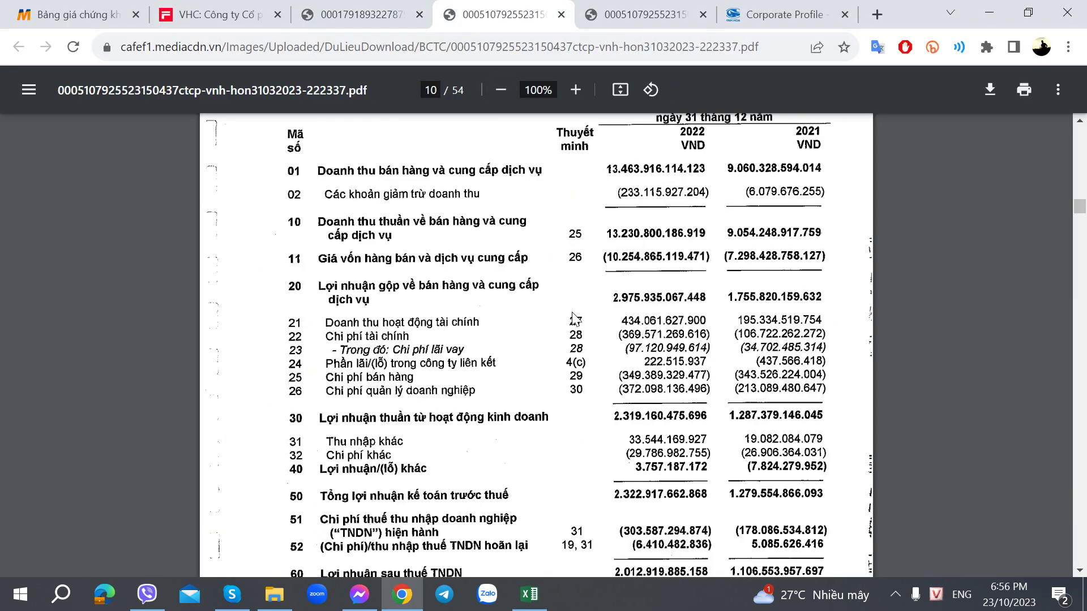
{"action": "left_click", "coordinate": [360, 7]}
{"action": "scroll", "coordinate": [581, 340], "scroll_direction": "up", "scroll_amount": 3}
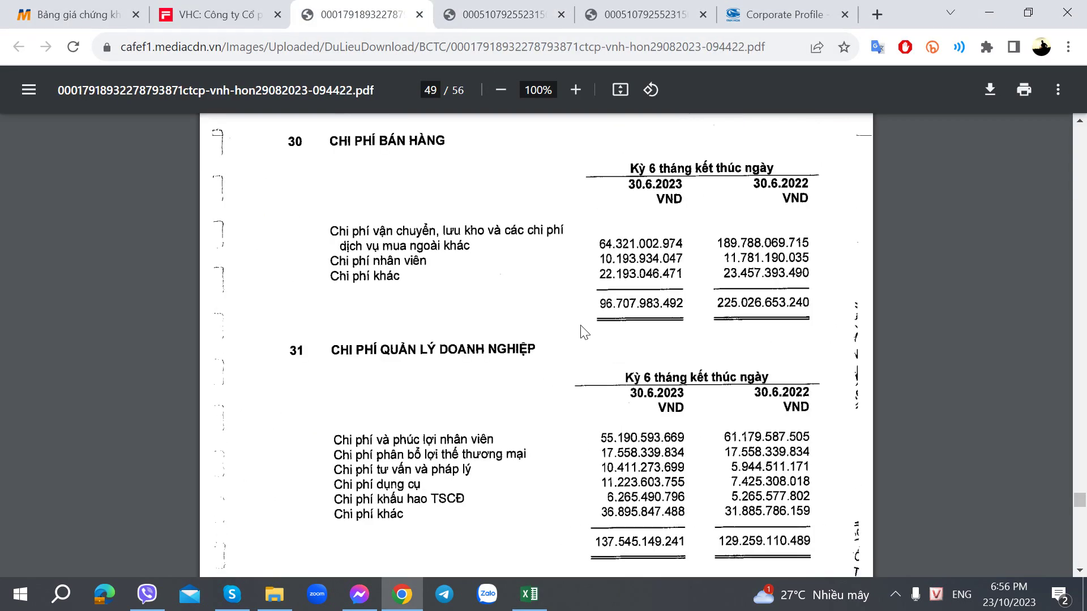
{"action": "key", "text": "alt+Tab"}
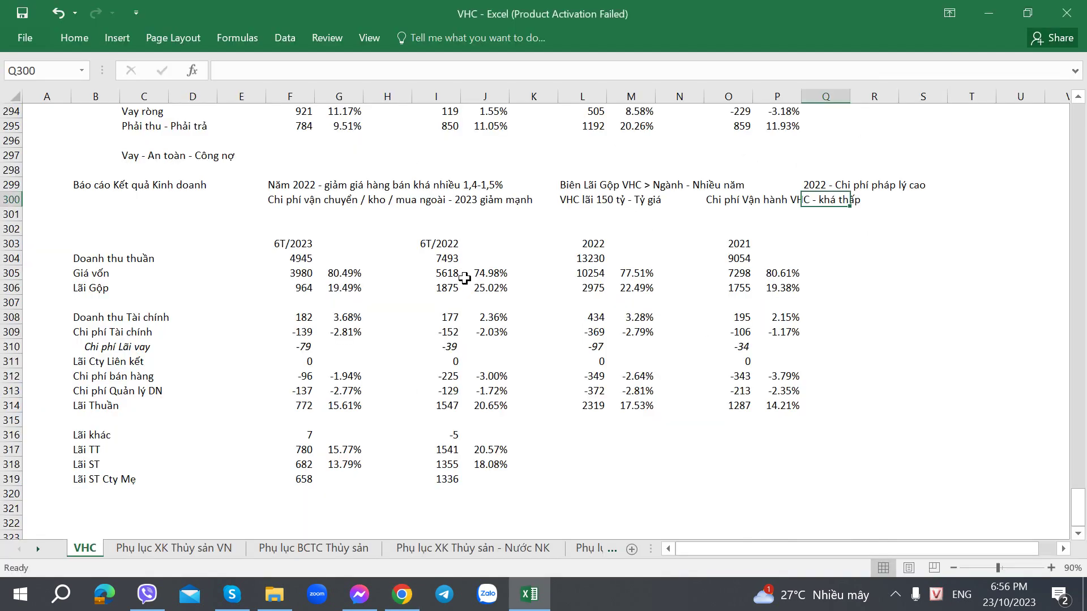
{"action": "key", "text": "alt+Tab"}
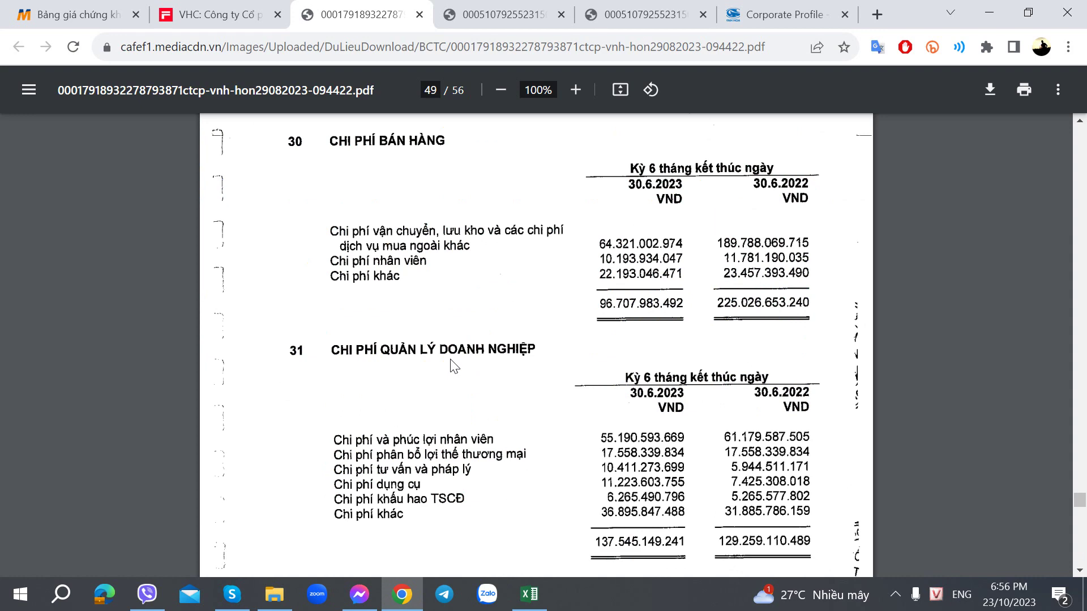
{"action": "key", "text": "alt+Tab"}
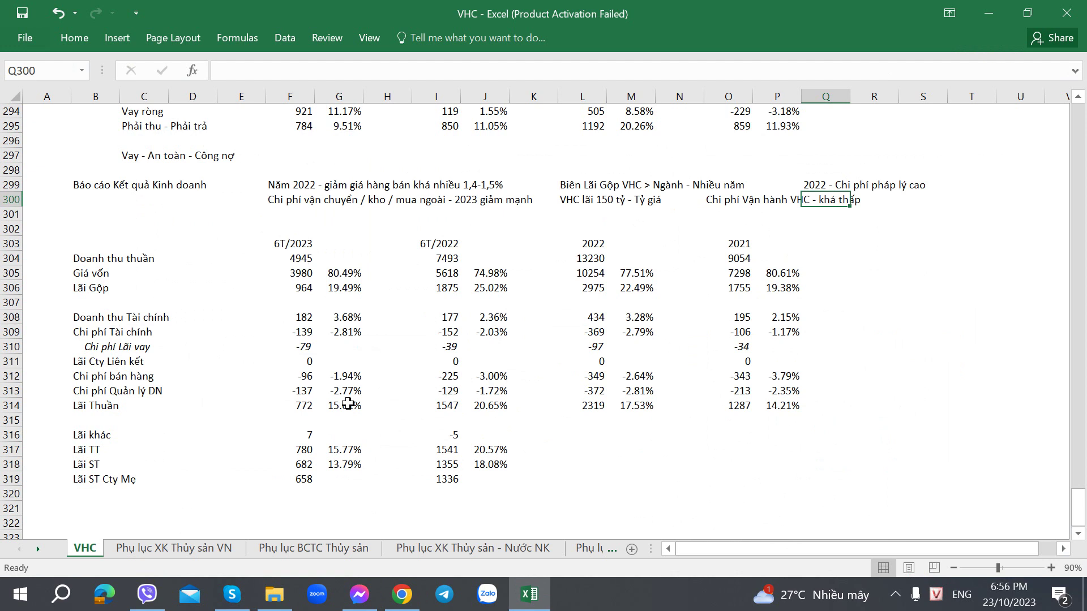
Step: Check the combined Chi phí bán hàng and Chi phí Quản lý DN percentages for 6T/2023, 6T/2022, 2022 and 2021
{"action": "left_click", "coordinate": [351, 407]}
{"action": "left_click", "coordinate": [348, 377]}
{"action": "left_click", "coordinate": [347, 392]}
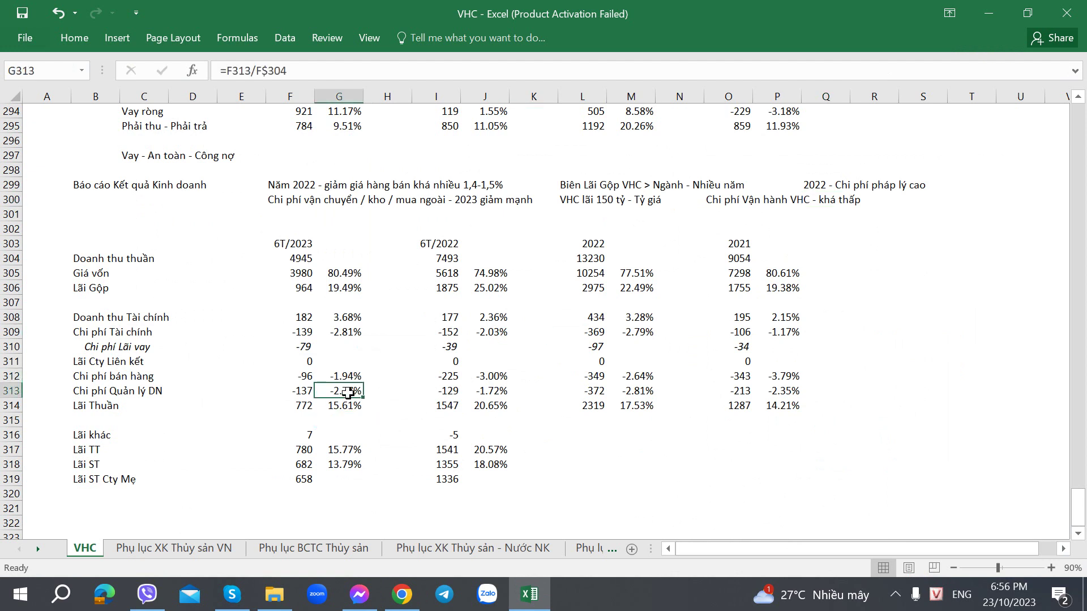
{"action": "left_click_drag", "start_coordinate": [338, 377], "coordinate": [347, 393]}
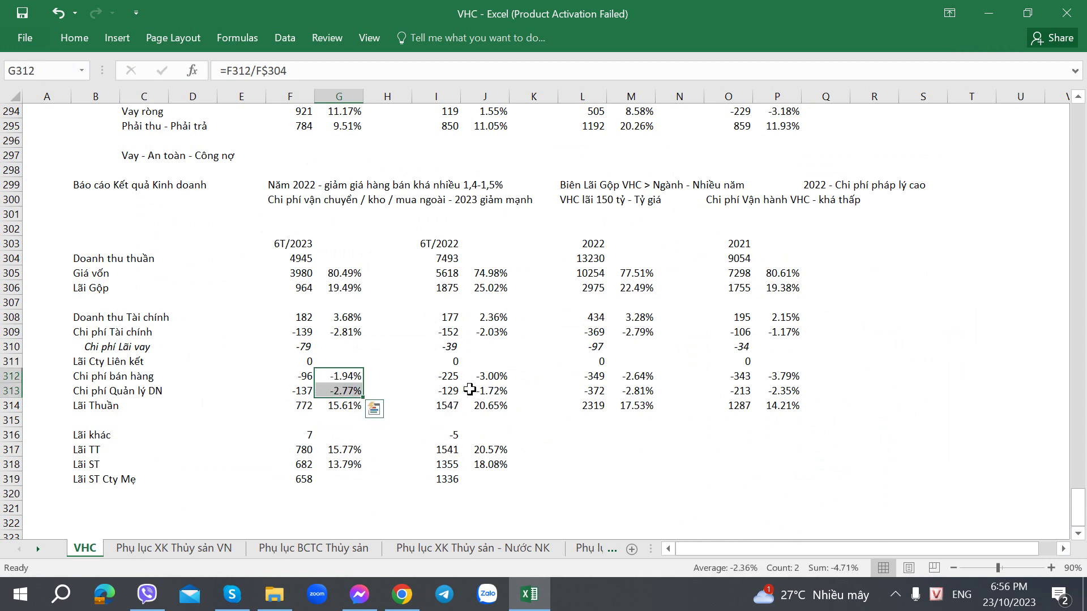
{"action": "left_click_drag", "start_coordinate": [486, 376], "coordinate": [486, 392]}
{"action": "left_click_drag", "start_coordinate": [623, 375], "coordinate": [630, 396]}
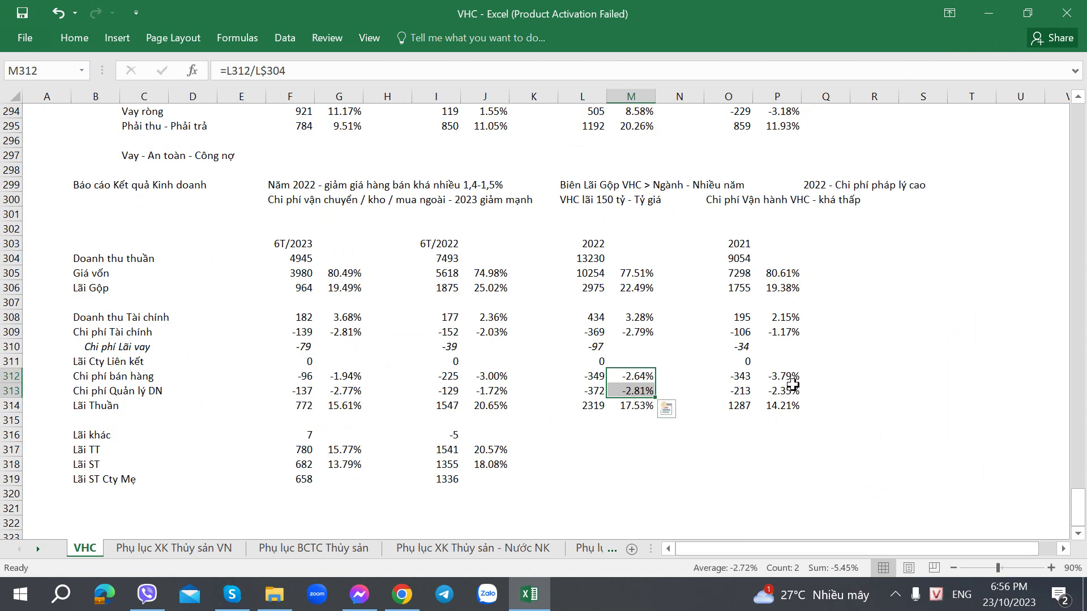
{"action": "left_click_drag", "start_coordinate": [790, 376], "coordinate": [787, 395]}
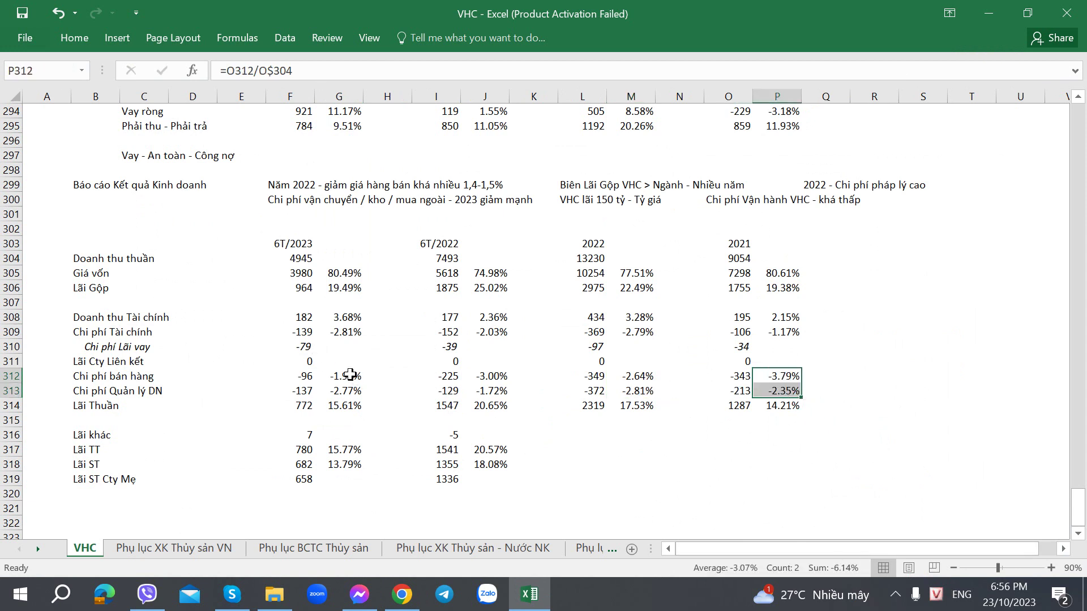
{"action": "left_click_drag", "start_coordinate": [343, 375], "coordinate": [343, 392]}
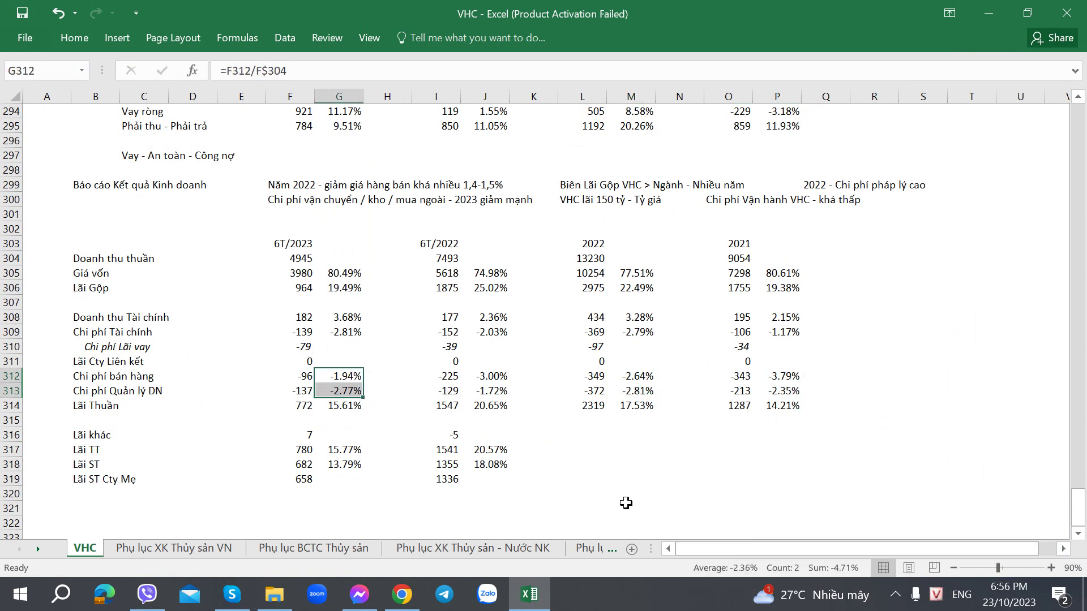
{"action": "left_click", "coordinate": [552, 479]}
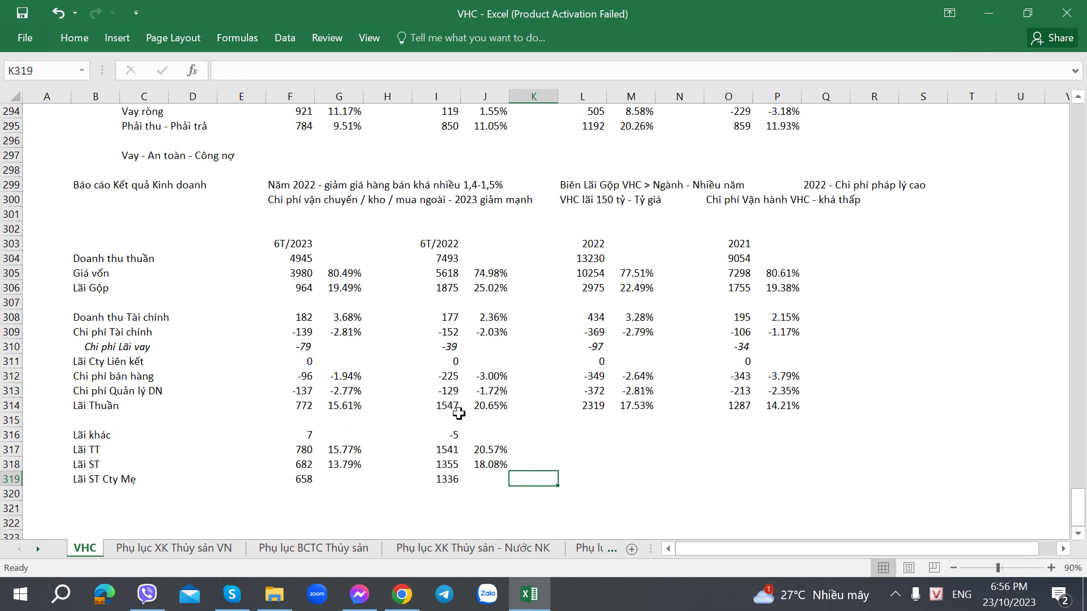
Step: Check the 6T/2023 gross margin in G306 and add the note "2023 k tệ" in S300
{"action": "left_click", "coordinate": [347, 287]}
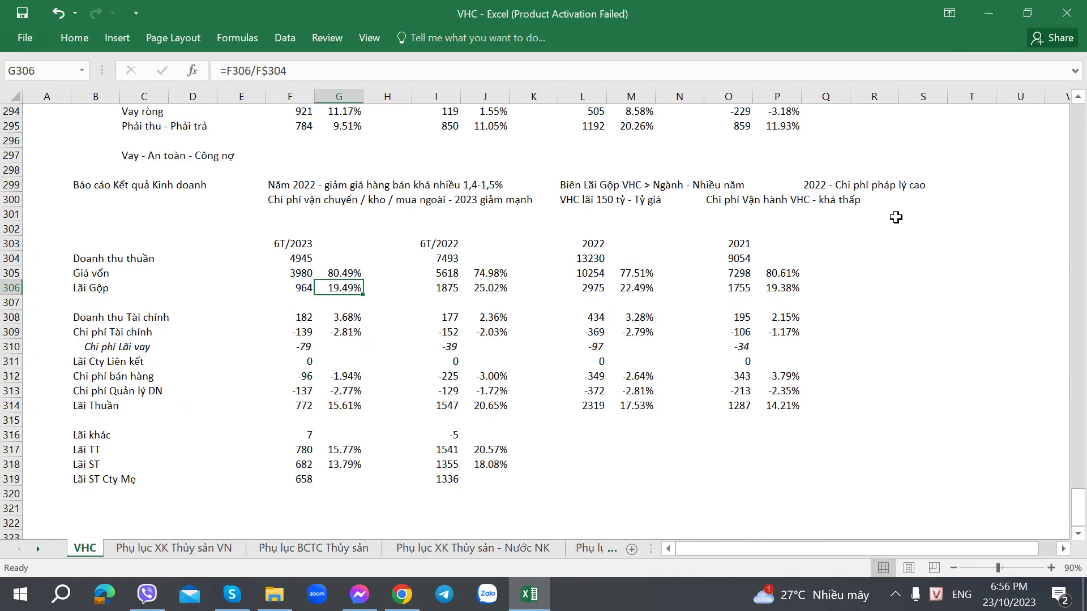
{"action": "left_click", "coordinate": [954, 201]}
{"action": "left_click", "coordinate": [922, 206]}
{"action": "type", "text": "2"}
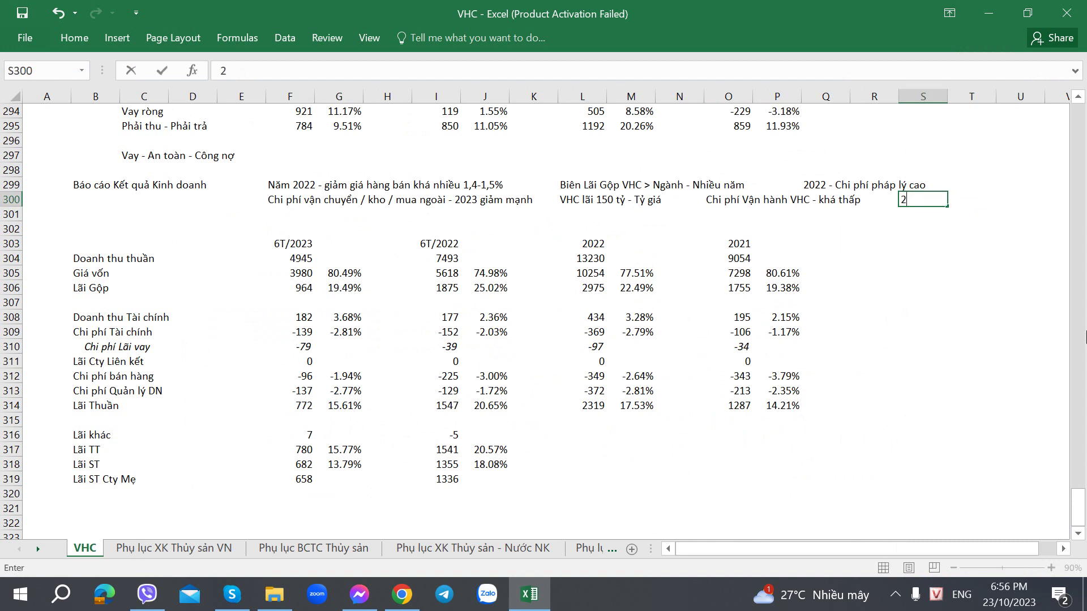
{"action": "type", "text": "023 k tệ"}
{"action": "key", "text": "Return"}
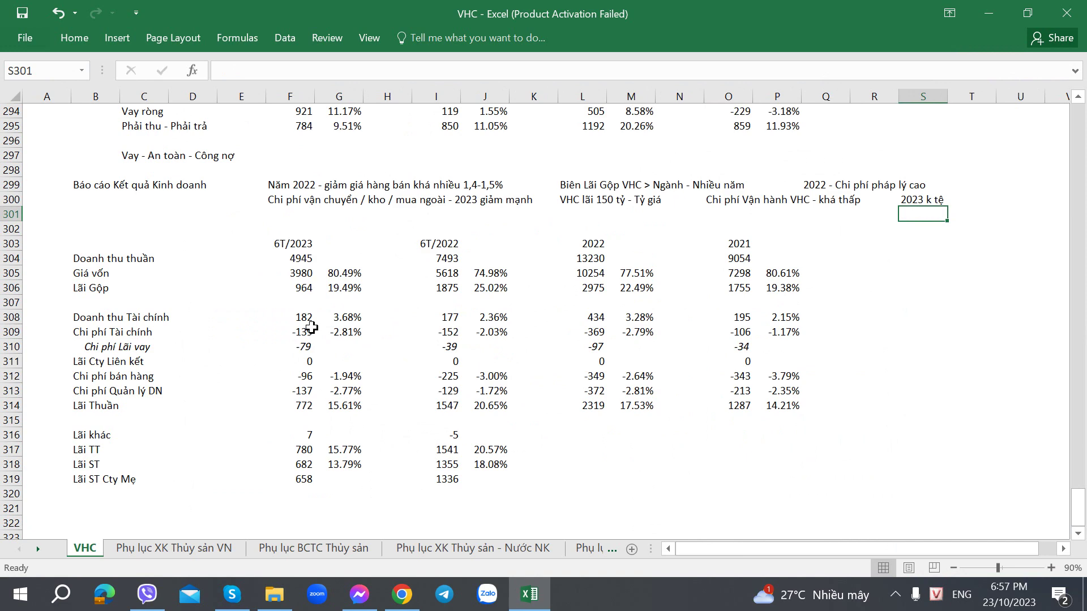
Step: Enter 3 as the 2022 Lãi khác in L316, taken from the income statement in the 2022 annual report PDF
{"action": "left_click", "coordinate": [587, 437]}
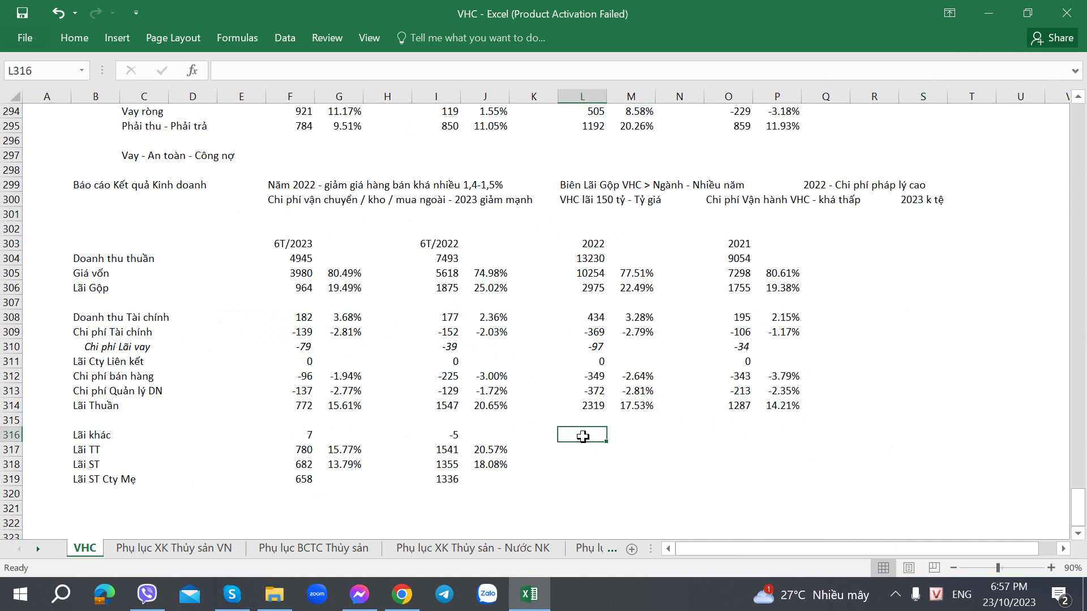
{"action": "key", "text": "alt+Tab"}
{"action": "key", "text": "alt+Tab"}
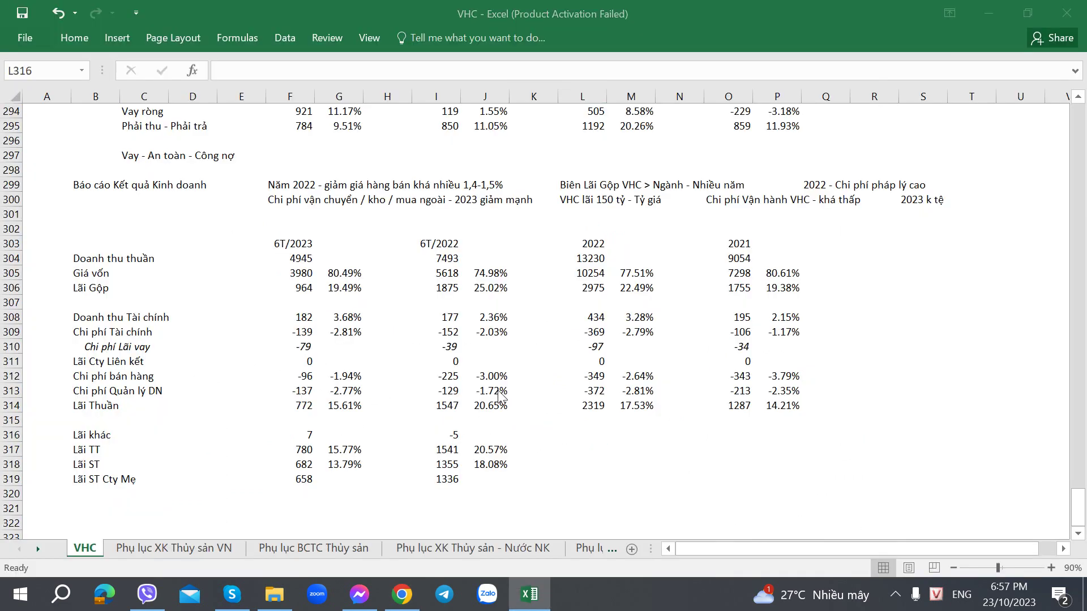
{"action": "key", "text": "alt+Tab"}
{"action": "key", "text": "alt+Tab"}
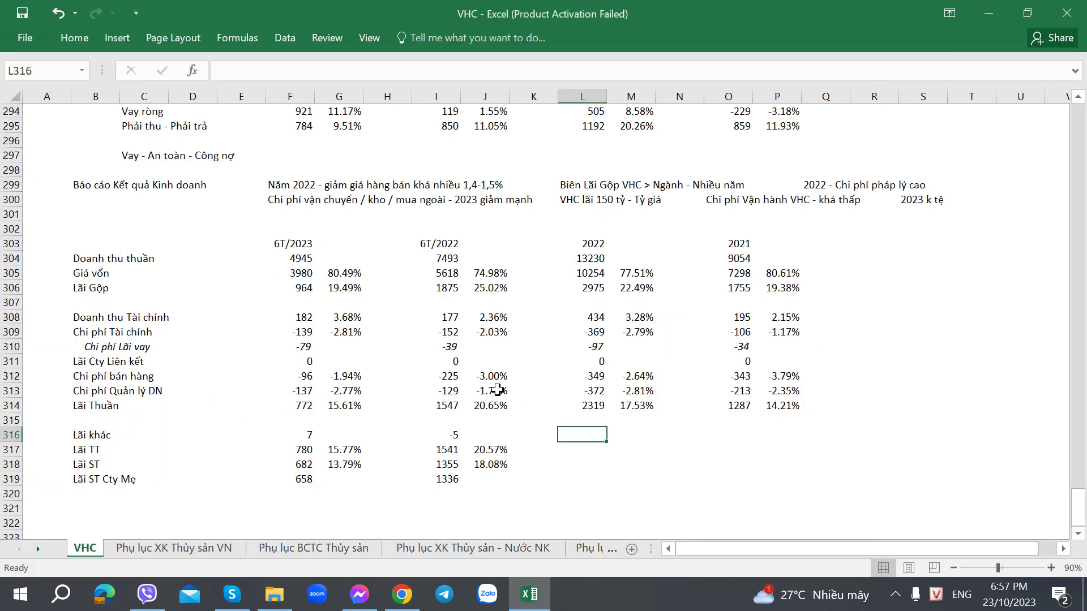
{"action": "key", "text": "alt+Tab"}
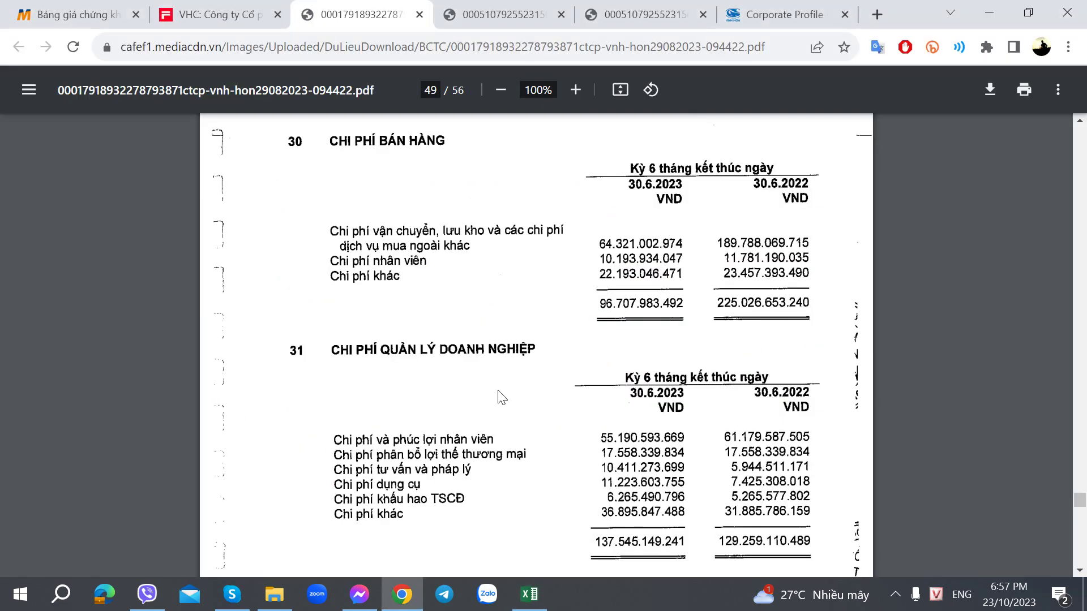
{"action": "key", "text": "alt+Tab"}
{"action": "key", "text": "alt+Tab"}
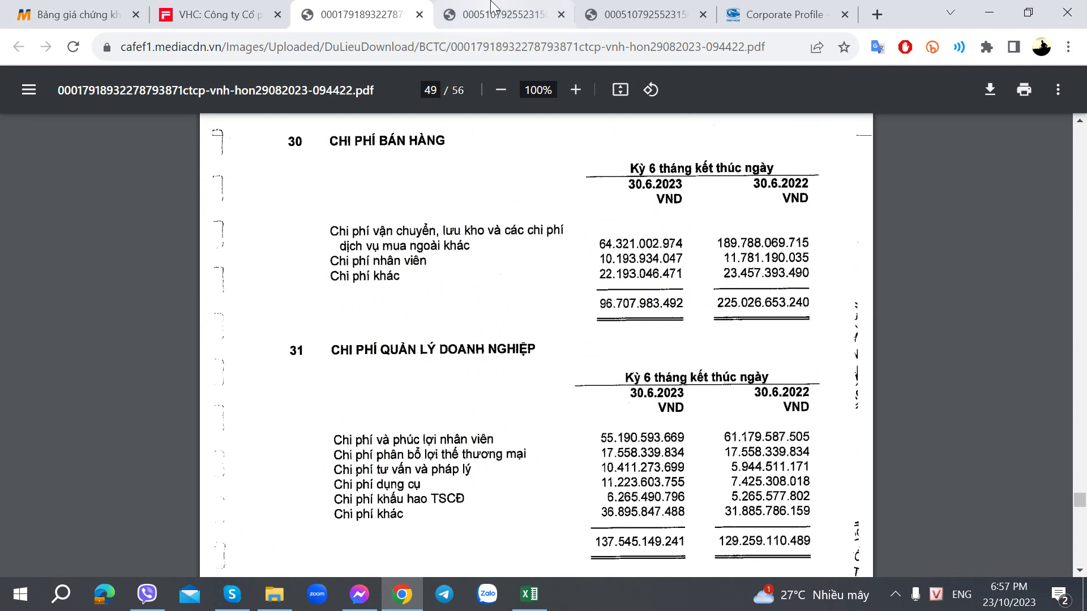
{"action": "key", "text": "ctrl+Tab"}
{"action": "scroll", "coordinate": [422, 340], "scroll_direction": "down", "scroll_amount": 3}
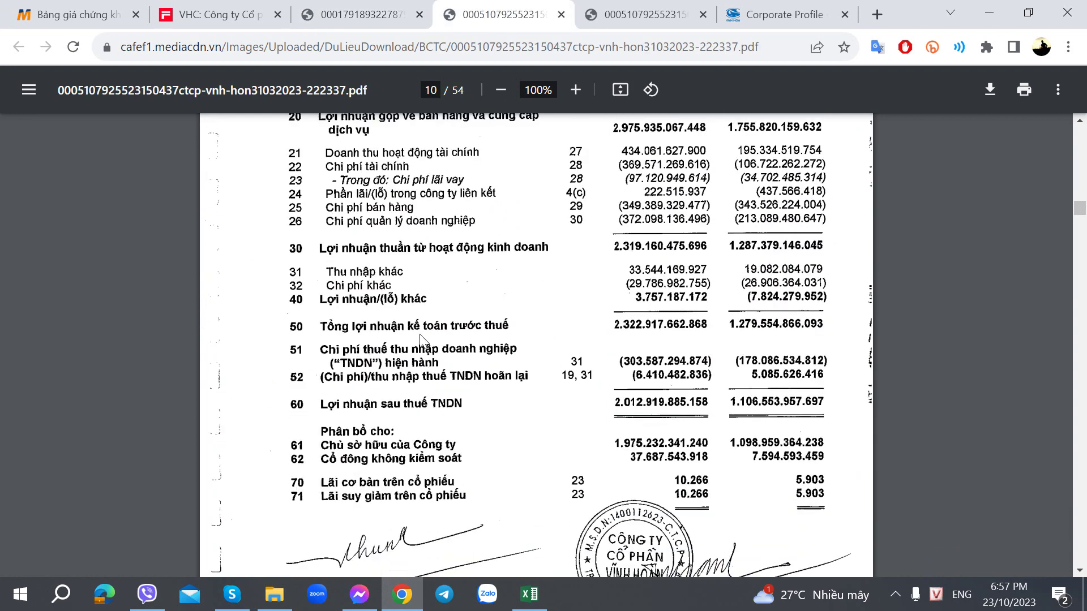
{"action": "key", "text": "alt+Tab"}
{"action": "key", "text": "alt+Tab"}
{"action": "key", "text": "alt+Tab"}
{"action": "key", "text": "alt+Tab"}
{"action": "key", "text": "alt+Tab"}
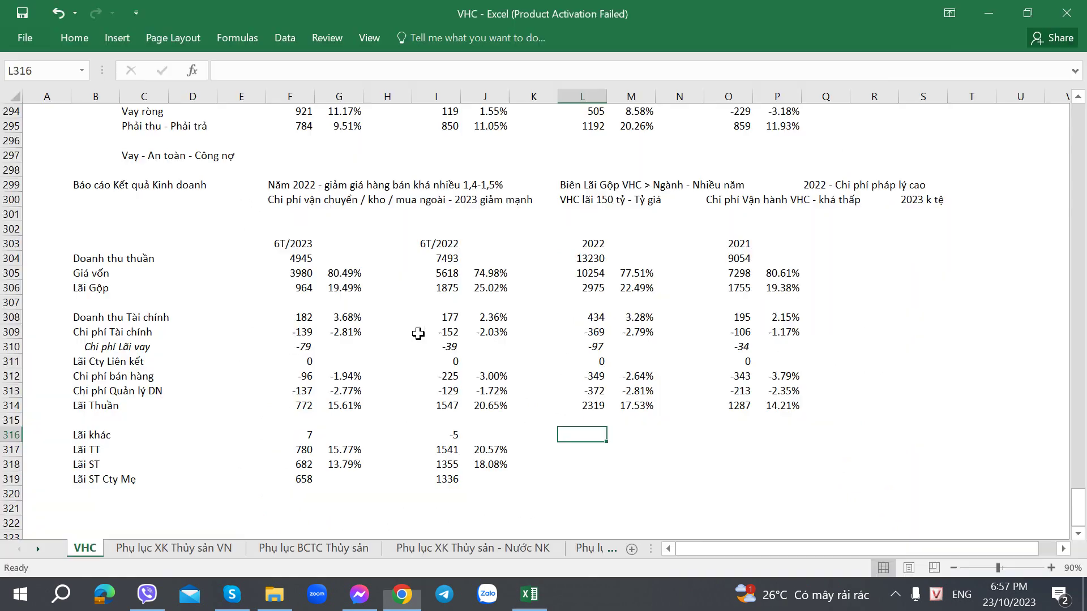
{"action": "key", "text": "Tab"}
Step: Enter -7 as the 2021 Lãi khác in O316 from the annual report's income statement
{"action": "key", "text": "alt+Tab"}
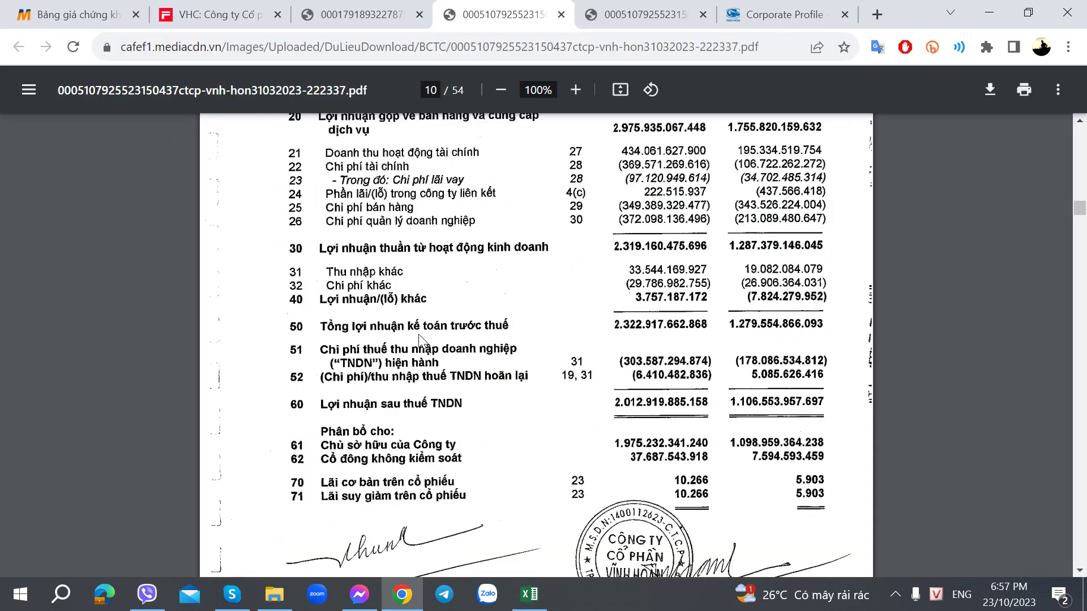
{"action": "key", "text": "alt+Tab"}
{"action": "key", "text": "Tab"}
{"action": "key", "text": "Tab"}
{"action": "type", "text": "-7"}
{"action": "key", "text": "Return"}
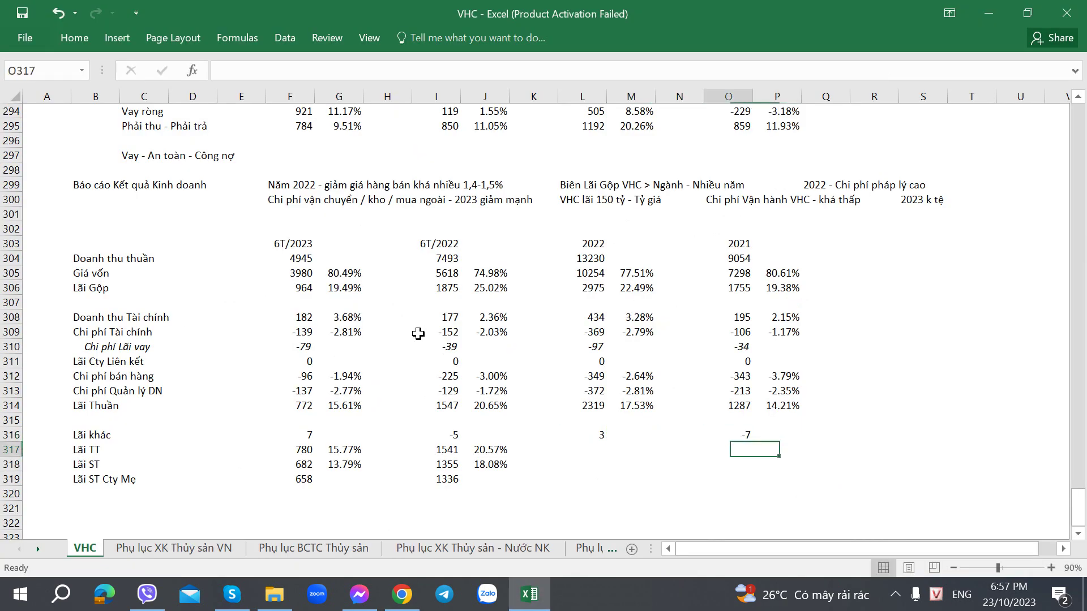
Step: Enter 2322 as the 2022 Lãi TT in L317 from the report's total pre-tax profit line
{"action": "key", "text": "Left"}
{"action": "key", "text": "Left"}
{"action": "key", "text": "alt+Tab"}
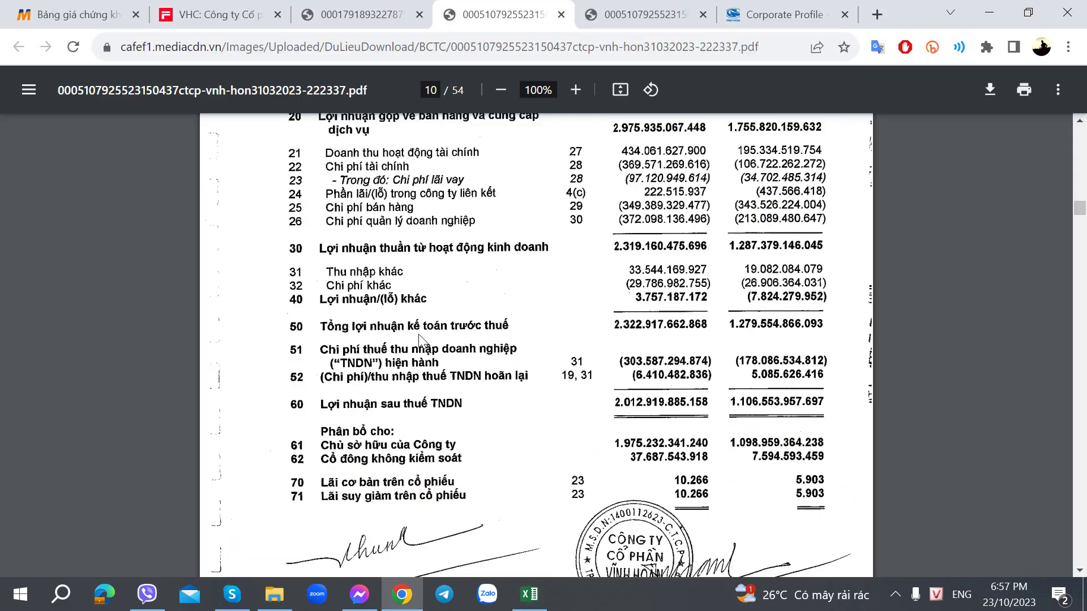
{"action": "key", "text": "alt+Tab"}
{"action": "type", "text": "2322"}
{"action": "key", "text": "alt+Tab"}
{"action": "key", "text": "alt+Tab"}
{"action": "key", "text": "Up"}
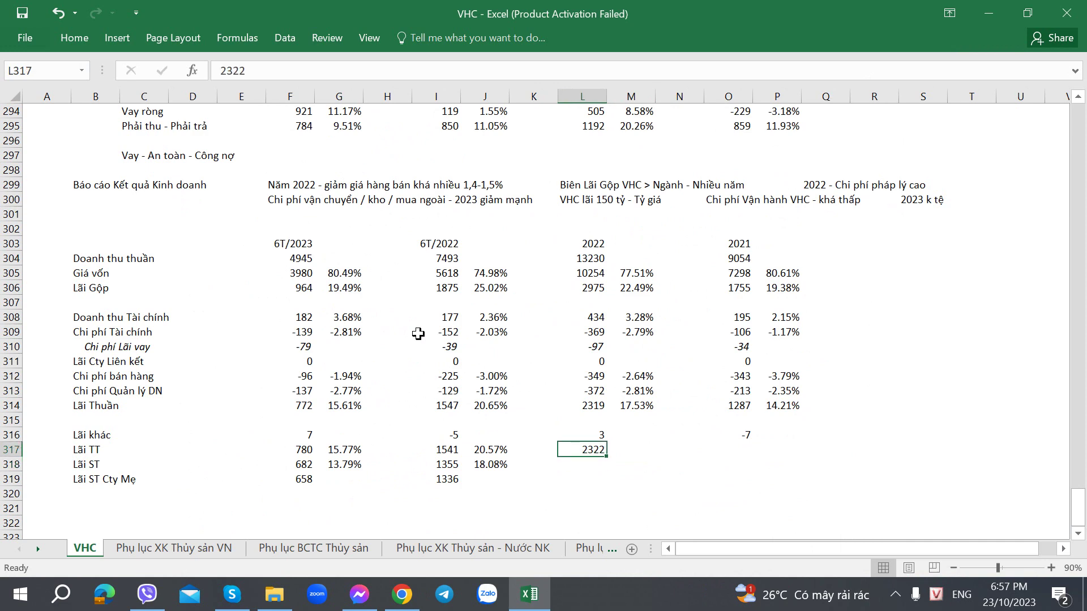
Step: Enter the 2022 Lãi ST as 2012 and Lãi ST Cty Mẹ as 1975 in L318 and L319 from the report
{"action": "key", "text": "alt+Tab"}
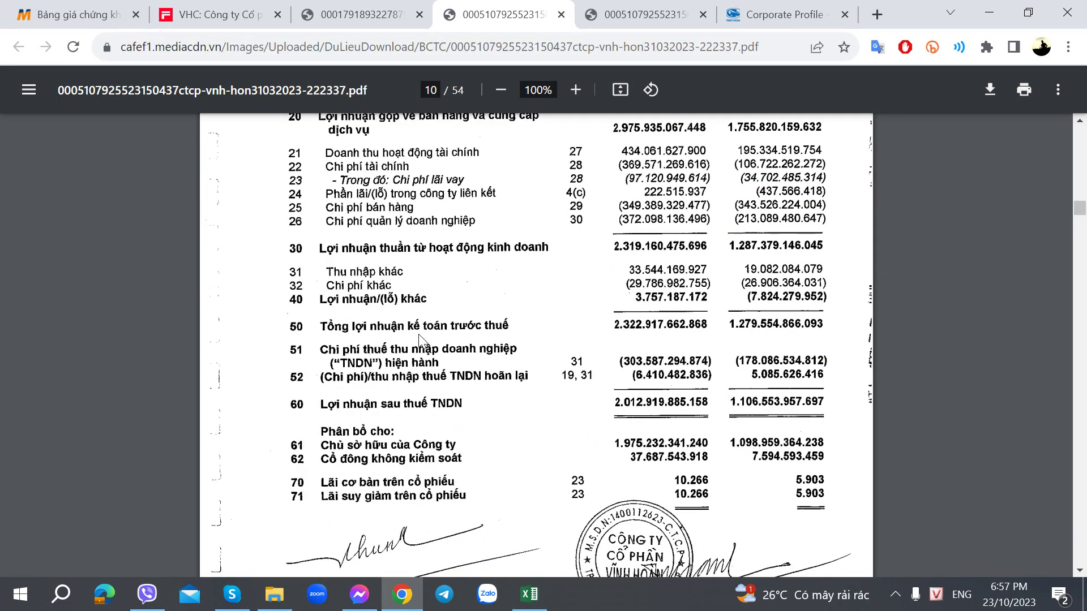
{"action": "key", "text": "alt+Tab"}
{"action": "key", "text": "Down"}
{"action": "key", "text": "alt+Tab"}
{"action": "key", "text": "alt+Tab"}
{"action": "type", "text": "2012"}
{"action": "key", "text": "Return"}
{"action": "key", "text": "alt+Tab"}
{"action": "key", "text": "alt+Tab"}
{"action": "type", "text": "1975"}
{"action": "key", "text": "Tab"}
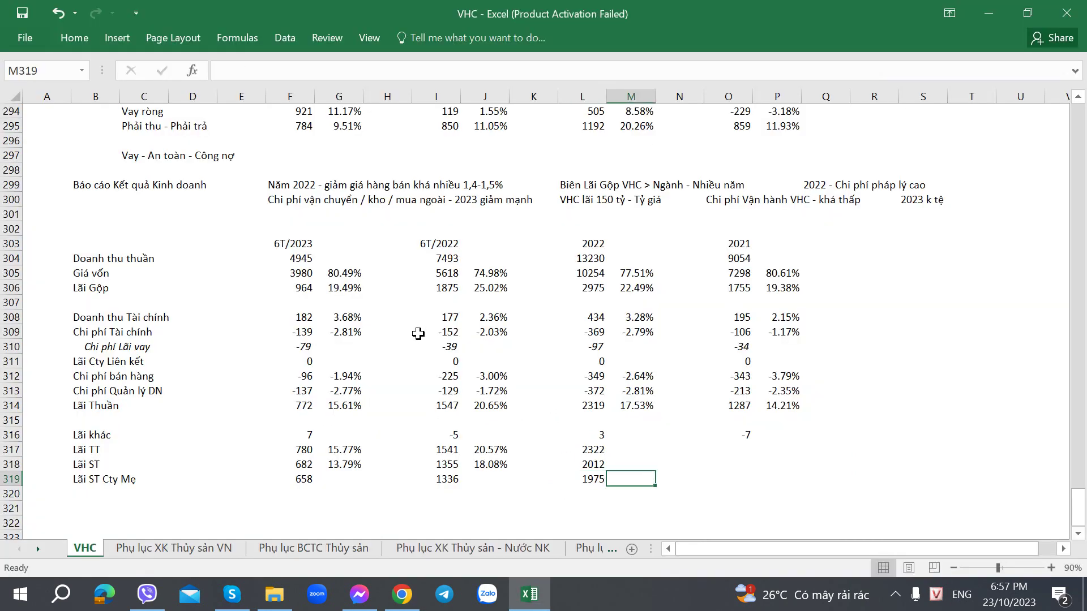
Step: Copy the 2022 Lãi Thuần margin formula from M314 to the Lãi TT and Lãi ST rows, M317 and M318
{"action": "key", "text": "Up"}
{"action": "key", "text": "Up"}
{"action": "key", "text": "Up"}
{"action": "key", "text": "Up"}
{"action": "key", "text": "Up"}
{"action": "key", "text": "ctrl+c"}
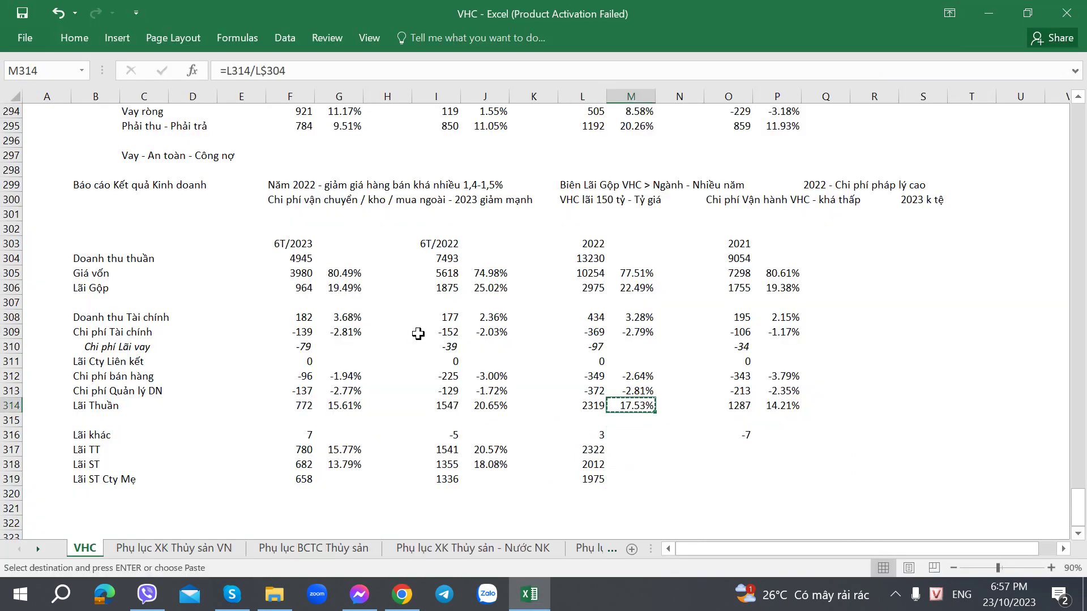
{"action": "key", "text": "Down"}
{"action": "key", "text": "Down"}
{"action": "key", "text": "Down"}
{"action": "key", "text": "ctrl+v"}
{"action": "key", "text": "Down"}
{"action": "key", "text": "ctrl+v"}
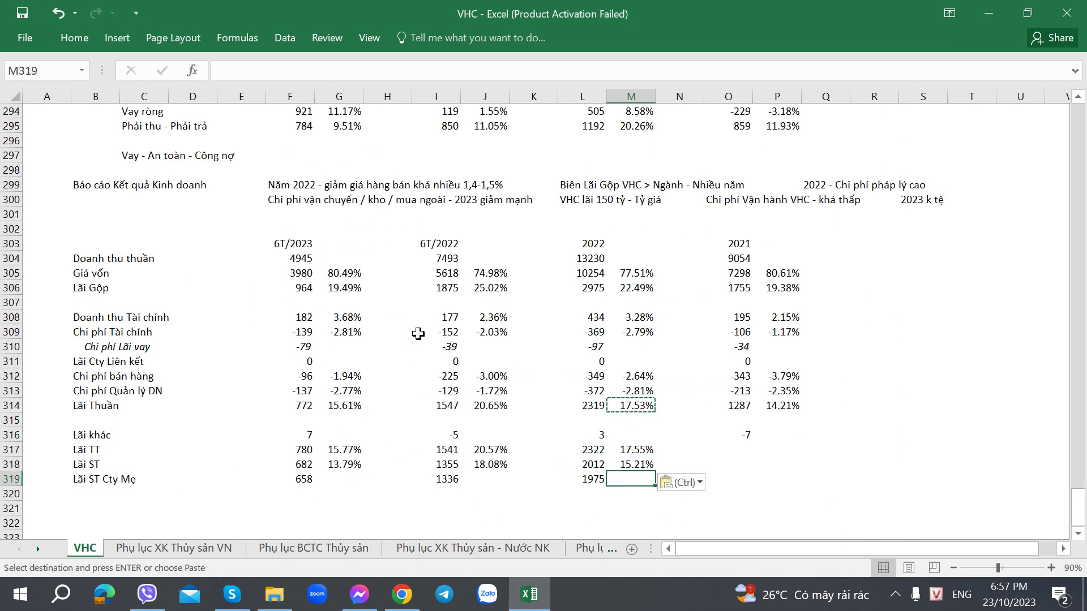
Step: Compare the Lãi ST margins of 2022, 6T/2022 and 6T/2023, and check the 6T/2023 Lãi Gộp margin
{"action": "key", "text": "Left"}
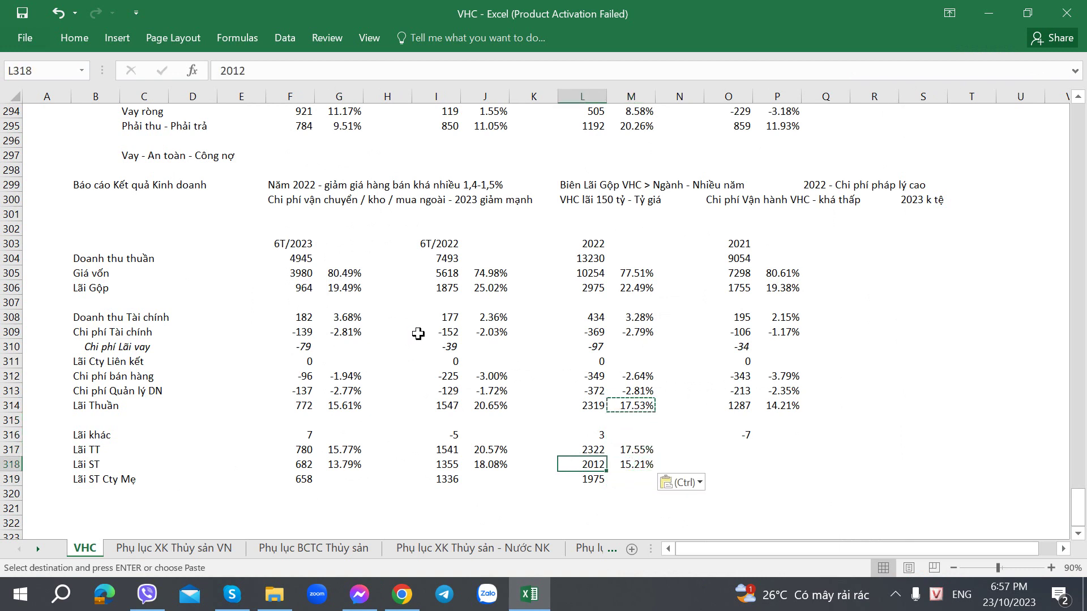
{"action": "key", "text": "Left"}
{"action": "key", "text": "Left"}
{"action": "key", "text": "Left"}
{"action": "key", "text": "Left"}
{"action": "key", "text": "Left"}
{"action": "key", "text": "Left"}
{"action": "key", "text": "Right"}
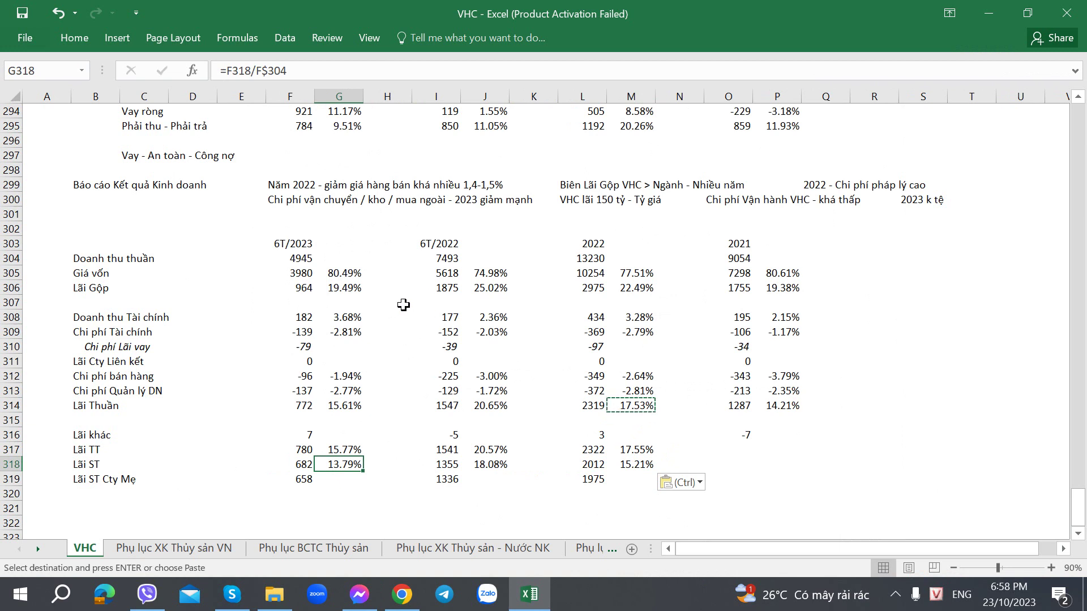
{"action": "left_click", "coordinate": [632, 465]}
{"action": "left_click", "coordinate": [337, 467]}
{"action": "left_click", "coordinate": [336, 288]}
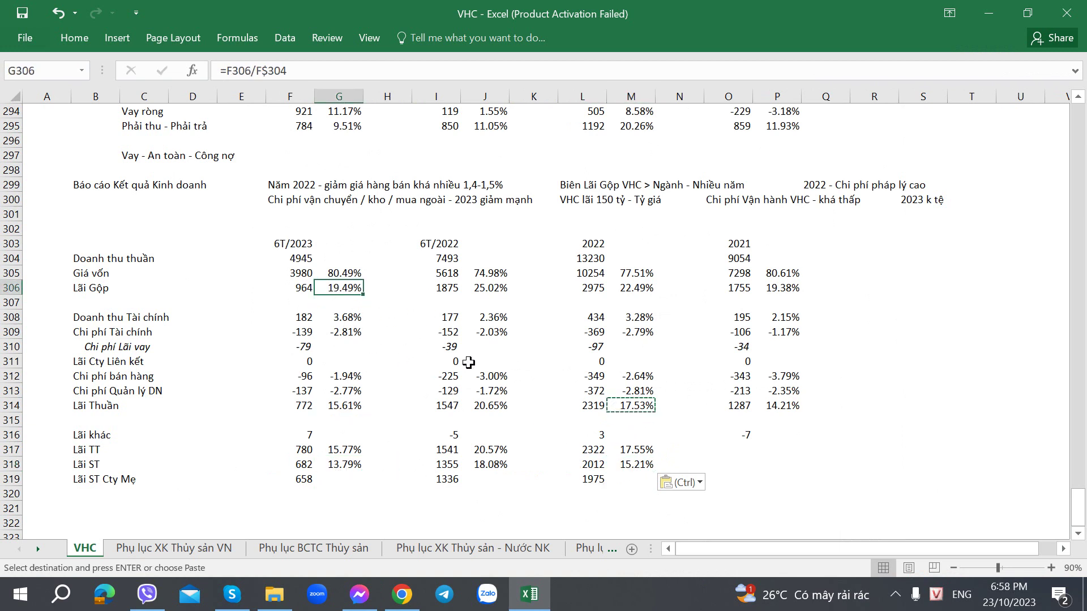
Step: Enter 1279 as the 2021 Lãi TT in O317 from the annual report's income statement
{"action": "left_click", "coordinate": [729, 452]}
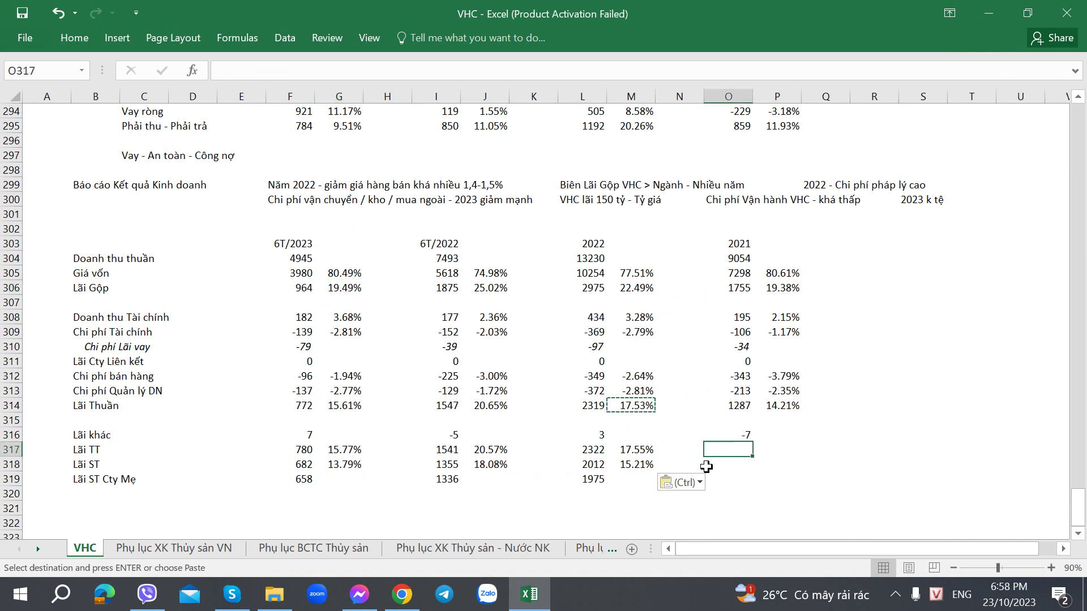
{"action": "key", "text": "alt+Tab"}
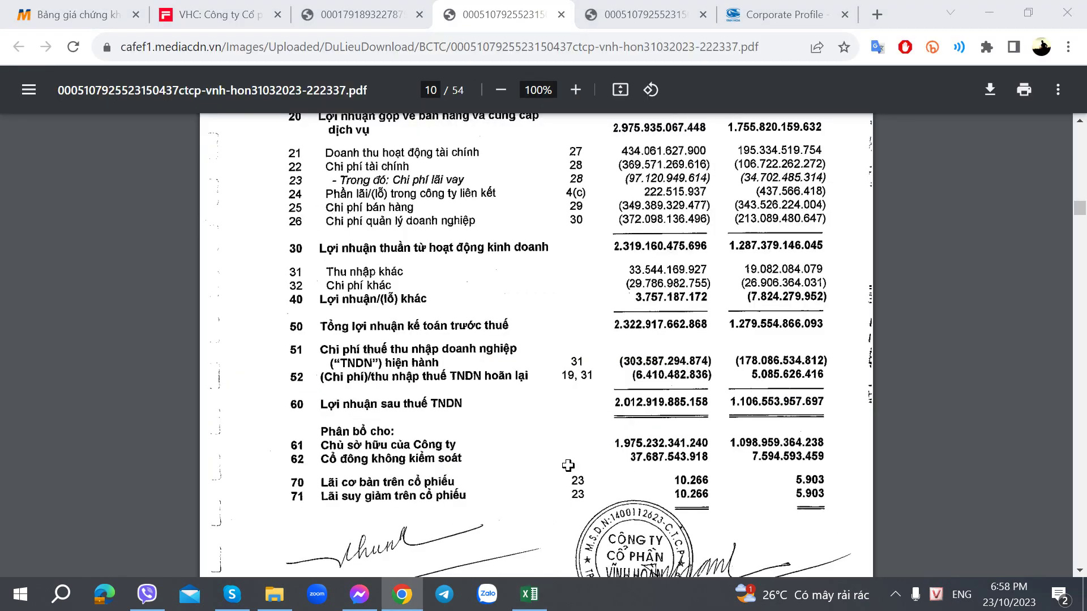
{"action": "key", "text": "alt+Tab"}
{"action": "key", "text": "alt+Tab"}
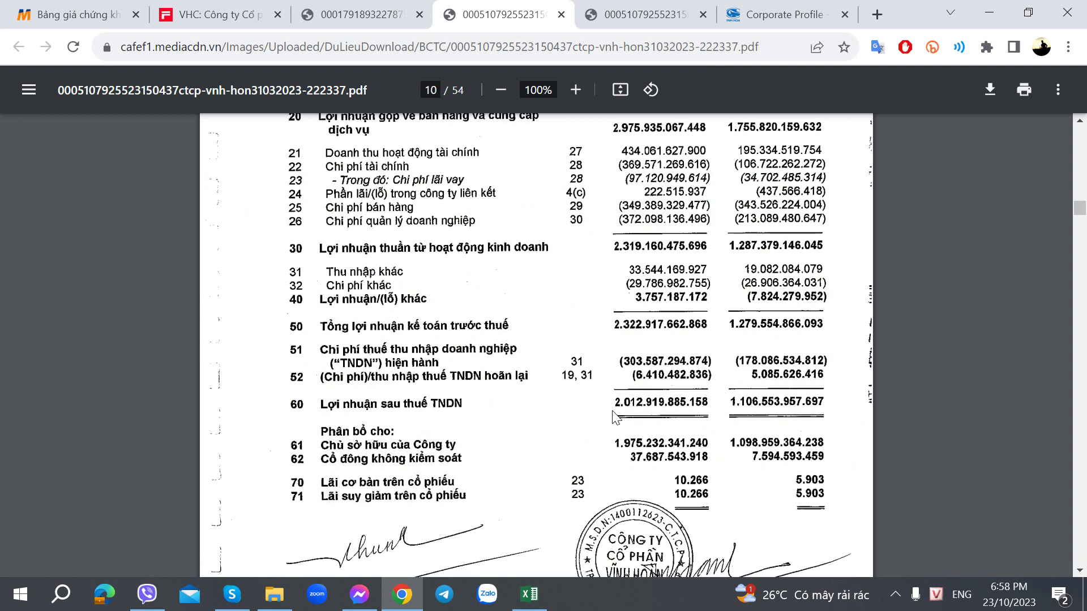
{"action": "key", "text": "alt+Tab"}
{"action": "type", "text": "1975"}
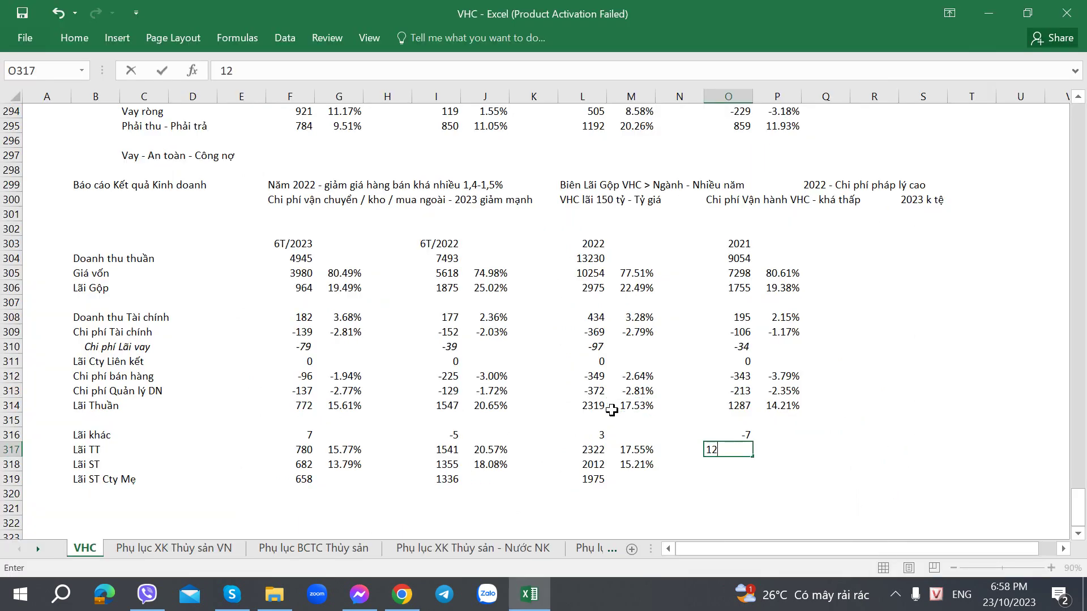
{"action": "key", "text": "Return"}
Step: Enter the 2021 Lãi ST as 1106 and Lãi ST Cty Mẹ as 1098 in O318 and O319 from the report
{"action": "key", "text": "alt+Tab"}
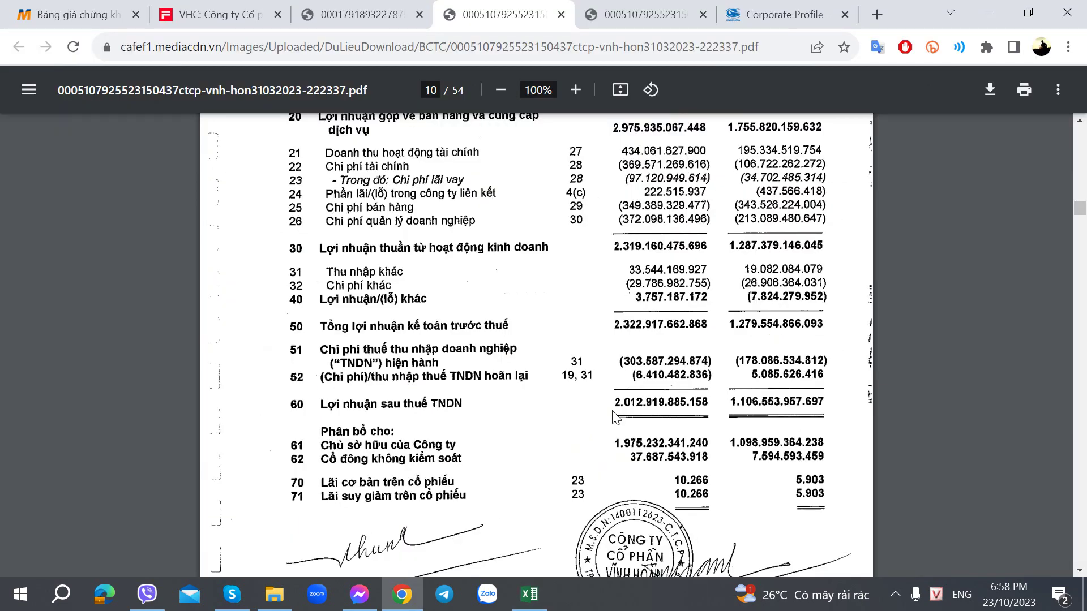
{"action": "key", "text": "alt+Tab"}
{"action": "type", "text": "1106"}
{"action": "key", "text": "Return"}
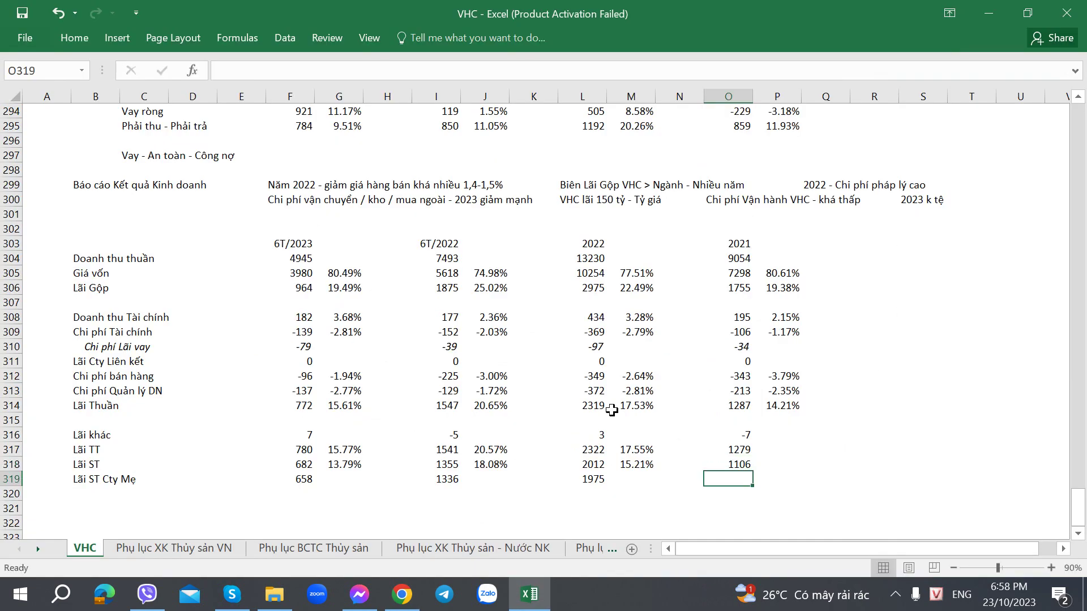
{"action": "key", "text": "alt+Tab"}
{"action": "key", "text": "alt+Tab"}
{"action": "type", "text": "1098"}
{"action": "key", "text": "Return"}
Step: Copy the 2021 Lãi Thuần margin formula from P314 to the Lãi TT and Lãi ST rows, P317 and P318
{"action": "key", "text": "Down"}
{"action": "key", "text": "Down"}
{"action": "key", "text": "Down"}
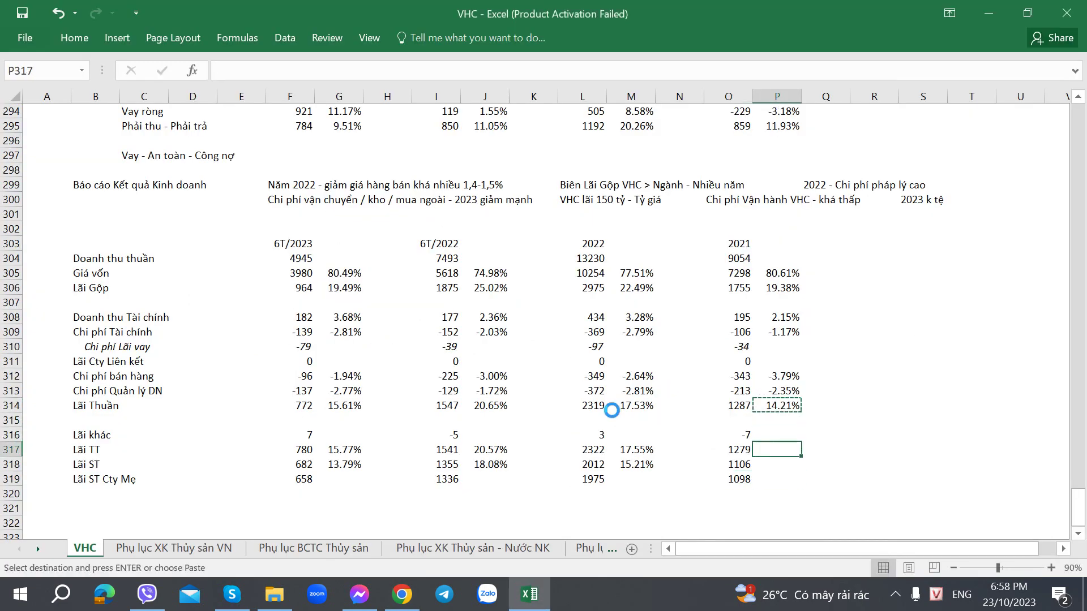
{"action": "key", "text": "ctrl+v"}
{"action": "key", "text": "Down"}
{"action": "key", "text": "ctrl+v"}
{"action": "key", "text": "Down"}
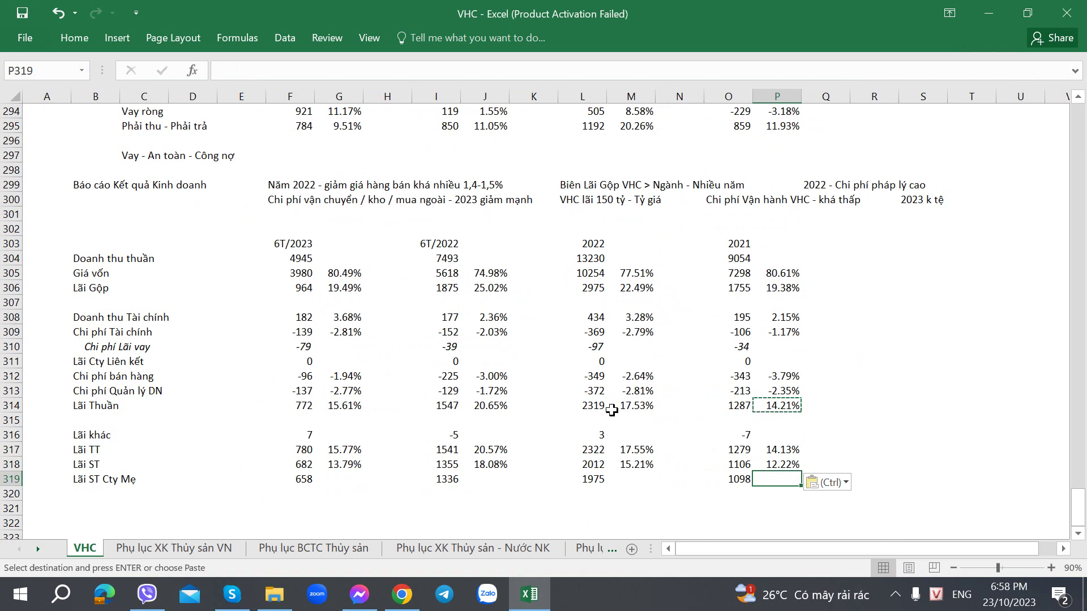
Step: Check the 2021 Lãi ST margin against the 6T/2023 Chi phí bán hàng and Chi phí Quản lý DN figures
{"action": "left_click", "coordinate": [320, 262]}
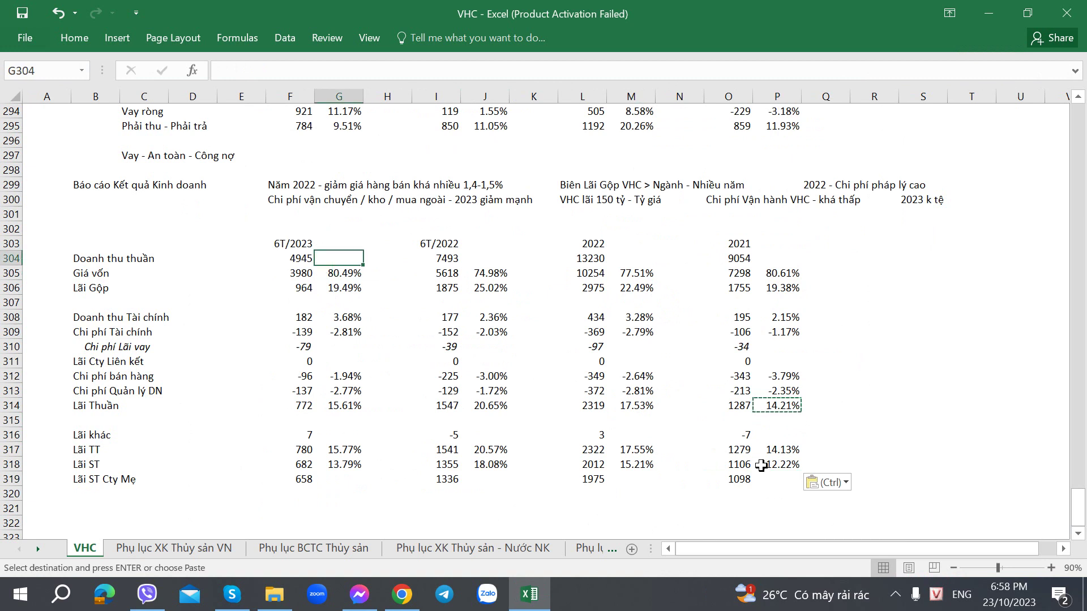
{"action": "left_click", "coordinate": [761, 465]}
{"action": "left_click", "coordinate": [344, 392]}
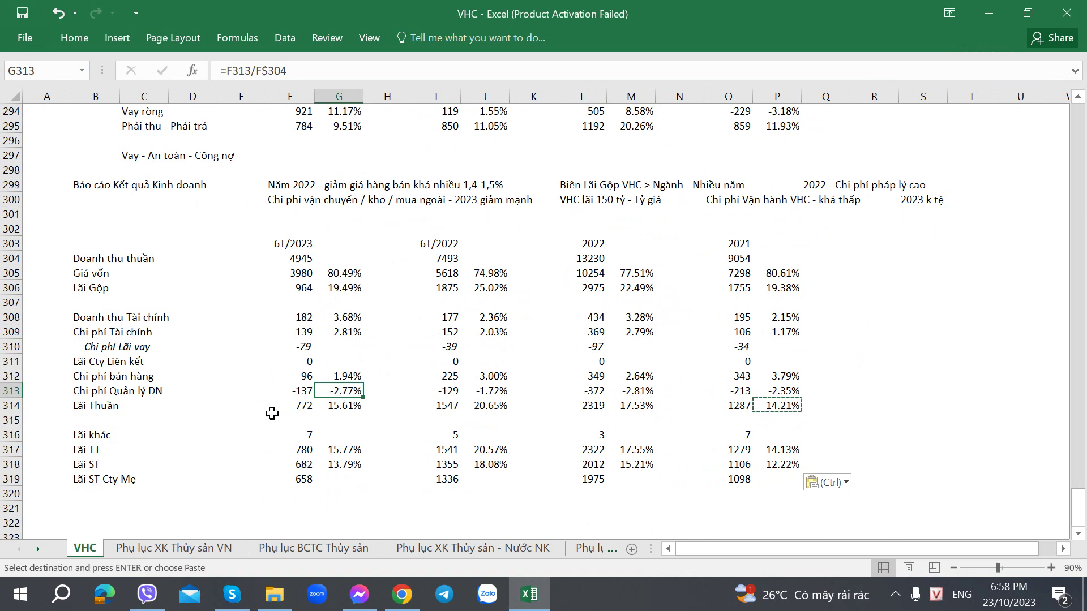
{"action": "left_click", "coordinate": [301, 377]}
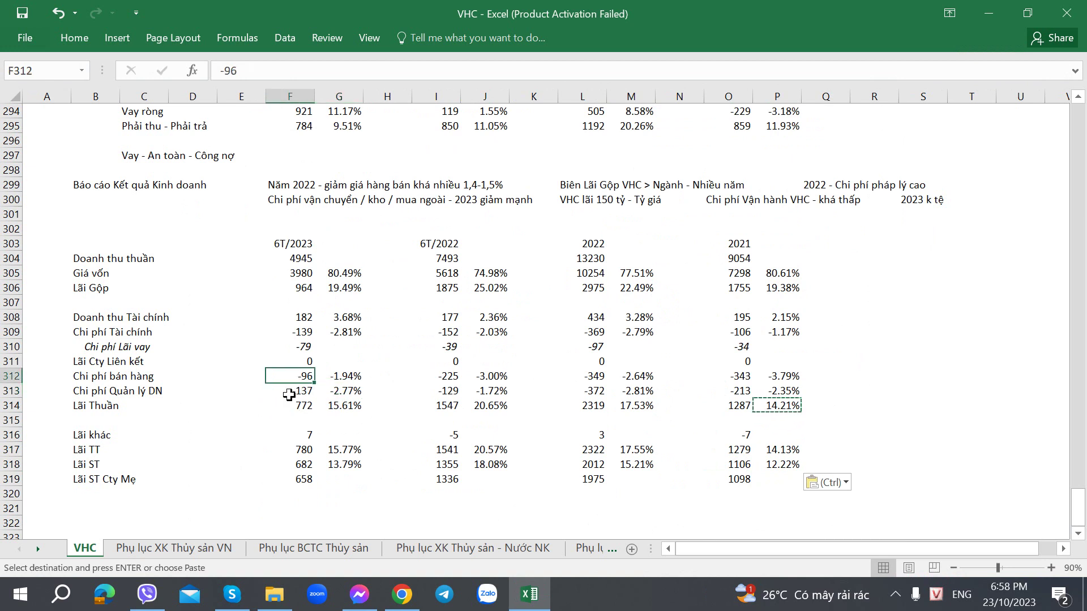
Step: Examine note 31, Thuế TNDN, in the 2022 annual report PDF for the tax adjustments and incentives of 2022 and 2021
{"action": "key", "text": "alt+Tab"}
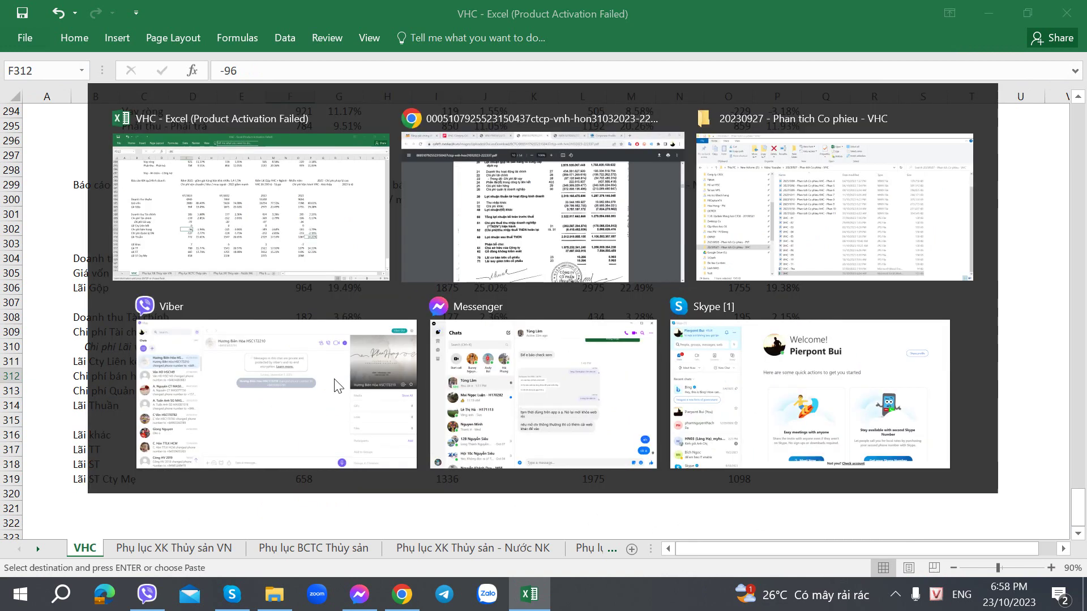
{"action": "key", "text": "alt+Tab"}
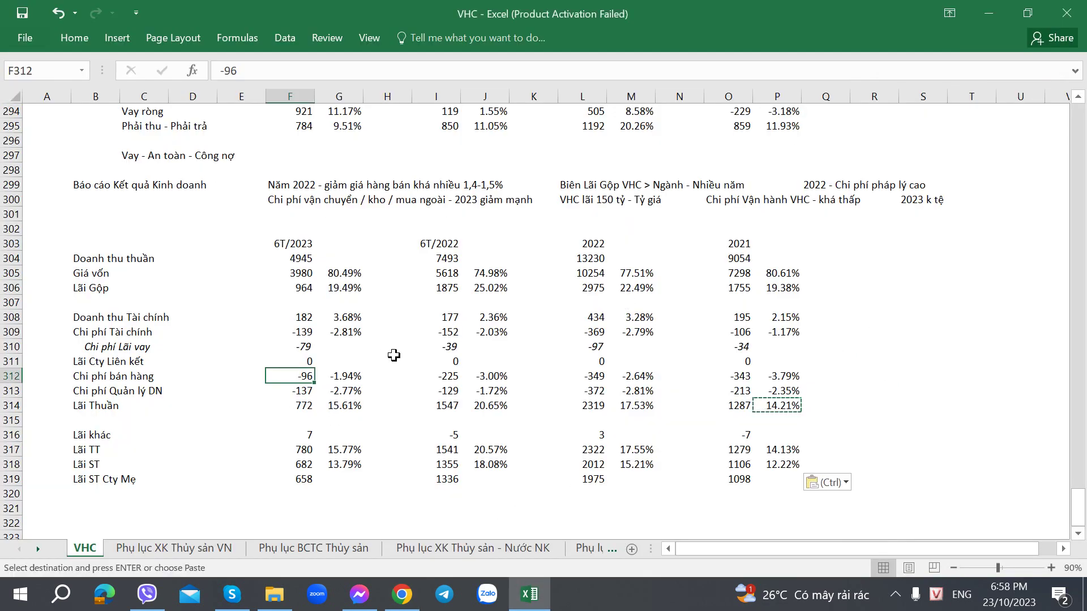
{"action": "key", "text": "alt+Tab"}
{"action": "left_click", "coordinate": [632, 13]}
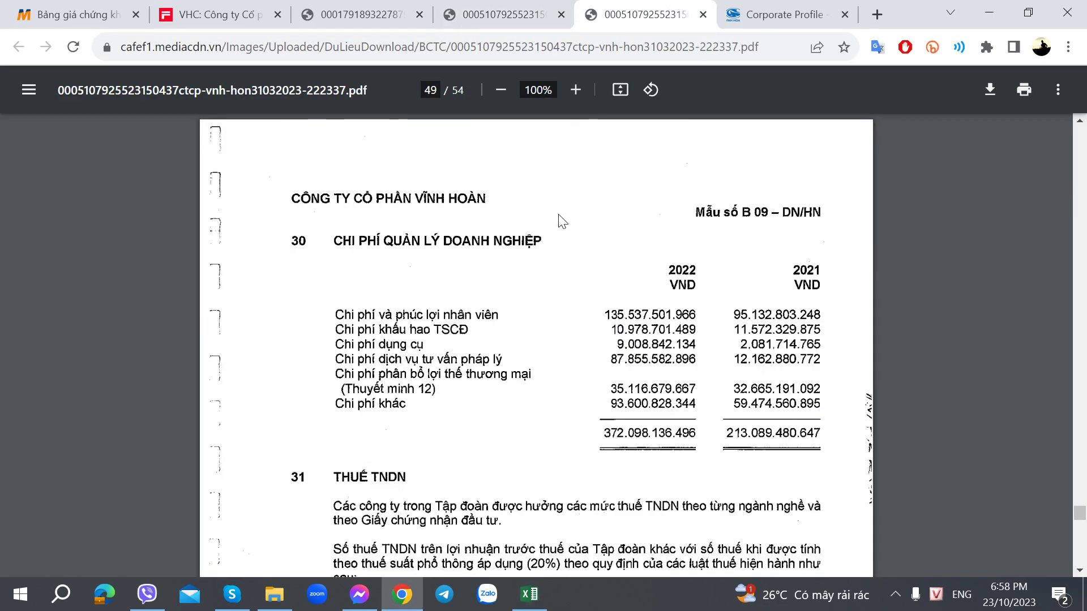
{"action": "scroll", "coordinate": [555, 223], "scroll_direction": "down", "scroll_amount": 5}
{"action": "scroll", "coordinate": [495, 294], "scroll_direction": "down", "scroll_amount": 3}
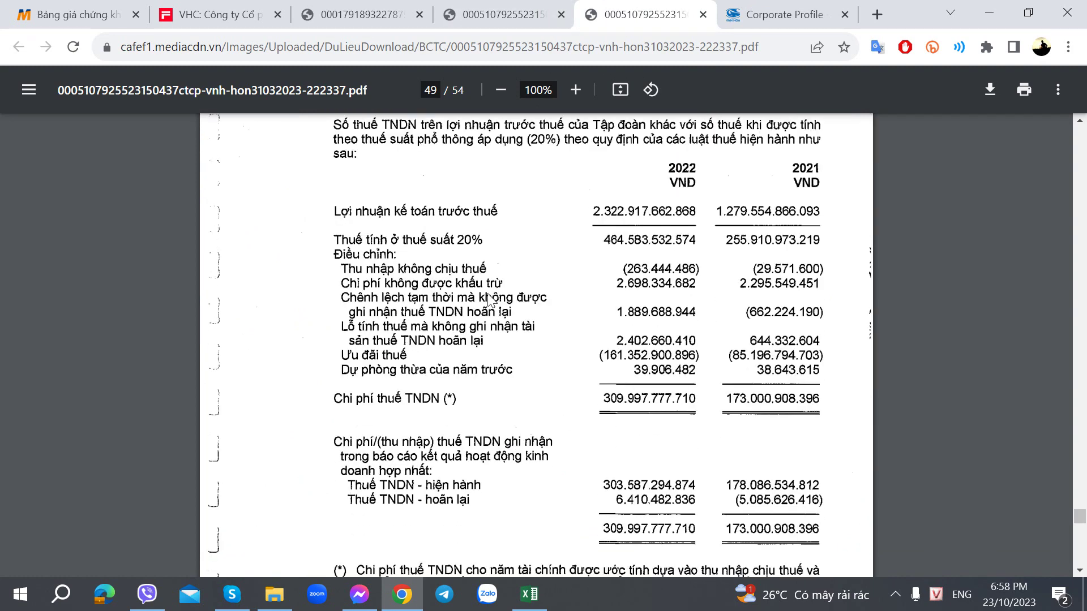
{"action": "scroll", "coordinate": [489, 300], "scroll_direction": "up", "scroll_amount": 2}
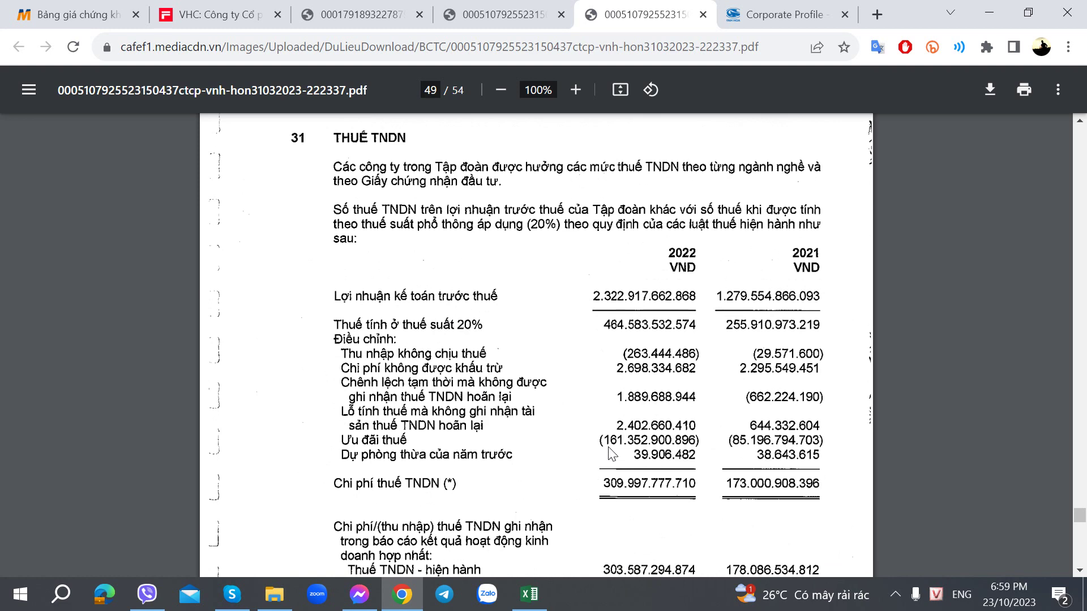
{"action": "scroll", "coordinate": [612, 454], "scroll_direction": "down", "scroll_amount": 2}
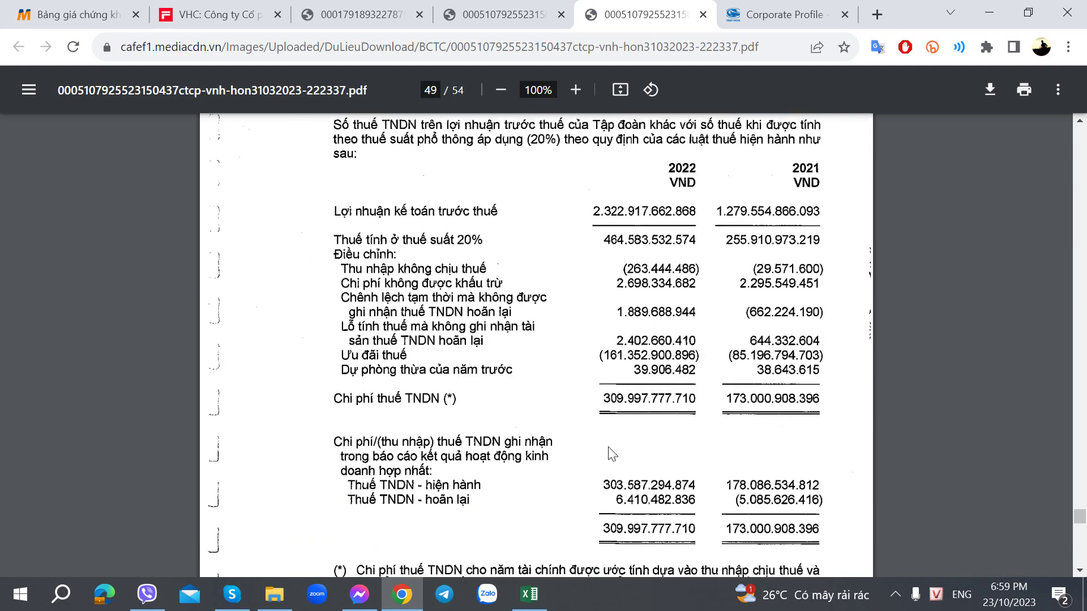
Step: Compare tax at the 20% standard rate with the recorded Chi phí thuế TNDN for 2022 and 2021 in the report
{"action": "scroll", "coordinate": [612, 454], "scroll_direction": "up", "scroll_amount": 3}
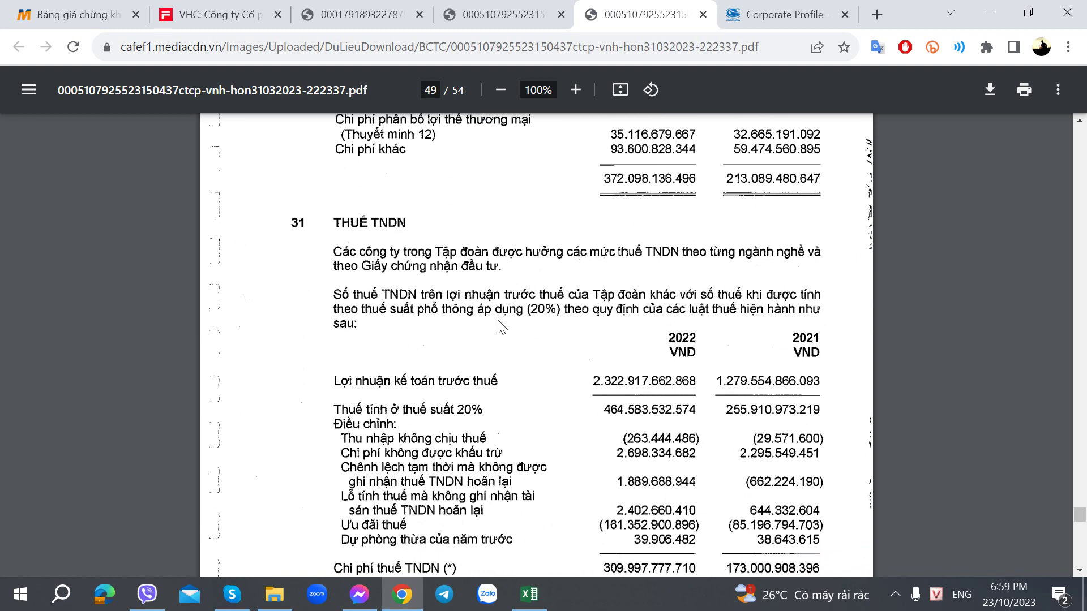
{"action": "scroll", "coordinate": [501, 327], "scroll_direction": "down", "scroll_amount": 8}
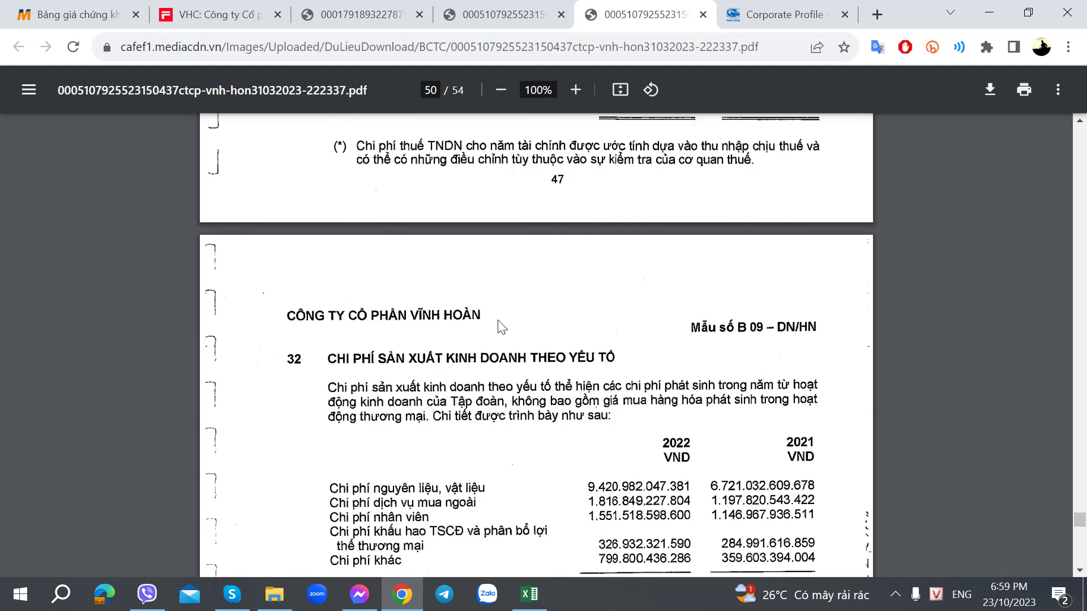
{"action": "scroll", "coordinate": [502, 327], "scroll_direction": "up", "scroll_amount": 6}
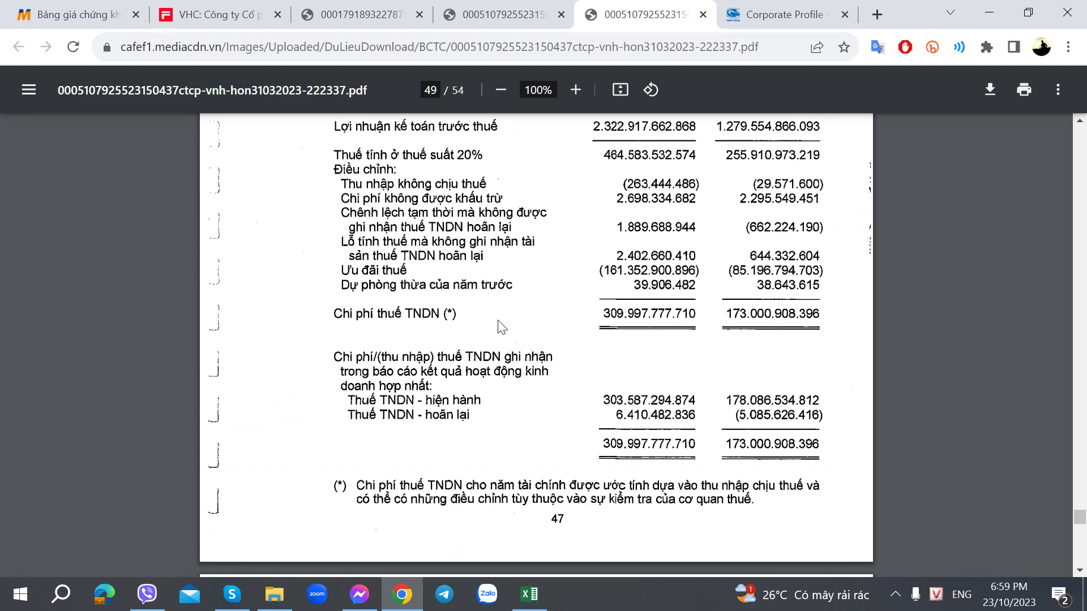
{"action": "scroll", "coordinate": [502, 327], "scroll_direction": "up", "scroll_amount": 2}
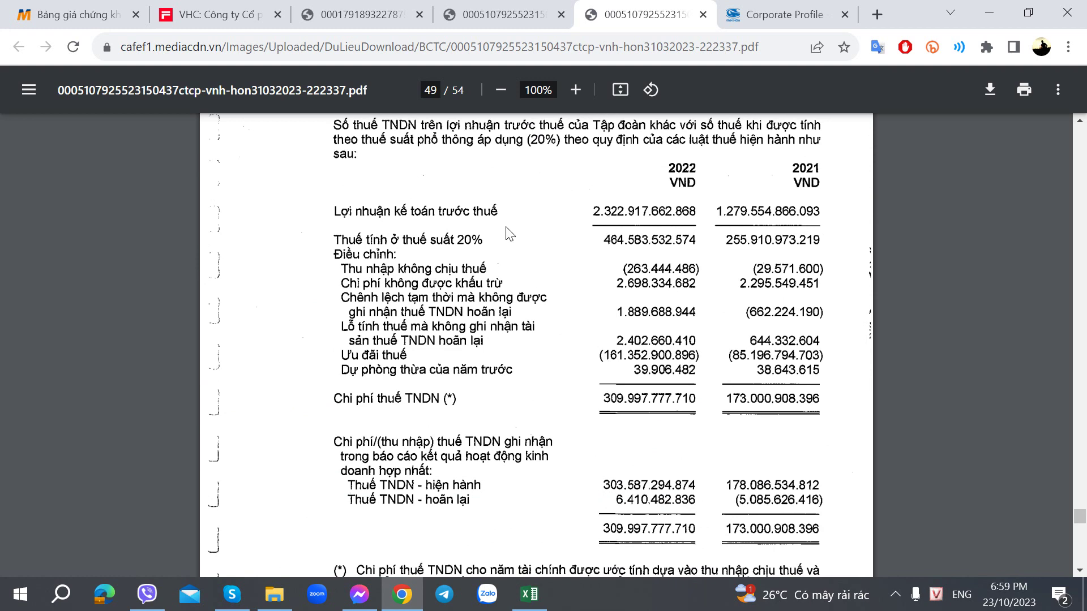
Step: Switch to Excel and review the VHC income statement rows, then return to the 2022 annual report in Chrome
{"action": "left_click", "coordinate": [527, 15]}
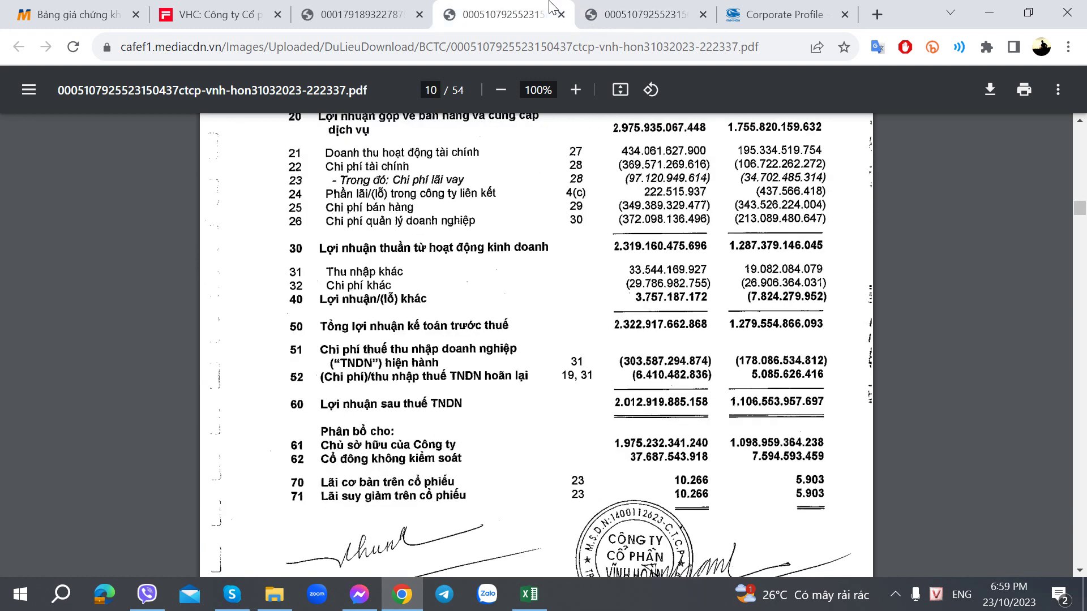
{"action": "left_click", "coordinate": [368, 15]}
{"action": "left_click", "coordinate": [529, 594]}
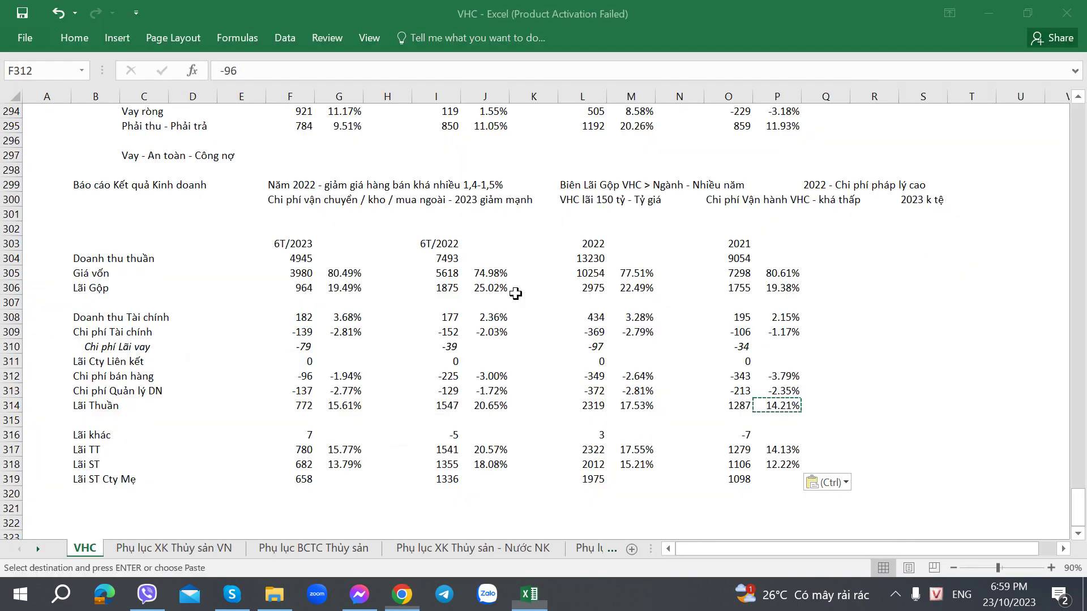
{"action": "scroll", "coordinate": [507, 357], "scroll_direction": "down", "scroll_amount": 2}
{"action": "scroll", "coordinate": [506, 357], "scroll_direction": "up", "scroll_amount": 2}
{"action": "scroll", "coordinate": [506, 356], "scroll_direction": "up", "scroll_amount": 3}
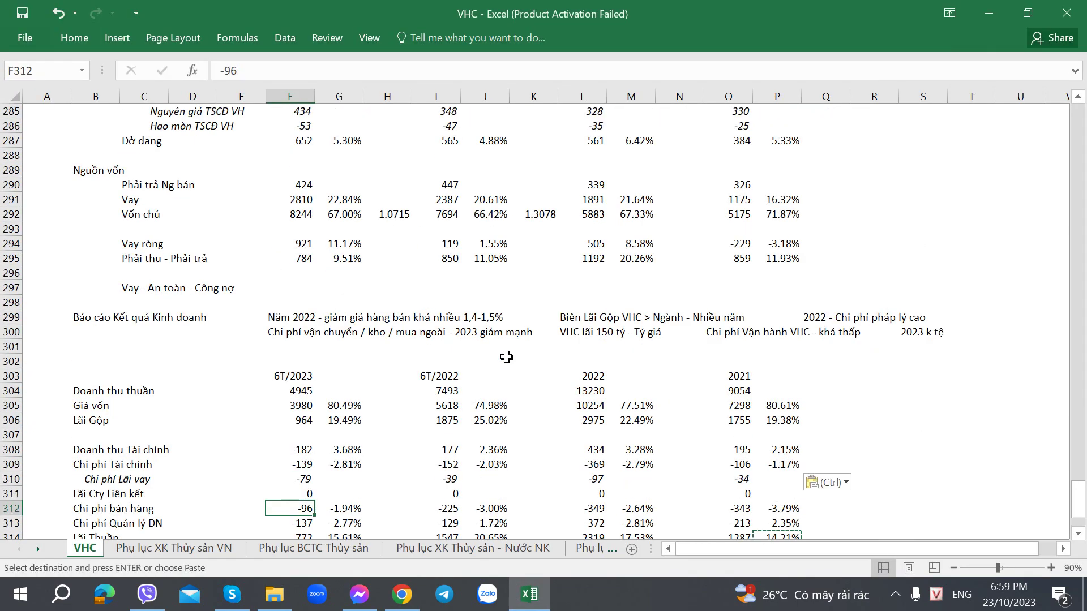
{"action": "scroll", "coordinate": [507, 356], "scroll_direction": "down", "scroll_amount": 4}
{"action": "key", "text": "alt+Tab"}
{"action": "key", "text": "alt+Tab"}
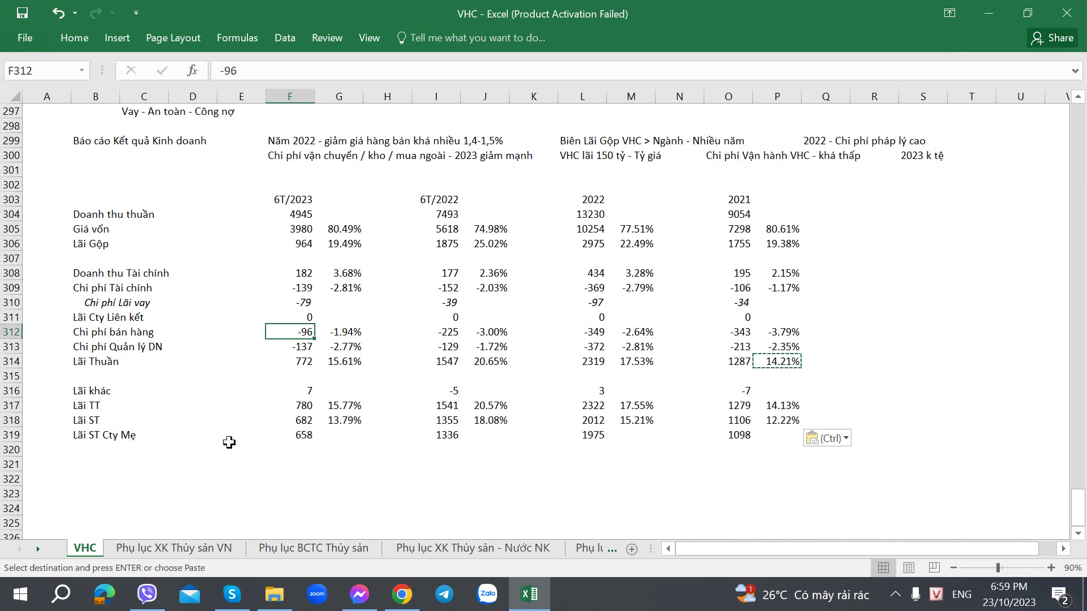
{"action": "left_click", "coordinate": [300, 214]}
{"action": "key", "text": "alt+Tab"}
{"action": "left_click", "coordinate": [488, 6]}
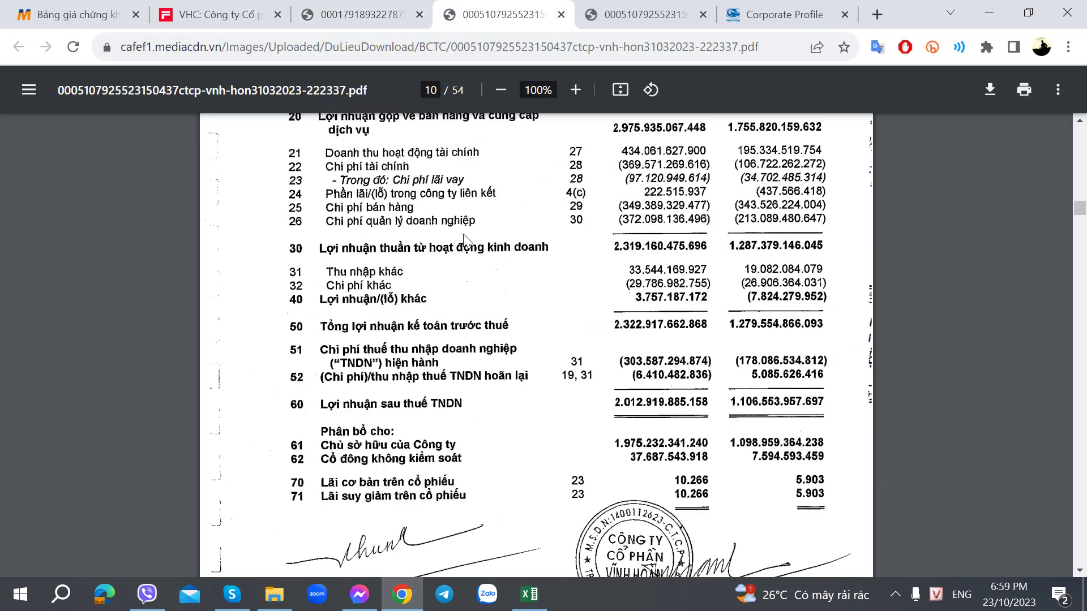
Step: Examine note 32 on production costs by element and note 33 on export and domestic revenue in the 2022 report
{"action": "left_click", "coordinate": [601, 8]}
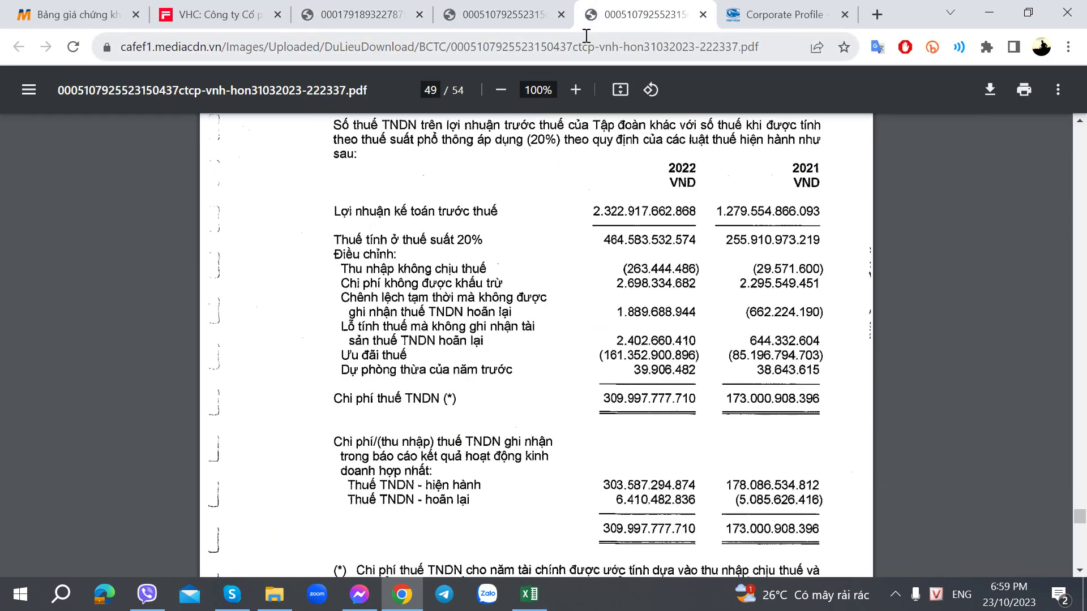
{"action": "scroll", "coordinate": [543, 292], "scroll_direction": "down", "scroll_amount": 10}
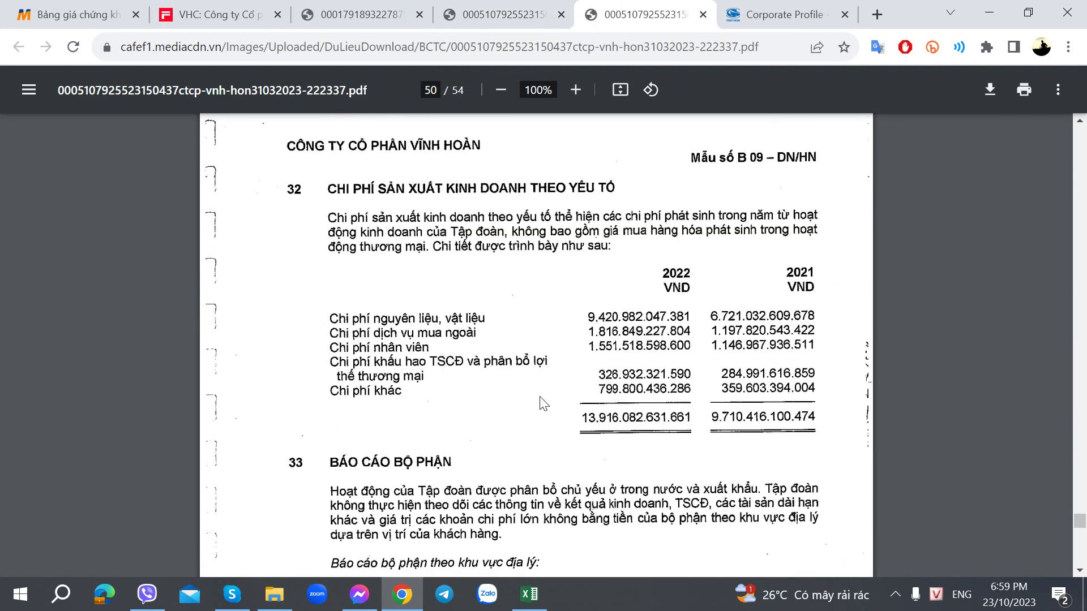
{"action": "scroll", "coordinate": [621, 401], "scroll_direction": "down", "scroll_amount": 9}
{"action": "scroll", "coordinate": [621, 399], "scroll_direction": "up", "scroll_amount": 5}
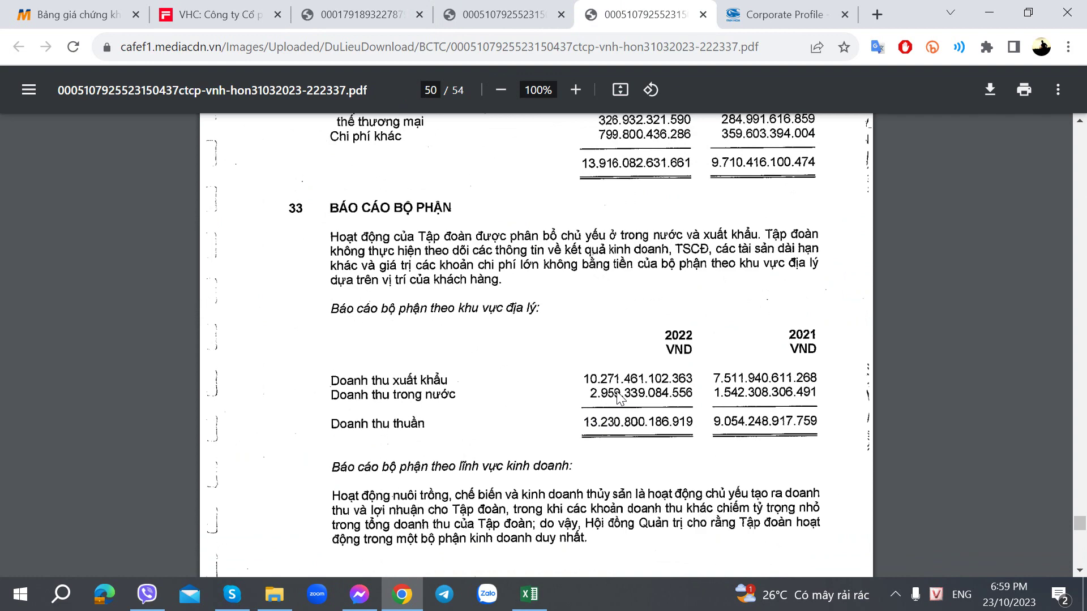
Step: In Excel, label B323, B324 and B325 as Doanh thu XK, Doanh thu trong nước and Tổng Doanh thu below the income statement
{"action": "key", "text": "alt+Tab"}
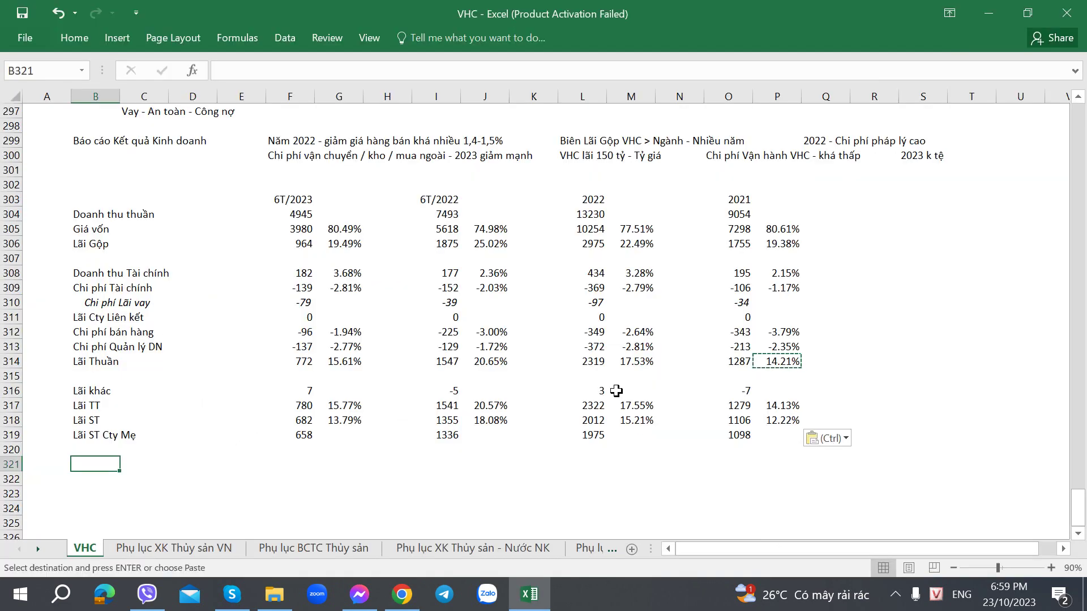
{"action": "key", "text": "alt+Tab"}
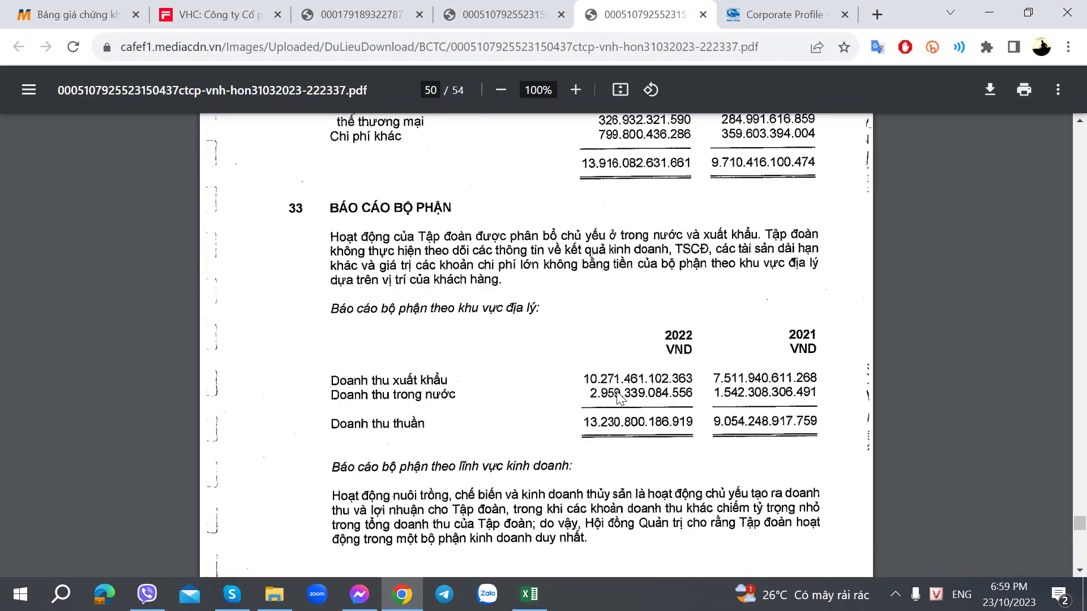
{"action": "key", "text": "alt+Tab"}
{"action": "scroll", "coordinate": [402, 461], "scroll_direction": "down", "scroll_amount": 1}
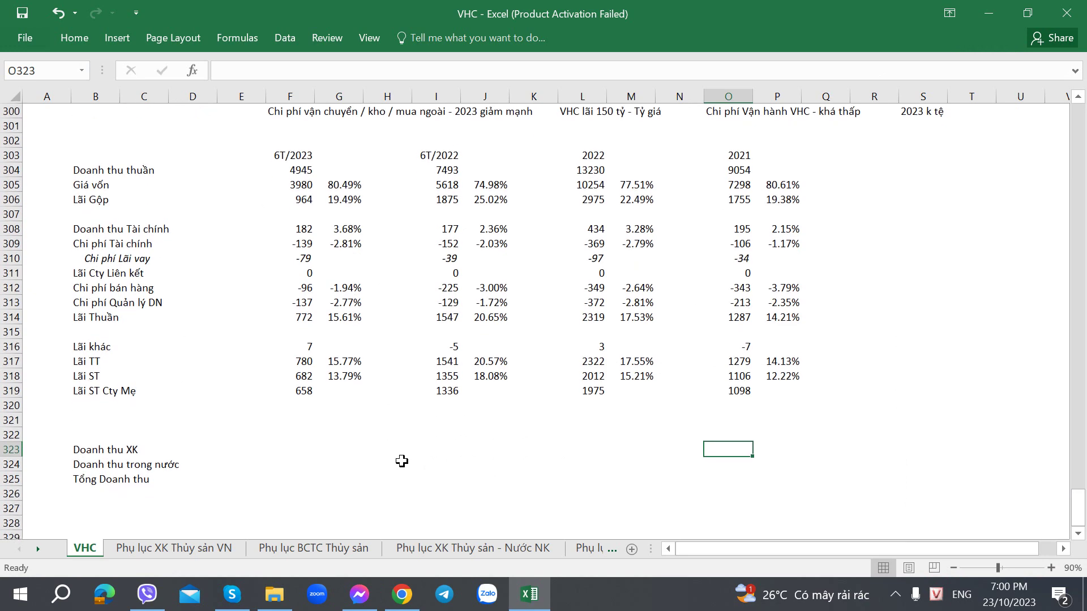
Step: Enter the 2021 Doanh thu XK as 7511 in O323 and Doanh thu trong nước as 1542 in O324 from note 33
{"action": "key", "text": "alt+Tab"}
{"action": "key", "text": "alt+Tab"}
{"action": "type", "text": "75"}
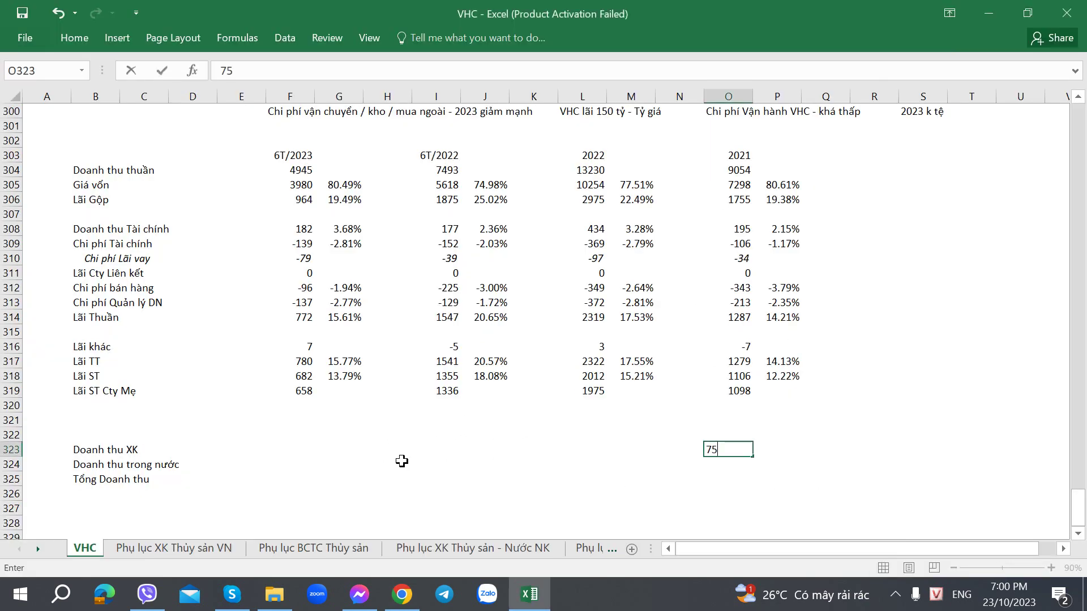
{"action": "type", "text": "11"}
{"action": "key", "text": "Return"}
{"action": "key", "text": "alt+Tab"}
{"action": "key", "text": "alt+Tab"}
{"action": "type", "text": "1"}
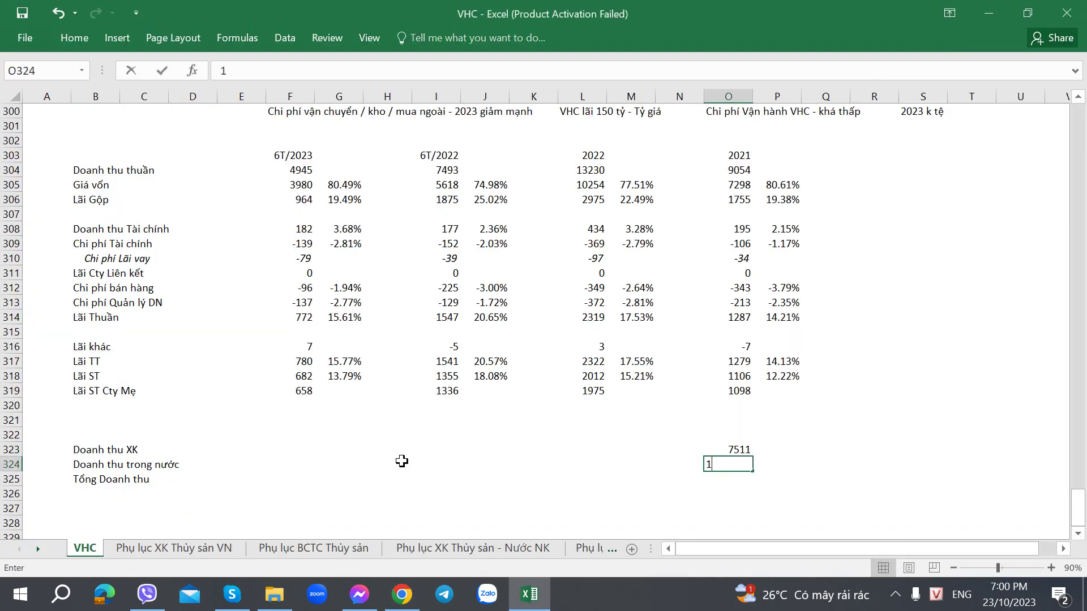
{"action": "type", "text": "542"}
{"action": "key", "text": "Return"}
Step: Enter the 2021 Tổng Doanh thu as 9054 in O325 from the report
{"action": "key", "text": "alt+Tab"}
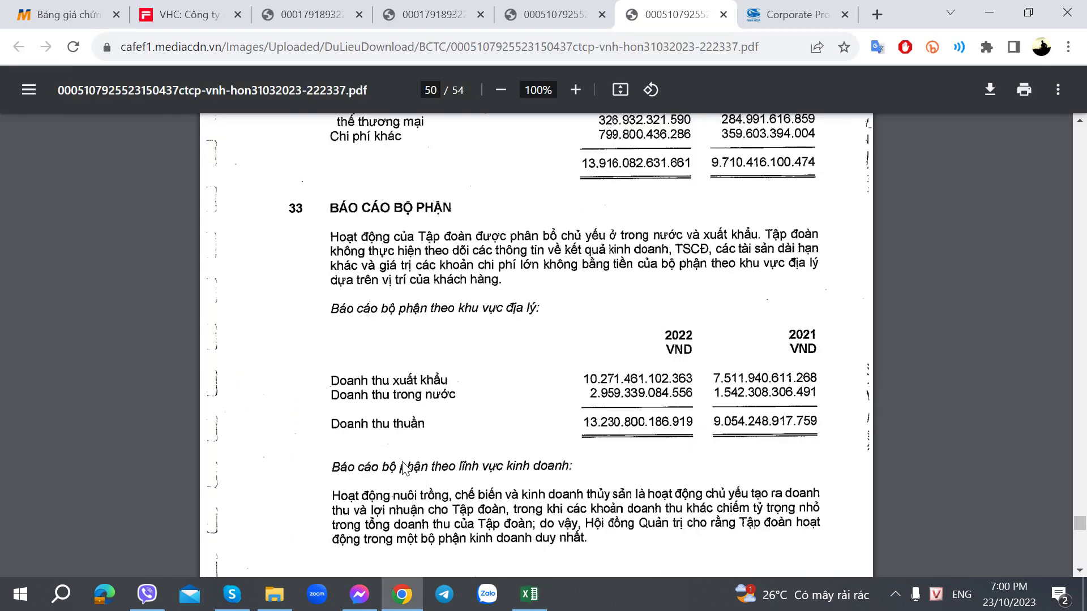
{"action": "key", "text": "alt+Tab"}
{"action": "type", "text": "9054"}
{"action": "key", "text": "Tab"}
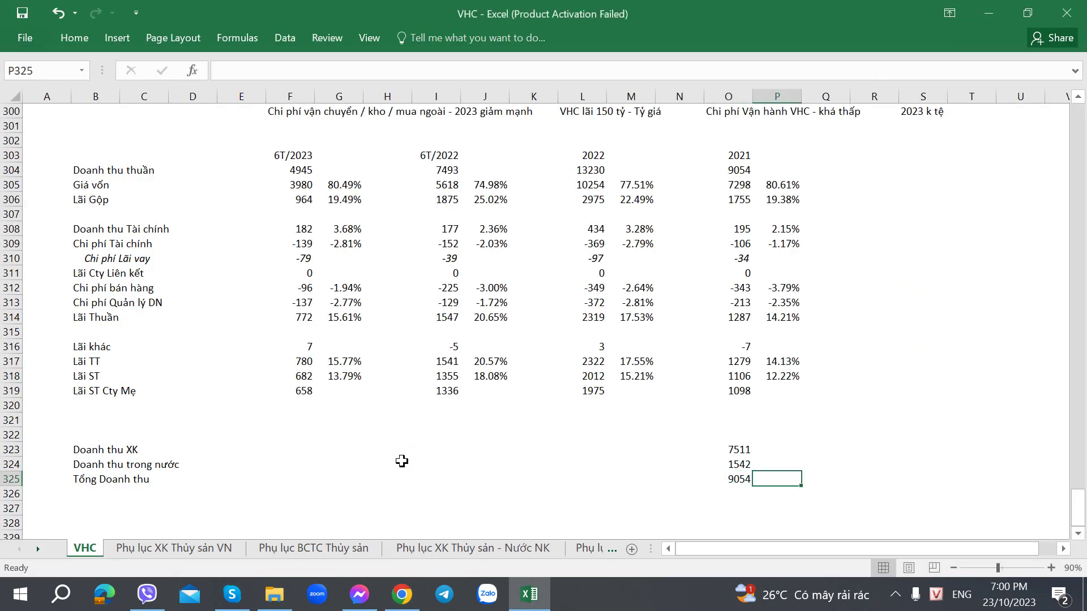
Step: Copy the 2021 Lãi Gộp percentage formula from P306 to P324 and edit it to =O324/O$323
{"action": "key", "text": "Up"}
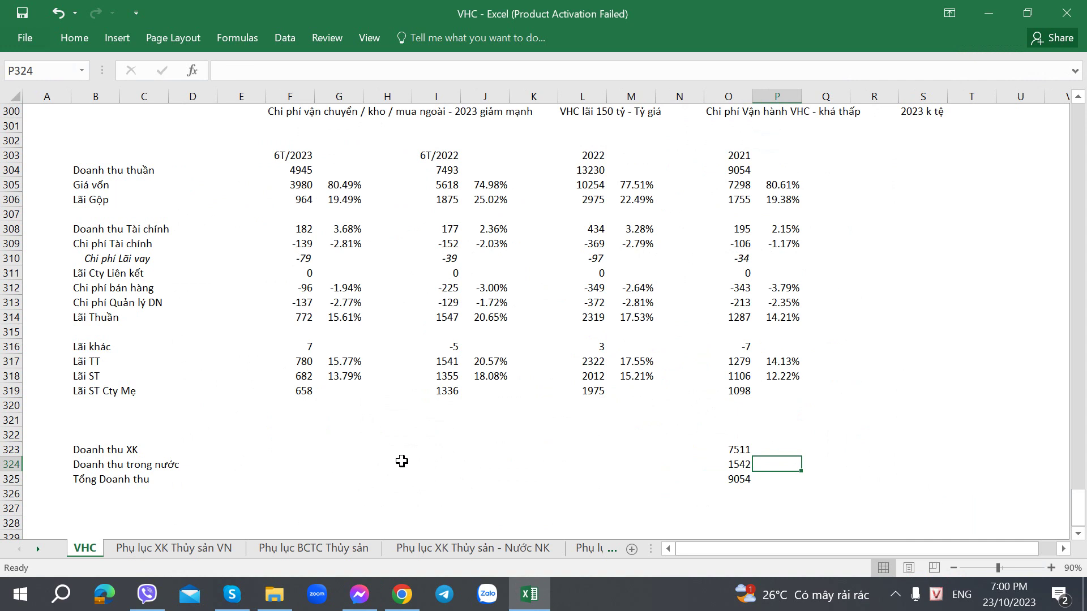
{"action": "left_click", "coordinate": [806, 200]}
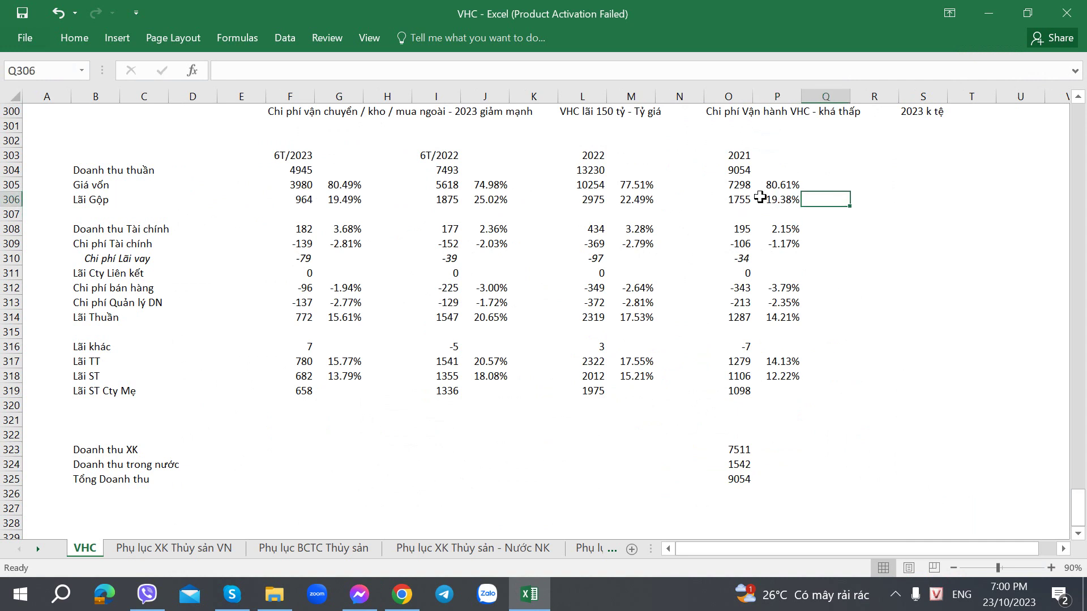
{"action": "left_click", "coordinate": [761, 198]}
{"action": "key", "text": "ctrl+c"}
{"action": "left_click", "coordinate": [768, 462]}
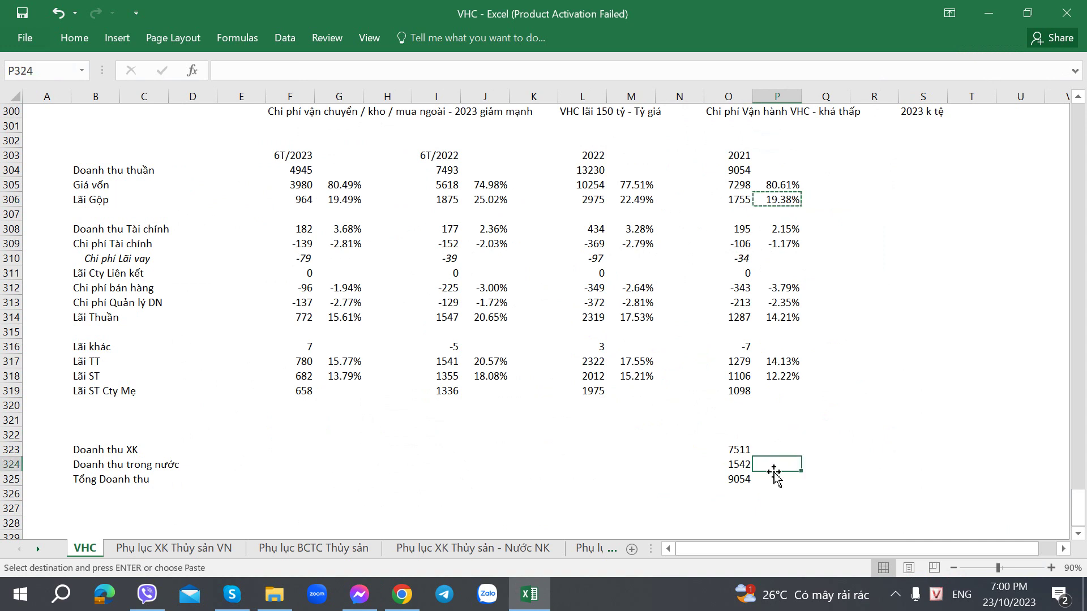
{"action": "key", "text": "ctrl+v"}
{"action": "left_click", "coordinate": [271, 70]}
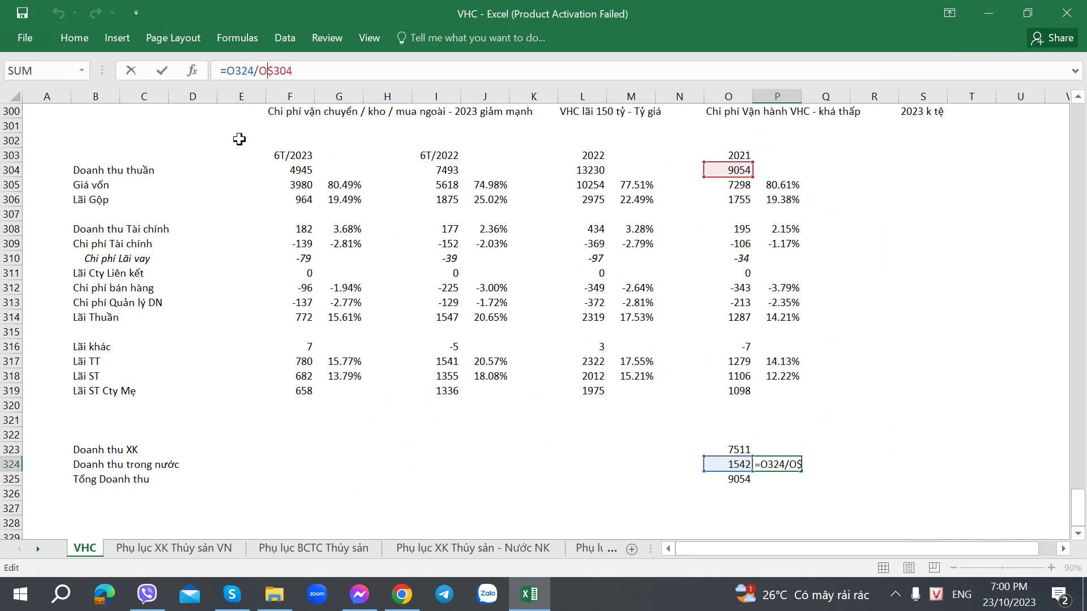
{"action": "type", "text": "323"}
{"action": "key", "text": "Return"}
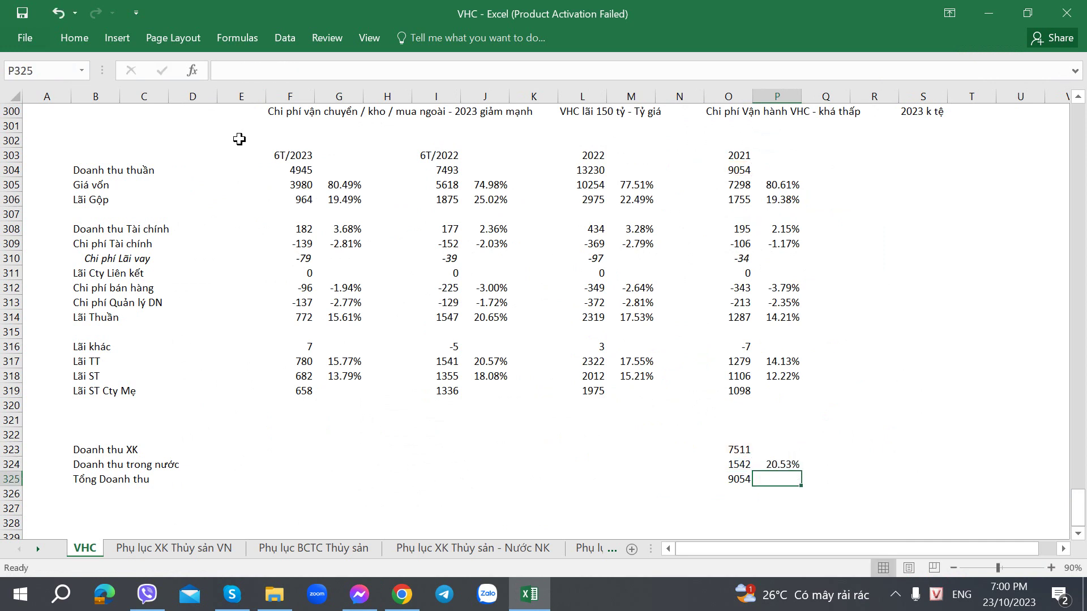
Step: Try copying the Doanh thu trong nước percentage formula from P324 to P323, and recheck the divisor in P324
{"action": "key", "text": "Up"}
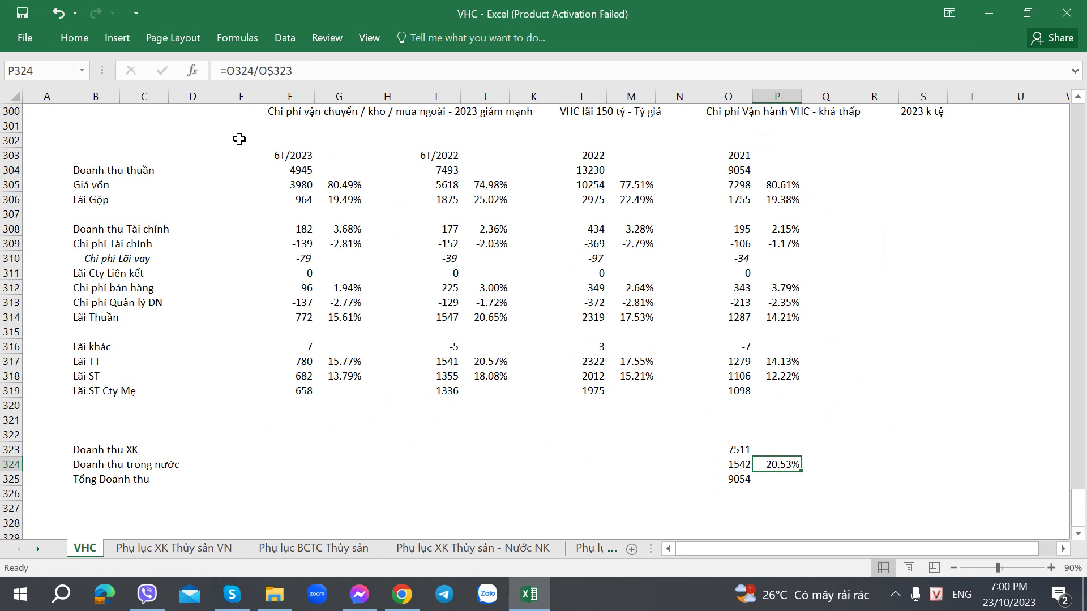
{"action": "key", "text": "ctrl+c"}
{"action": "key", "text": "Up"}
{"action": "key", "text": "ctrl+v"}
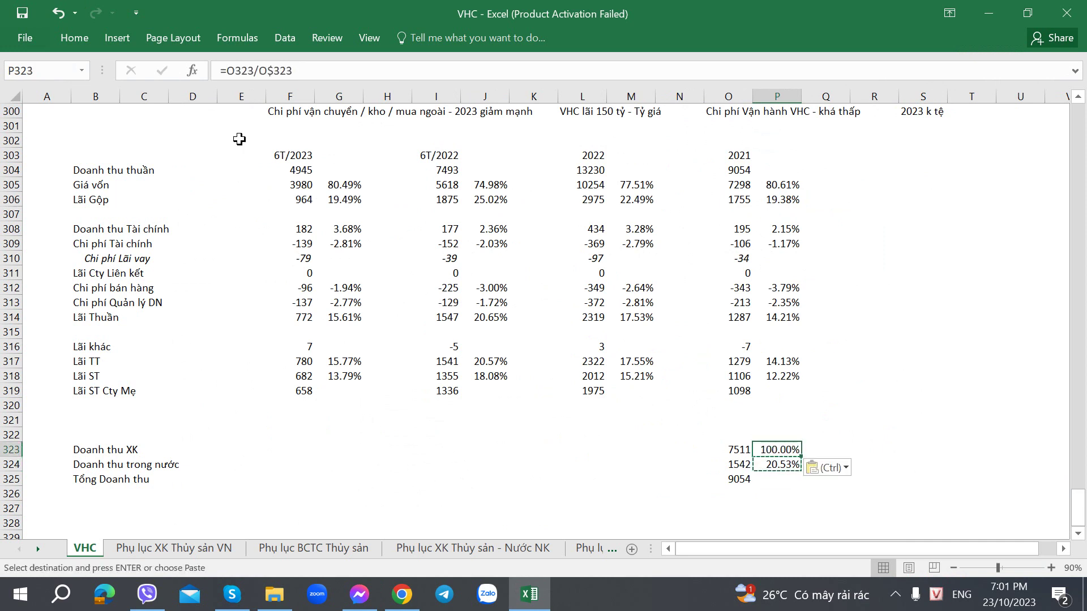
{"action": "key", "text": "Down"}
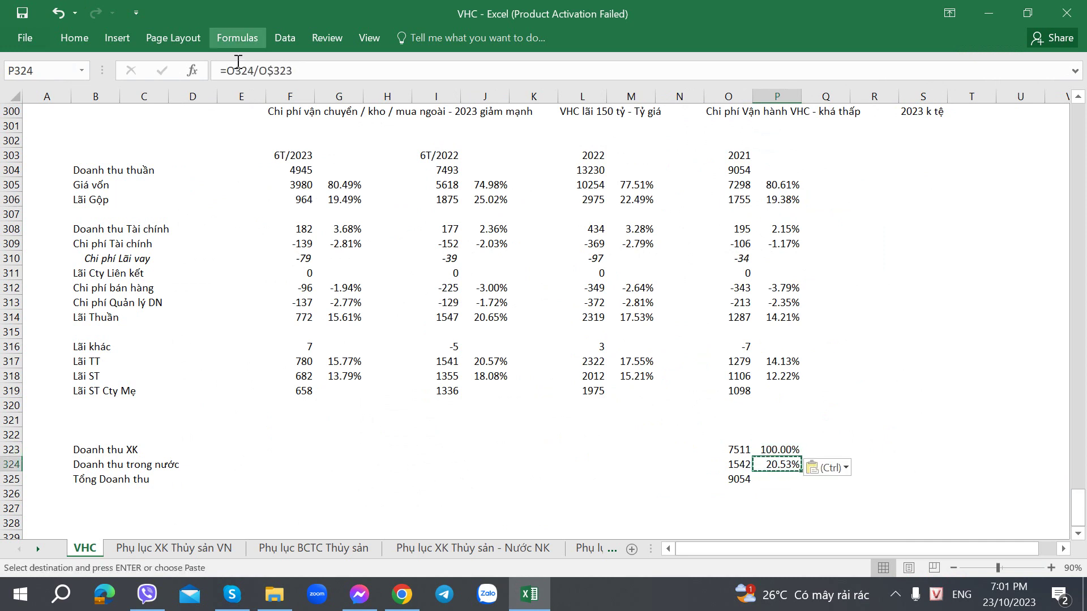
{"action": "left_click", "coordinate": [267, 70]}
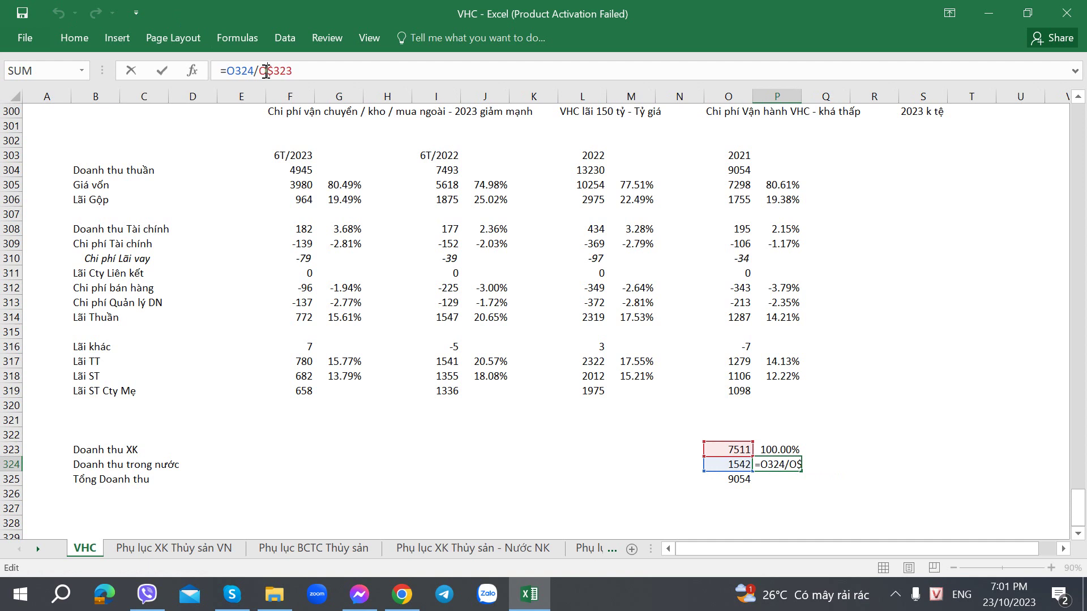
{"action": "key", "text": "Return"}
Step: Replace the 2021 Doanh thu trong nước share formula in P324 with =O324/O$325
{"action": "key", "text": "Up"}
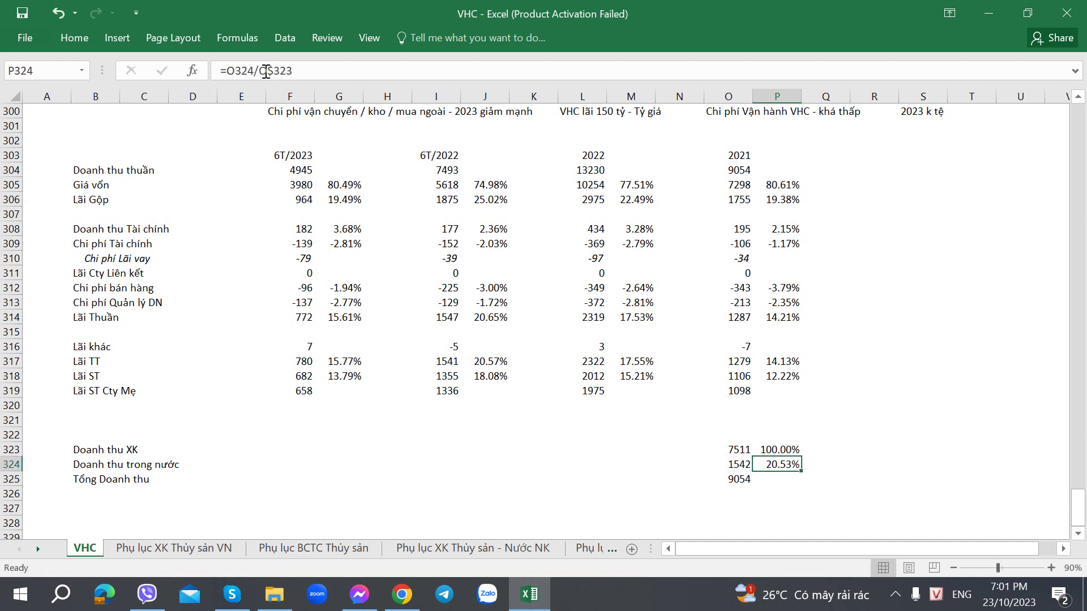
{"action": "type", "text": "="}
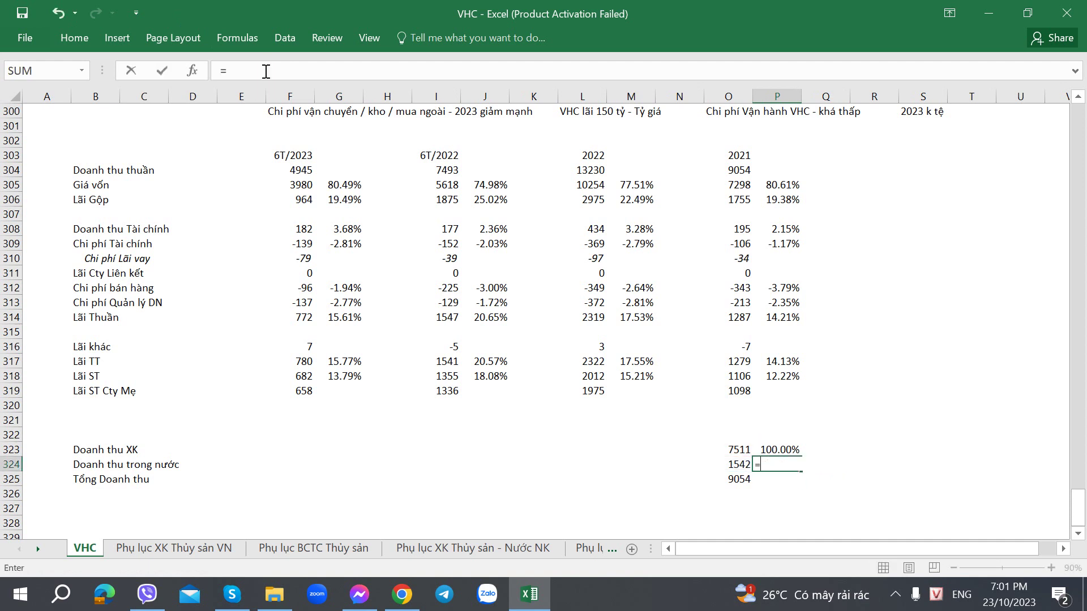
{"action": "key", "text": "Left"}
{"action": "type", "text": "/"}
{"action": "key", "text": "Left"}
{"action": "key", "text": "Down"}
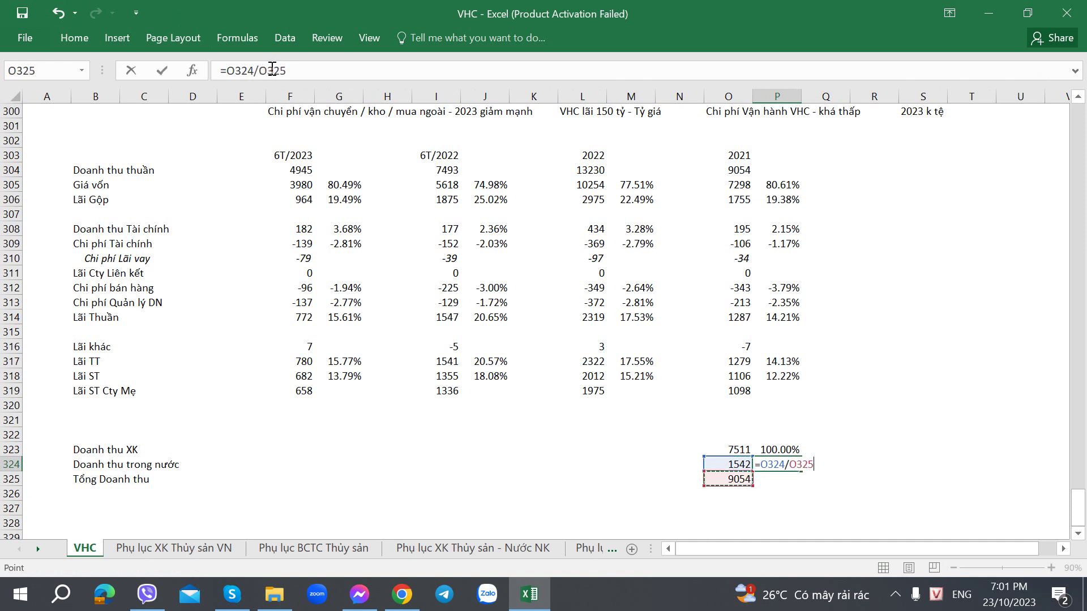
{"action": "left_click", "coordinate": [267, 70]}
{"action": "type", "text": "$"}
{"action": "key", "text": "ctrl+Return"}
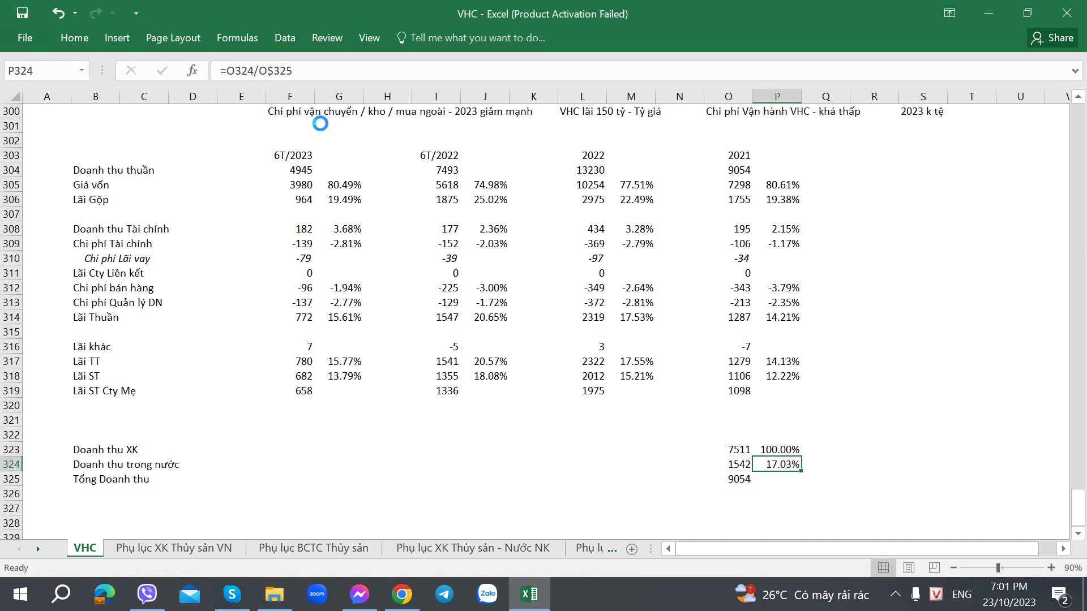
Step: Copy the share-of-total formula from P324 to the 2021 Doanh thu XK row in P323
{"action": "key", "text": "ctrl+c"}
{"action": "key", "text": "shift+Up"}
{"action": "key", "text": "ctrl+v"}
{"action": "key", "text": "shift+Down"}
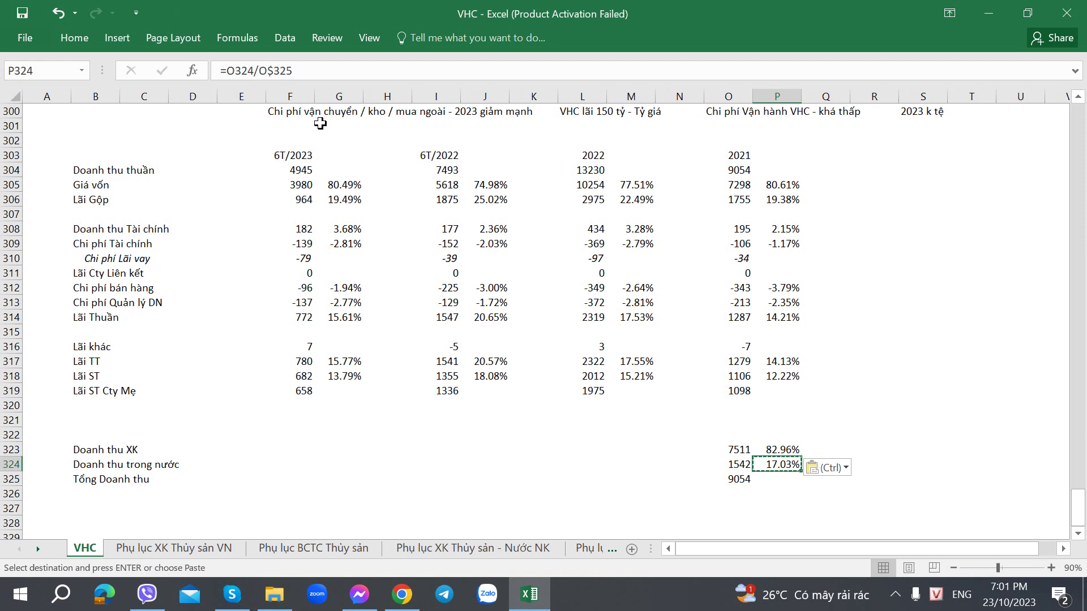
{"action": "key", "text": "shift+Up"}
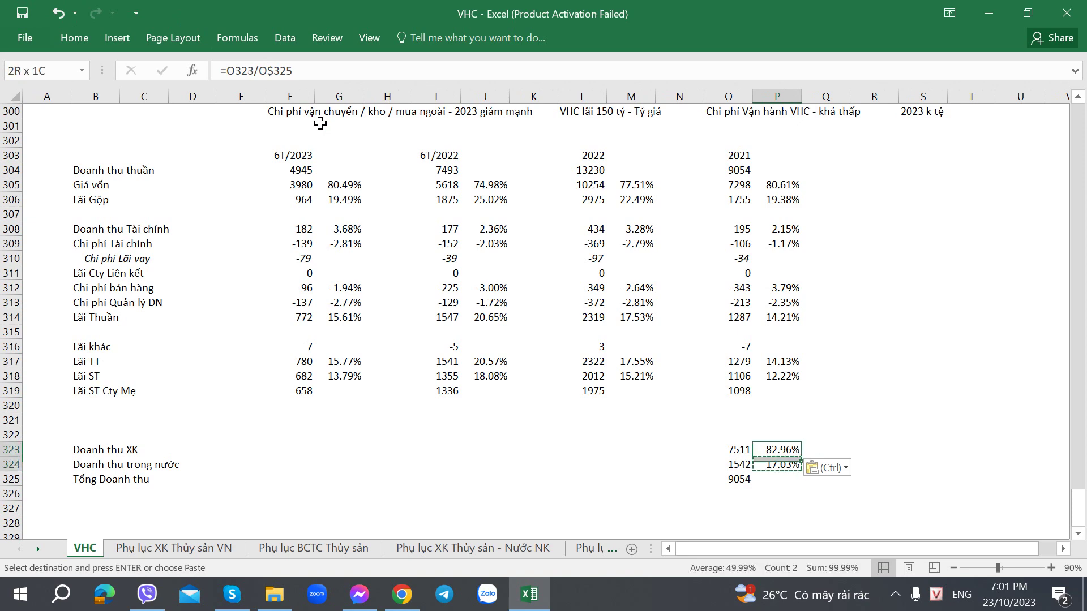
{"action": "key", "text": "Left"}
{"action": "key", "text": "Left"}
{"action": "key", "text": "Left"}
{"action": "key", "text": "Left"}
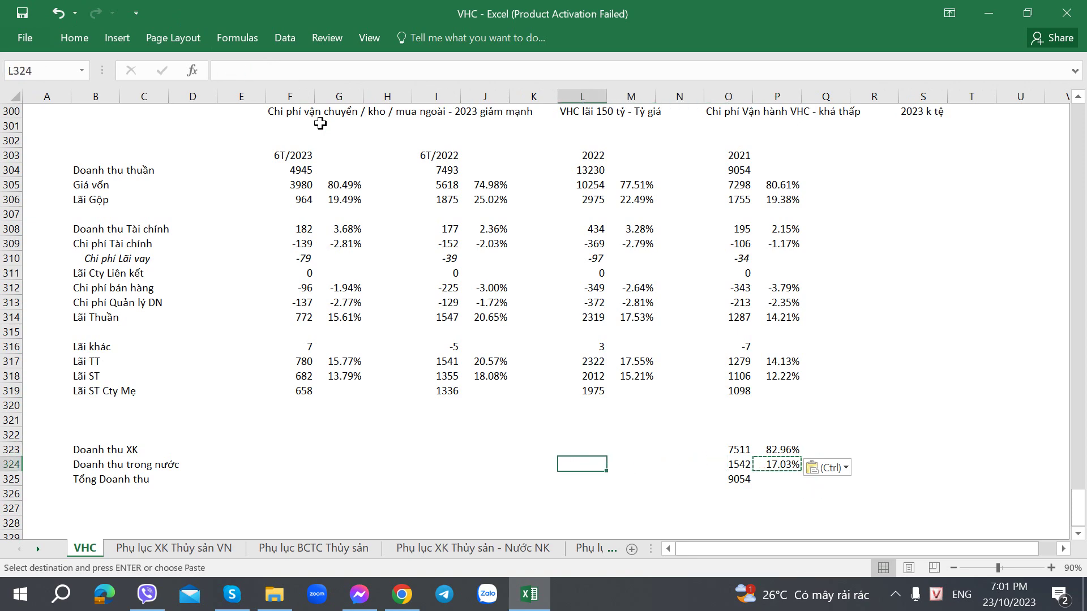
Step: Read the 2022 export revenue from the PDF report and enter 10271 for Doanh thu XK in L323
{"action": "key", "text": "Up"}
{"action": "key", "text": "alt+Tab"}
{"action": "key", "text": "alt+Tab"}
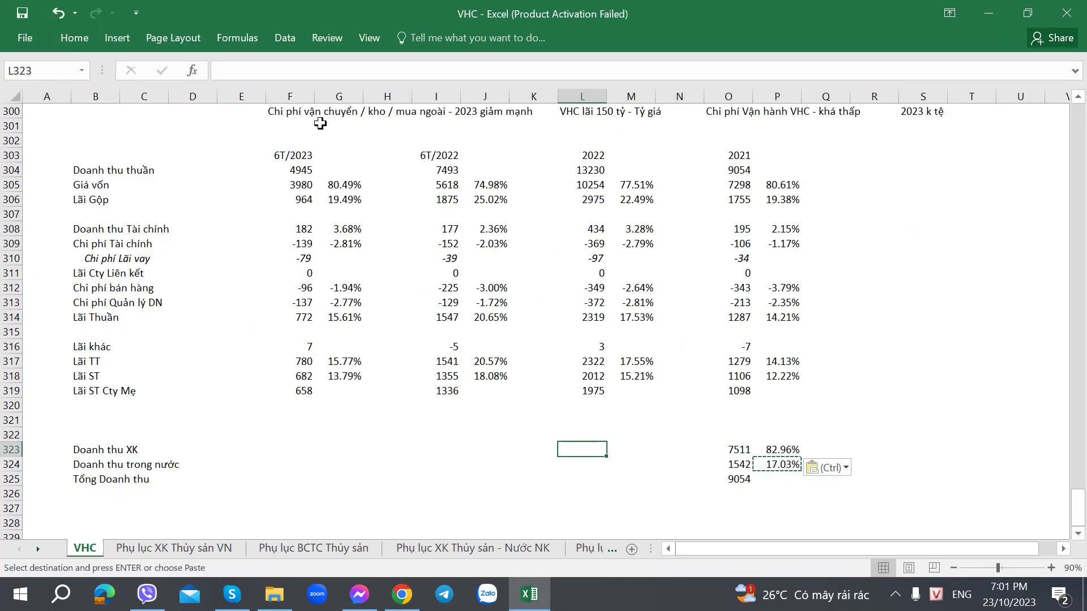
{"action": "type", "text": "10271"}
{"action": "key", "text": "Return"}
{"action": "key", "text": "Right"}
{"action": "key", "text": "Left"}
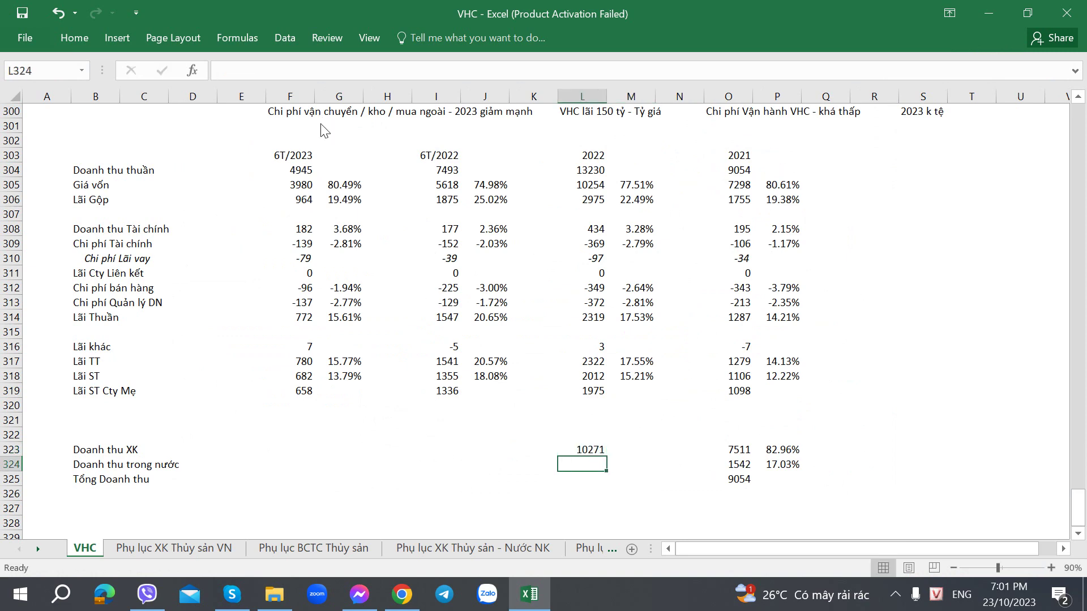
Step: Enter the 2022 figures from the PDF: 2959 for Doanh thu trong nước in L324 and 13230 for Tổng Doanh thu in L325
{"action": "key", "text": "alt+Tab"}
{"action": "key", "text": "alt+Tab"}
{"action": "type", "text": "2959"}
{"action": "key", "text": "Return"}
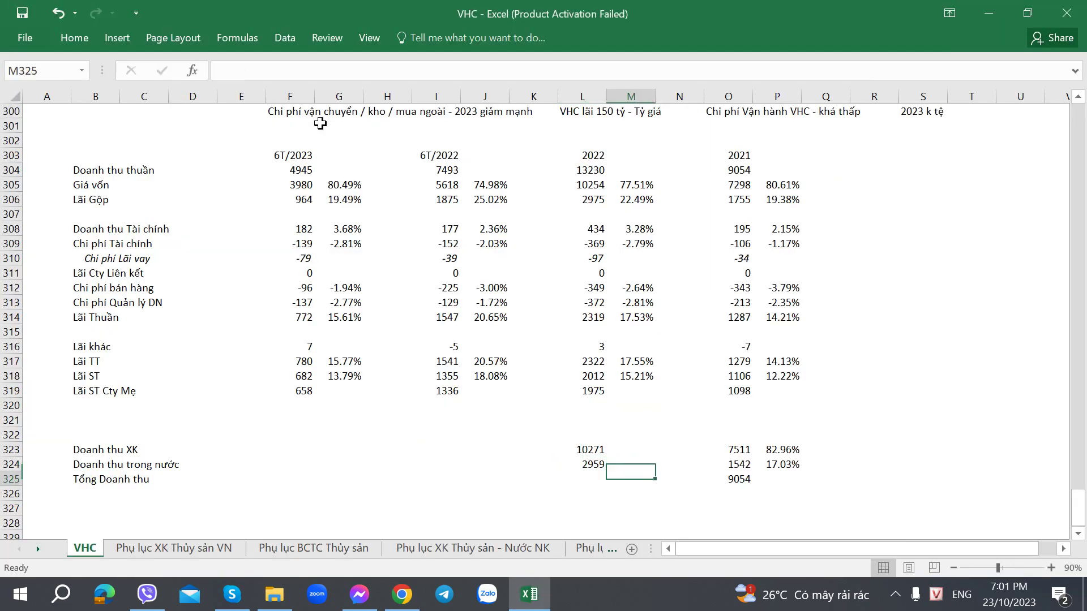
{"action": "key", "text": "alt+Tab"}
{"action": "key", "text": "alt+Tab"}
{"action": "type", "text": "13230"}
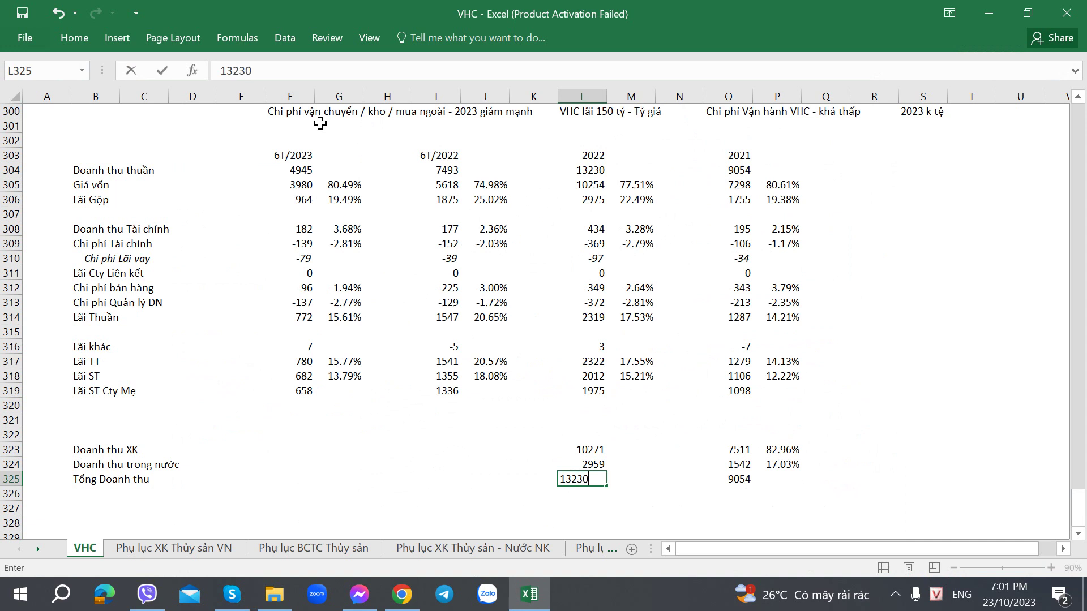
{"action": "key", "text": "Right"}
Step: Copy the 2021 share-of-total formula from P323 to the 2022 export and domestic rows in M323 and M324
{"action": "key", "text": "Right"}
{"action": "key", "text": "Right"}
{"action": "key", "text": "Right"}
{"action": "key", "text": "Up"}
{"action": "key", "text": "Up"}
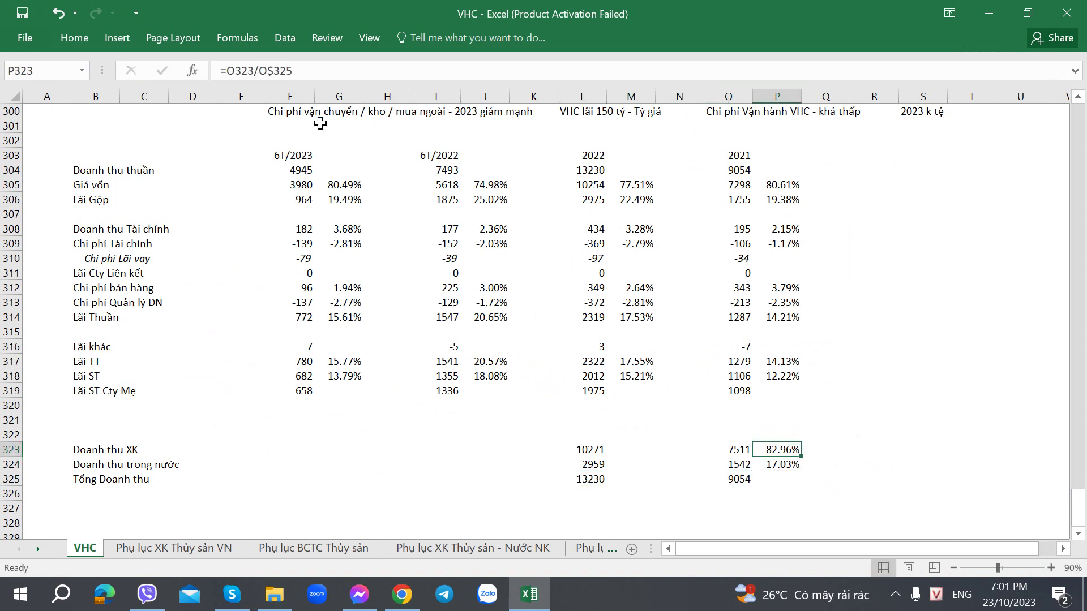
{"action": "key", "text": "ctrl+c"}
{"action": "key", "text": "Left"}
{"action": "key", "text": "Left"}
{"action": "key", "text": "Left"}
{"action": "key", "text": "ctrl+v"}
{"action": "key", "text": "Down"}
{"action": "key", "text": "ctrl+v"}
{"action": "key", "text": "Down"}
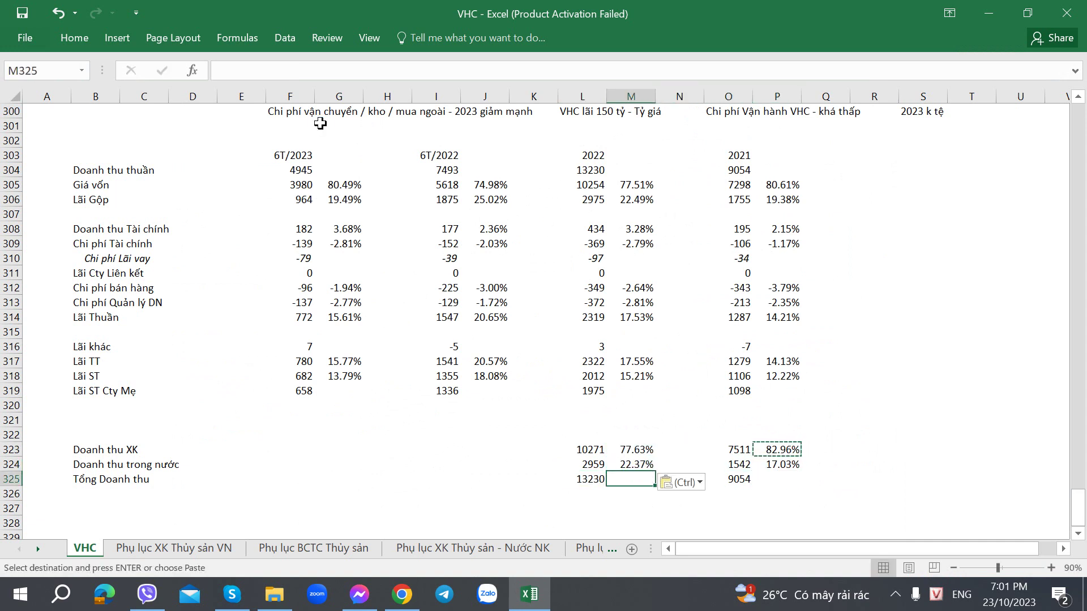
Step: Calculate the 2022 to 2021 ratio of Doanh thu trong nước in N324 with =L324/O324
{"action": "key", "text": "Up"}
{"action": "key", "text": "Right"}
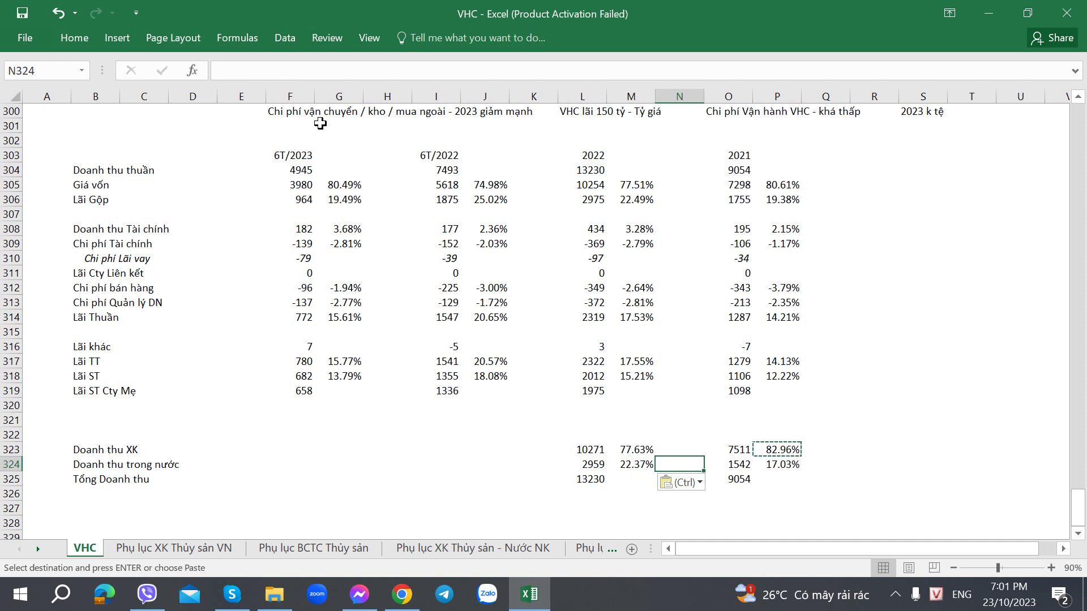
{"action": "type", "text": "="}
{"action": "key", "text": "Left"}
{"action": "key", "text": "Left"}
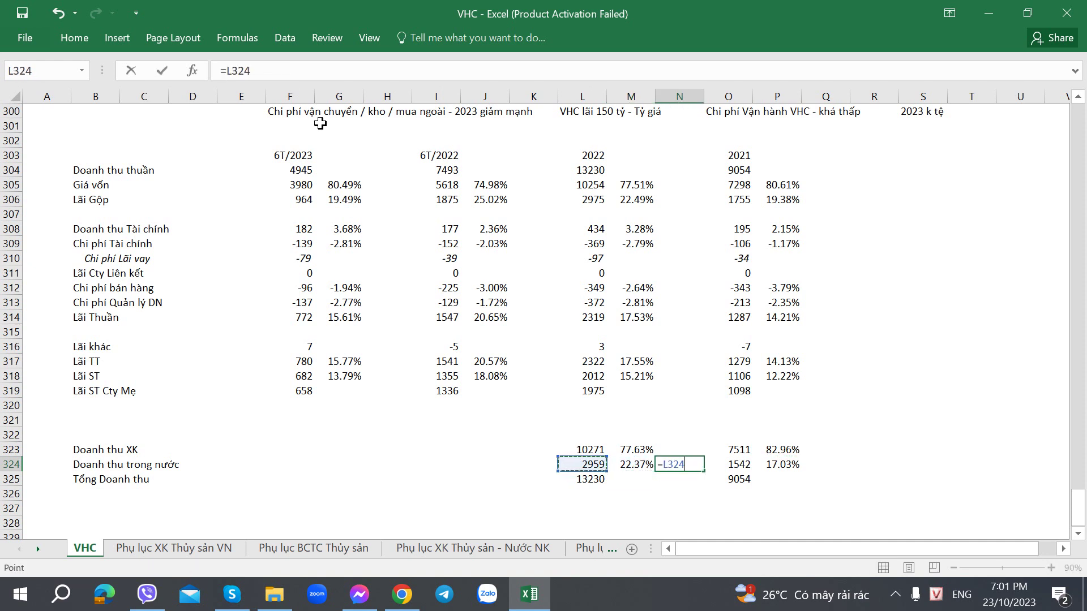
{"action": "type", "text": "/"}
{"action": "key", "text": "Right"}
{"action": "key", "text": "Return"}
{"action": "key", "text": "Up"}
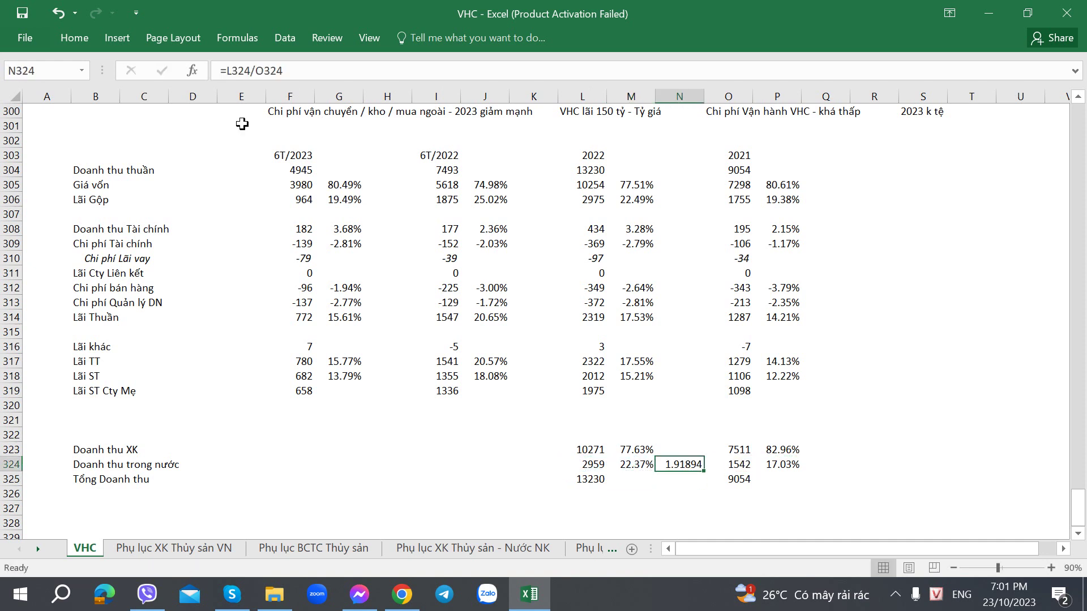
Step: Format the domestic revenue ratio in N324 to four decimal places
{"action": "left_click", "coordinate": [74, 38]}
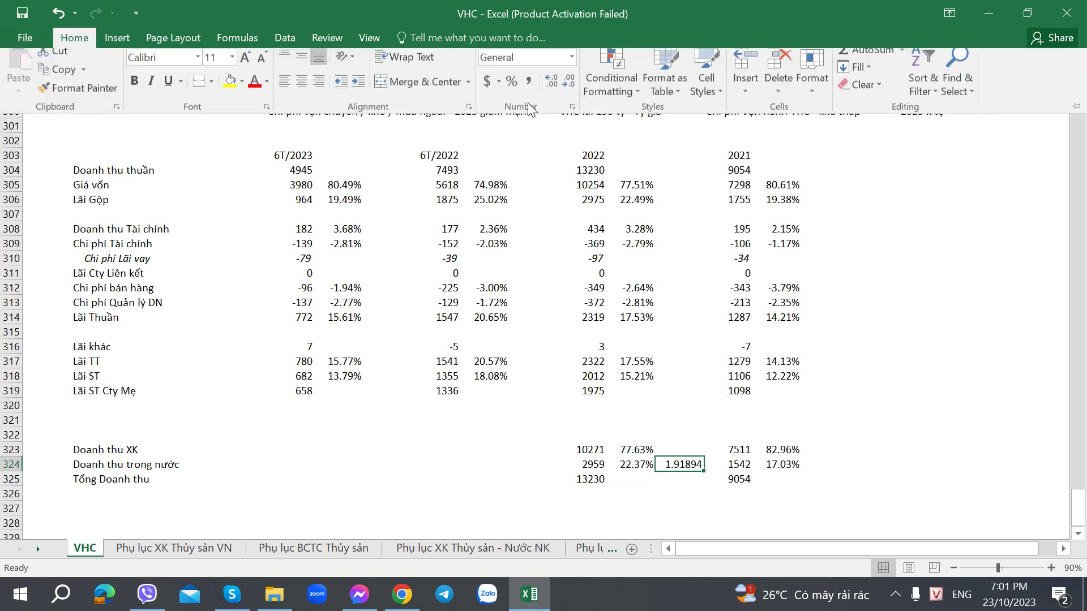
{"action": "left_click", "coordinate": [569, 92]}
{"action": "left_click", "coordinate": [569, 92]}
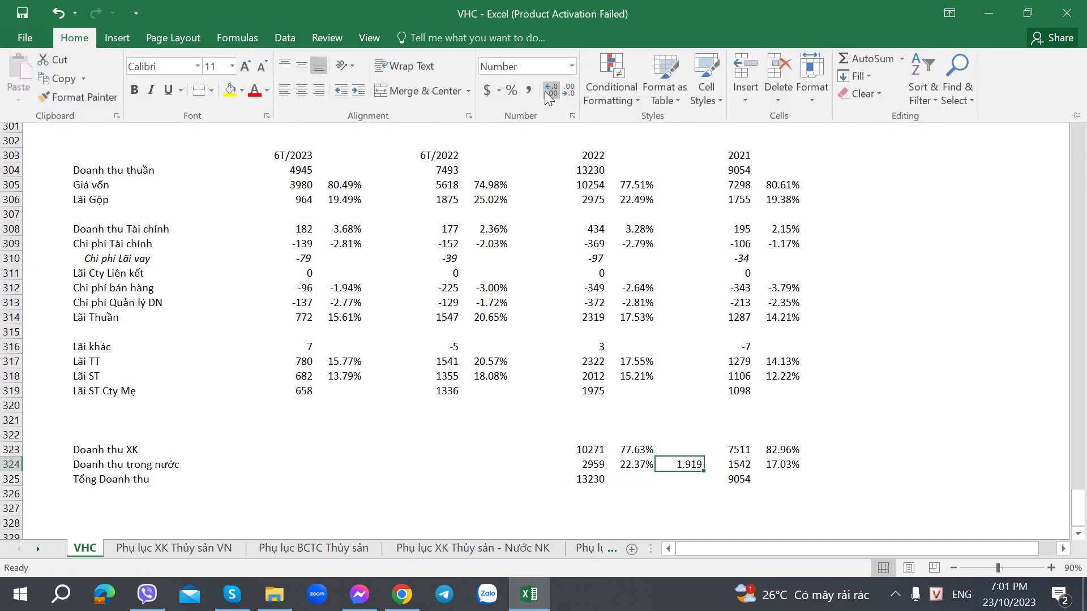
{"action": "left_click", "coordinate": [552, 92]}
{"action": "key", "text": "Escape"}
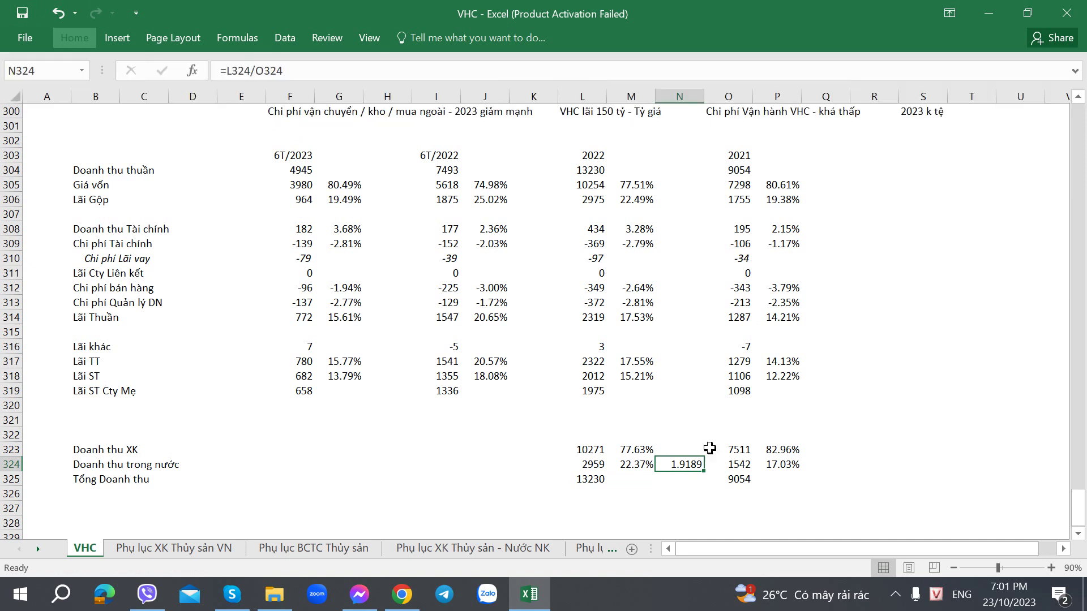
Step: Copy the ratio formula from N324 to the Doanh thu XK and Tổng Doanh thu rows in N323 and N325
{"action": "key", "text": "ctrl+c"}
{"action": "key", "text": "Up"}
{"action": "key", "text": "ctrl+v"}
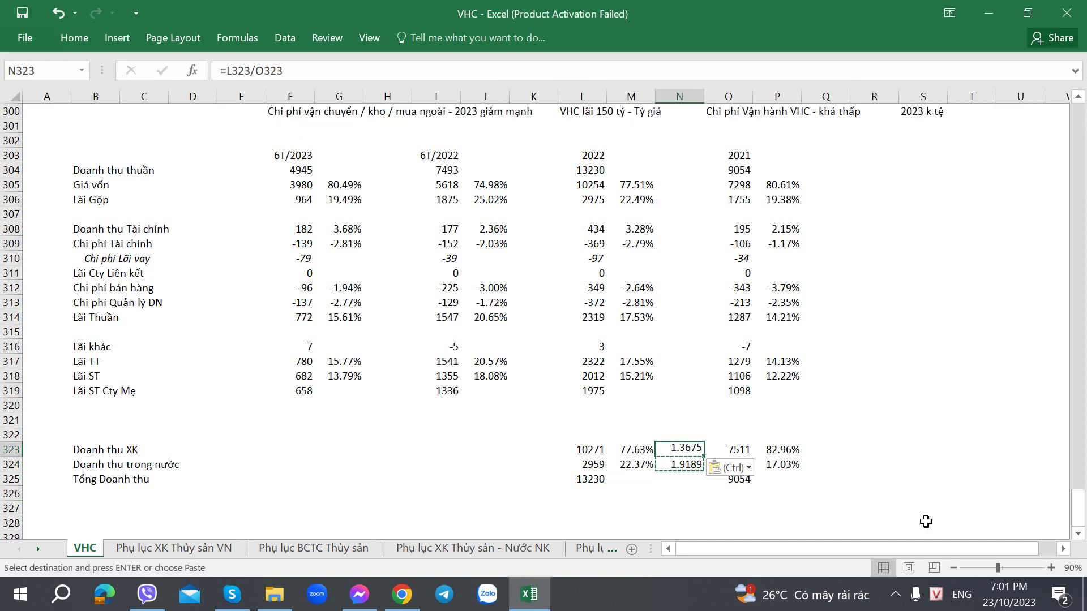
{"action": "key", "text": "Down"}
{"action": "key", "text": "Down"}
{"action": "key", "text": "ctrl+v"}
{"action": "key", "text": "Down"}
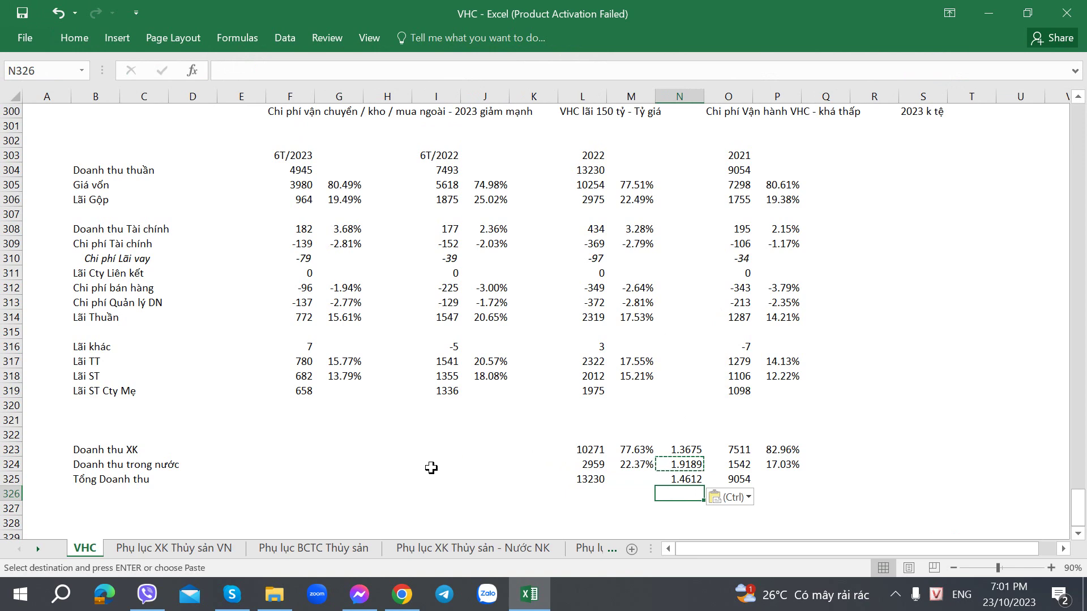
Step: Switch to Chrome and find the revenue by geographic area in the half-year report for 30.6.2023 and 30.6.2022
{"action": "left_click", "coordinate": [339, 478]}
{"action": "key", "text": "alt+Tab"}
{"action": "scroll", "coordinate": [334, 450], "scroll_direction": "down", "scroll_amount": 4}
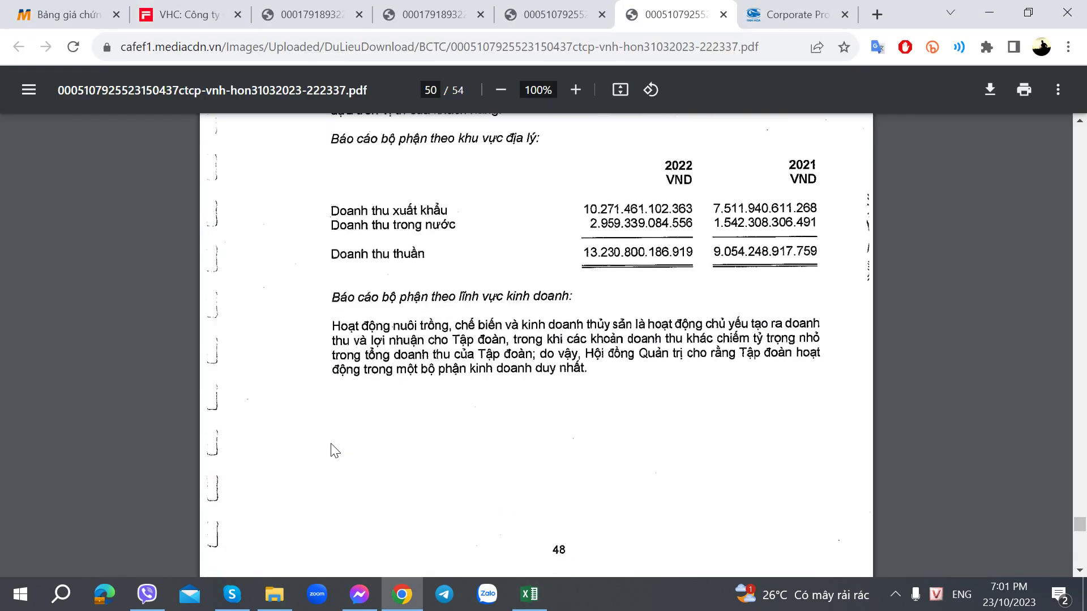
{"action": "scroll", "coordinate": [334, 450], "scroll_direction": "up", "scroll_amount": 2}
{"action": "left_click", "coordinate": [405, 17]}
{"action": "left_click", "coordinate": [323, 18]}
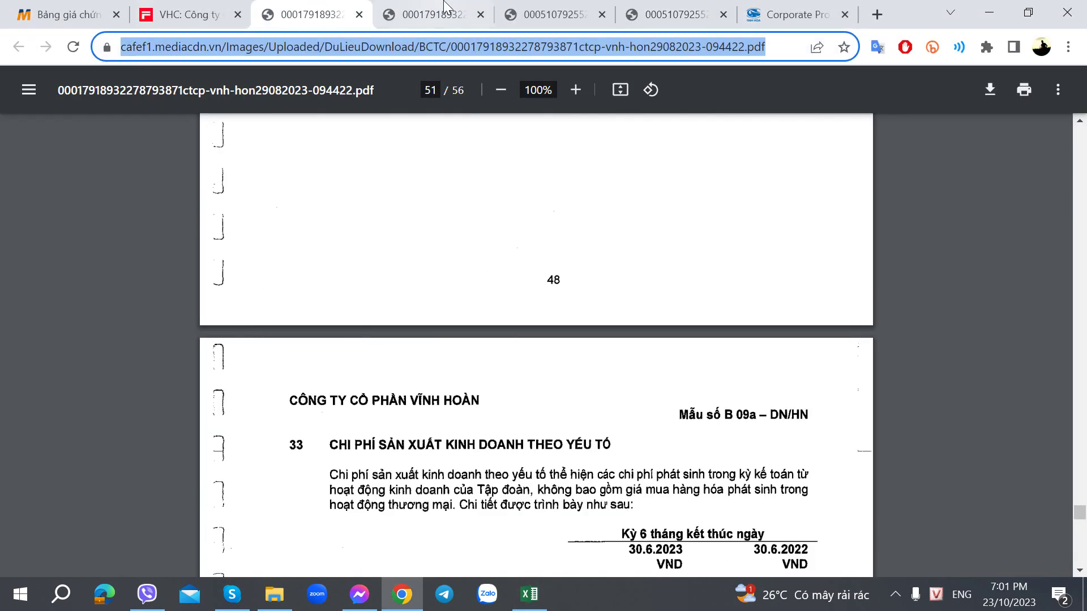
{"action": "left_click", "coordinate": [431, 16]}
{"action": "scroll", "coordinate": [524, 462], "scroll_direction": "down", "scroll_amount": 7}
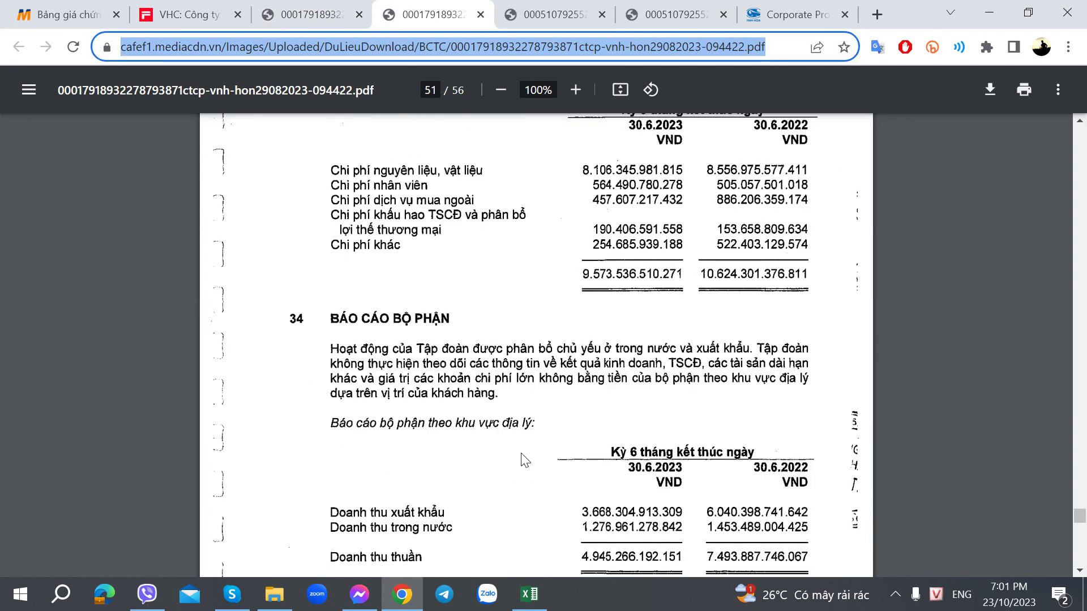
{"action": "scroll", "coordinate": [520, 461], "scroll_direction": "down", "scroll_amount": 2}
{"action": "key", "text": "alt+Tab"}
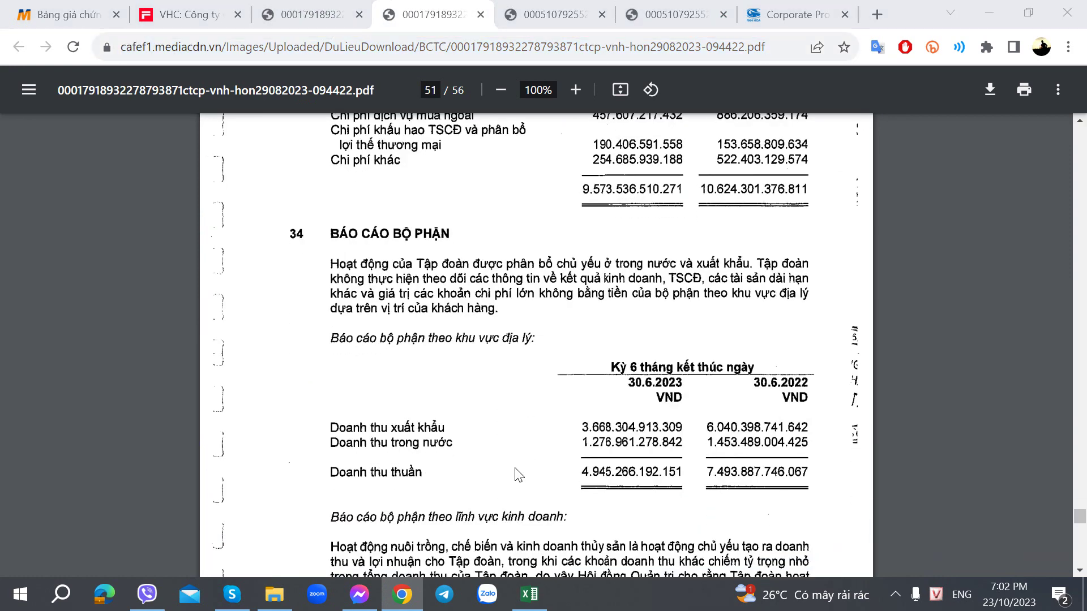
Step: Switch back to Excel and copy the 2022 and 2021 headers from L303:O303 to row 322 above the revenue breakdown
{"action": "key", "text": "Up"}
{"action": "key", "text": "Left"}
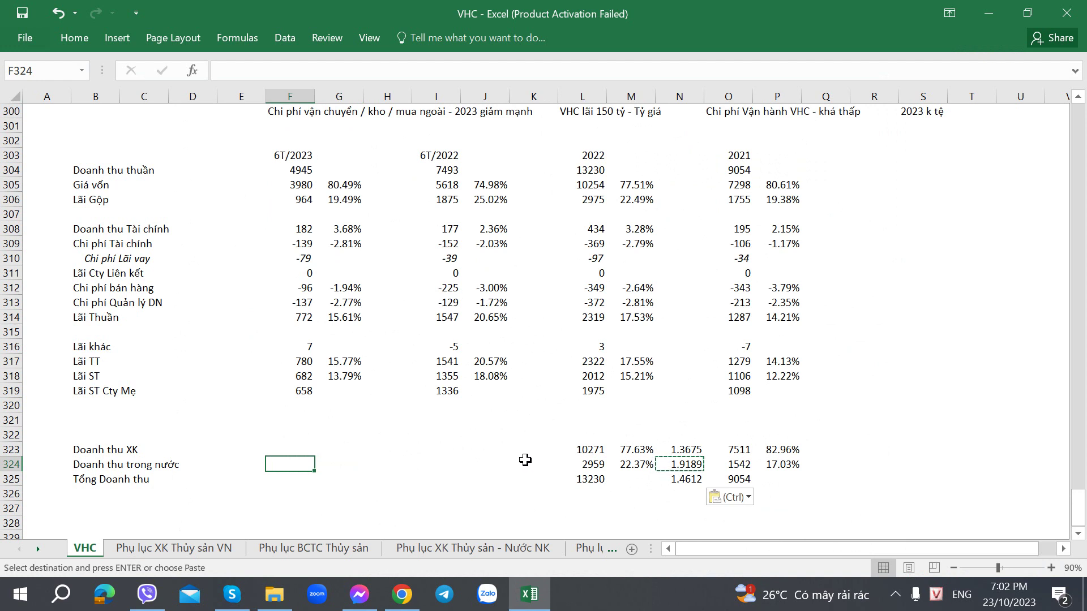
{"action": "left_click", "coordinate": [577, 156]}
{"action": "left_click", "coordinate": [751, 156], "text": "shift"}
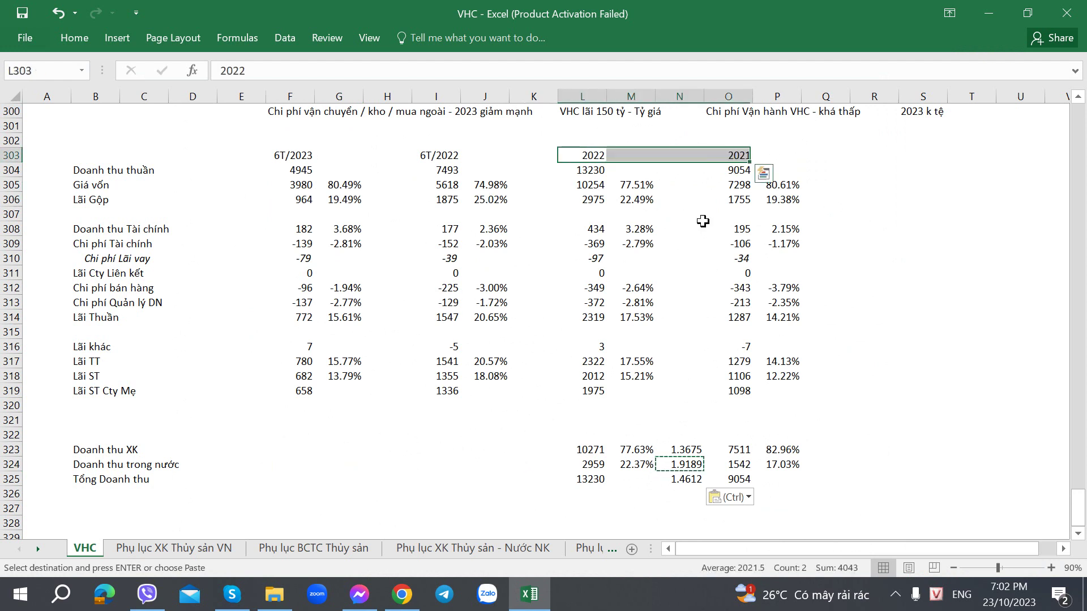
{"action": "key", "text": "ctrl+c"}
{"action": "left_click", "coordinate": [589, 435]}
{"action": "key", "text": "ctrl+v"}
{"action": "left_click", "coordinate": [436, 464]}
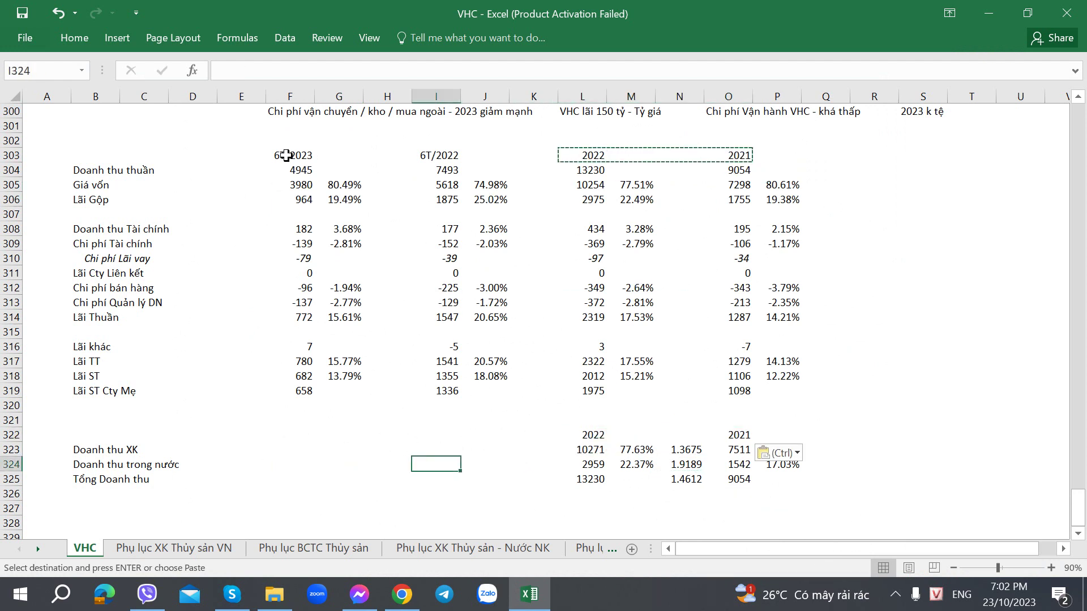
Step: Copy the 6T/2023 and 6T/2022 headers from F303:I303 to F322
{"action": "left_click", "coordinate": [286, 156]}
{"action": "left_click", "coordinate": [447, 156], "text": "shift"}
{"action": "key", "text": "ctrl+c"}
{"action": "left_click", "coordinate": [295, 441]}
{"action": "key", "text": "ctrl+v"}
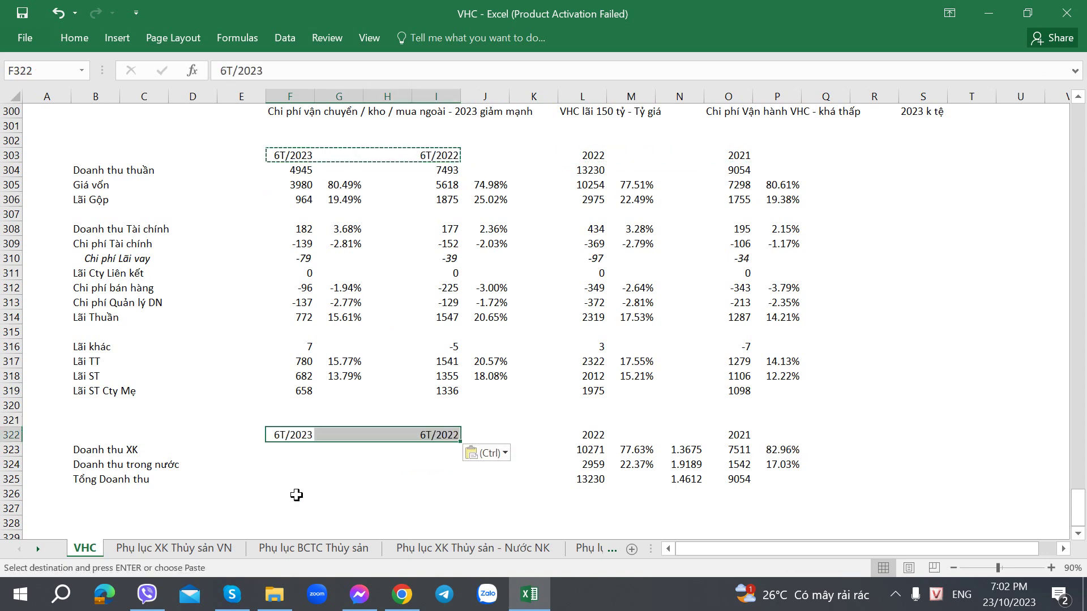
Step: Read the 6T/2022 export revenue from the half-year report and enter 6040 for Doanh thu XK in I323
{"action": "left_click", "coordinate": [297, 451]}
{"action": "key", "text": "alt+Tab"}
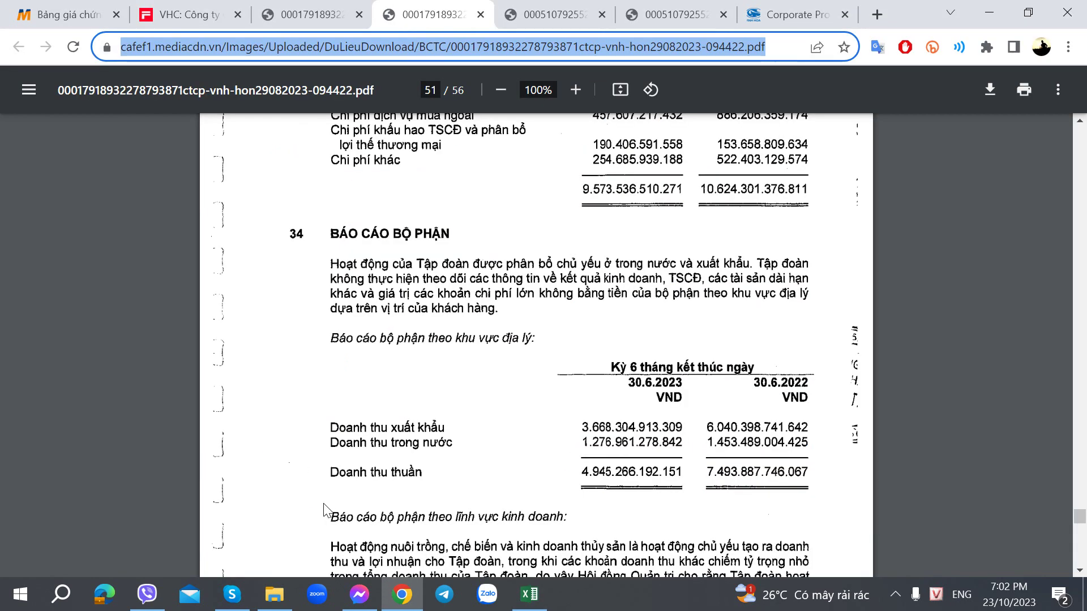
{"action": "key", "text": "alt+Tab"}
{"action": "key", "text": "Right"}
{"action": "key", "text": "Right"}
{"action": "key", "text": "Right"}
{"action": "key", "text": "alt+Tab"}
{"action": "key", "text": "alt+Tab"}
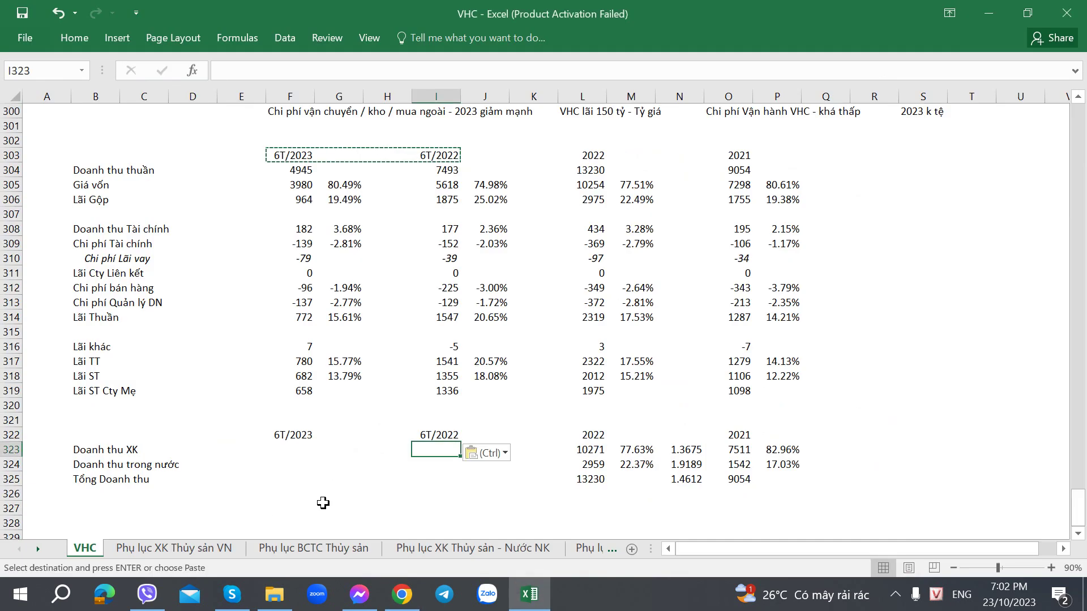
{"action": "type", "text": "6040"}
{"action": "key", "text": "Return"}
Step: Read the 6T/2022 domestic revenue from the report and enter 1453 for Doanh thu trong nước in I324
{"action": "key", "text": "Left"}
{"action": "key", "text": "Left"}
{"action": "key", "text": "alt+Tab"}
{"action": "key", "text": "alt+Tab"}
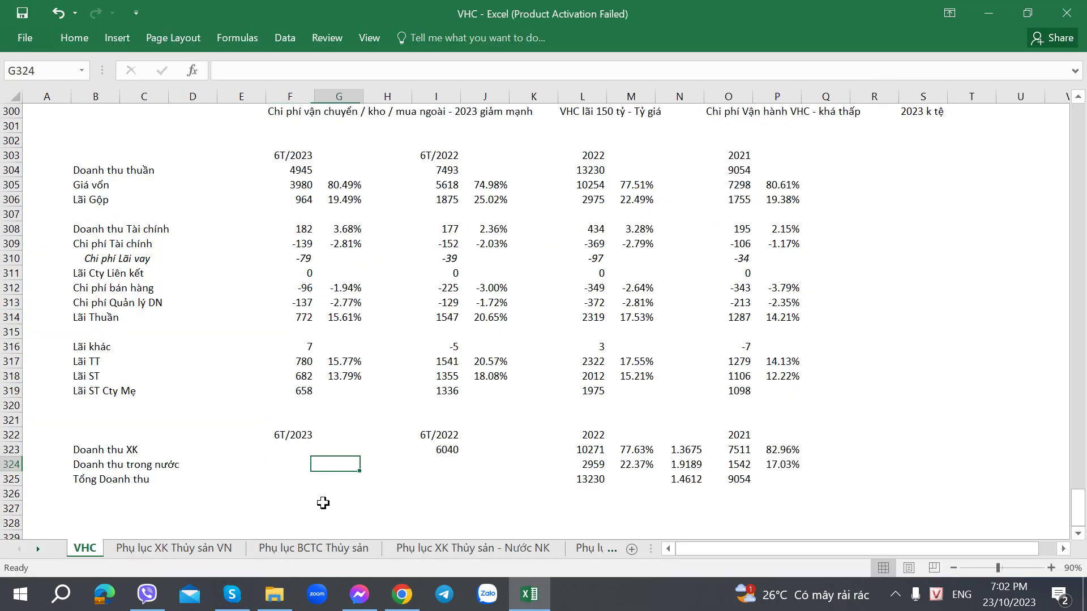
{"action": "key", "text": "Right"}
{"action": "key", "text": "Right"}
{"action": "key", "text": "alt+Tab"}
{"action": "key", "text": "alt+Tab"}
{"action": "type", "text": "1453"}
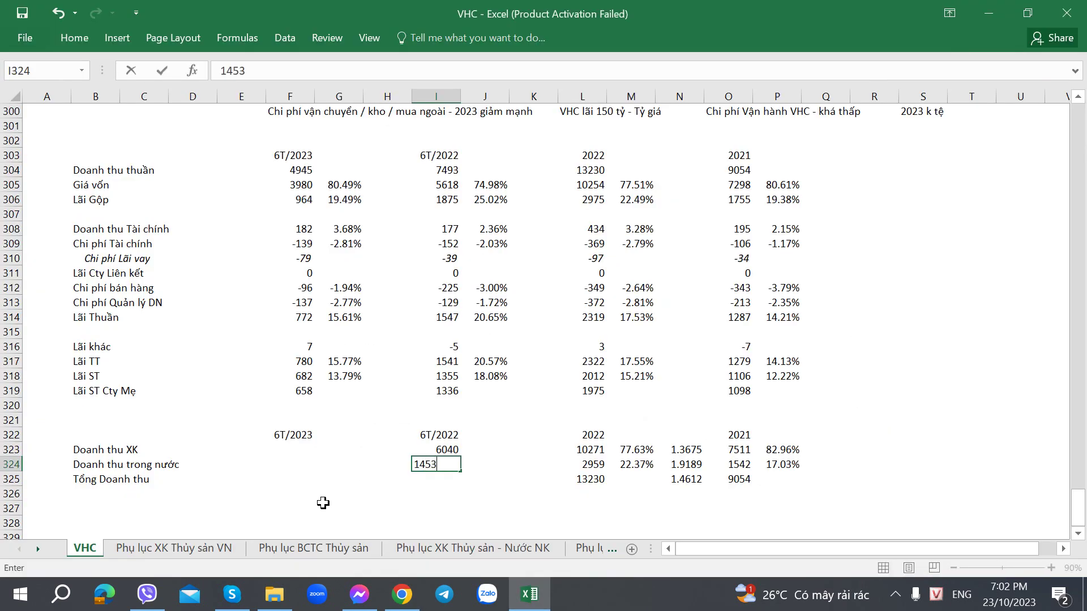
{"action": "key", "text": "Return"}
Step: Check the 6T/2022 net revenue in the report and enter 7493 for Tổng Doanh thu in I325
{"action": "key", "text": "alt+Tab"}
{"action": "key", "text": "alt+Tab"}
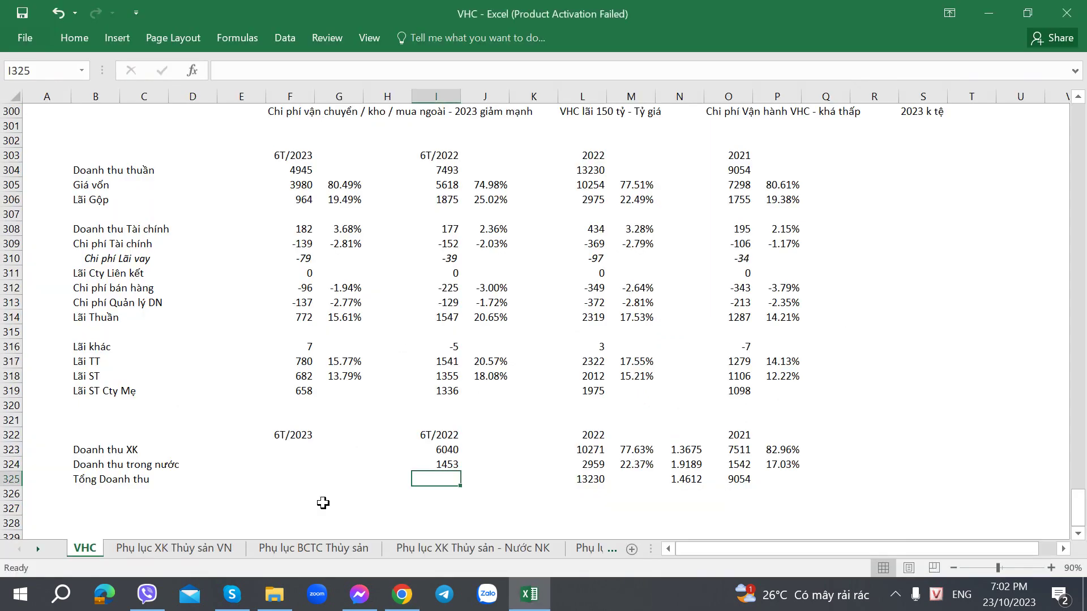
{"action": "key", "text": "alt+Tab"}
{"action": "key", "text": "alt+Tab"}
{"action": "type", "text": "7493"}
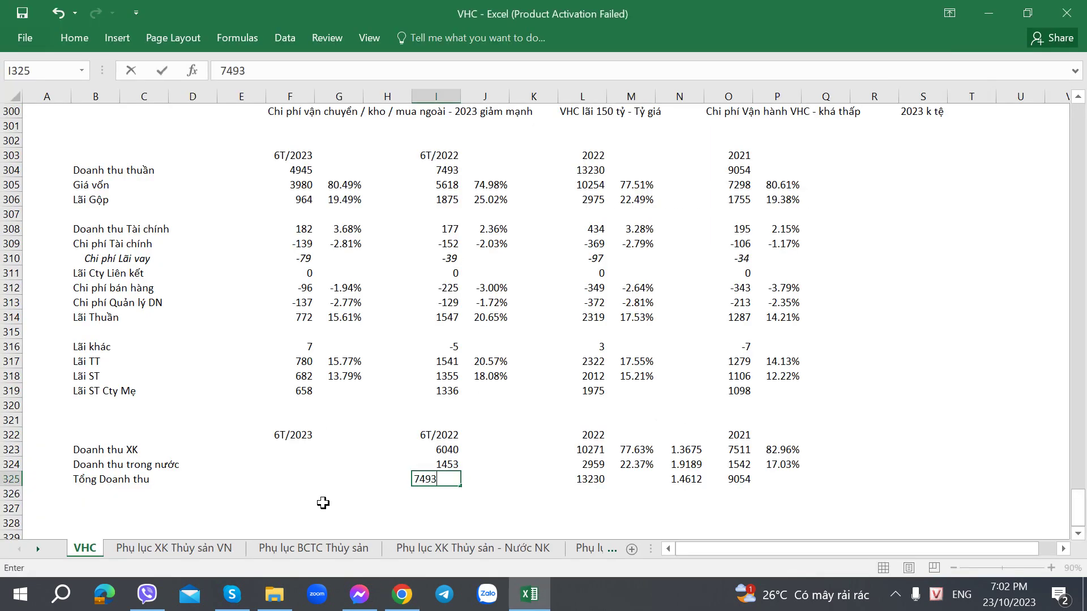
{"action": "key", "text": "Tab"}
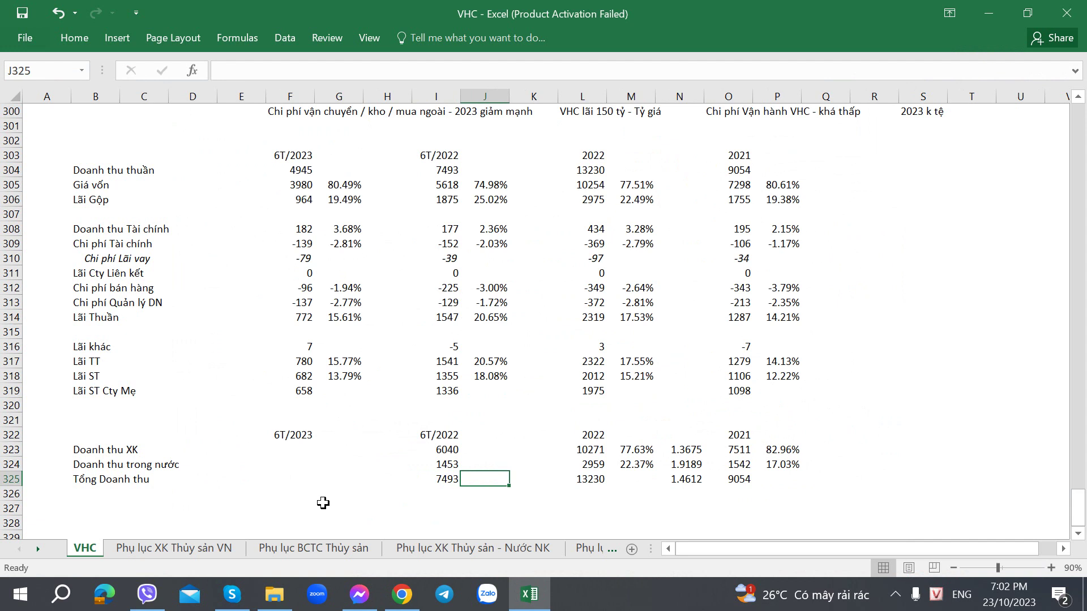
Step: Copy the 2022 share-of-total formula from M323 to the 6T/2022 export and domestic rows in J323 and J324
{"action": "key", "text": "Up"}
{"action": "key", "text": "Up"}
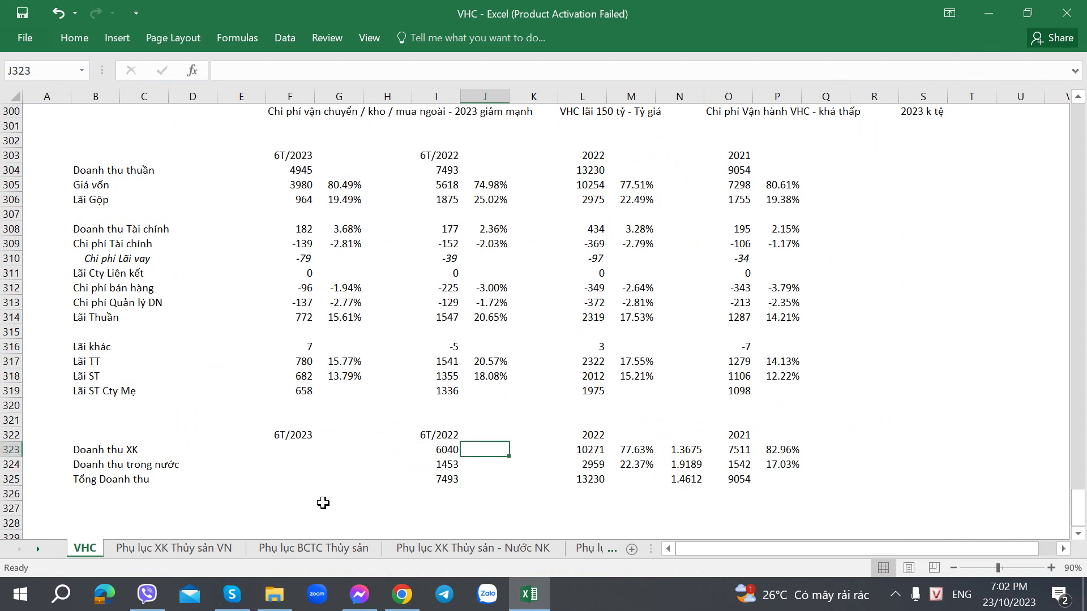
{"action": "key", "text": "Left"}
{"action": "key", "text": "Right"}
{"action": "key", "text": "Right"}
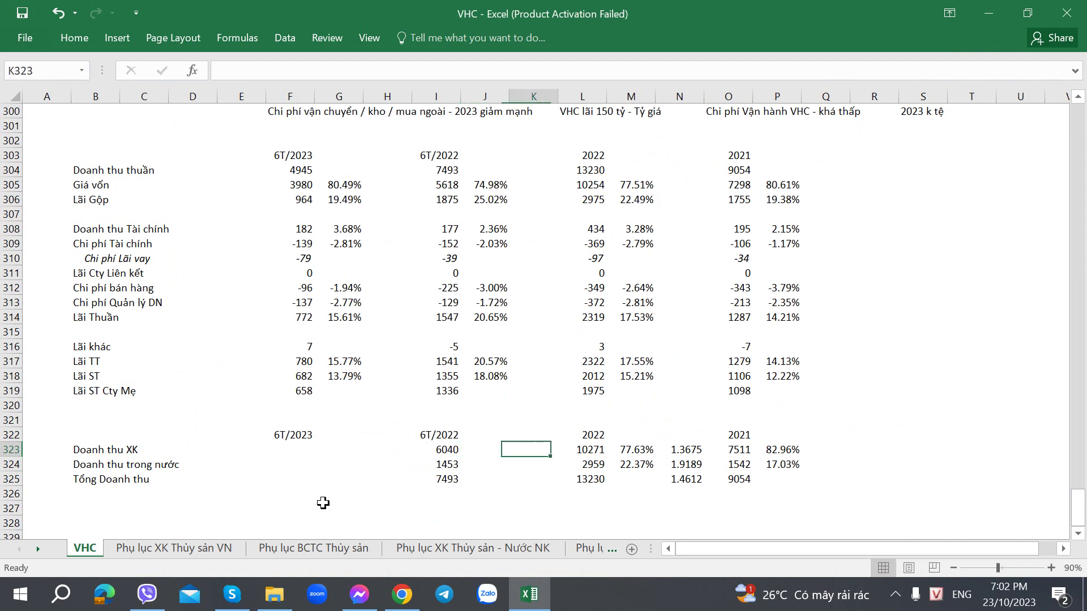
{"action": "key", "text": "Right"}
{"action": "key", "text": "Right"}
{"action": "key", "text": "ctrl+c"}
{"action": "key", "text": "Left"}
{"action": "key", "text": "Left"}
{"action": "key", "text": "Left"}
{"action": "key", "text": "ctrl+v"}
{"action": "key", "text": "Down"}
{"action": "key", "text": "ctrl+v"}
{"action": "key", "text": "Down"}
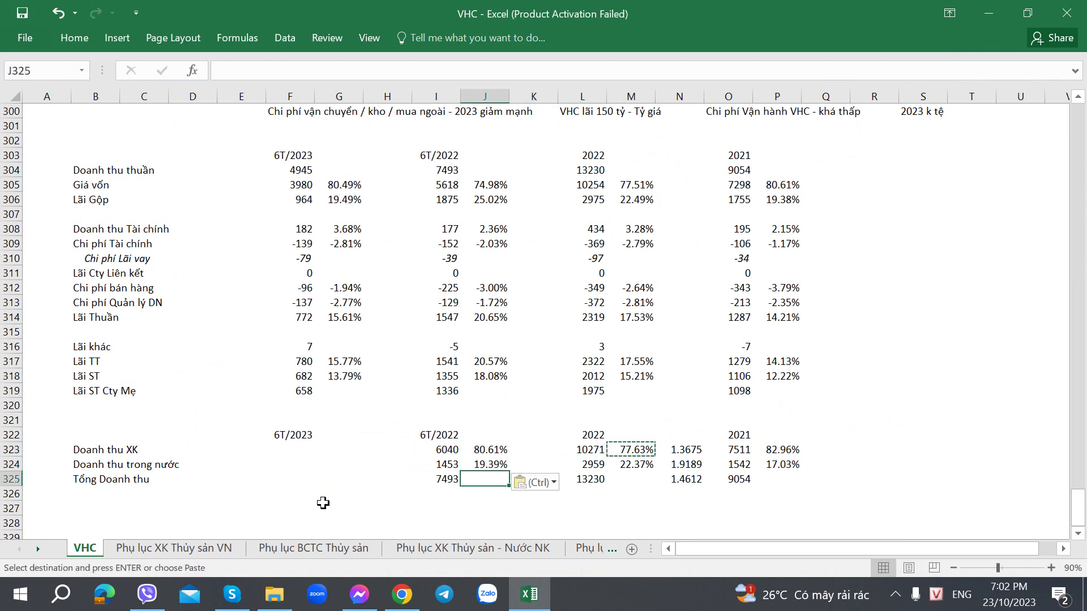
{"action": "key", "text": "Up"}
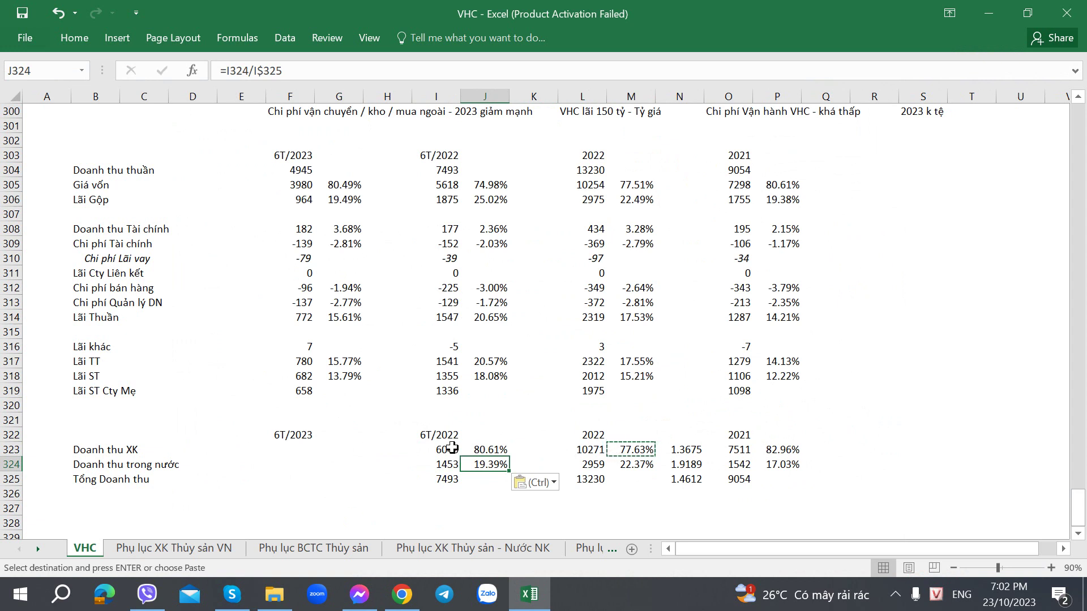
{"action": "left_click", "coordinate": [456, 450]}
{"action": "left_click", "coordinate": [581, 456]}
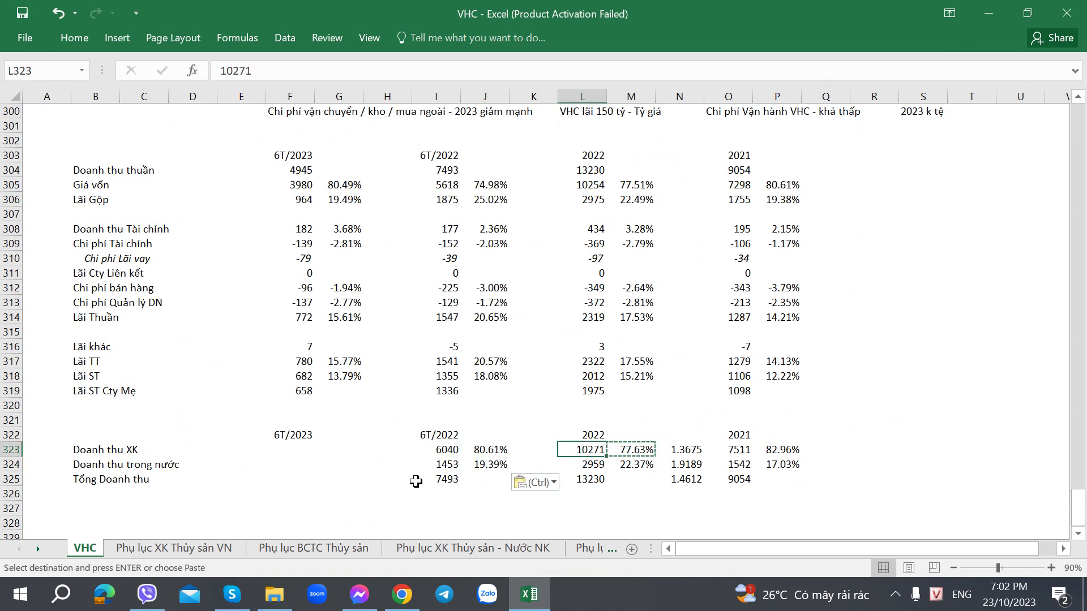
{"action": "left_click", "coordinate": [438, 467]}
{"action": "left_click", "coordinate": [582, 463]}
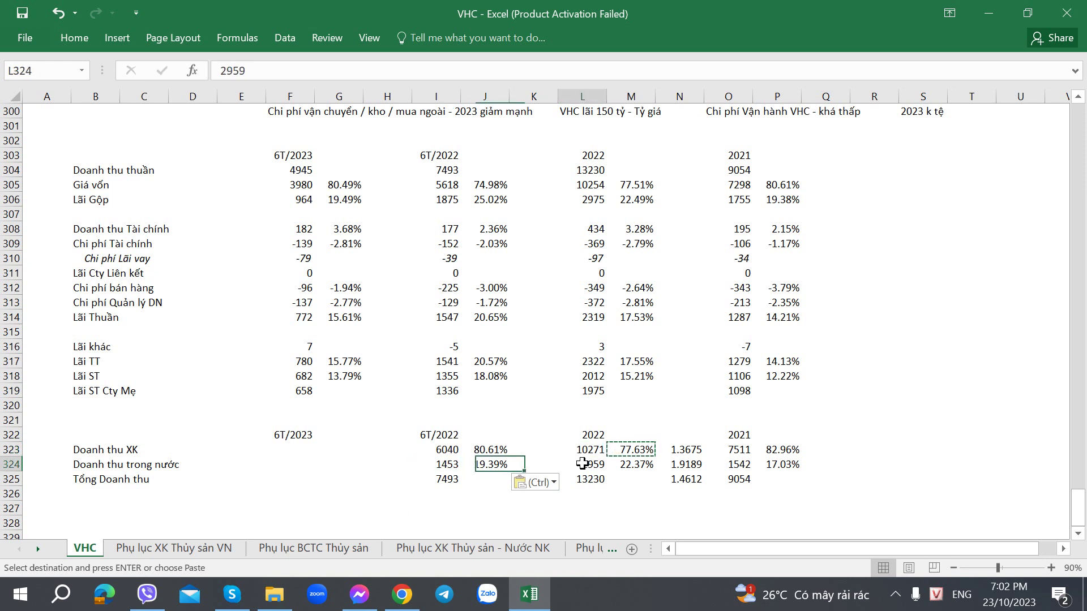
Step: Examine the export and domestic revenue amounts and shares for 6T/2022, 2022 and 2021
{"action": "left_click", "coordinate": [452, 479]}
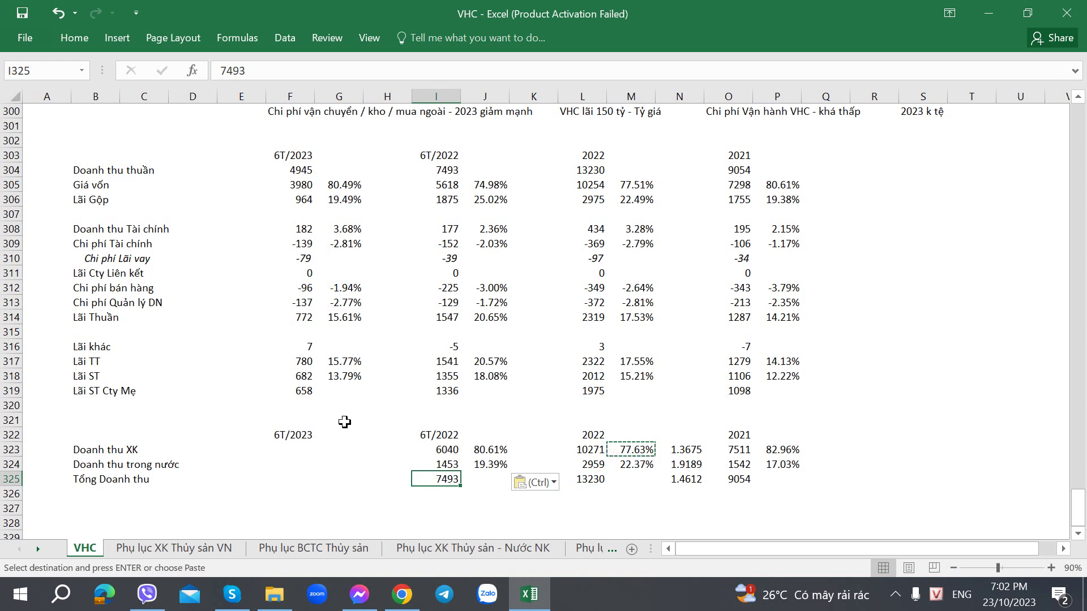
{"action": "left_click", "coordinate": [440, 463]}
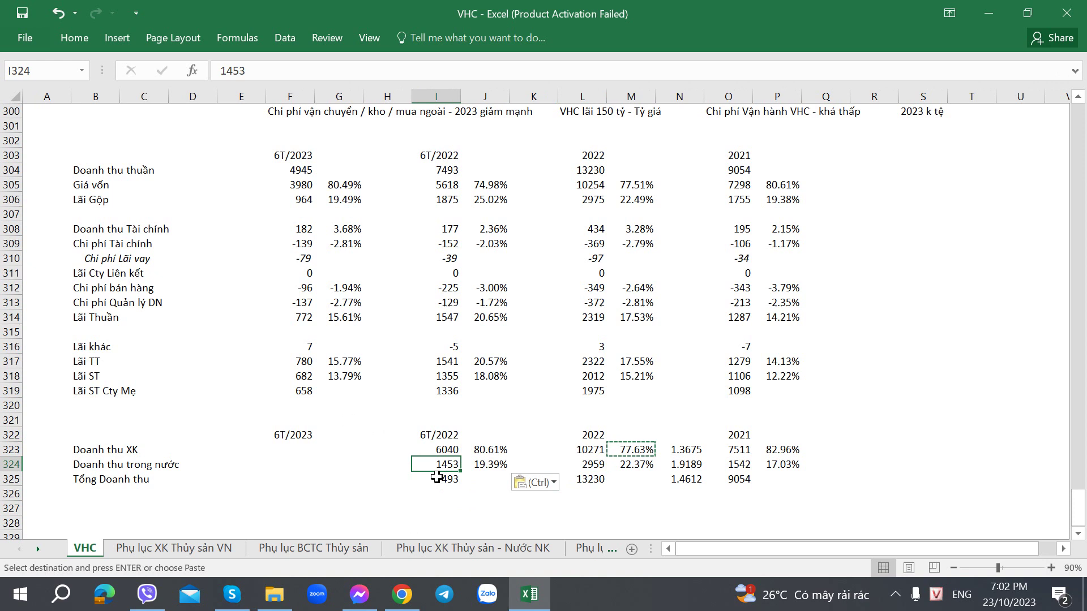
{"action": "left_click", "coordinate": [470, 479]}
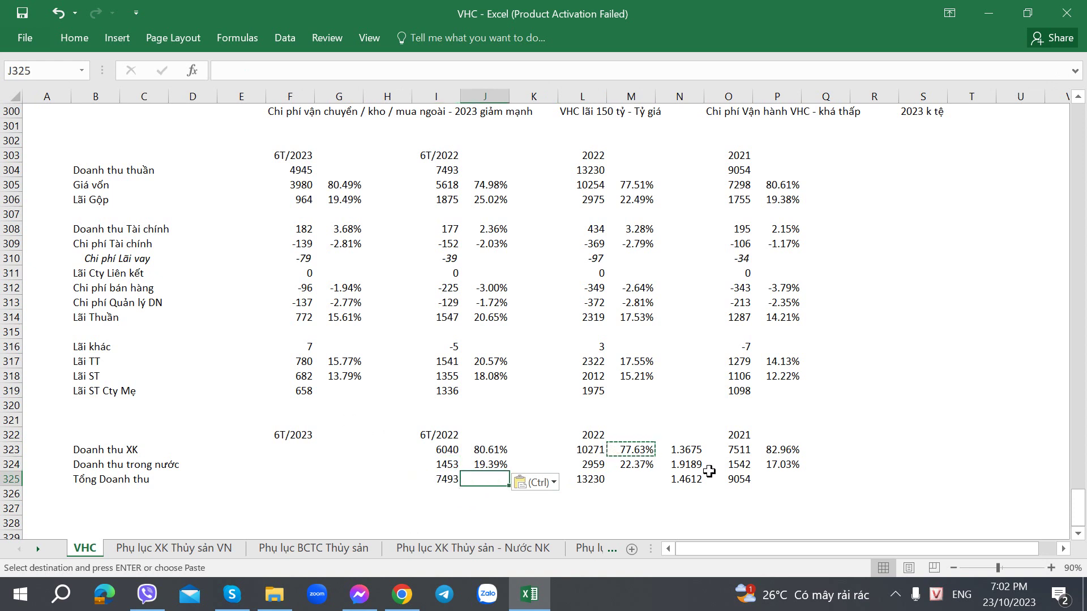
{"action": "left_click", "coordinate": [757, 464]}
{"action": "left_click", "coordinate": [741, 466]}
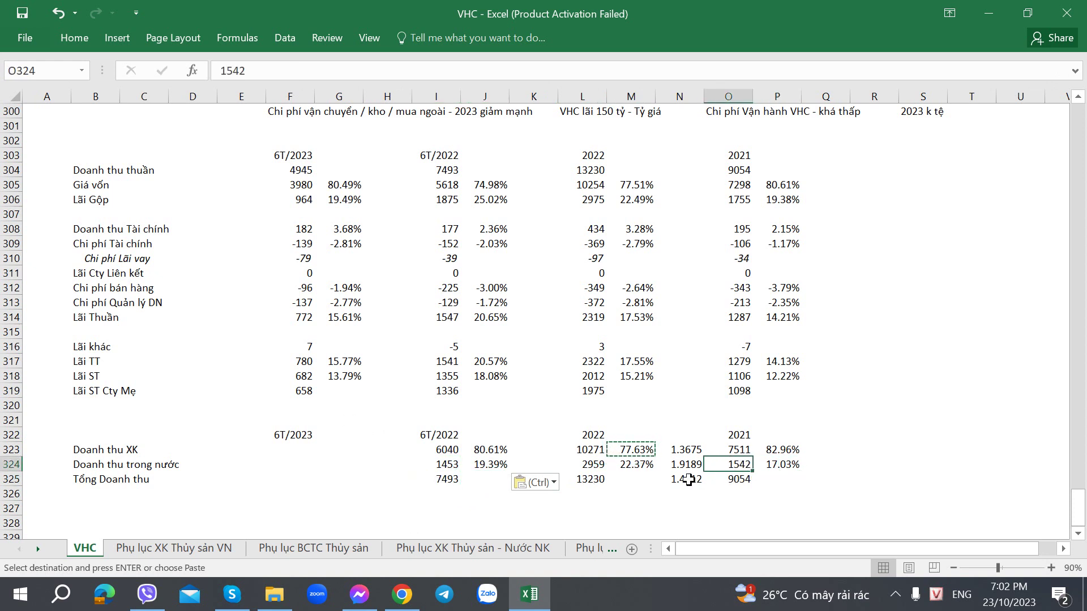
{"action": "left_click", "coordinate": [596, 466]}
{"action": "left_click", "coordinate": [467, 469]}
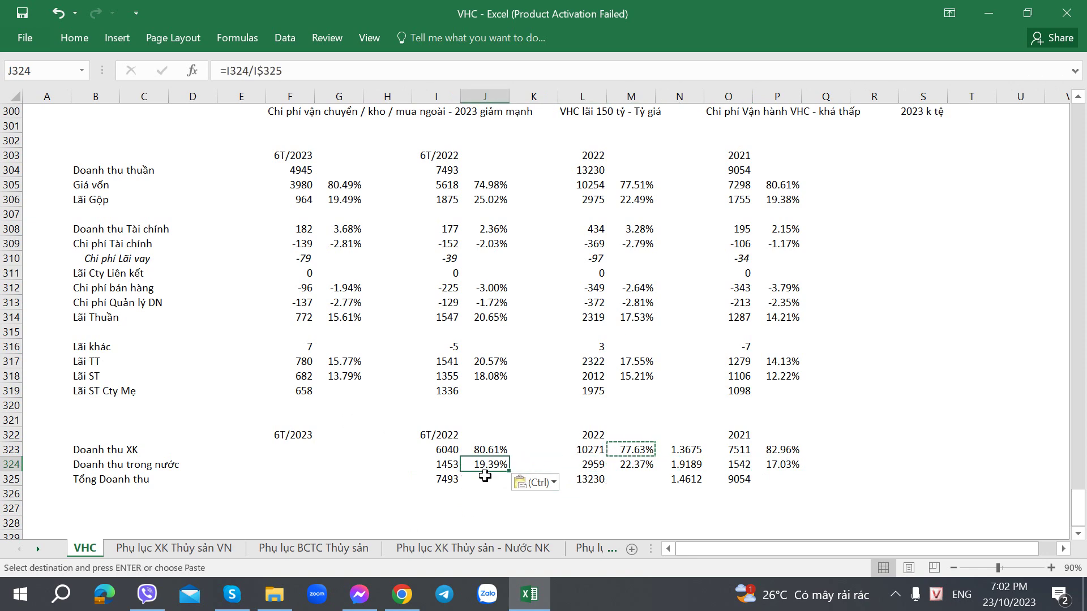
{"action": "left_click", "coordinate": [485, 478]}
Step: Read the 6T/2023 export revenue from the half-year report and enter 3668 for Doanh thu XK in F323
{"action": "left_click", "coordinate": [291, 437]}
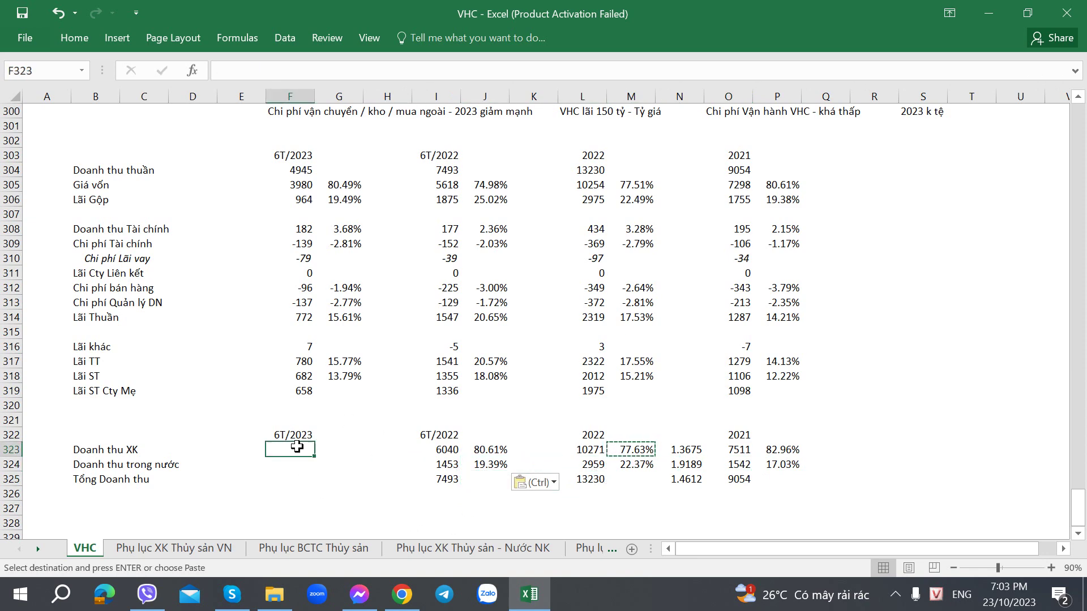
{"action": "key", "text": "alt+Tab"}
{"action": "key", "text": "alt+Tab"}
{"action": "type", "text": "3668"}
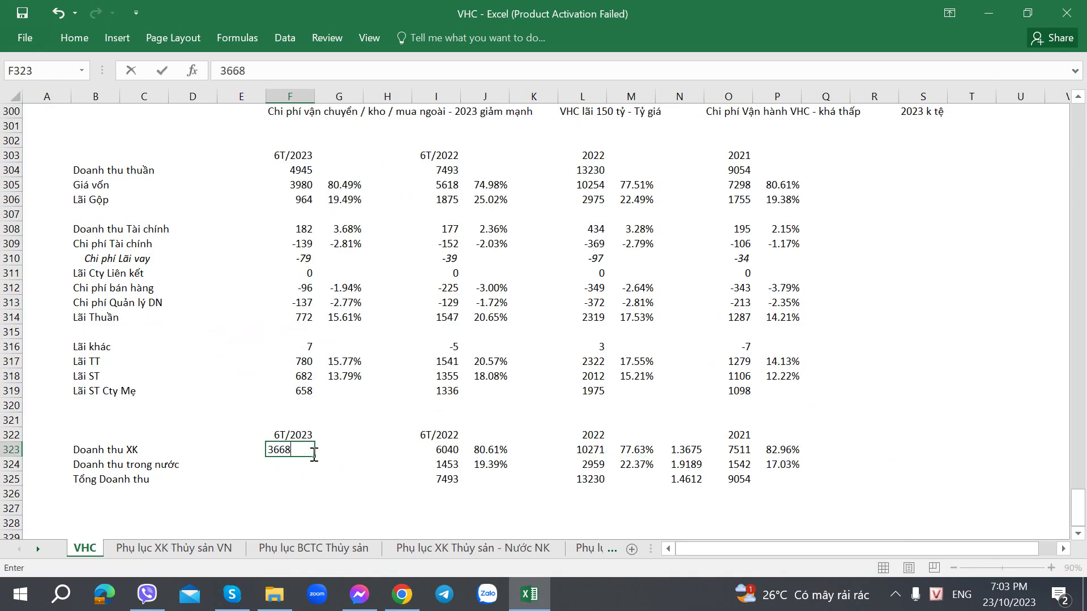
{"action": "left_click", "coordinate": [318, 461]}
Step: Enter the 6T/2023 domestic revenue 1276 in F324 and total revenue 4945 in F325 from the half-year report
{"action": "key", "text": "alt+Tab"}
{"action": "key", "text": "alt+Tab"}
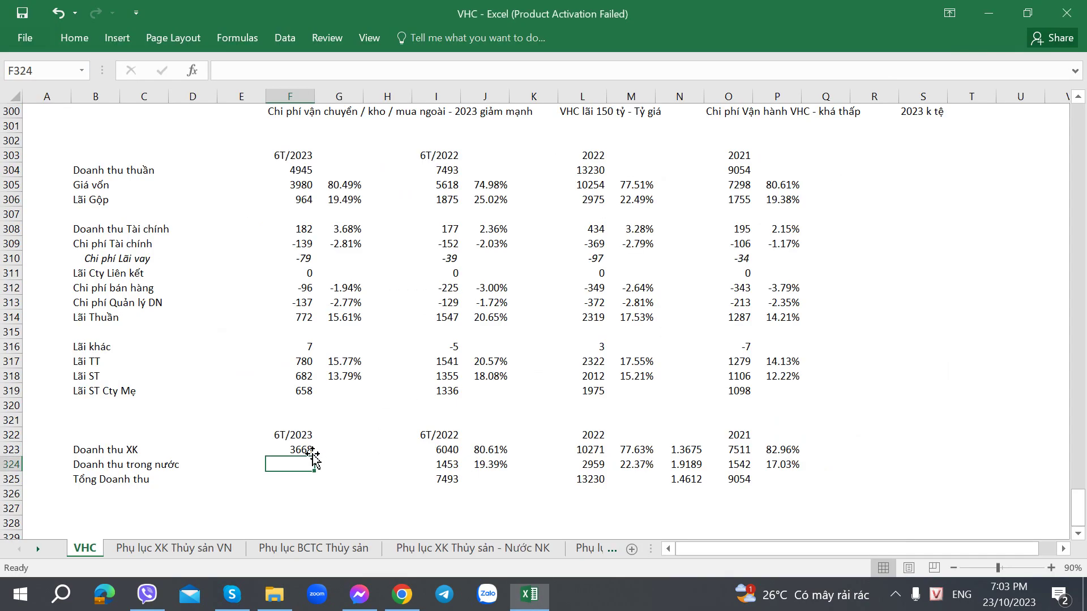
{"action": "type", "text": "1276"}
{"action": "key", "text": "Return"}
{"action": "key", "text": "alt+Tab"}
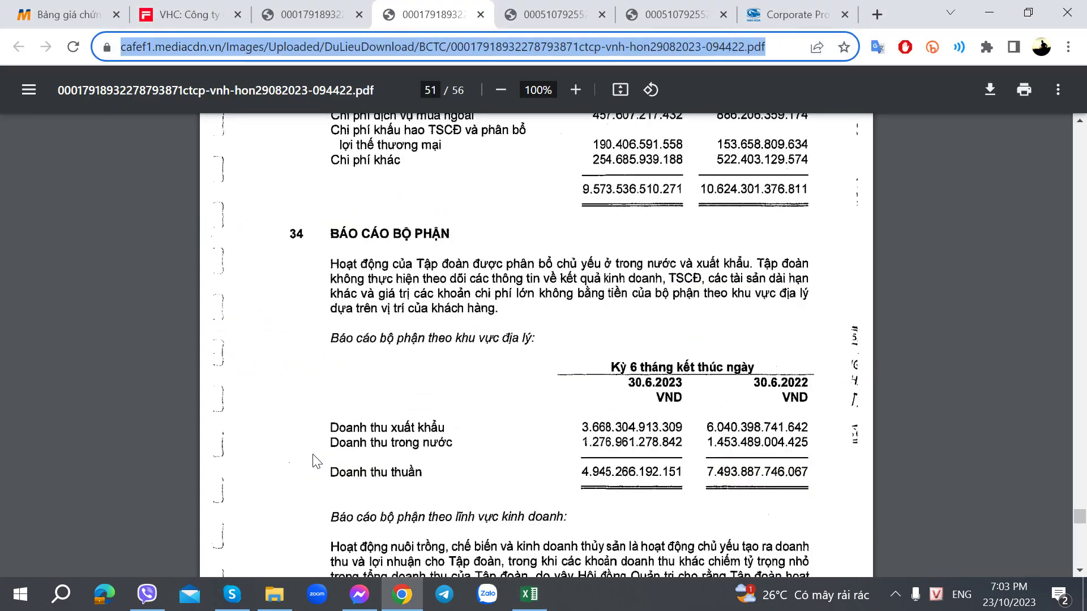
{"action": "key", "text": "alt+Tab"}
{"action": "type", "text": "4945"}
{"action": "key", "text": "Tab"}
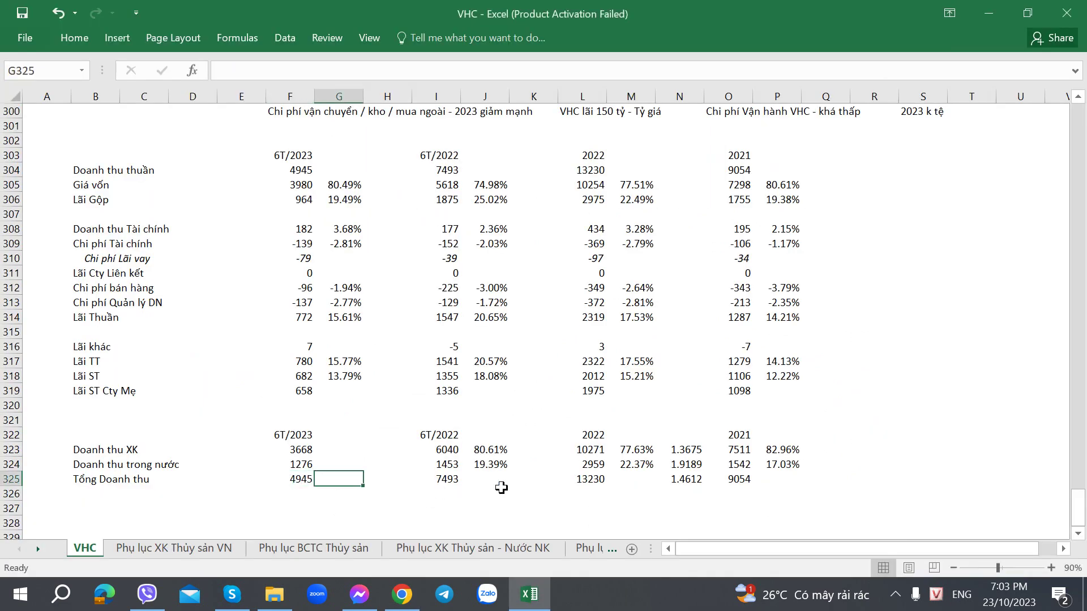
Step: Copy the year-on-year ratio formula from N325 to H323:H325 to compare 6T/2023 with 6T/2022
{"action": "left_click", "coordinate": [686, 481]}
{"action": "key", "text": "ctrl+c"}
{"action": "left_click", "coordinate": [400, 468]}
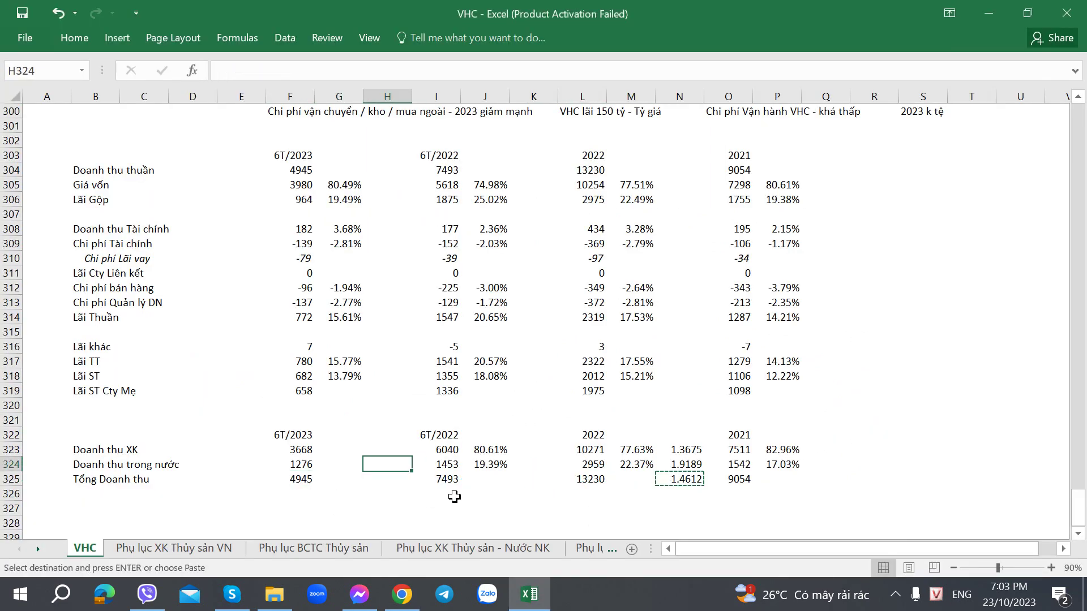
{"action": "key", "text": "Down"}
{"action": "key", "text": "ctrl+v"}
{"action": "key", "text": "Up"}
{"action": "key", "text": "ctrl+v"}
{"action": "key", "text": "Up"}
{"action": "key", "text": "ctrl+v"}
{"action": "key", "text": "Down"}
{"action": "key", "text": "Down"}
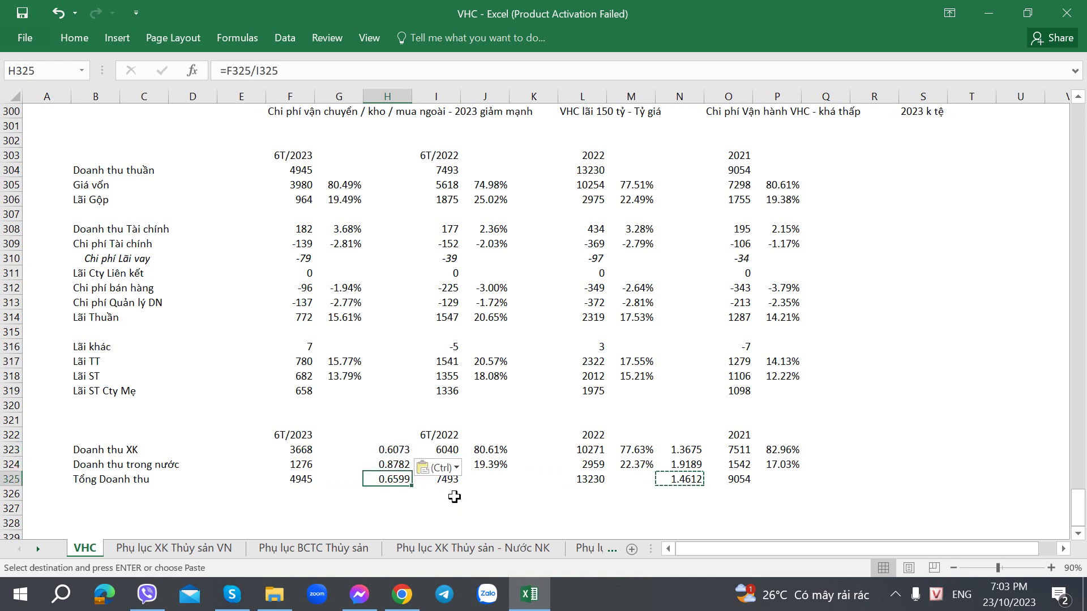
Step: Check the 6T/2023 to 6T/2022 ratios for export, domestic and total revenue in H323:H325
{"action": "left_click", "coordinate": [352, 466]}
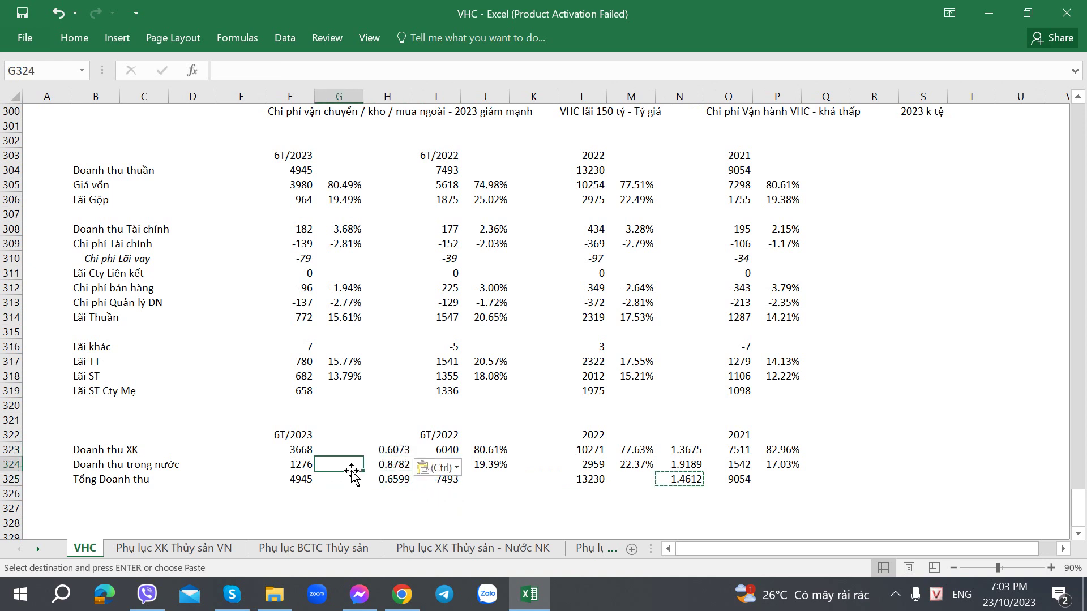
{"action": "left_click", "coordinate": [341, 451]}
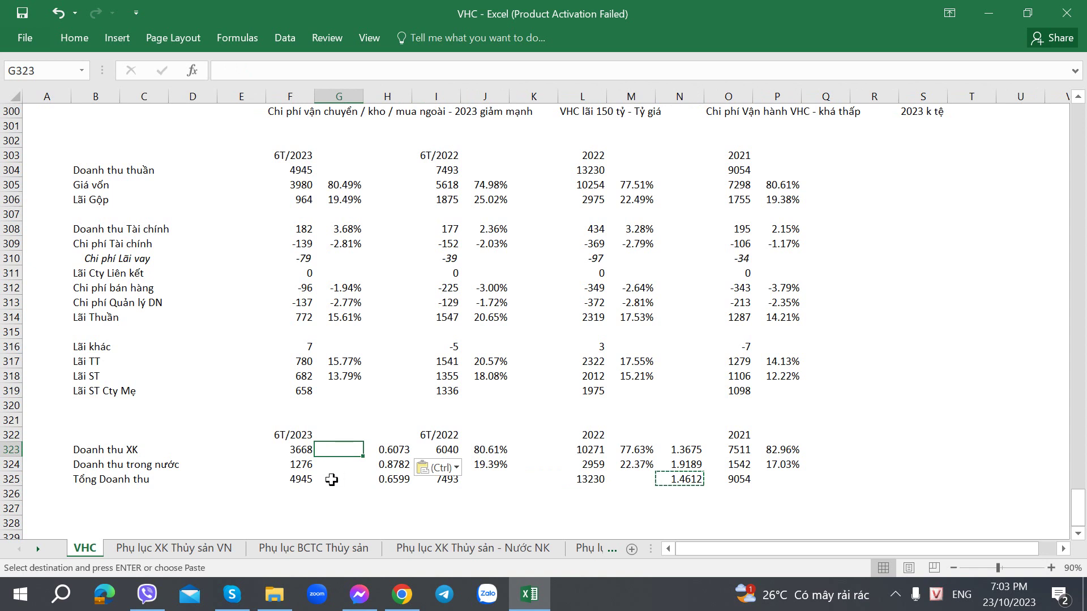
{"action": "key", "text": "Escape"}
{"action": "key", "text": "Right"}
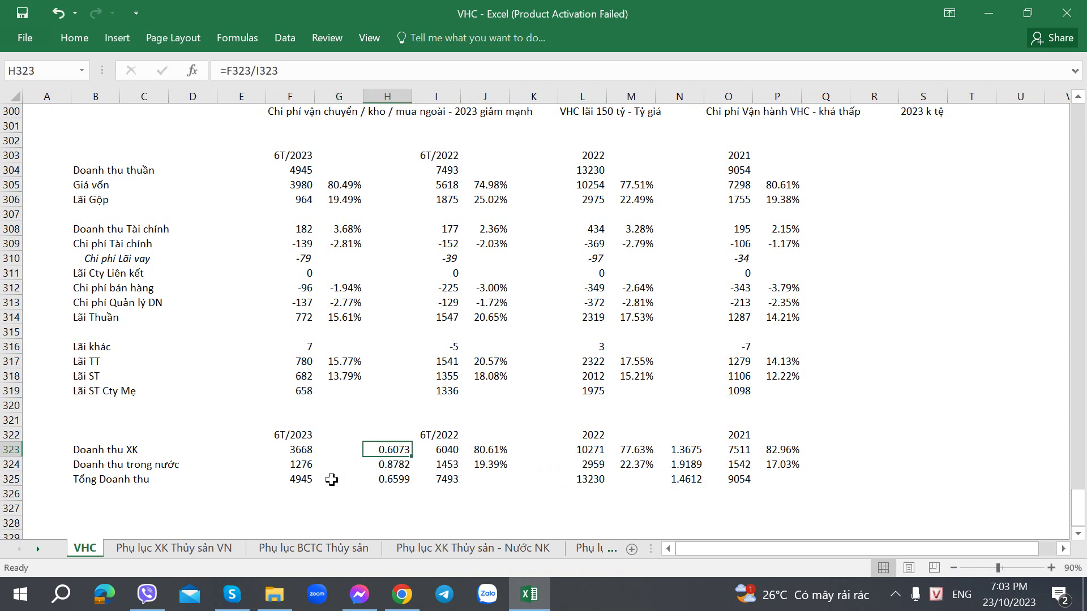
{"action": "left_click", "coordinate": [374, 465]}
{"action": "left_click", "coordinate": [375, 480]}
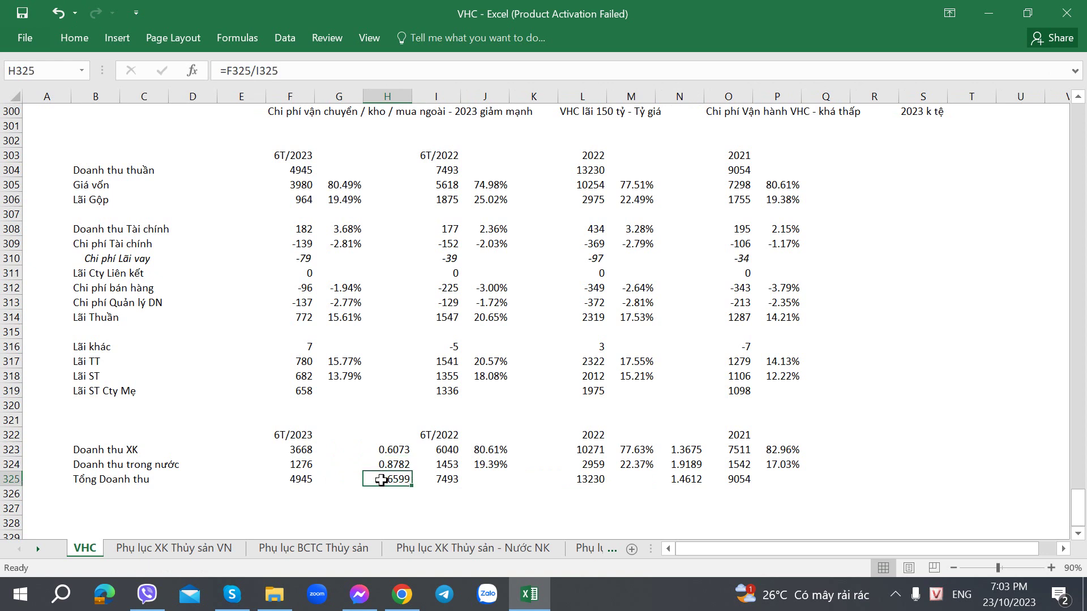
Step: Copy the share-of-total formula from J323 to the 6T/2023 export and domestic rows in G323 and G324
{"action": "left_click", "coordinate": [356, 453]}
{"action": "left_click", "coordinate": [471, 449]}
{"action": "key", "text": "ctrl+c"}
{"action": "key", "text": "Left"}
{"action": "key", "text": "Left"}
{"action": "key", "text": "Left"}
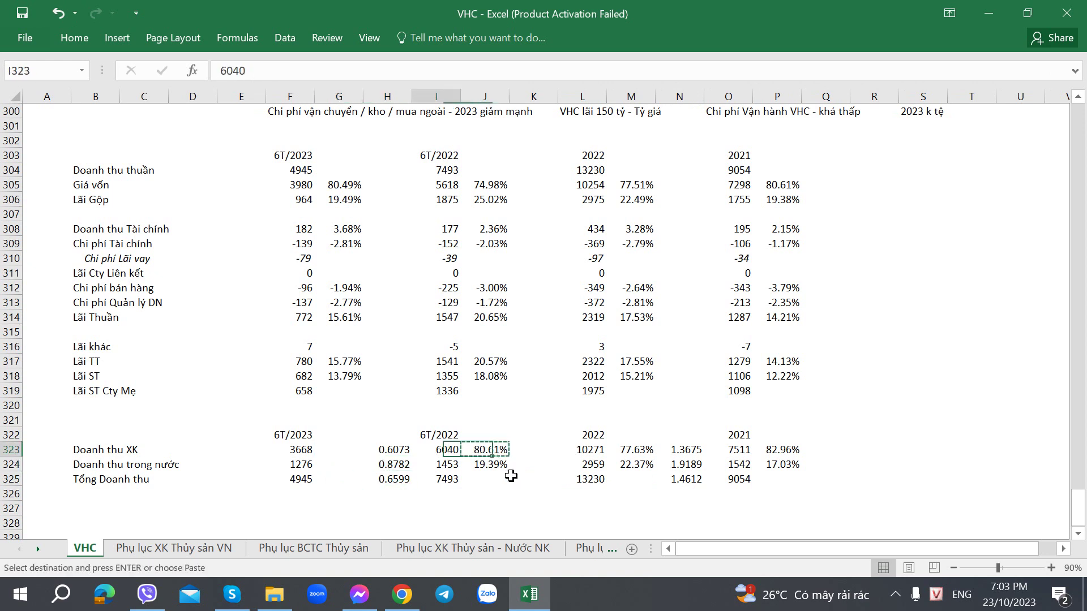
{"action": "key", "text": "ctrl+v"}
{"action": "key", "text": "Down"}
{"action": "key", "text": "ctrl+v"}
{"action": "key", "text": "Down"}
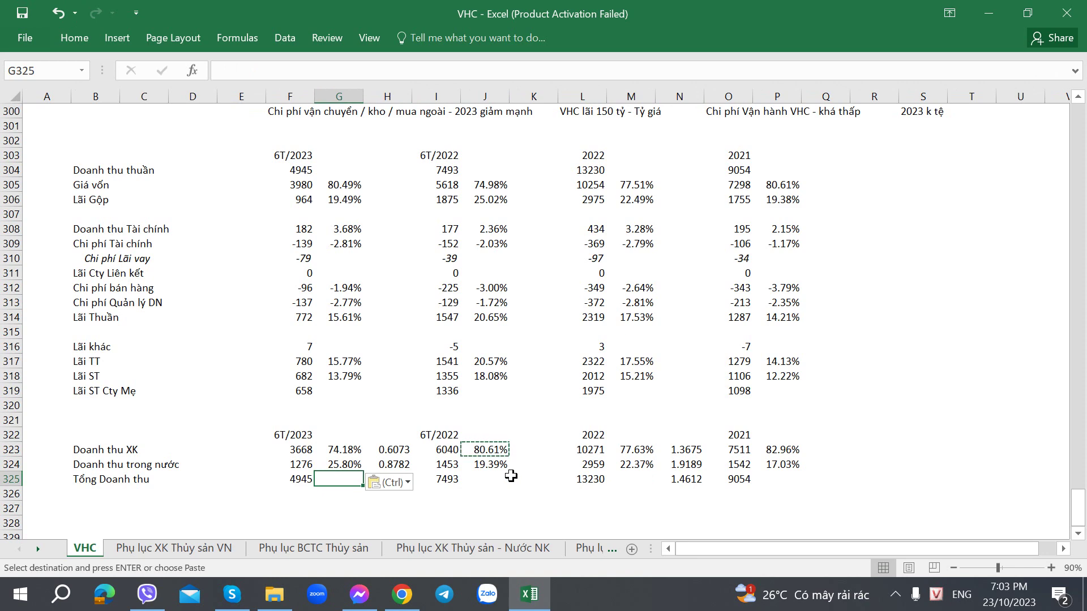
Step: Insert a blank row above the period headings of the export and domestic revenue table at row 322
{"action": "scroll", "coordinate": [511, 476], "scroll_direction": "down", "scroll_amount": 1}
{"action": "scroll", "coordinate": [511, 476], "scroll_direction": "up", "scroll_amount": 2}
{"action": "scroll", "coordinate": [511, 476], "scroll_direction": "down", "scroll_amount": 2}
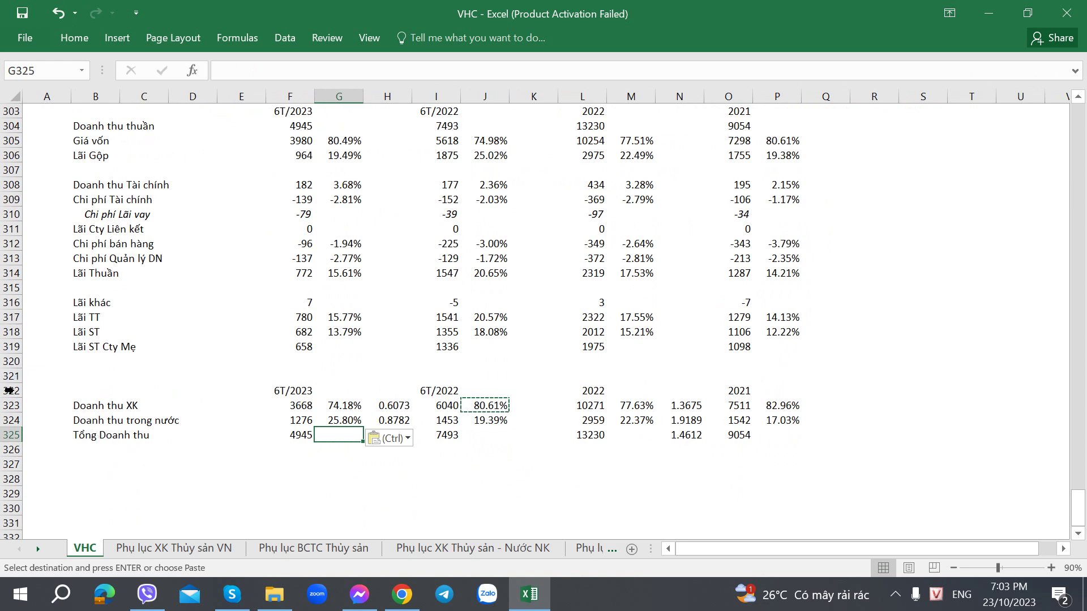
{"action": "left_click", "coordinate": [9, 391]}
{"action": "right_click", "coordinate": [9, 391]}
{"action": "left_click", "coordinate": [52, 266]}
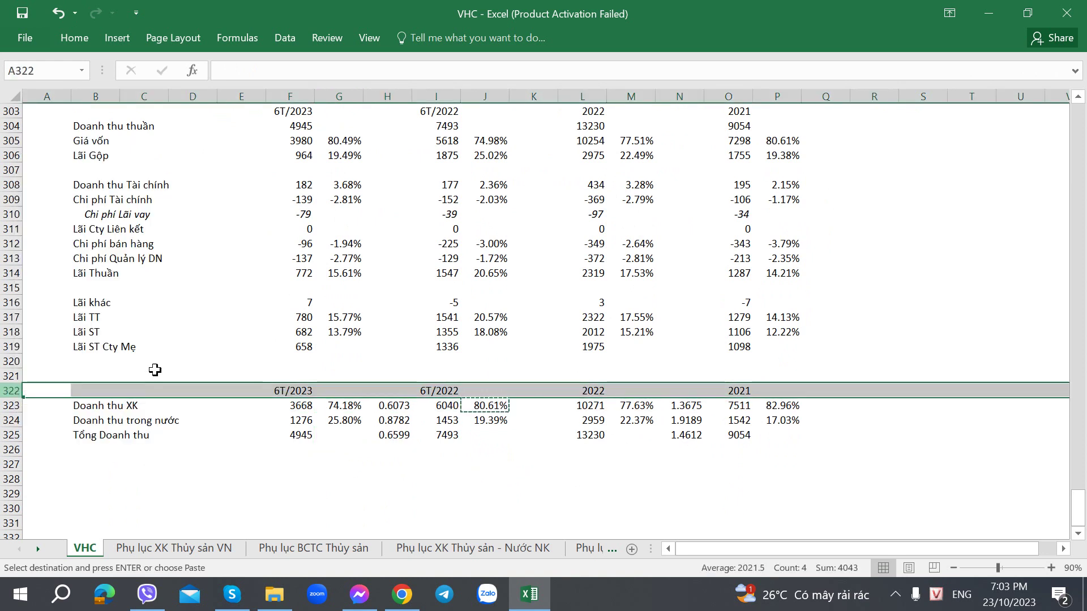
Step: Enter the note "Tỷ trọng trong nước - Cao lên" in B321 above the revenue breakdown
{"action": "left_click", "coordinate": [155, 373]}
{"action": "left_click", "coordinate": [99, 376]}
{"action": "type", "text": "X"}
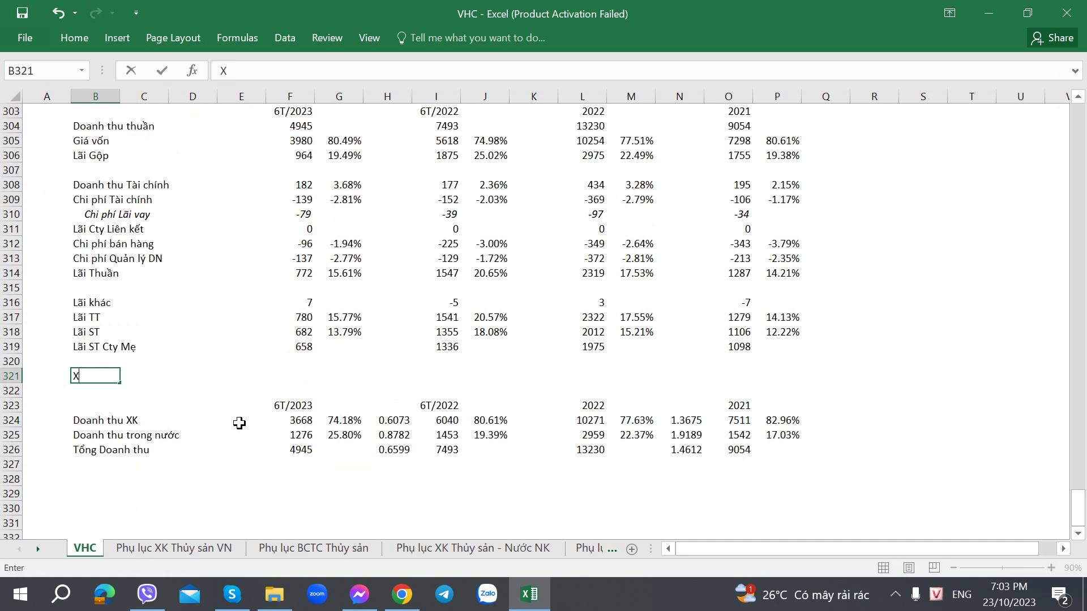
{"action": "key", "text": "BackSpace"}
{"action": "type", "text": "Tỷ trọng"}
{"action": "type", "text": " trong nươ"}
{"action": "type", "text": "c - Cao lên"}
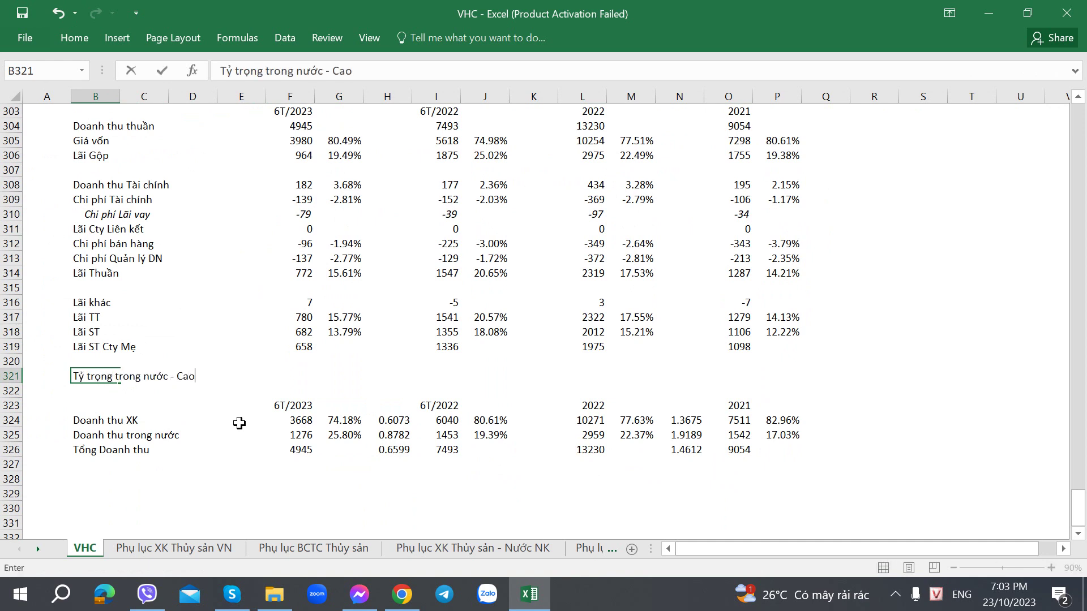
{"action": "key", "text": "Return"}
Step: Extend the note in B321 with "do khó khăn trong XK"
{"action": "key", "text": "Right"}
{"action": "key", "text": "Right"}
{"action": "key", "text": "Right"}
{"action": "key", "text": "Up"}
{"action": "key", "text": "Left"}
{"action": "key", "text": "Left"}
{"action": "key", "text": "Left"}
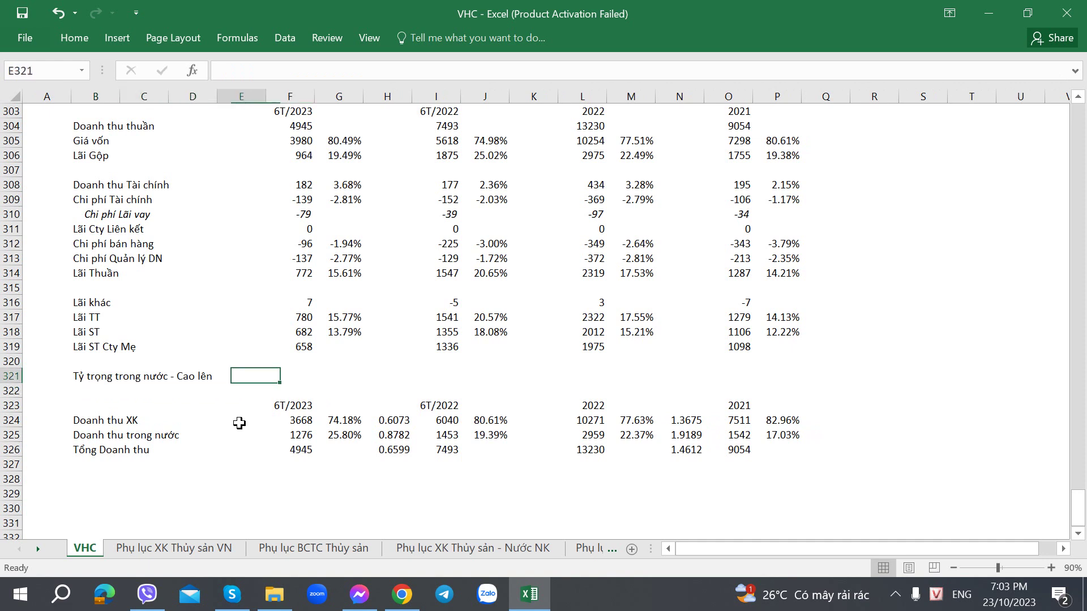
{"action": "key", "text": "F2"}
{"action": "type", "text": "do"}
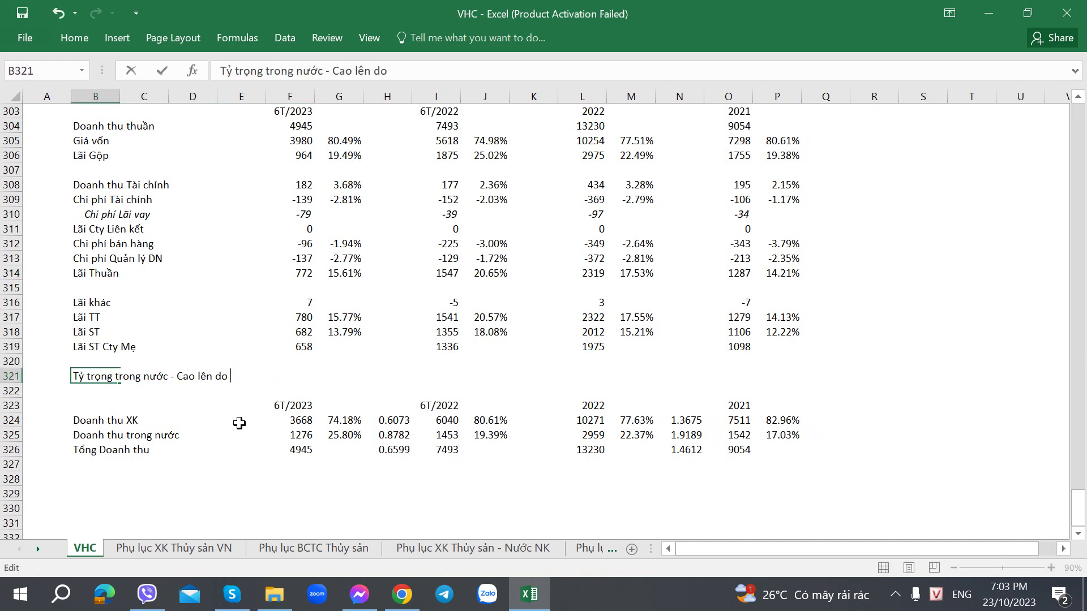
{"action": "type", "text": " khó khan trong XK"}
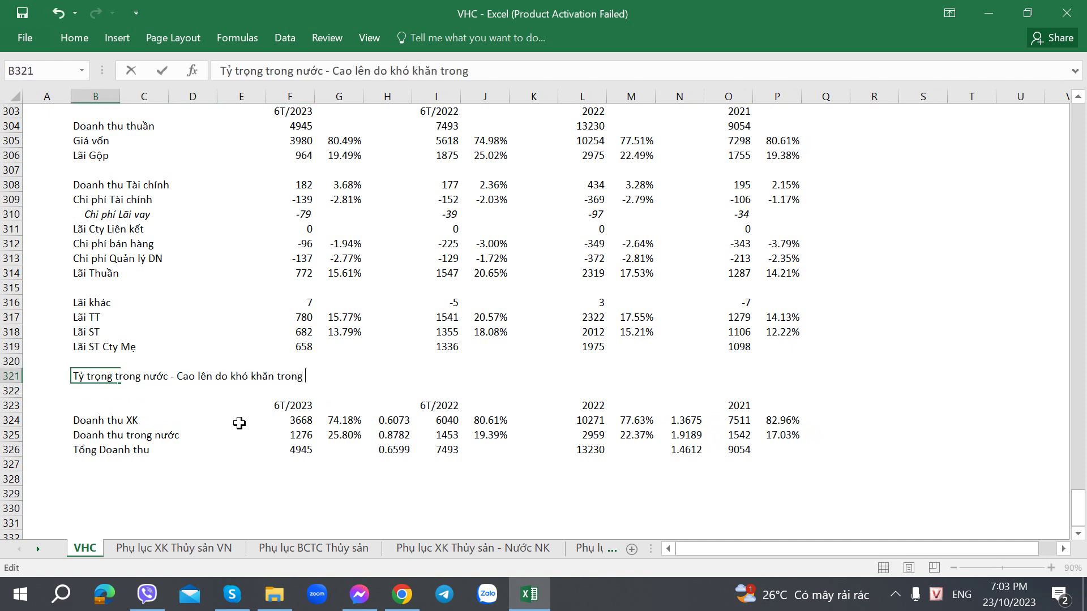
{"action": "key", "text": "Return"}
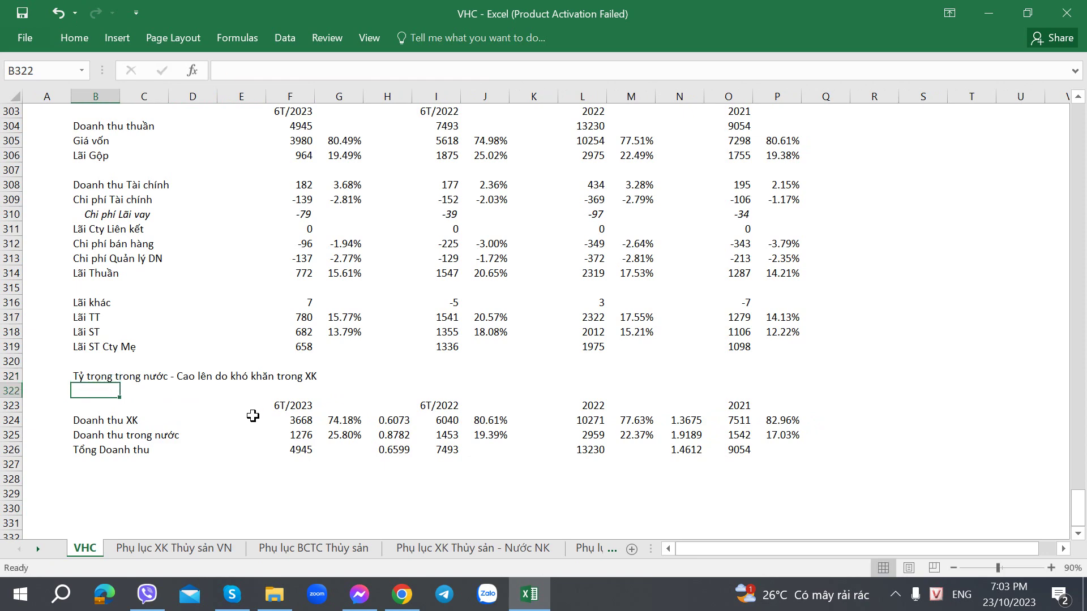
Step: Switch to the half-year report in Chrome and read notes 35 and 36 on non-cash transactions and related parties
{"action": "key", "text": "alt+Tab"}
{"action": "scroll", "coordinate": [250, 416], "scroll_direction": "down", "scroll_amount": 5}
{"action": "scroll", "coordinate": [246, 408], "scroll_direction": "down", "scroll_amount": 6}
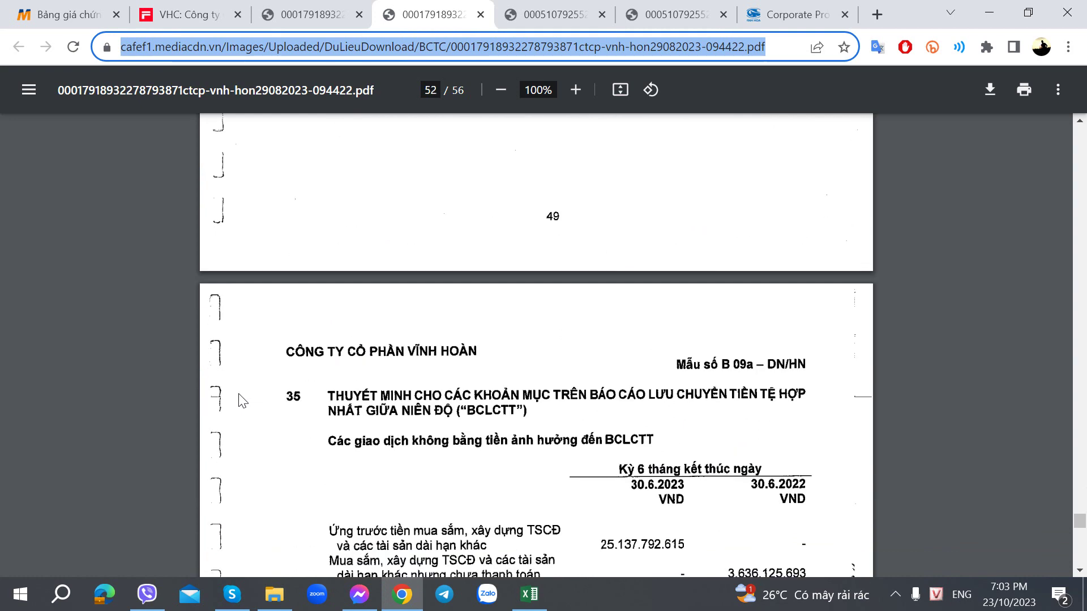
{"action": "scroll", "coordinate": [242, 399], "scroll_direction": "up", "scroll_amount": 5}
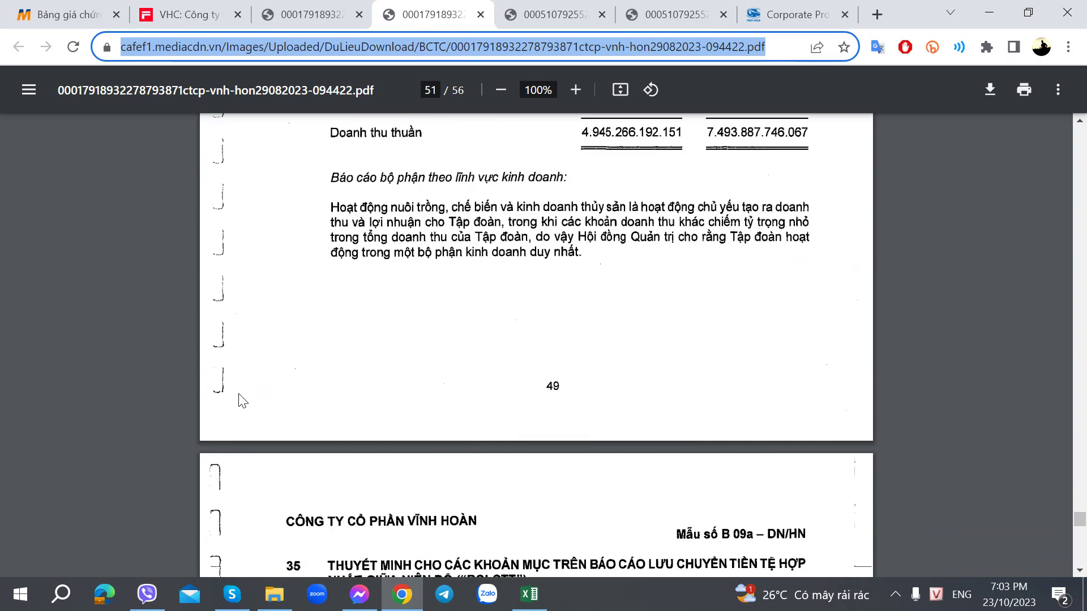
{"action": "scroll", "coordinate": [242, 401], "scroll_direction": "down", "scroll_amount": 5}
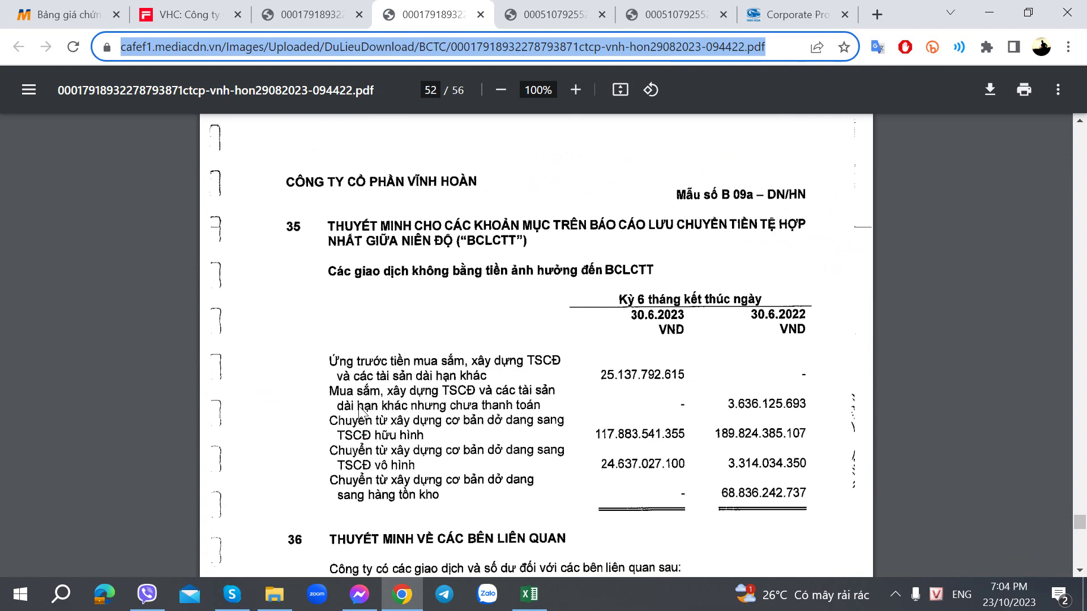
{"action": "scroll", "coordinate": [448, 401], "scroll_direction": "down", "scroll_amount": 4}
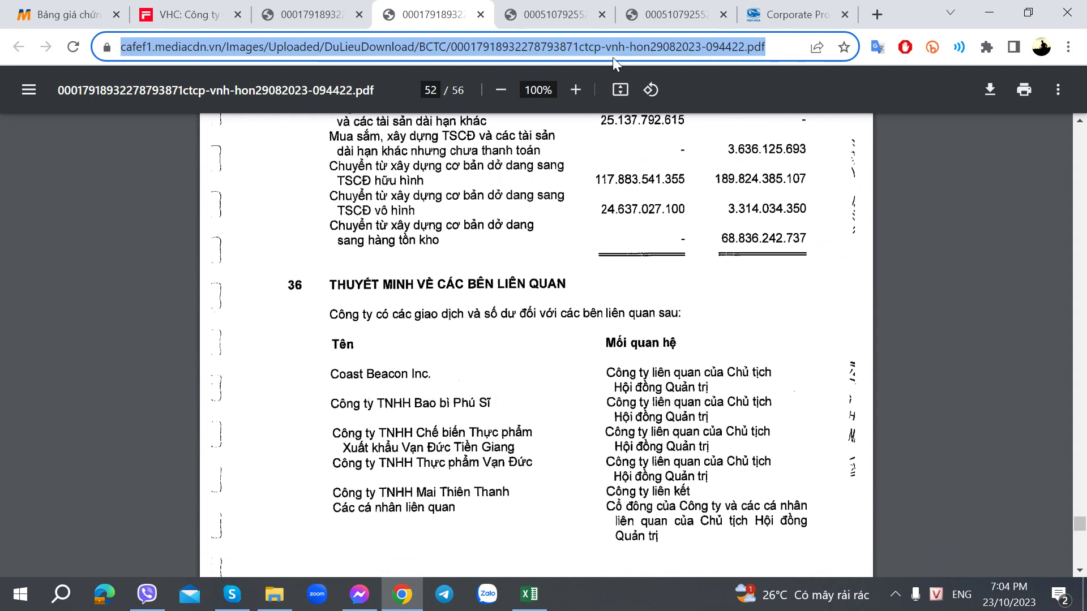
{"action": "left_click", "coordinate": [449, 389]}
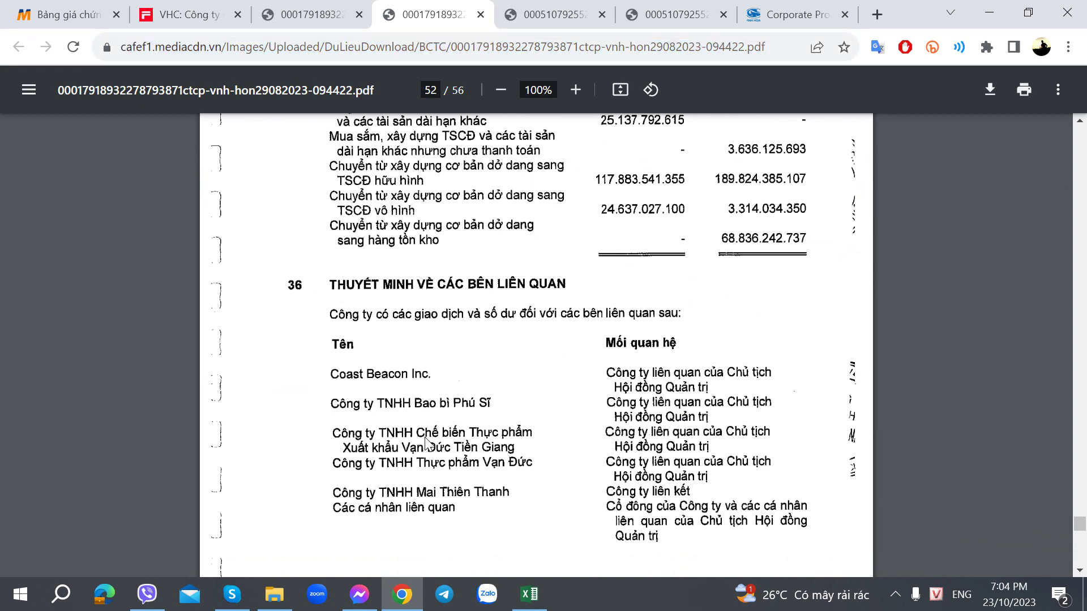
Step: Return to the Excel sheet and enter the heading "Giao dịch có liên quan" in B328 below the revenue table
{"action": "key", "text": "alt+Tab"}
{"action": "scroll", "coordinate": [100, 418], "scroll_direction": "down", "scroll_amount": 2}
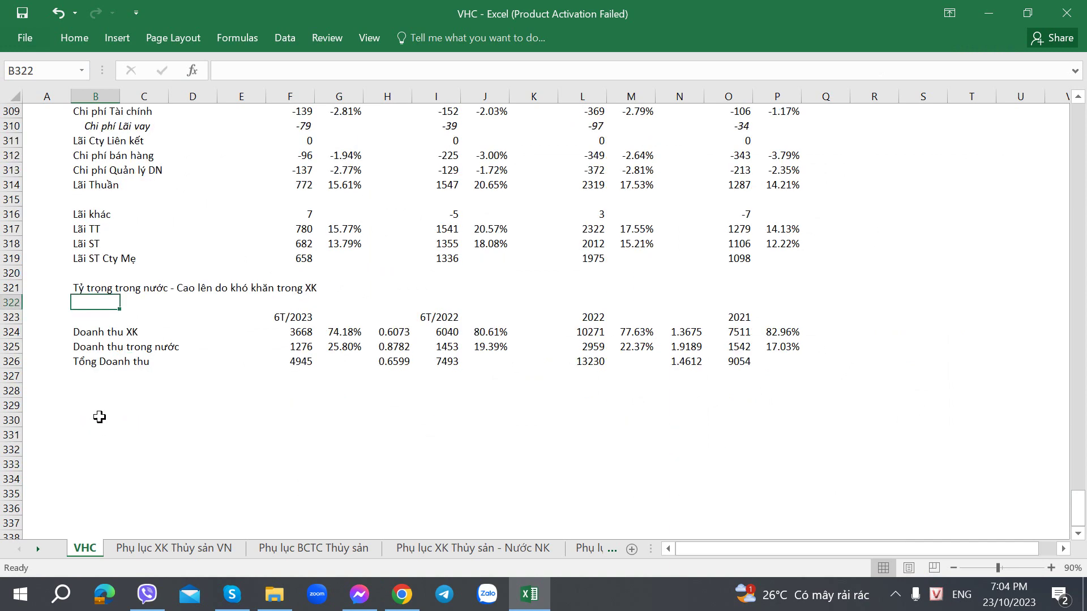
{"action": "left_click", "coordinate": [92, 391]}
{"action": "left_click", "coordinate": [92, 405]}
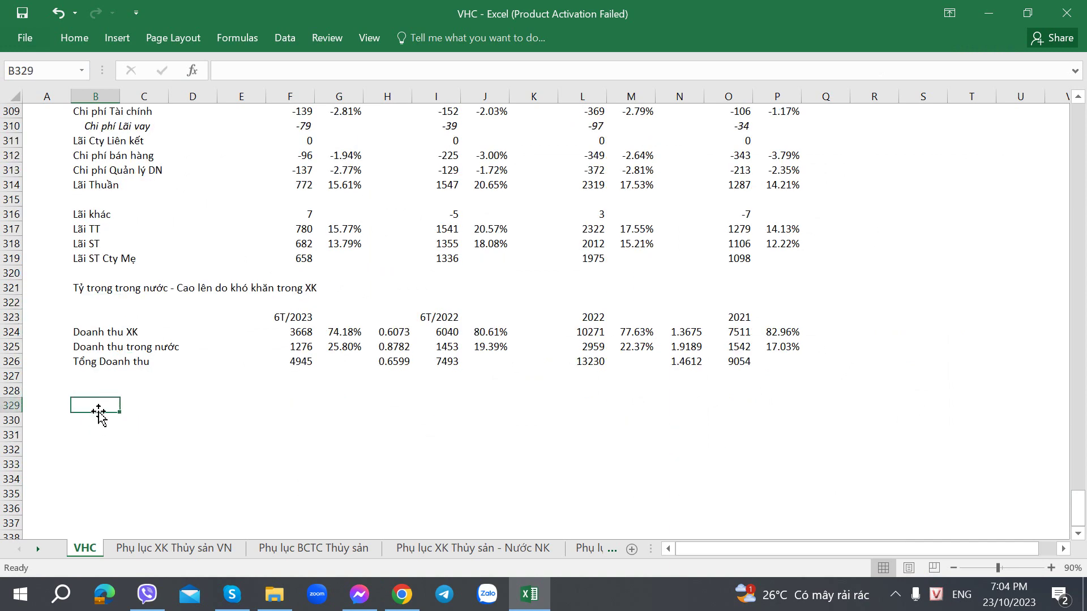
{"action": "key", "text": "alt+Tab"}
{"action": "key", "text": "alt+Tab"}
{"action": "key", "text": "Up"}
{"action": "type", "text": "Giao dịc"}
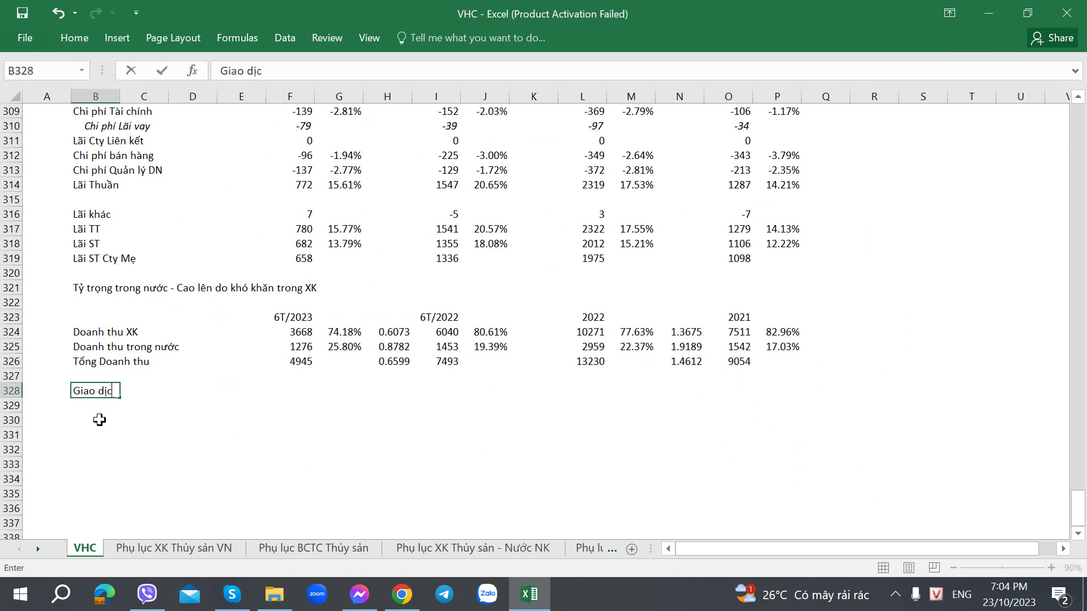
{"action": "type", "text": "h cos liên quan"}
{"action": "key", "text": "Right"}
{"action": "key", "text": "Right"}
{"action": "key", "text": "Right"}
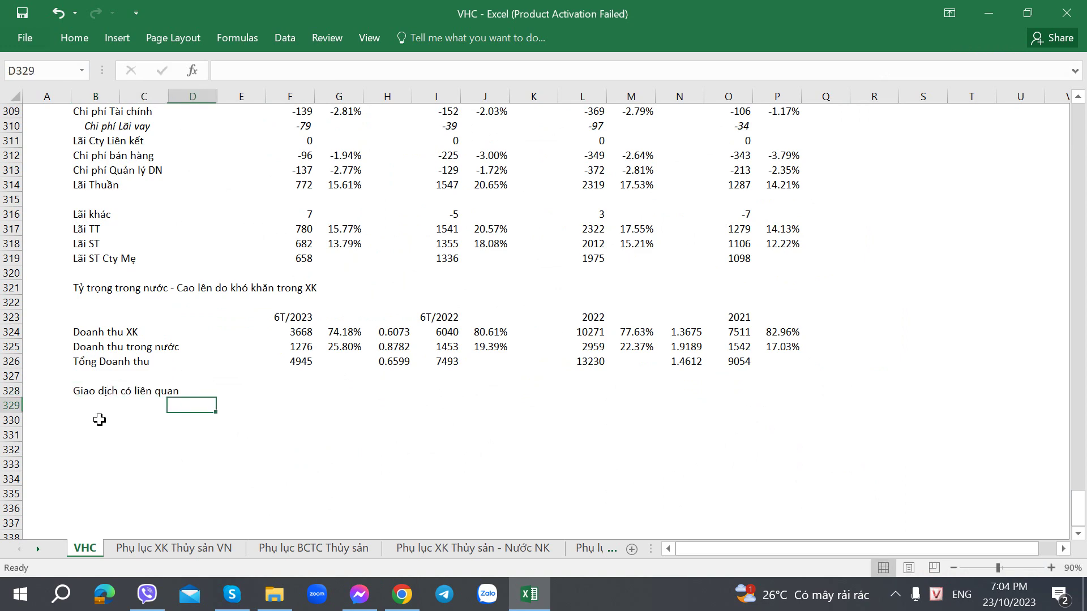
Step: Enter "Coast Beacon Inc" in F328 beside the related-party heading, taking the name from note 36 of the half-year report
{"action": "key", "text": "alt+Tab"}
{"action": "key", "text": "alt+Tab"}
{"action": "key", "text": "Right"}
{"action": "key", "text": "alt+Tab"}
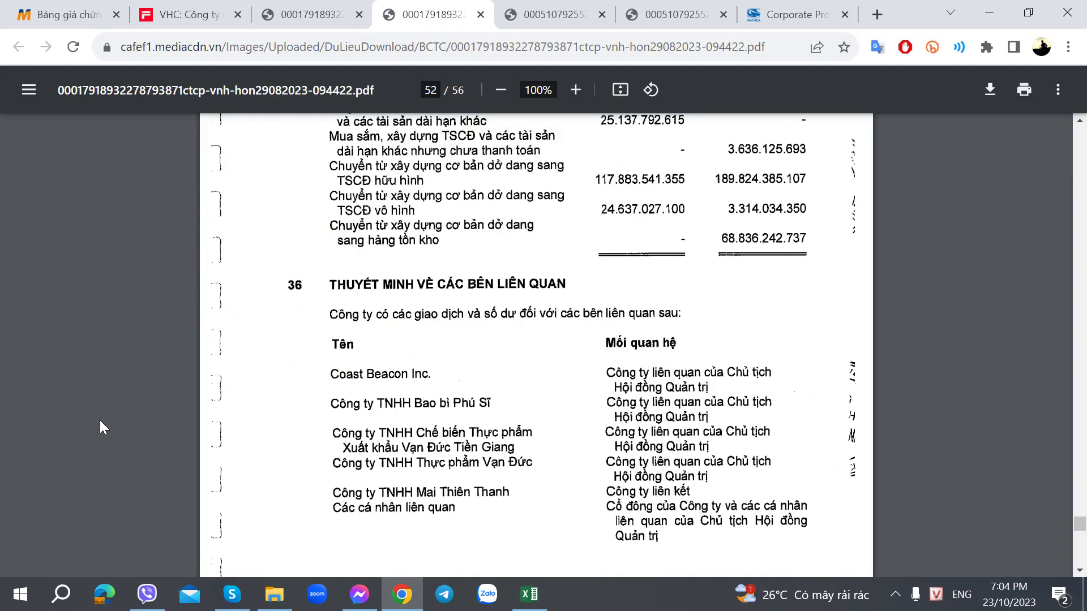
{"action": "key", "text": "alt+Tab"}
{"action": "type", "text": "Cóast"}
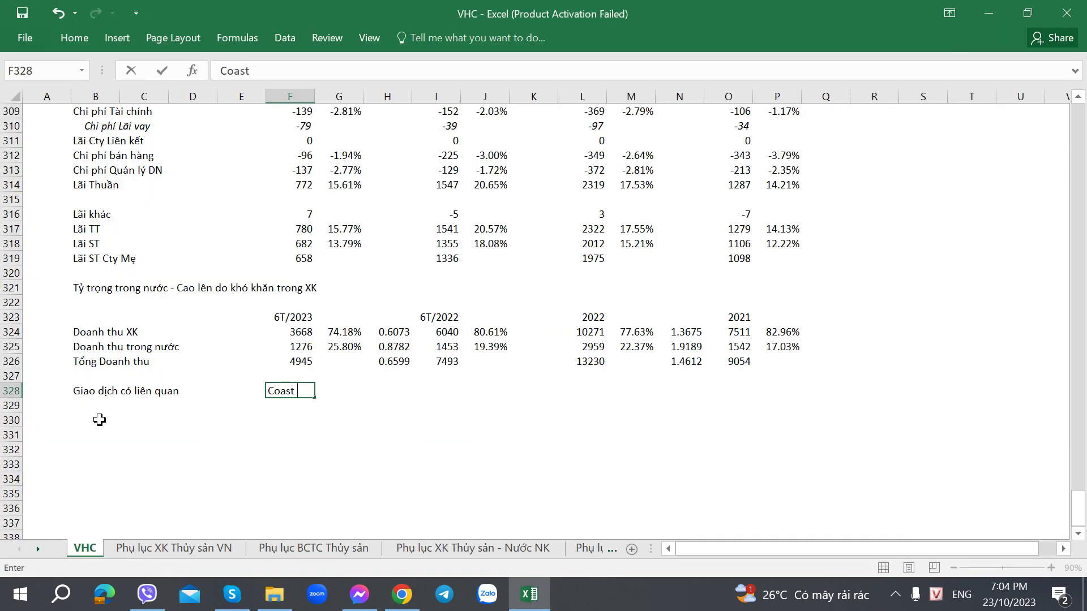
{"action": "key", "text": "alt+Tab"}
{"action": "key", "text": "alt+Tab"}
{"action": "type", "text": "Beacon"}
{"action": "key", "text": "alt+Tab"}
{"action": "key", "text": "alt+Tab"}
{"action": "type", "text": "Inc"}
Step: Enter the relationship "Liên quan Chủ tịch" in I328 for Coast Beacon Inc, based on note 36
{"action": "key", "text": "Tab"}
{"action": "key", "text": "Tab"}
{"action": "key", "text": "Tab"}
{"action": "key", "text": "alt+Tab"}
{"action": "key", "text": "alt+Tab"}
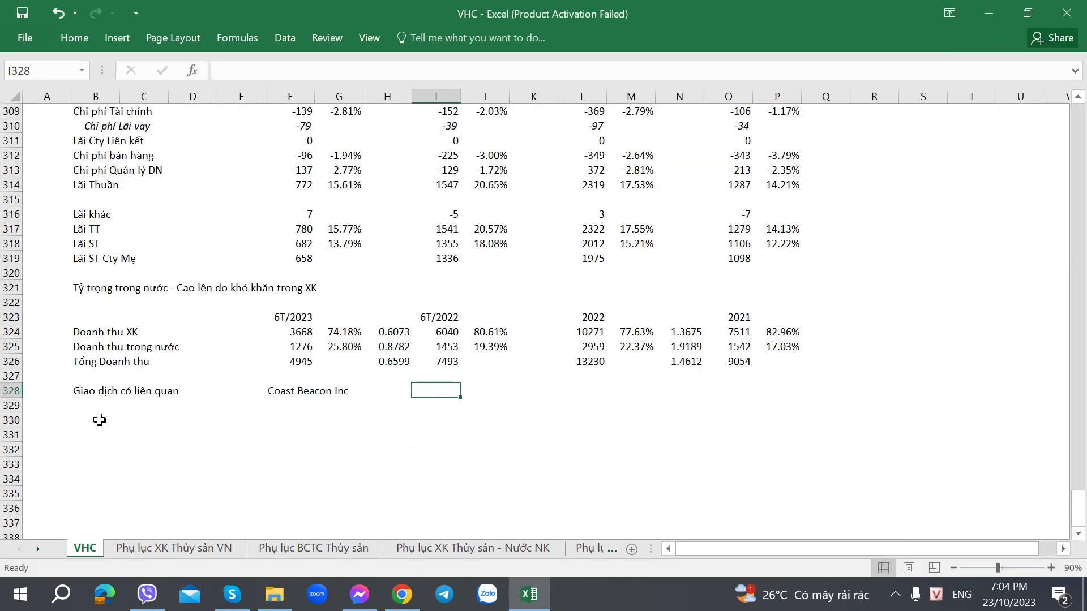
{"action": "type", "text": "Liên quan Chủ tịch"}
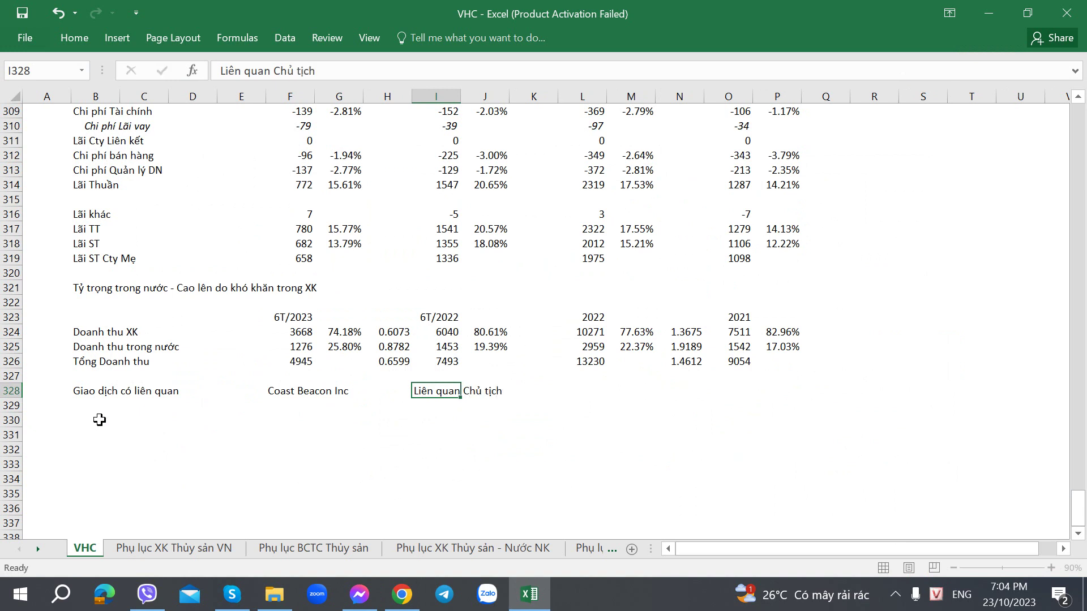
Step: Review the related-party list in the Chrome report and search Google for "Vĩnh Hoàn bán Vạn Đức Tiền Giang"
{"action": "key", "text": "alt+Tab"}
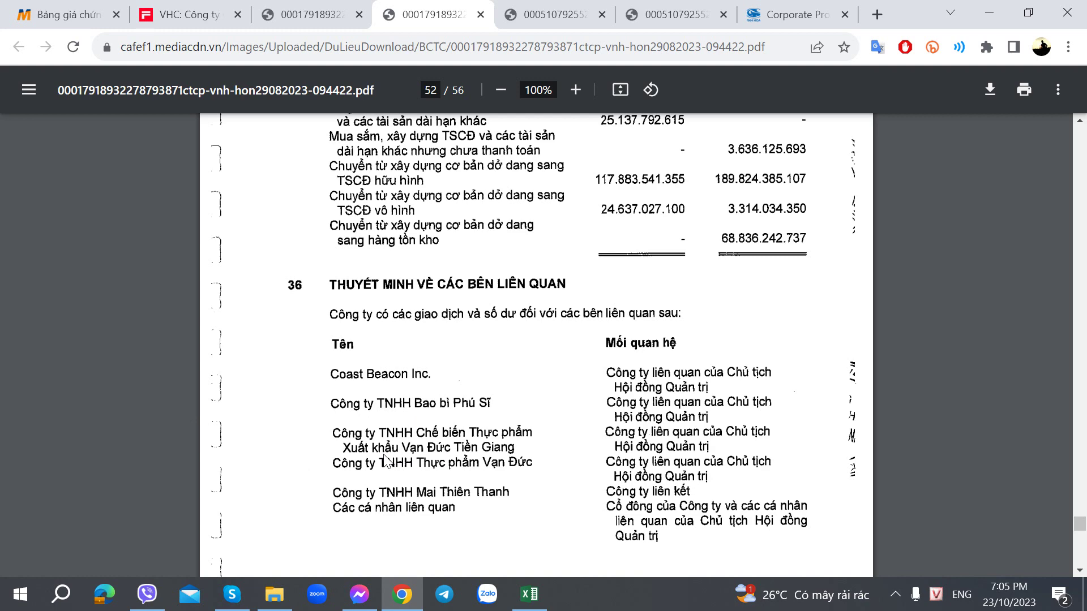
{"action": "scroll", "coordinate": [466, 530], "scroll_direction": "down", "scroll_amount": 2}
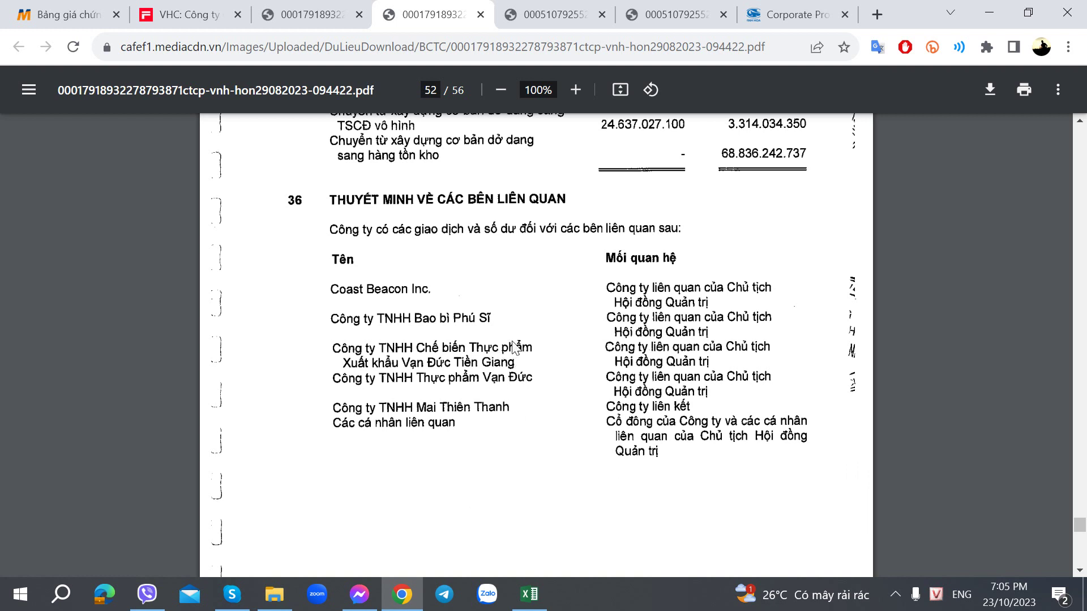
{"action": "left_click", "coordinate": [755, 9]}
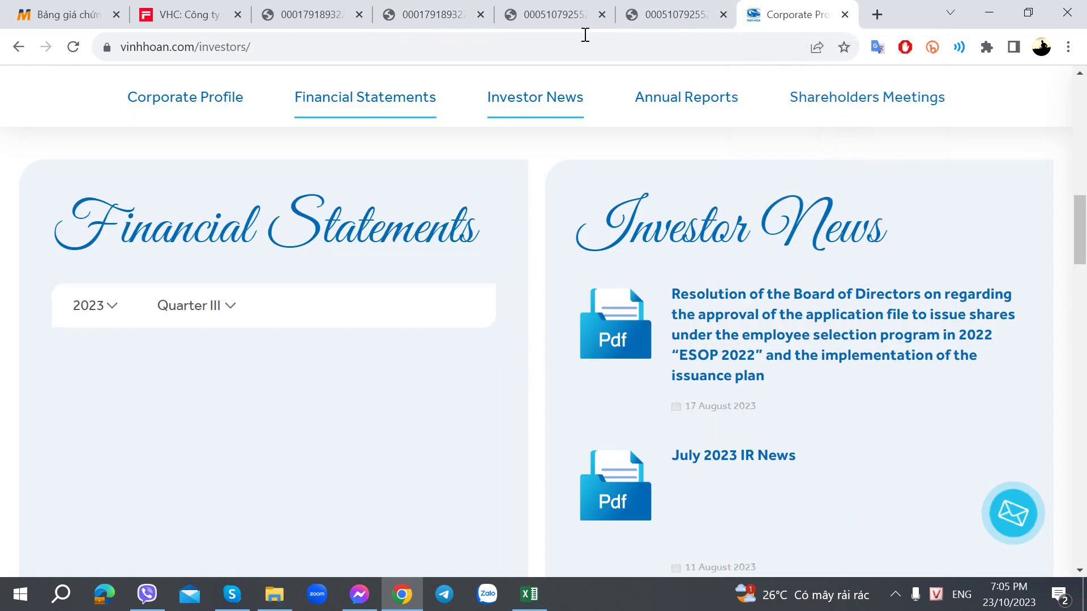
{"action": "left_click", "coordinate": [456, 50]}
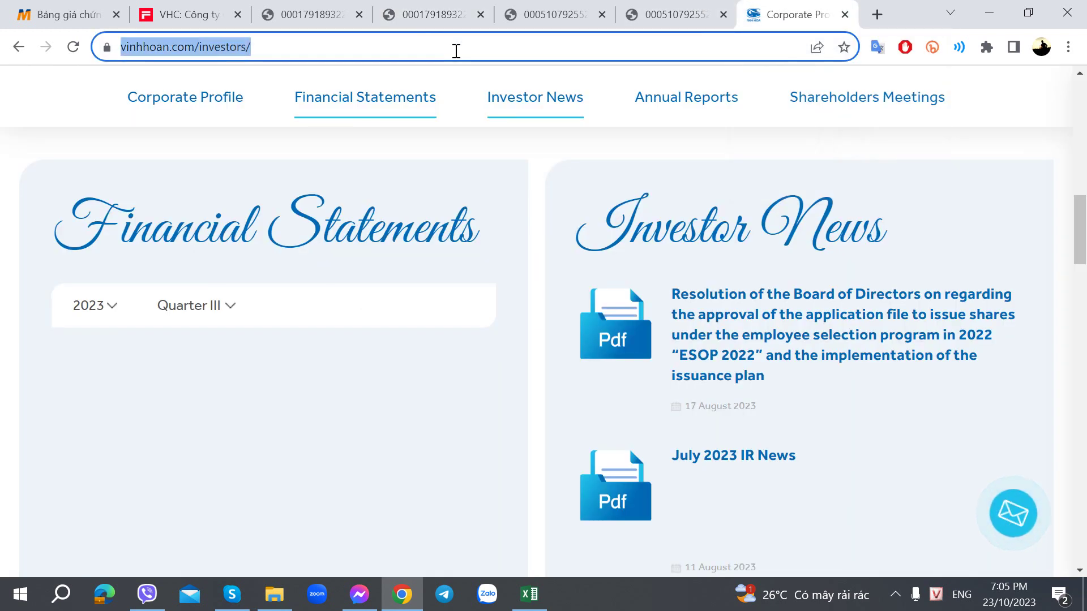
{"action": "type", "text": "Viĩnh"}
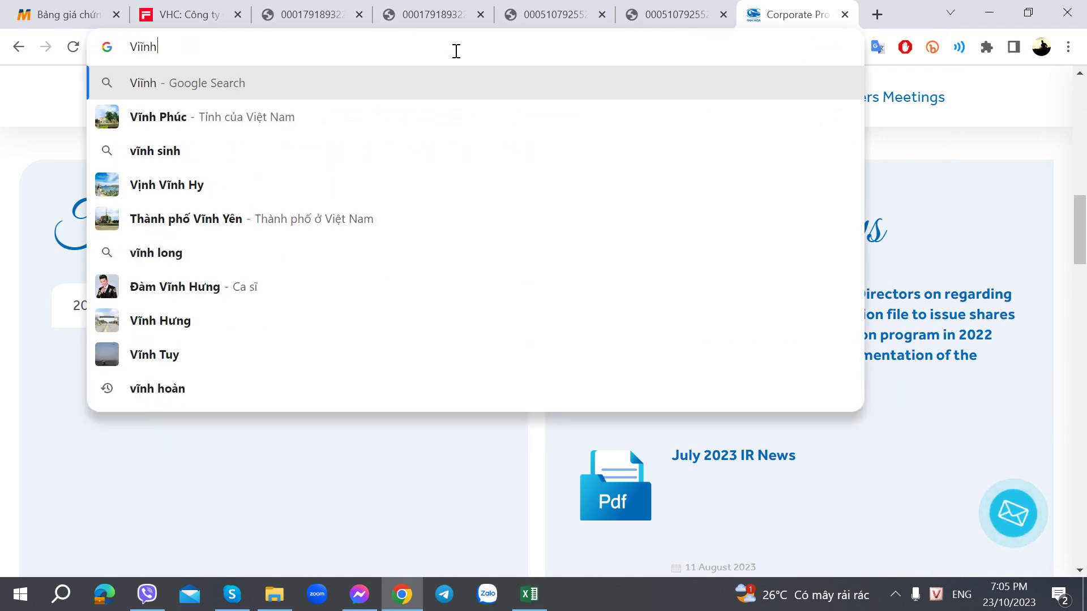
{"action": "type", "text": " Hóanf bas V"}
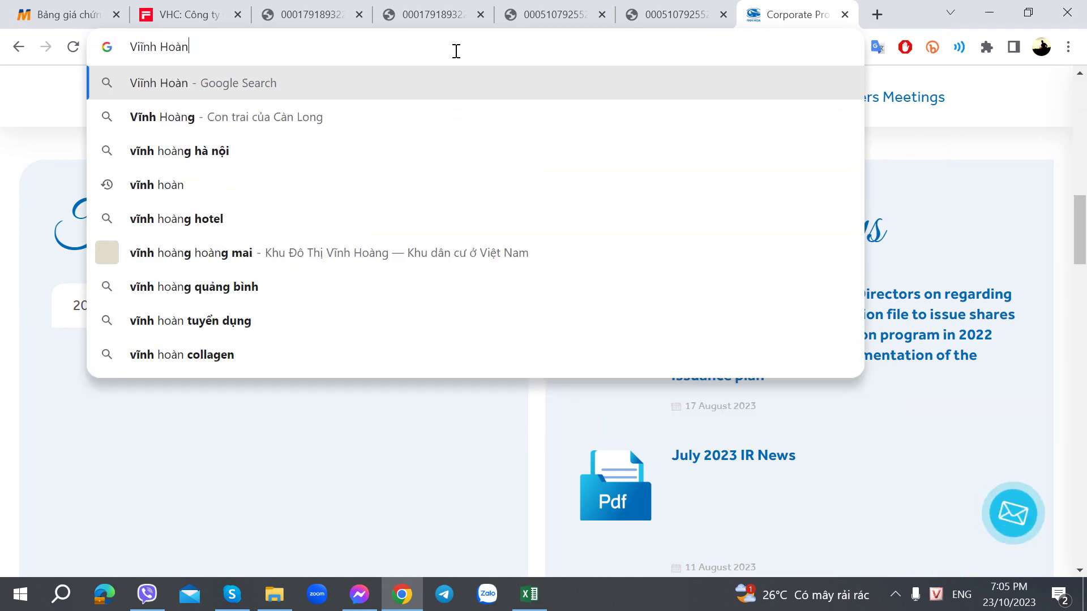
{"action": "key", "text": "BackSpace"}
{"action": "key", "text": "BackSpace"}
{"action": "type", "text": "n Va"}
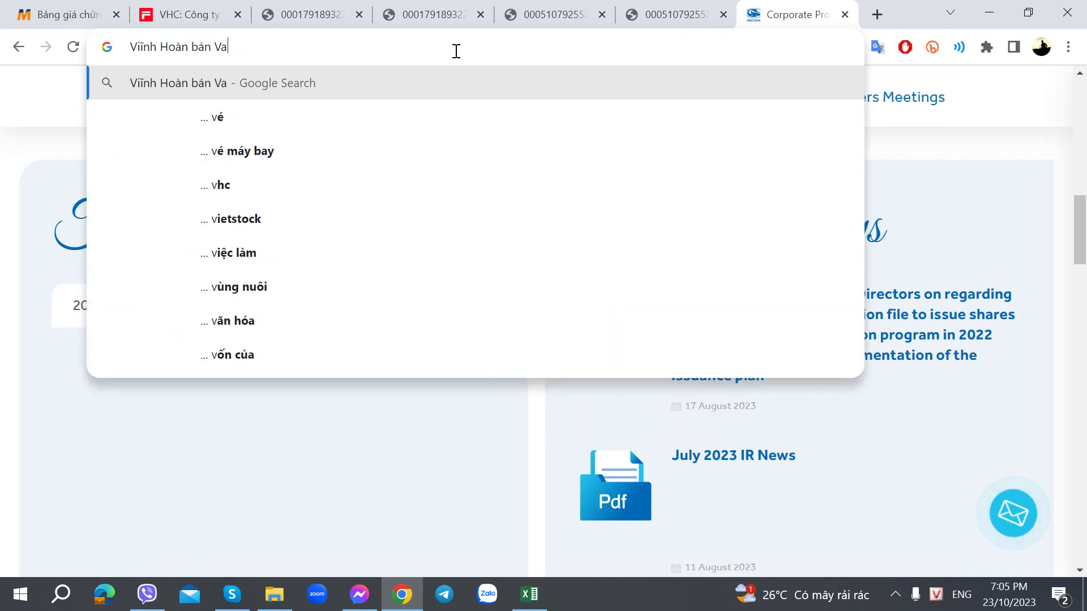
{"action": "type", "text": "nj DDuwcs Tieenf Giang"}
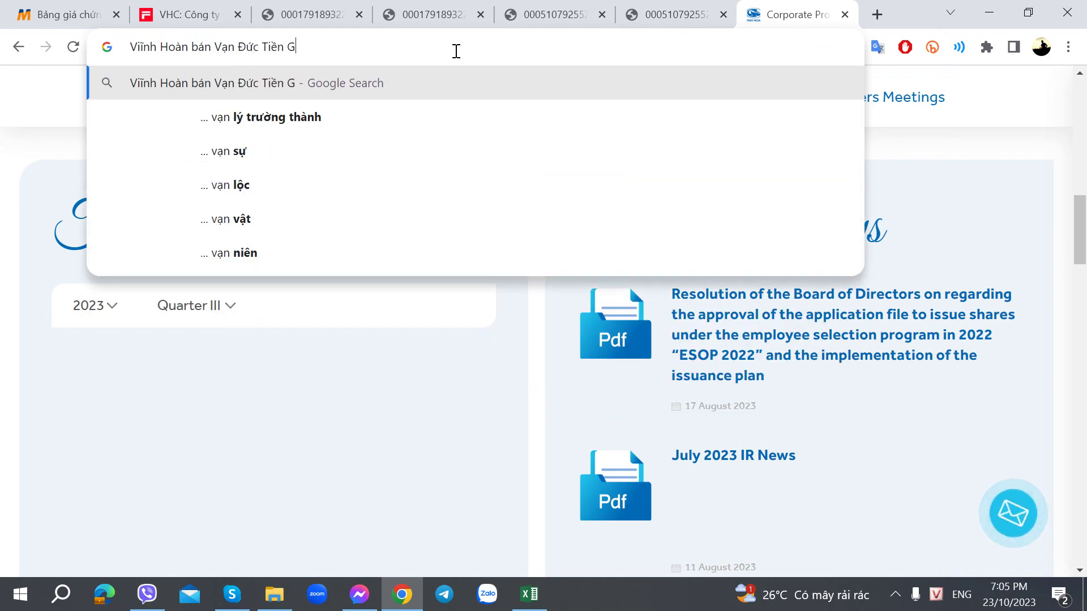
{"action": "key", "text": "Return"}
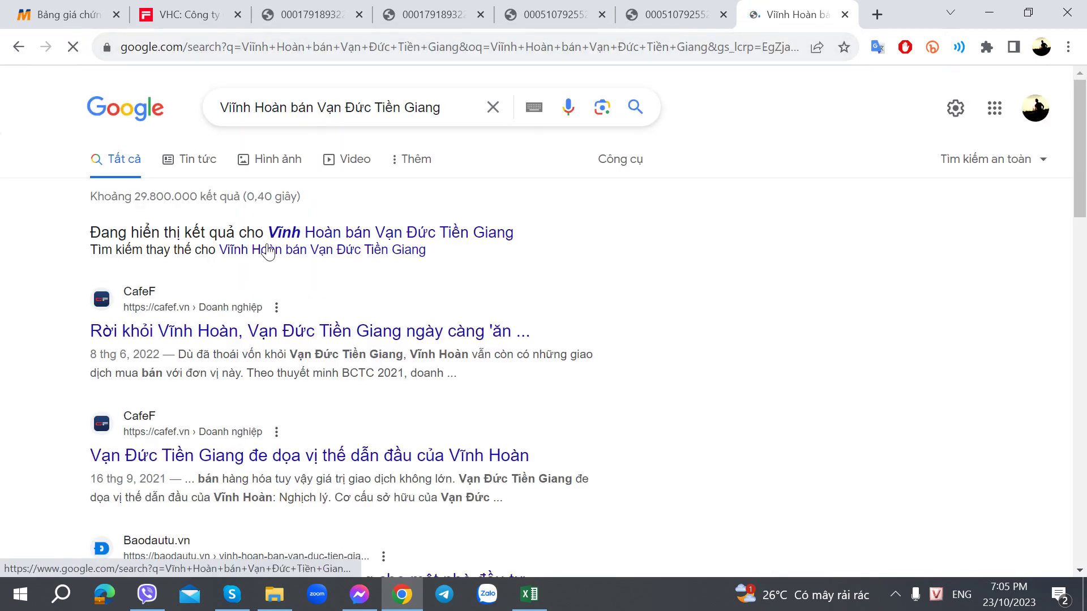
{"action": "left_click", "coordinate": [302, 237]}
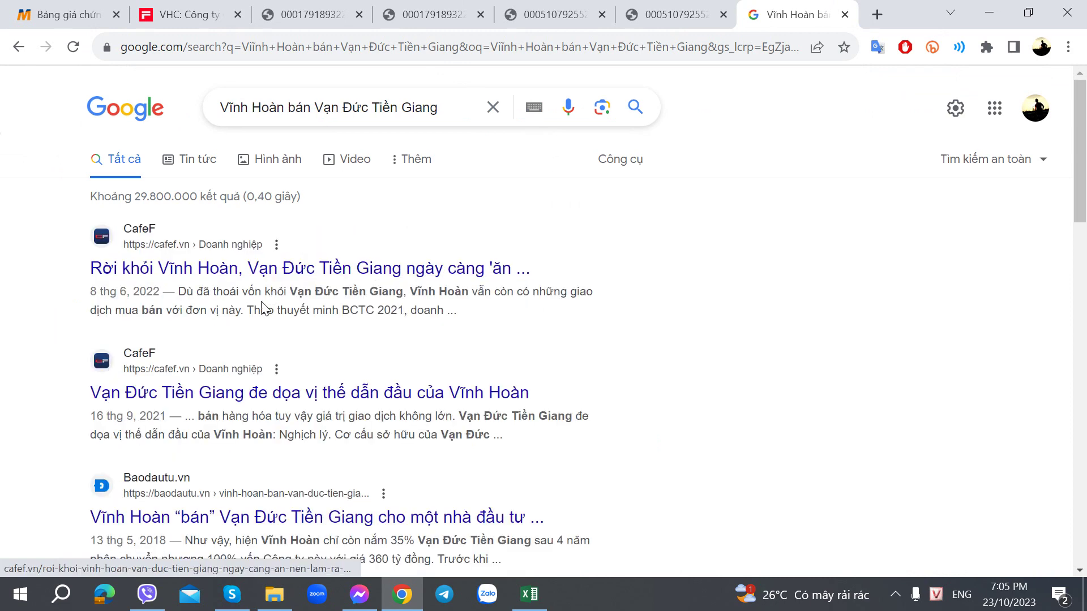
Step: Open the CafeF article "Rời khỏi Vĩnh Hoàn, Vạn Đức Tiền Giang ngày càng 'ăn nên làm ra'" and read its section on exports and business results
{"action": "middle_click", "coordinate": [277, 273]}
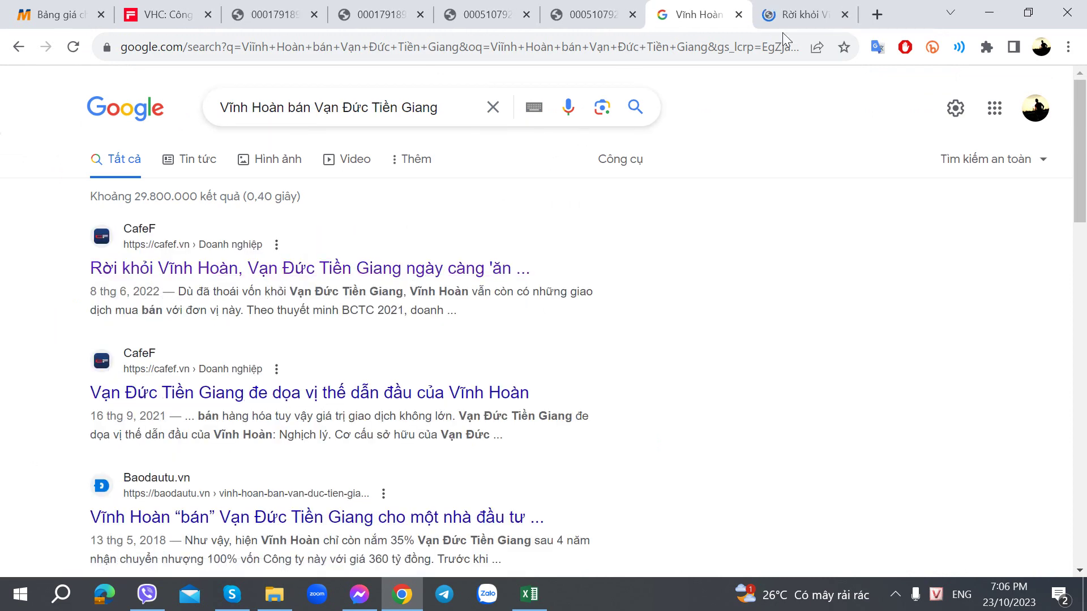
{"action": "left_click", "coordinate": [793, 15]}
{"action": "scroll", "coordinate": [313, 344], "scroll_direction": "down", "scroll_amount": 4}
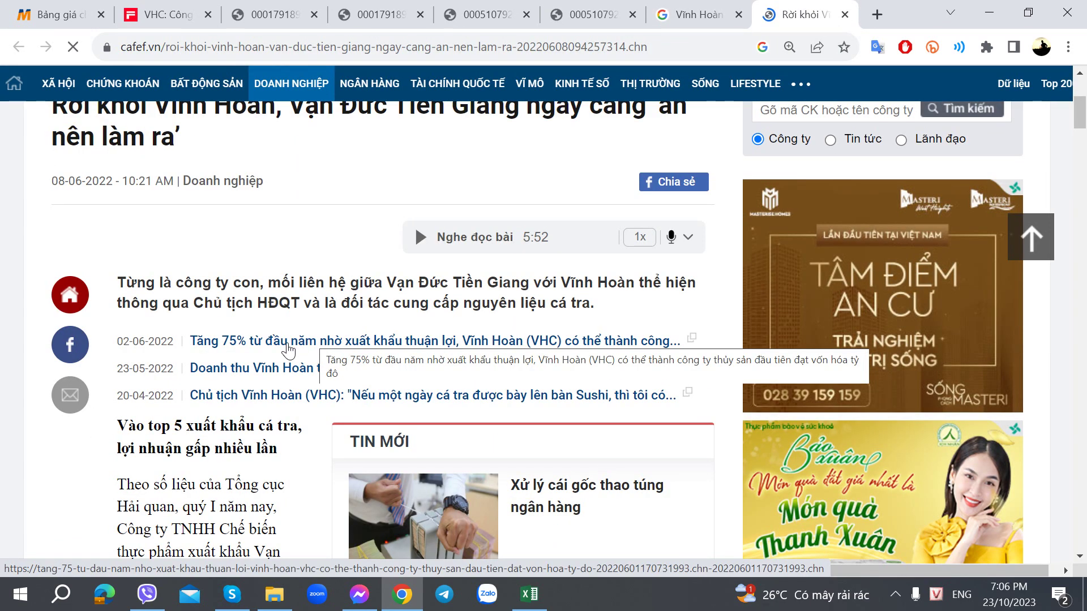
{"action": "scroll", "coordinate": [289, 343], "scroll_direction": "down", "scroll_amount": 1}
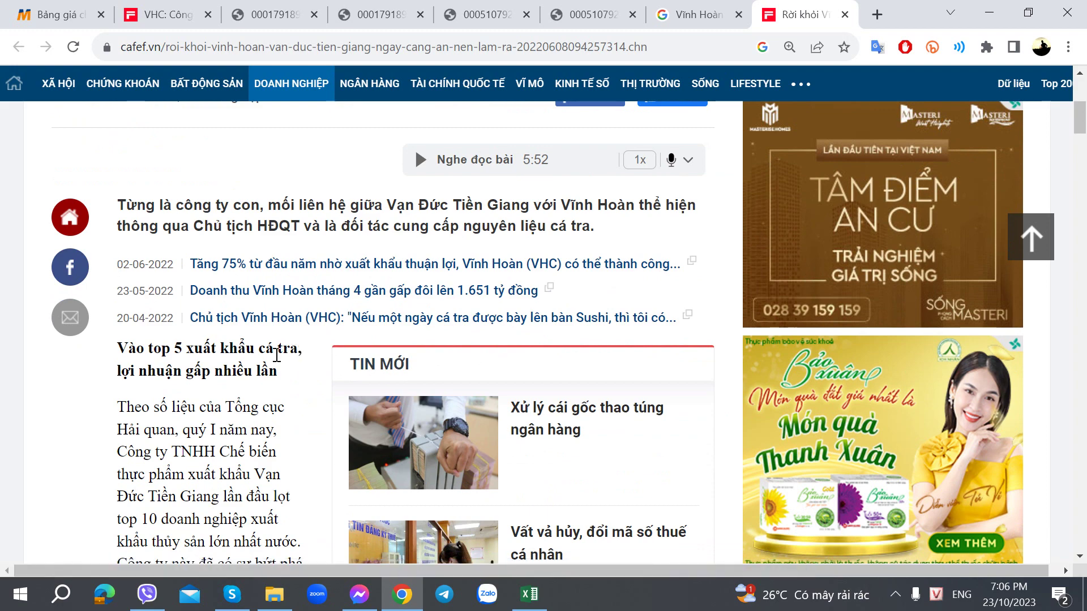
{"action": "scroll", "coordinate": [253, 365], "scroll_direction": "down", "scroll_amount": 3}
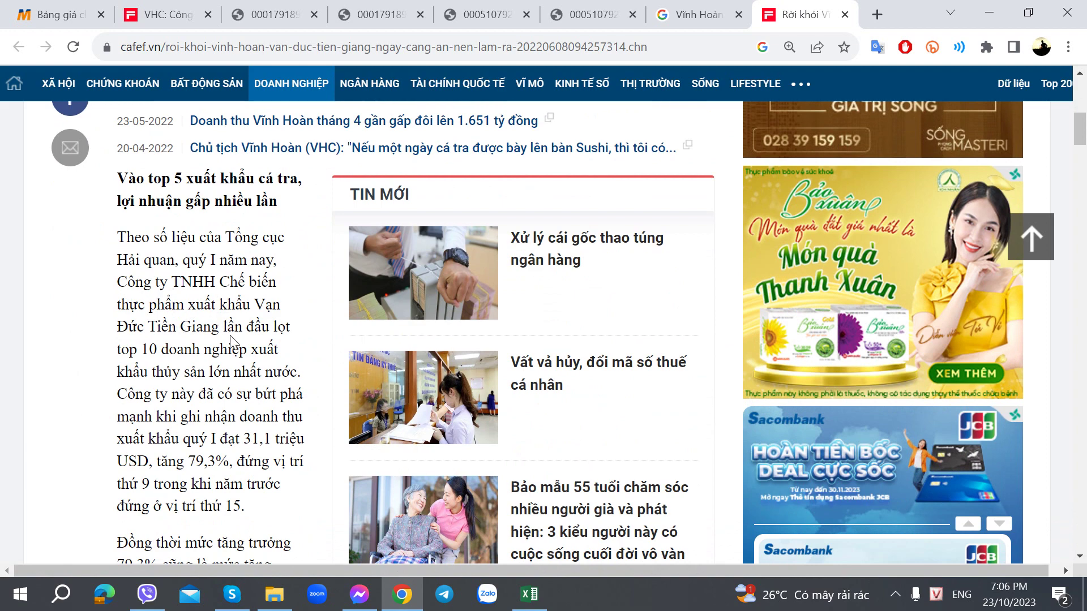
{"action": "scroll", "coordinate": [196, 365], "scroll_direction": "down", "scroll_amount": 2}
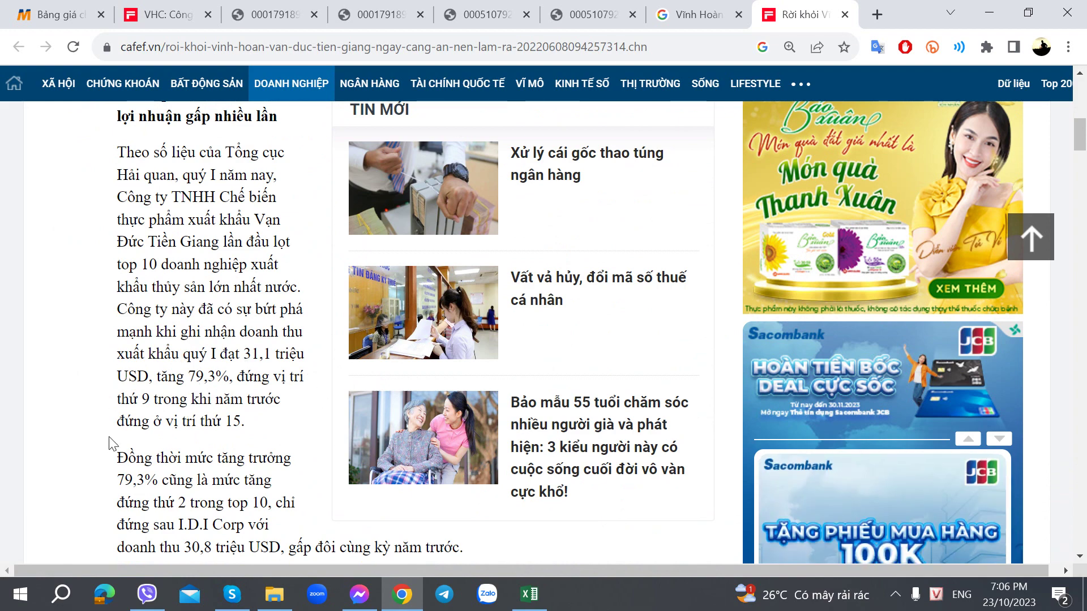
{"action": "scroll", "coordinate": [110, 443], "scroll_direction": "down", "scroll_amount": 2}
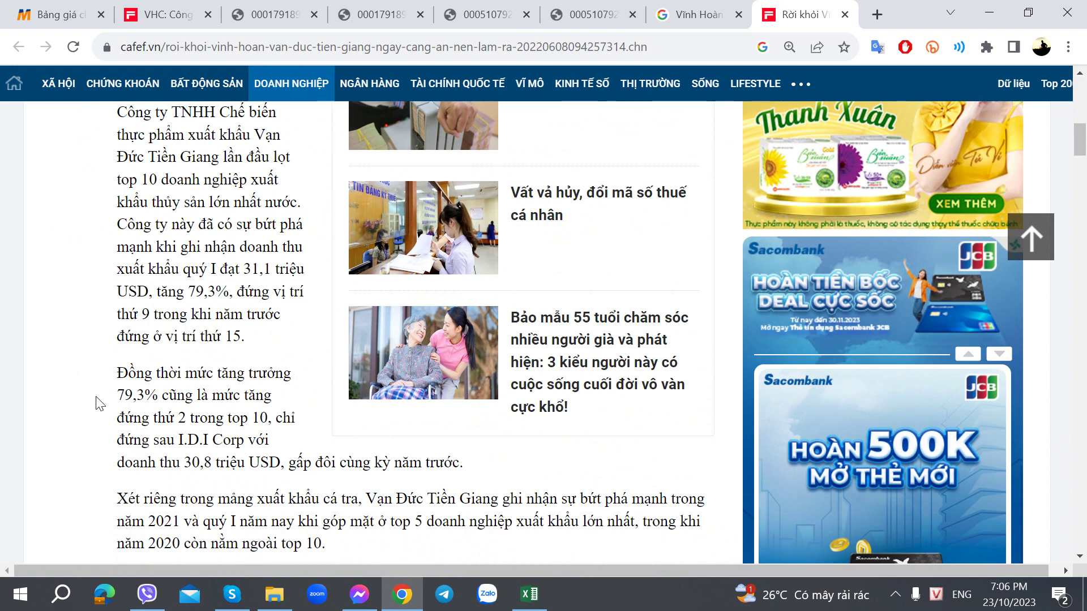
{"action": "scroll", "coordinate": [100, 403], "scroll_direction": "down", "scroll_amount": 2}
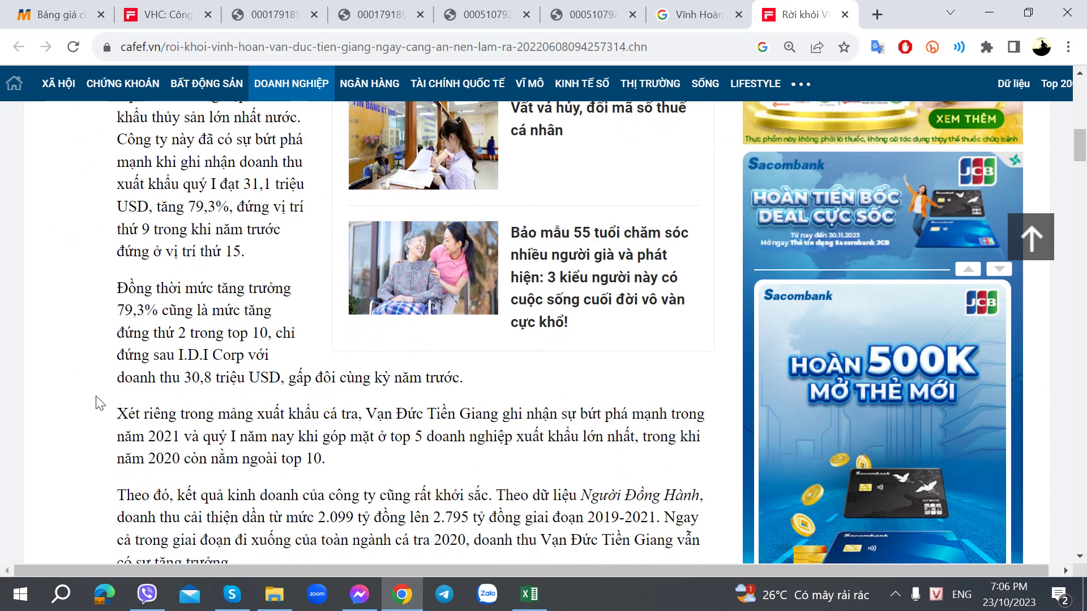
{"action": "scroll", "coordinate": [100, 403], "scroll_direction": "down", "scroll_amount": 2}
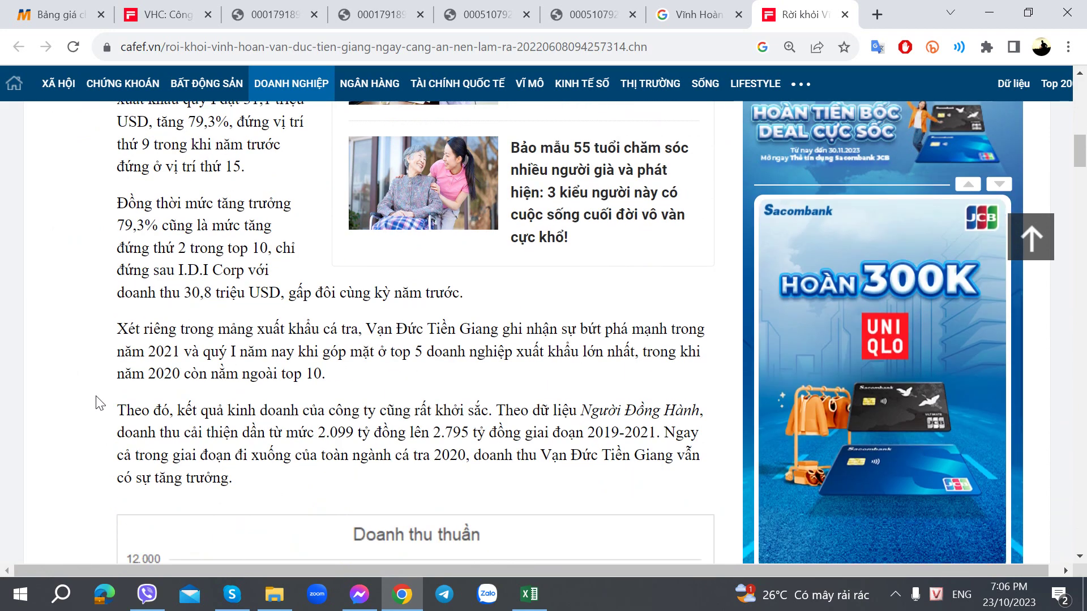
{"action": "scroll", "coordinate": [100, 403], "scroll_direction": "down", "scroll_amount": 2}
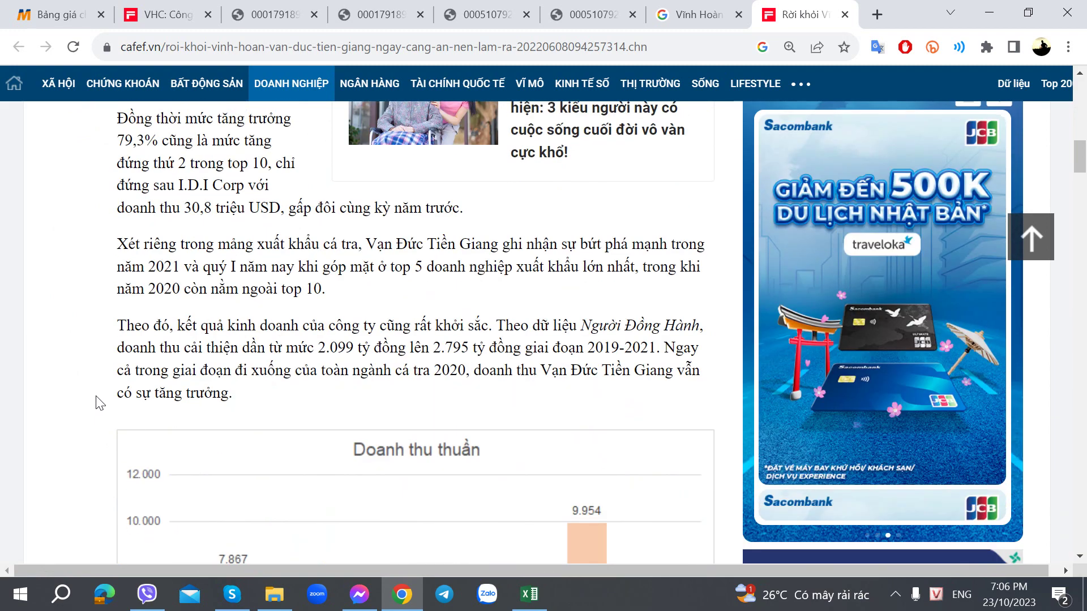
{"action": "scroll", "coordinate": [100, 403], "scroll_direction": "down", "scroll_amount": 1}
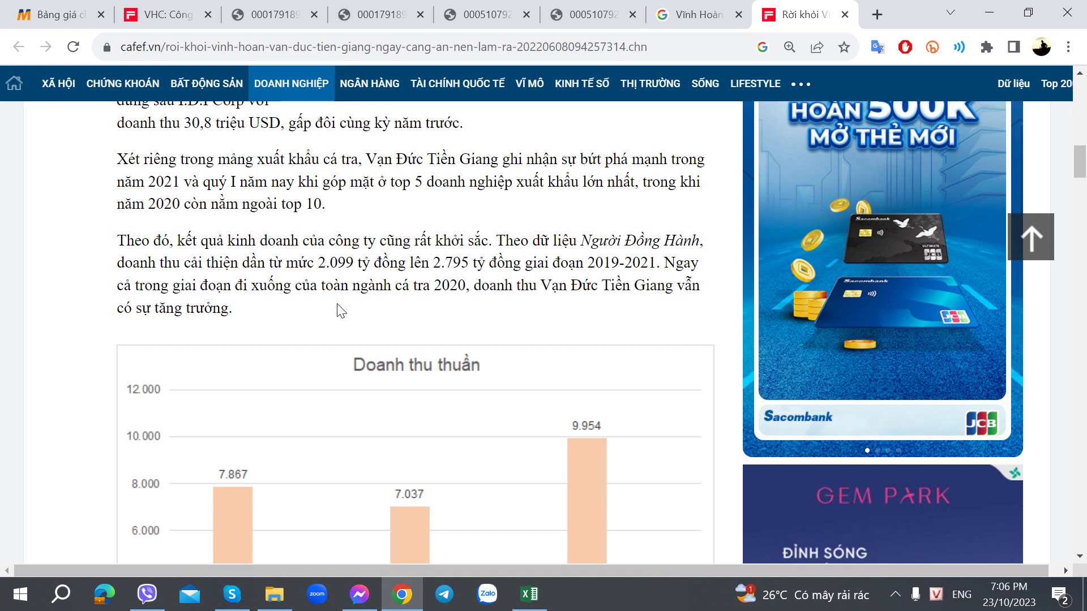
Step: Examine the article's revenue and profit charts and read the section on Vĩnh Hoàn's divestment from Vạn Đức Tiền Giang
{"action": "scroll", "coordinate": [227, 336], "scroll_direction": "down", "scroll_amount": 4}
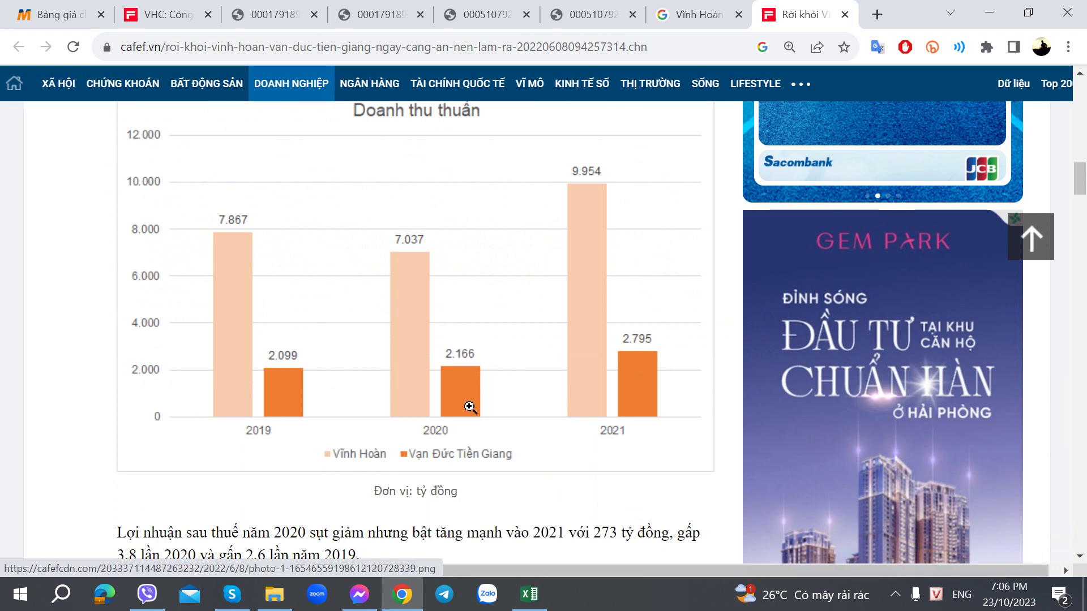
{"action": "scroll", "coordinate": [466, 411], "scroll_direction": "down", "scroll_amount": 3}
{"action": "scroll", "coordinate": [467, 408], "scroll_direction": "down", "scroll_amount": 10}
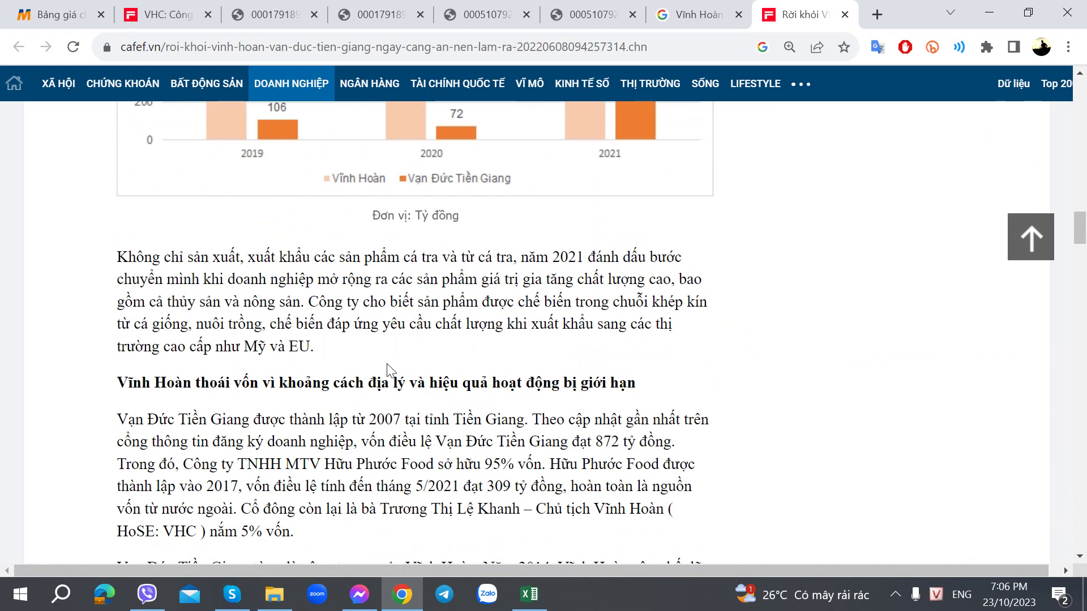
{"action": "scroll", "coordinate": [328, 374], "scroll_direction": "down", "scroll_amount": 2}
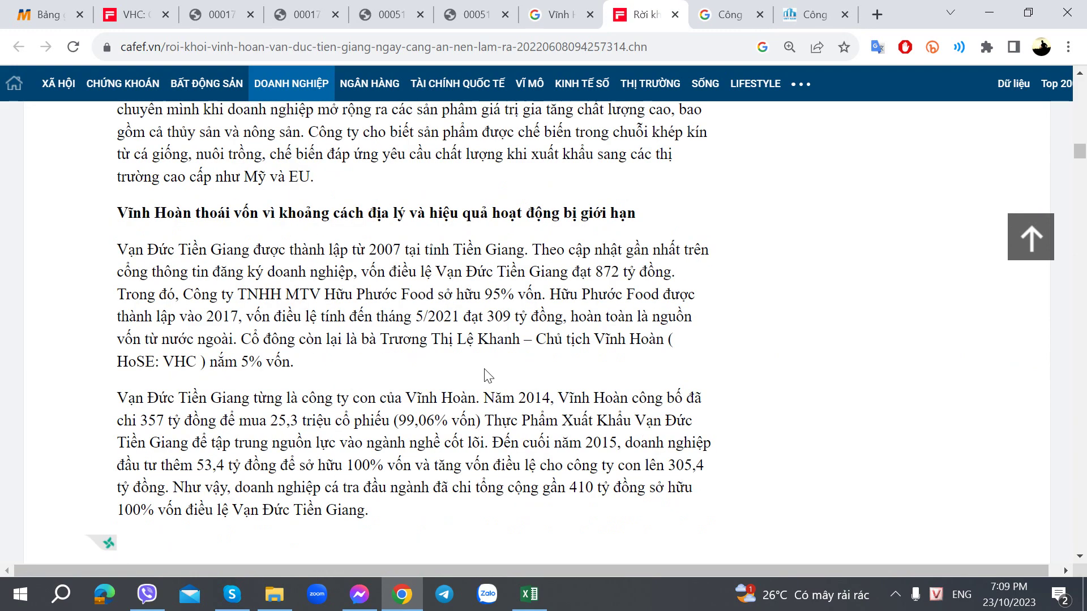
Step: Skim the article again from its headline through the charts to the paragraph on Vạn Đức Tiền Giang's ownership
{"action": "scroll", "coordinate": [485, 371], "scroll_direction": "up", "scroll_amount": 6}
{"action": "scroll", "coordinate": [485, 371], "scroll_direction": "down", "scroll_amount": 15}
{"action": "scroll", "coordinate": [485, 371], "scroll_direction": "up", "scroll_amount": 4}
{"action": "scroll", "coordinate": [485, 371], "scroll_direction": "up", "scroll_amount": 6}
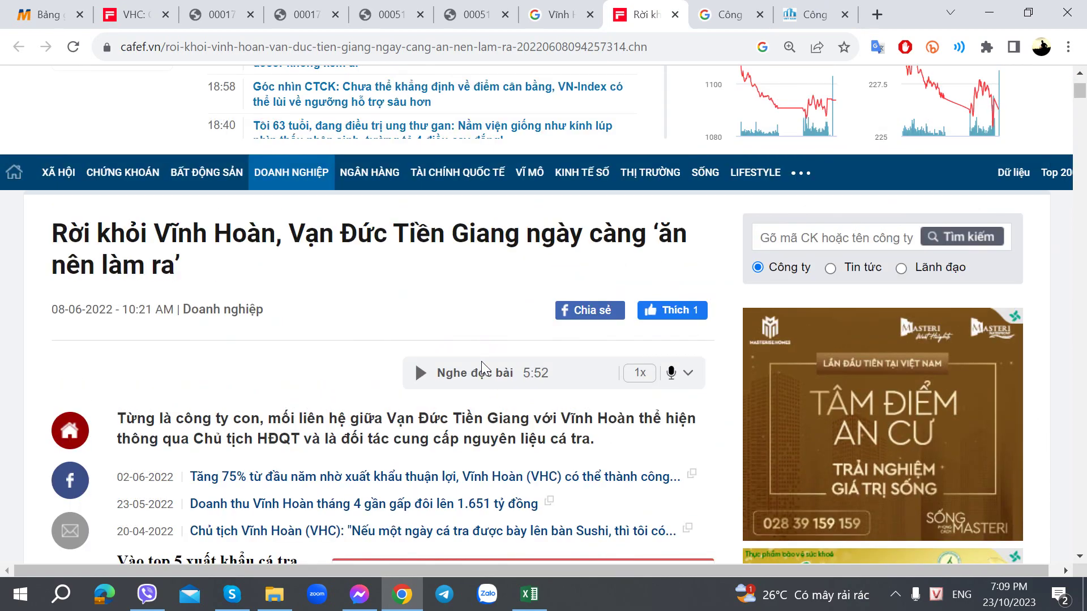
{"action": "scroll", "coordinate": [483, 372], "scroll_direction": "down", "scroll_amount": 14}
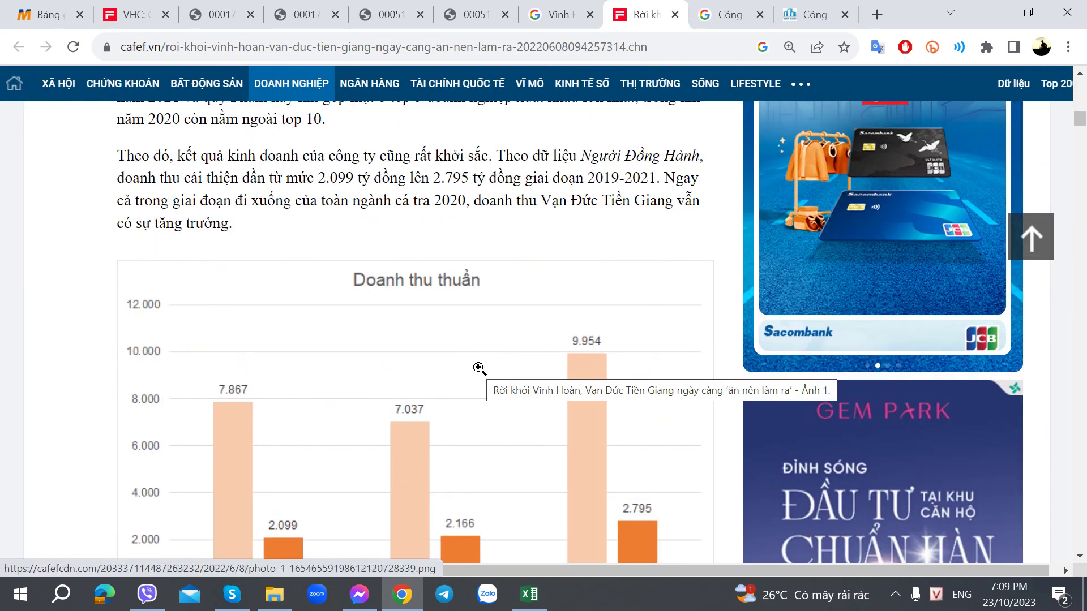
{"action": "scroll", "coordinate": [479, 369], "scroll_direction": "down", "scroll_amount": 6}
{"action": "scroll", "coordinate": [5, 379], "scroll_direction": "down", "scroll_amount": 12}
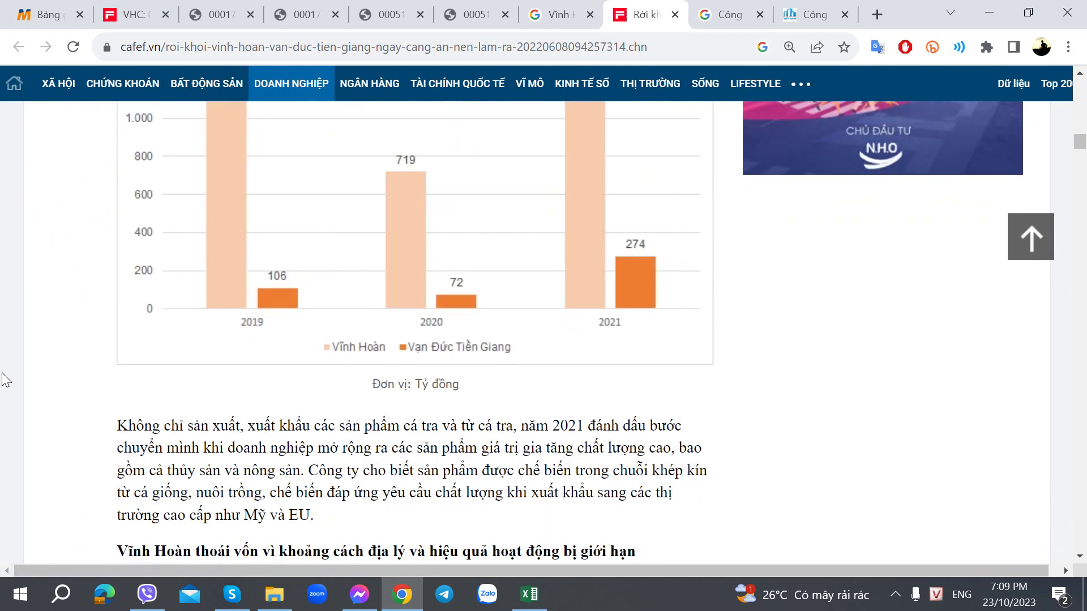
{"action": "scroll", "coordinate": [5, 379], "scroll_direction": "down", "scroll_amount": 3}
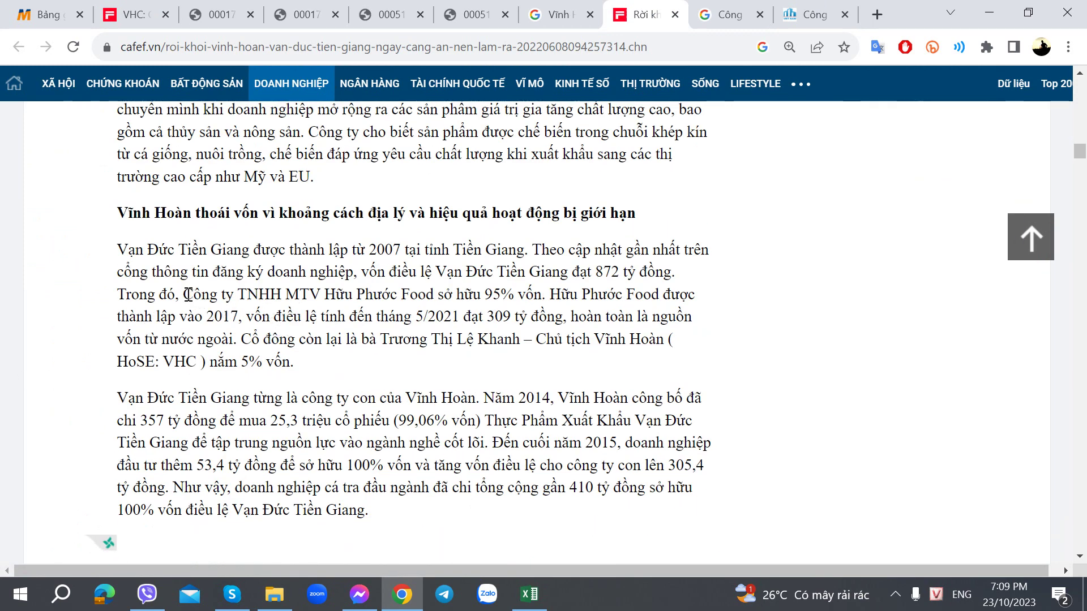
Step: Highlight "Công ty TNHH MTV Hữu Phước Food" in the ownership paragraph and bring up the already open Google results for that company
{"action": "left_click_drag", "start_coordinate": [184, 295], "coordinate": [434, 293]}
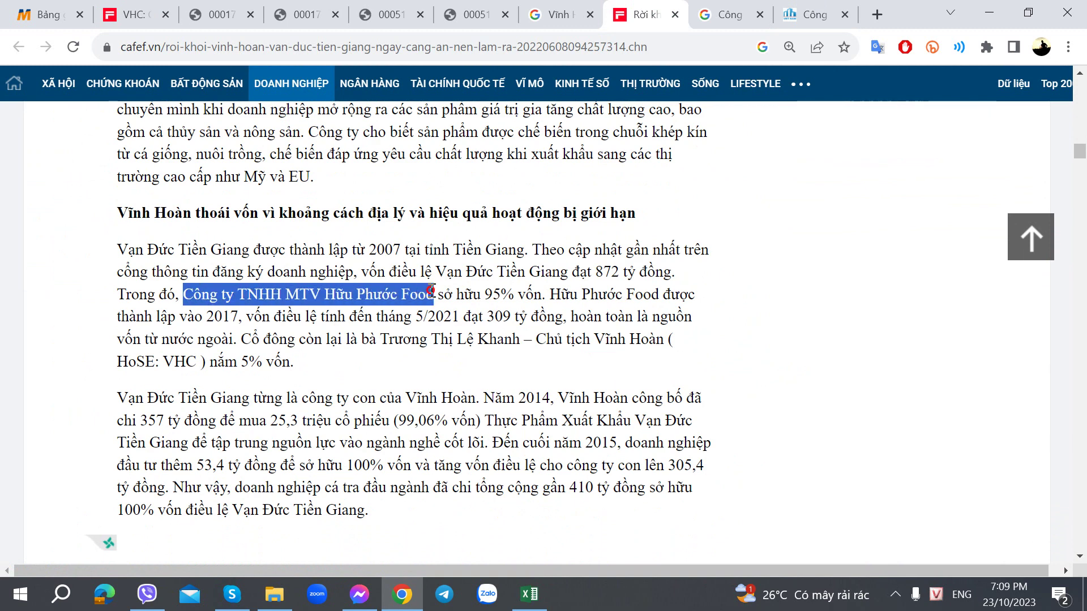
{"action": "left_click", "coordinate": [404, 333]}
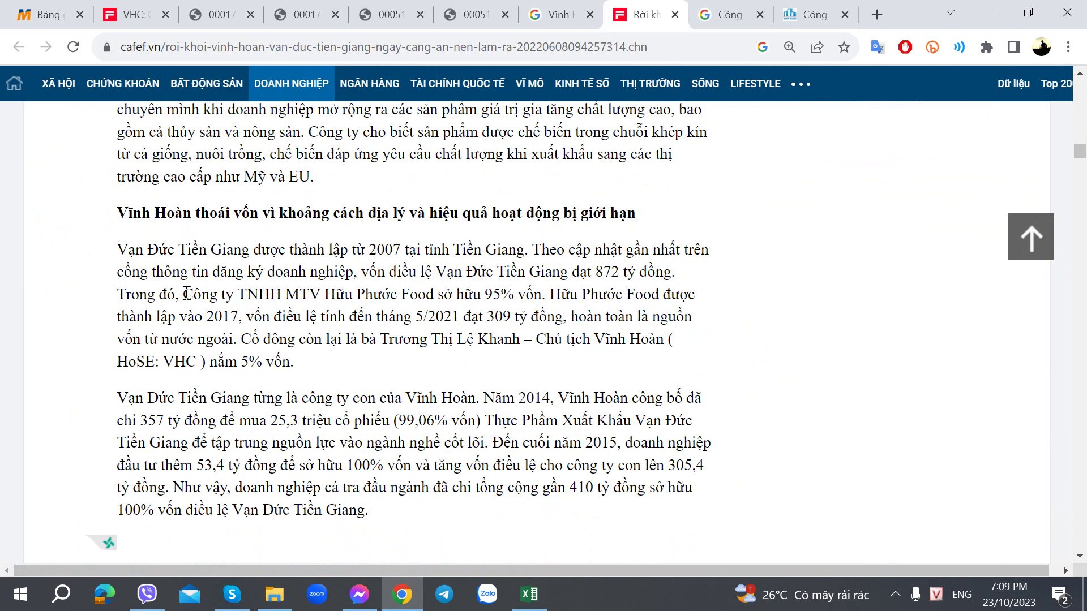
{"action": "left_click_drag", "start_coordinate": [183, 295], "coordinate": [434, 295]}
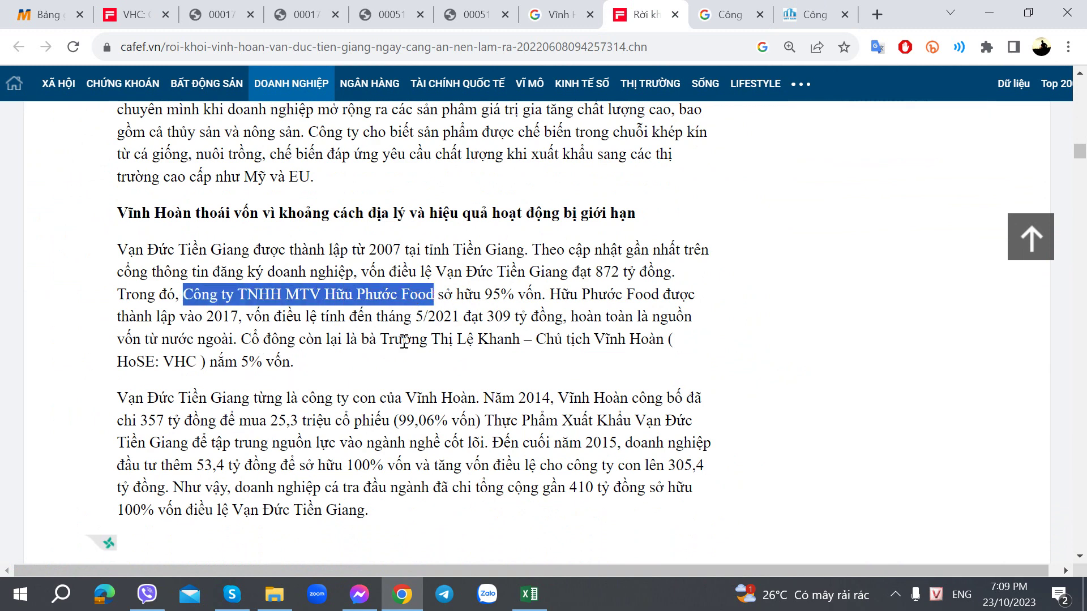
{"action": "left_click", "coordinate": [816, 14]}
{"action": "left_click", "coordinate": [730, 14]}
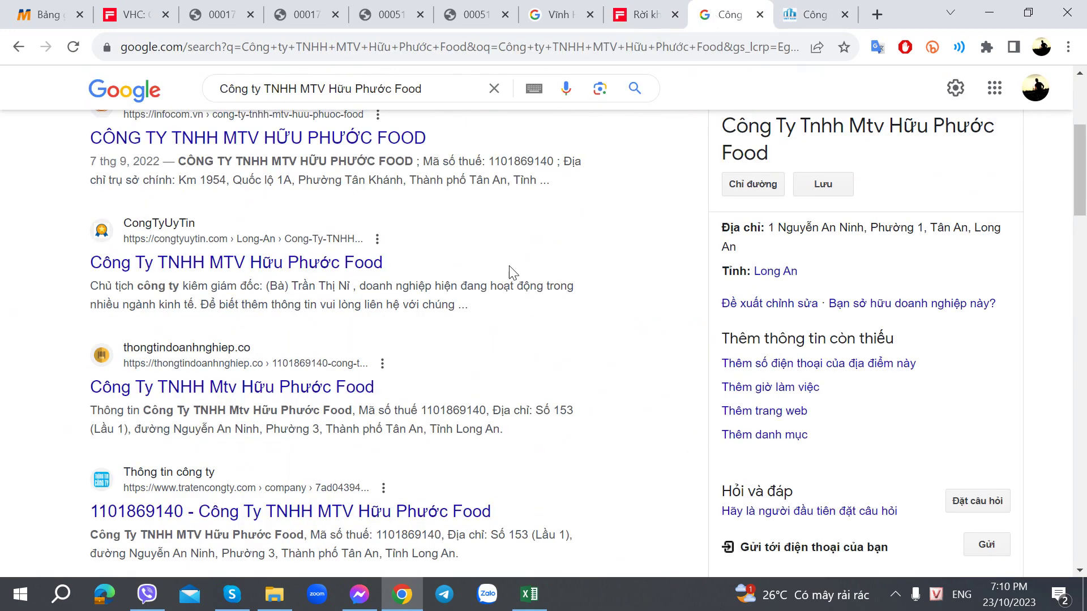
Step: Scan the Google results for Công ty TNHH MTV Hữu Phước Food, including the CafeF and Dân Việt articles
{"action": "scroll", "coordinate": [513, 273], "scroll_direction": "down", "scroll_amount": 6}
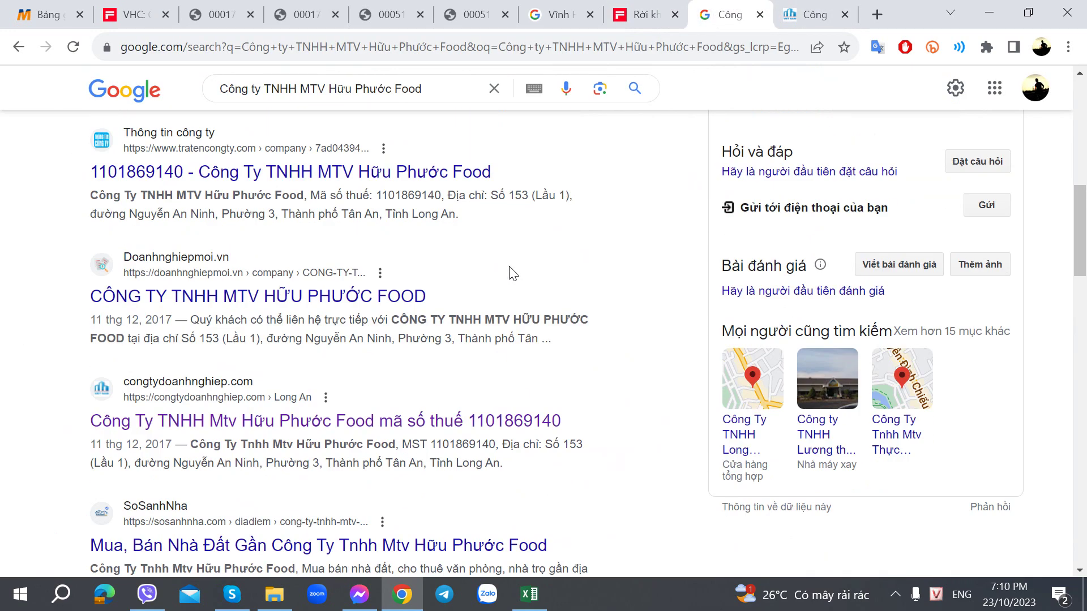
{"action": "scroll", "coordinate": [513, 273], "scroll_direction": "down", "scroll_amount": 9}
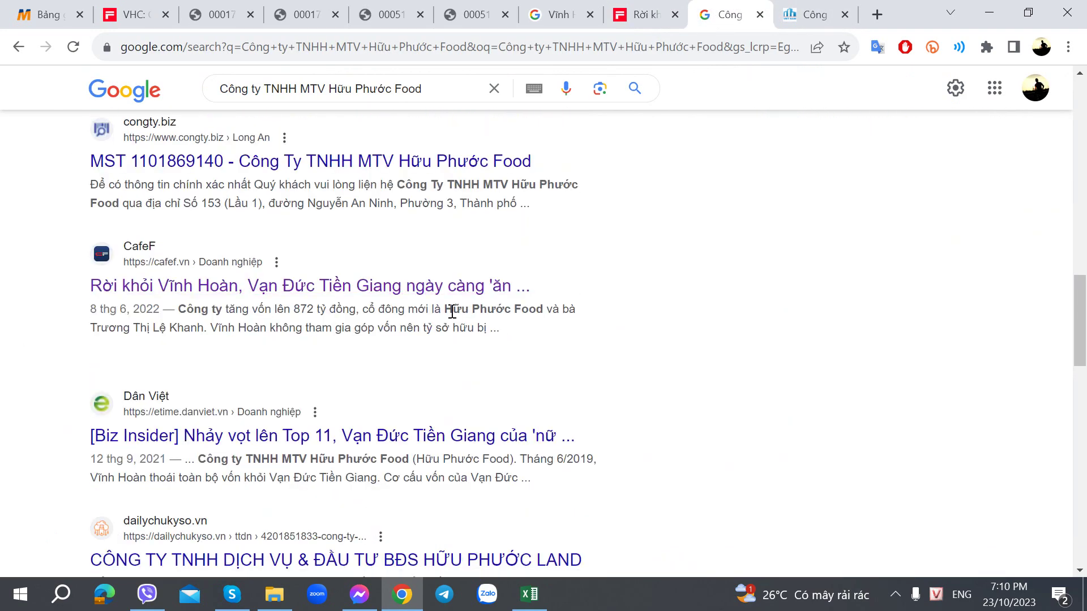
{"action": "scroll", "coordinate": [412, 324], "scroll_direction": "down", "scroll_amount": 2}
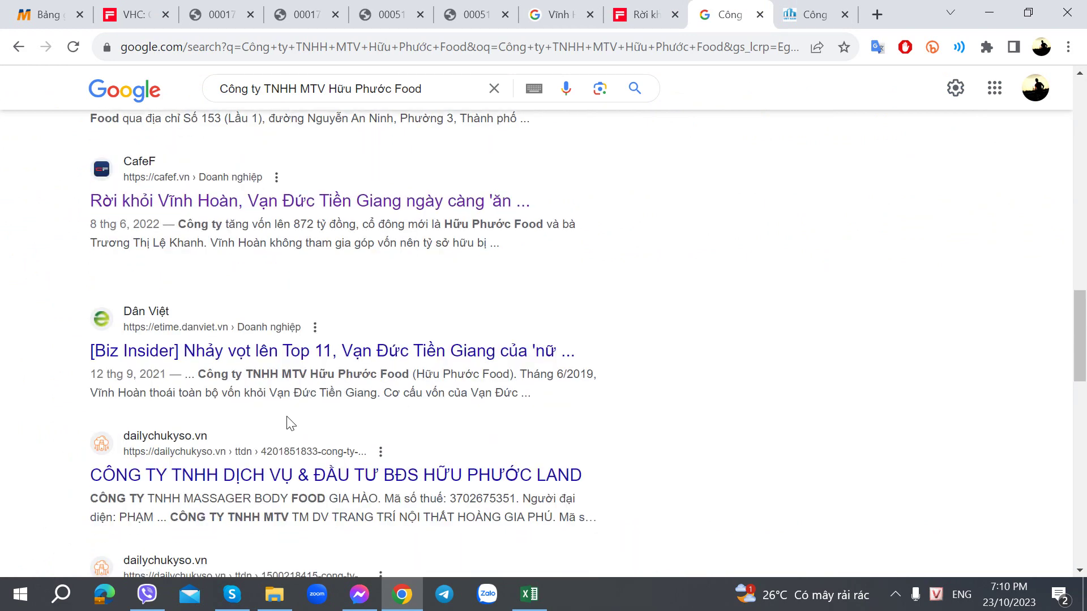
{"action": "scroll", "coordinate": [290, 422], "scroll_direction": "down", "scroll_amount": 5}
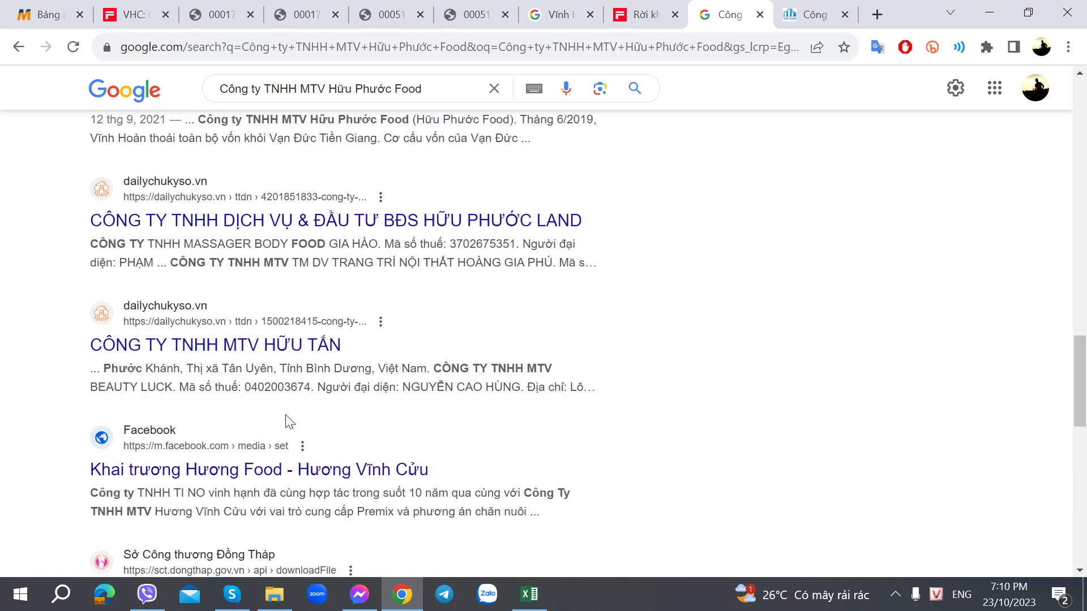
{"action": "scroll", "coordinate": [286, 422], "scroll_direction": "down", "scroll_amount": 2}
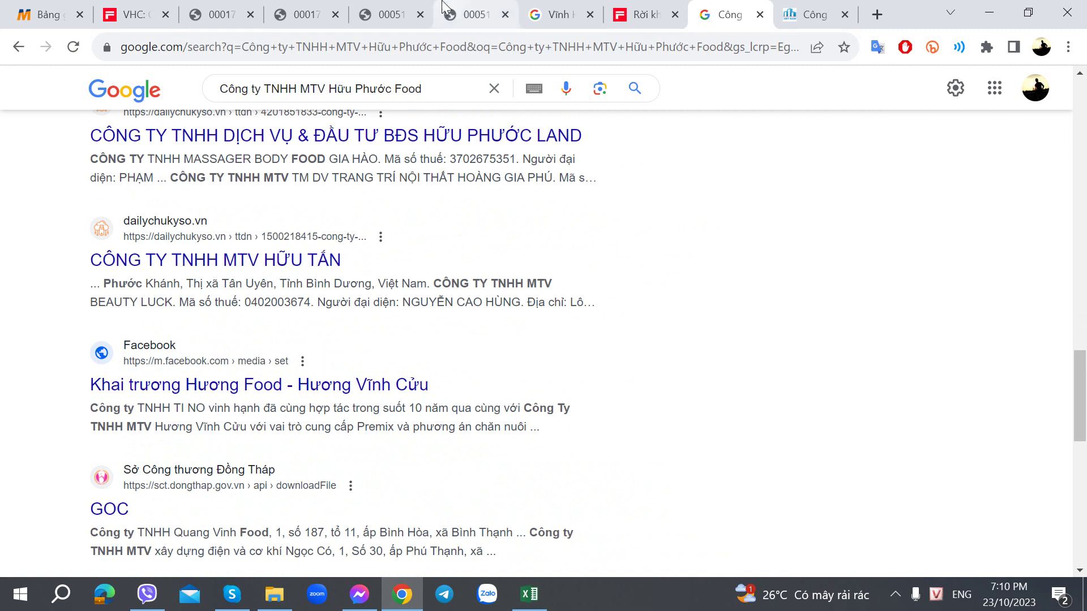
Step: Review VHC's CafeF stock page, covering its share data, news list and same-industry companies
{"action": "left_click", "coordinate": [391, 14]}
{"action": "left_click", "coordinate": [314, 7]}
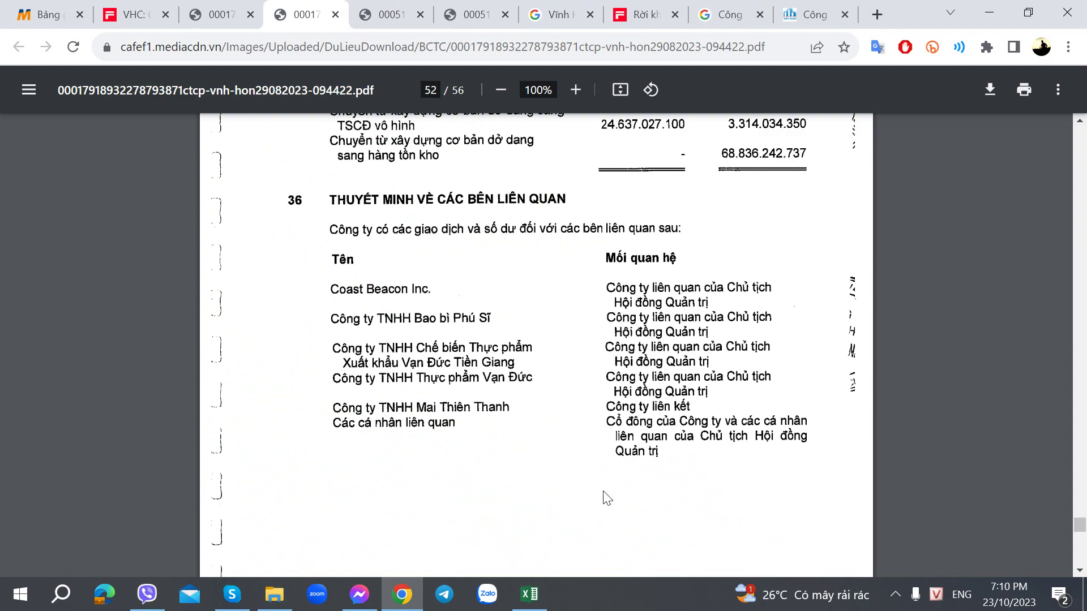
{"action": "left_click", "coordinate": [139, 14]}
{"action": "scroll", "coordinate": [473, 360], "scroll_direction": "up", "scroll_amount": 9}
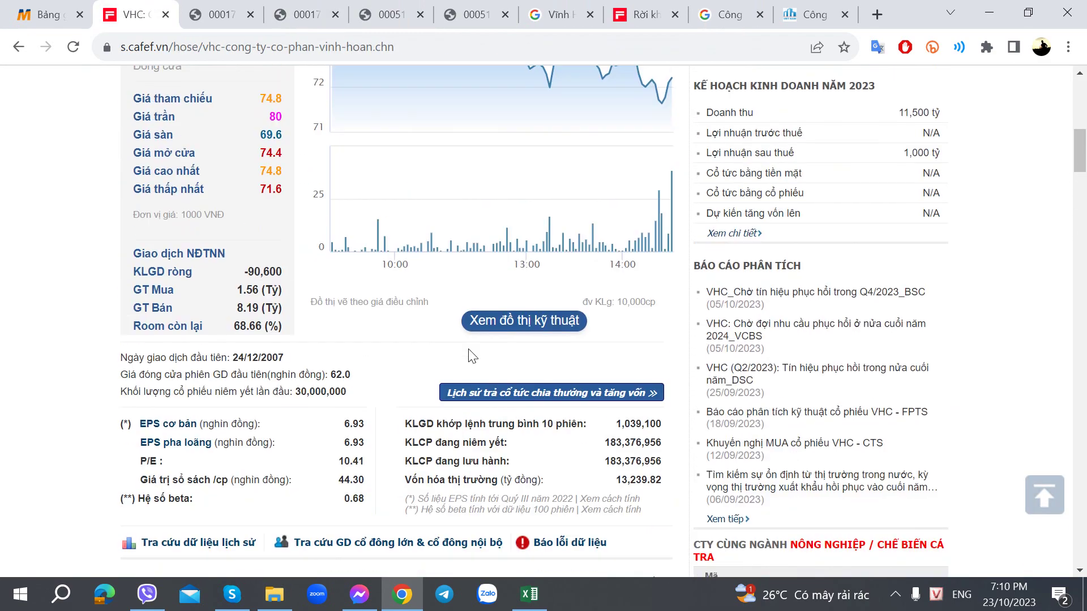
{"action": "mouse_move", "coordinate": [501, 146]}
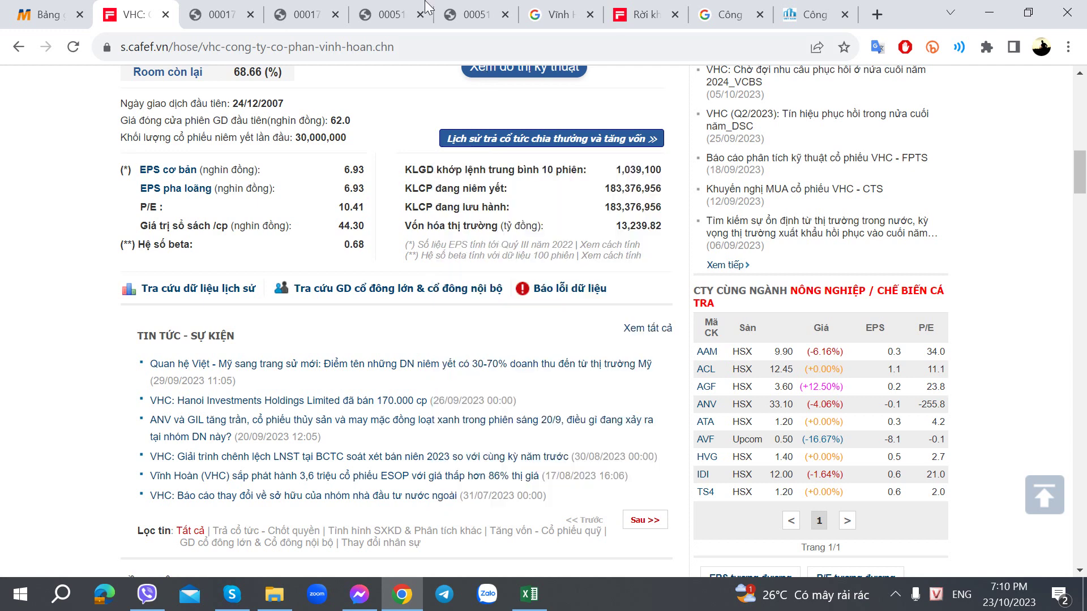
Step: Examine note 36 of the mid-2023 report for the related-party relationships and the sales and purchases made with each party
{"action": "left_click", "coordinate": [310, 13]}
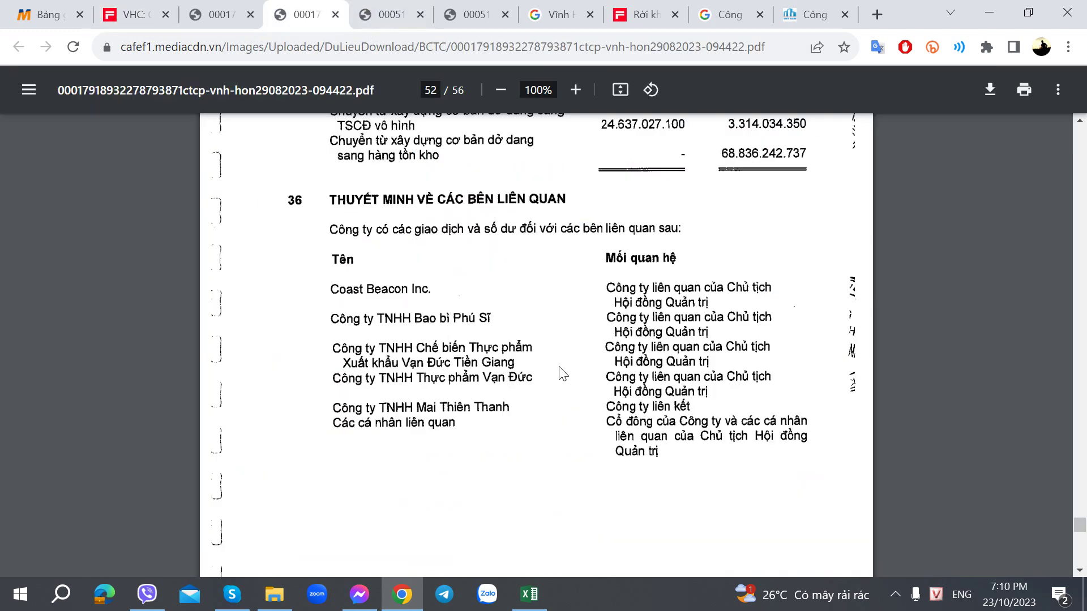
{"action": "scroll", "coordinate": [562, 374], "scroll_direction": "down", "scroll_amount": 9}
{"action": "scroll", "coordinate": [562, 374], "scroll_direction": "up", "scroll_amount": 5}
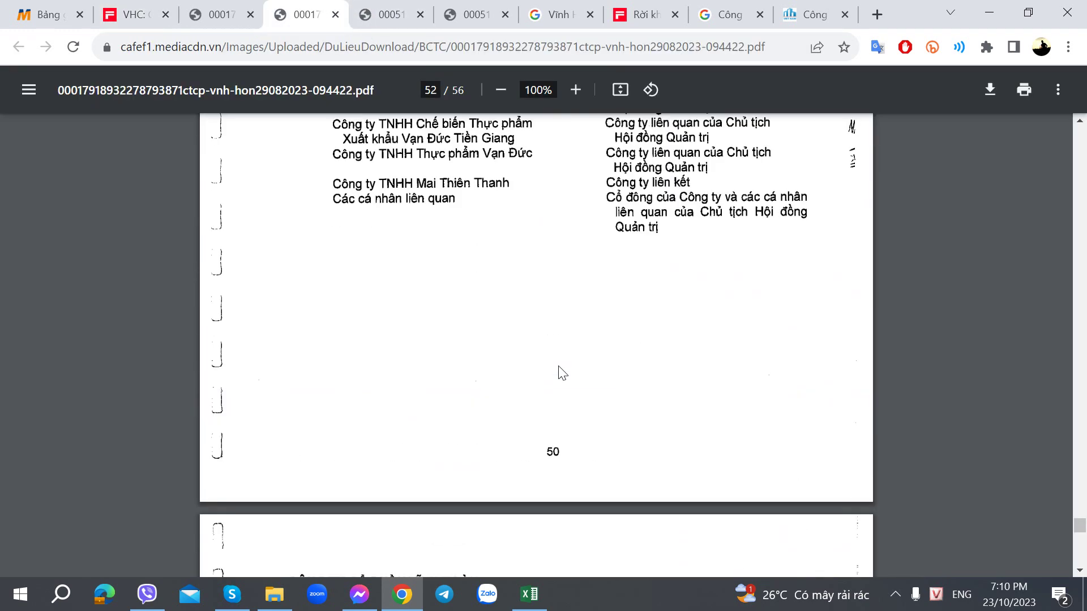
{"action": "scroll", "coordinate": [536, 349], "scroll_direction": "up", "scroll_amount": 2}
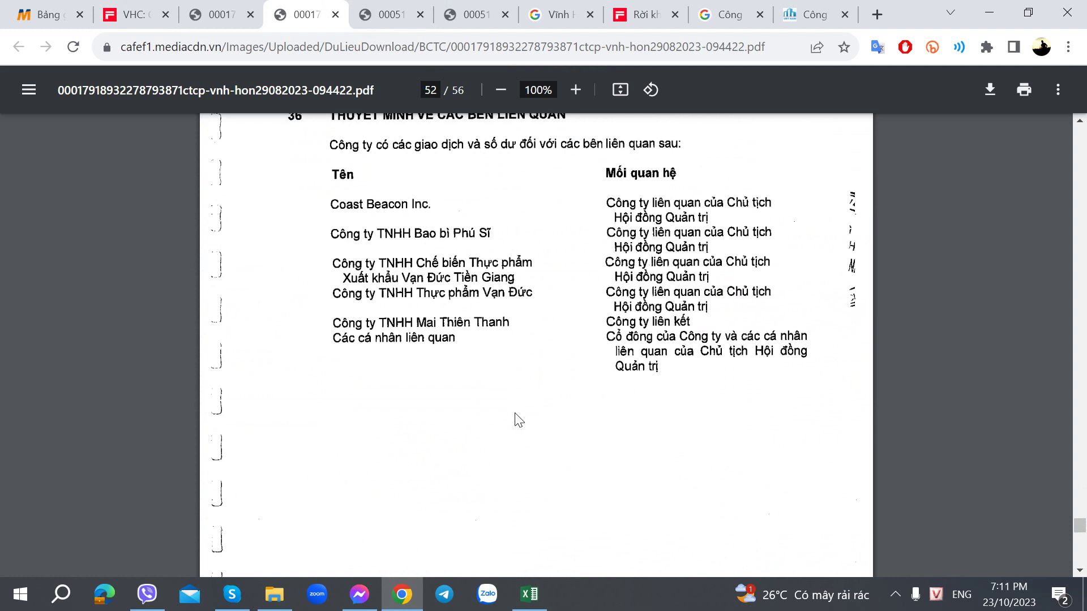
{"action": "scroll", "coordinate": [519, 420], "scroll_direction": "down", "scroll_amount": 15}
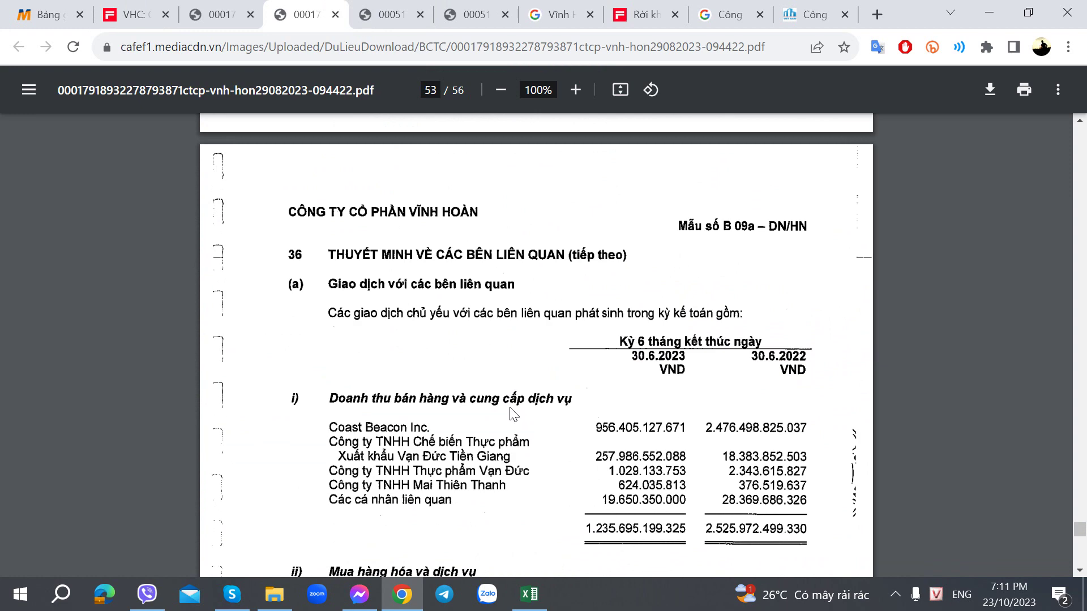
{"action": "scroll", "coordinate": [513, 415], "scroll_direction": "down", "scroll_amount": 3}
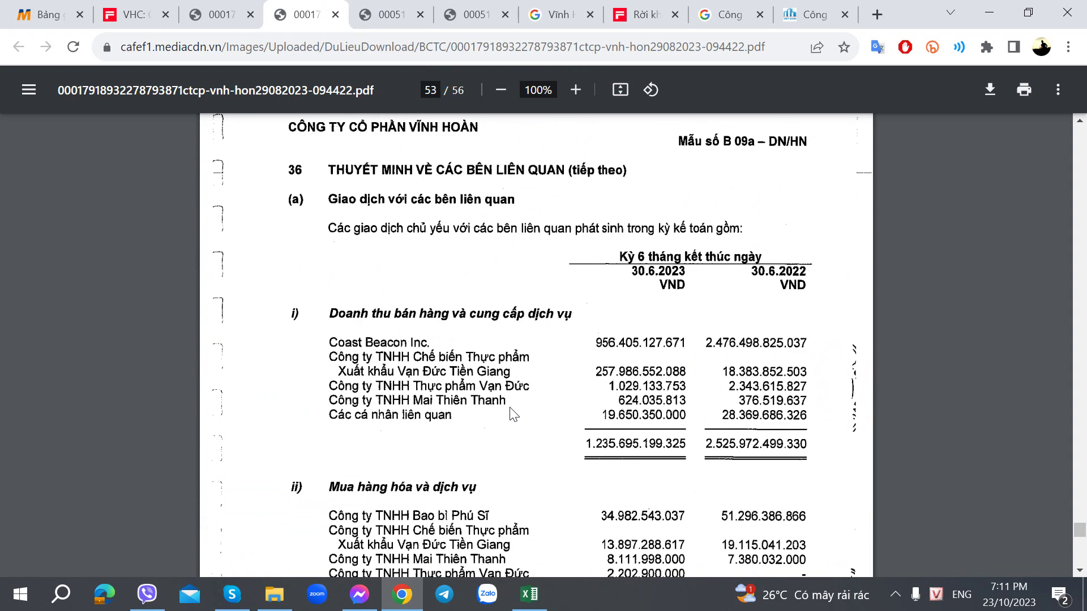
{"action": "scroll", "coordinate": [505, 402], "scroll_direction": "up", "scroll_amount": 10}
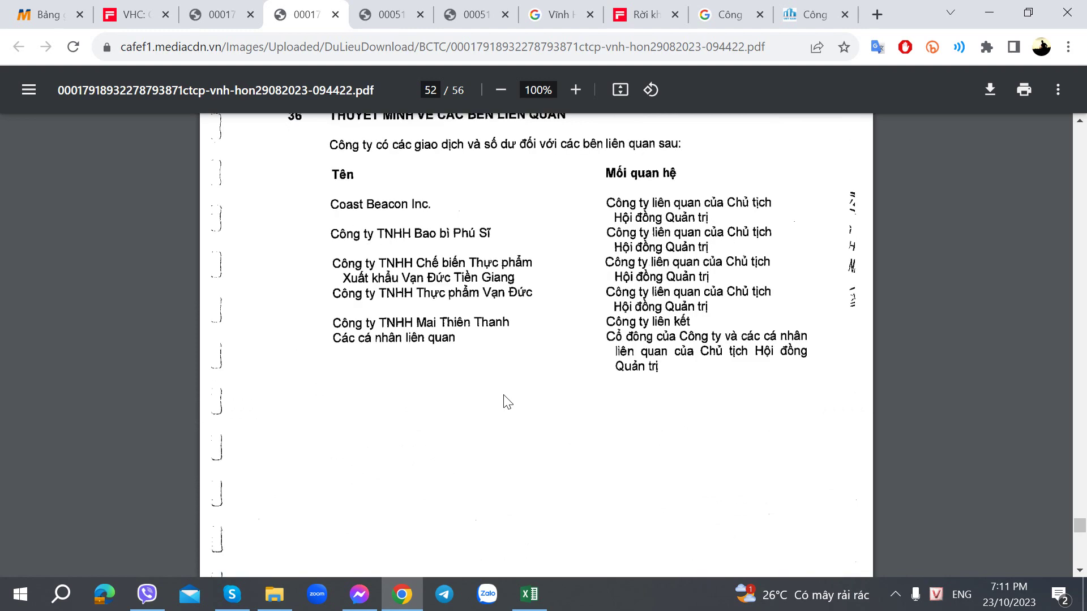
{"action": "scroll", "coordinate": [506, 402], "scroll_direction": "down", "scroll_amount": 10}
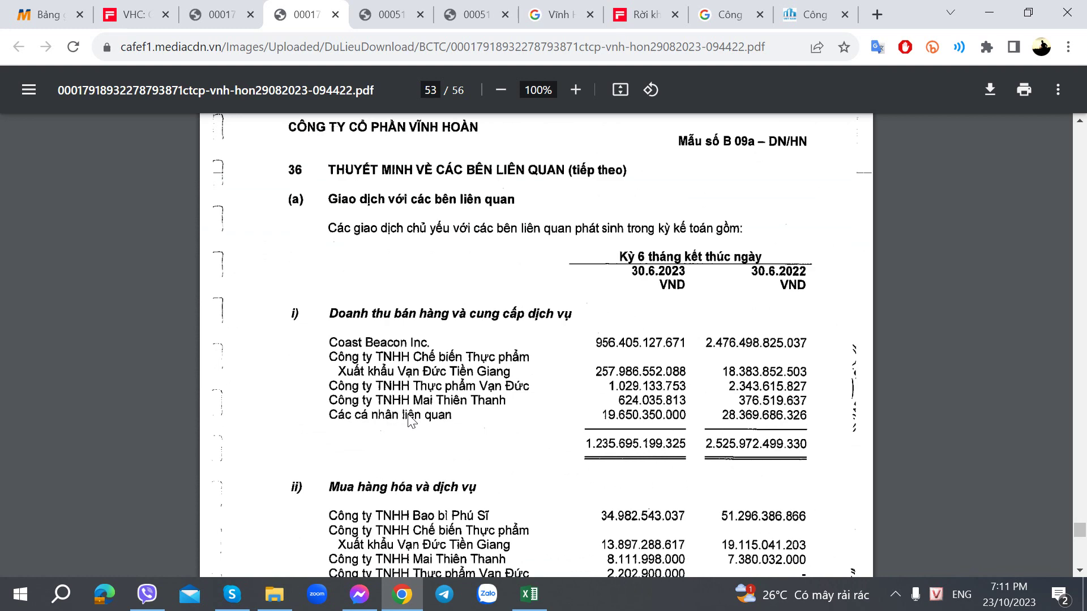
{"action": "scroll", "coordinate": [411, 420], "scroll_direction": "down", "scroll_amount": 3}
{"action": "scroll", "coordinate": [410, 420], "scroll_direction": "up", "scroll_amount": 3}
{"action": "scroll", "coordinate": [370, 358], "scroll_direction": "down", "scroll_amount": 2}
{"action": "scroll", "coordinate": [371, 340], "scroll_direction": "up", "scroll_amount": 3}
Step: Check note 35 of the 2022 annual report for the related-party list and the 2022 and 2021 sales to each party
{"action": "left_click", "coordinate": [388, 14]}
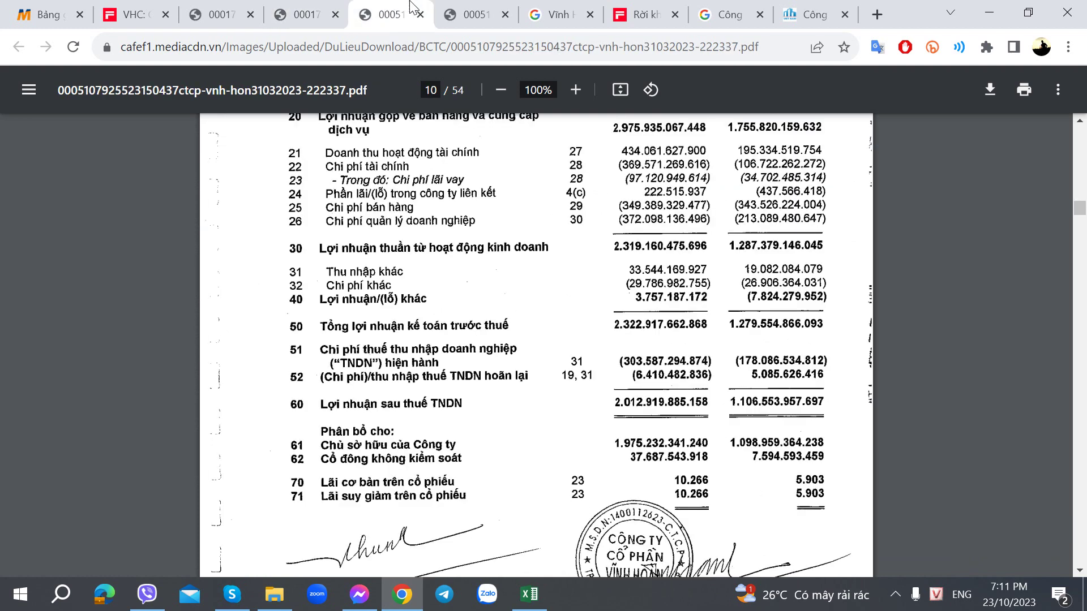
{"action": "left_click", "coordinate": [456, 14]}
{"action": "scroll", "coordinate": [368, 312], "scroll_direction": "down", "scroll_amount": 10}
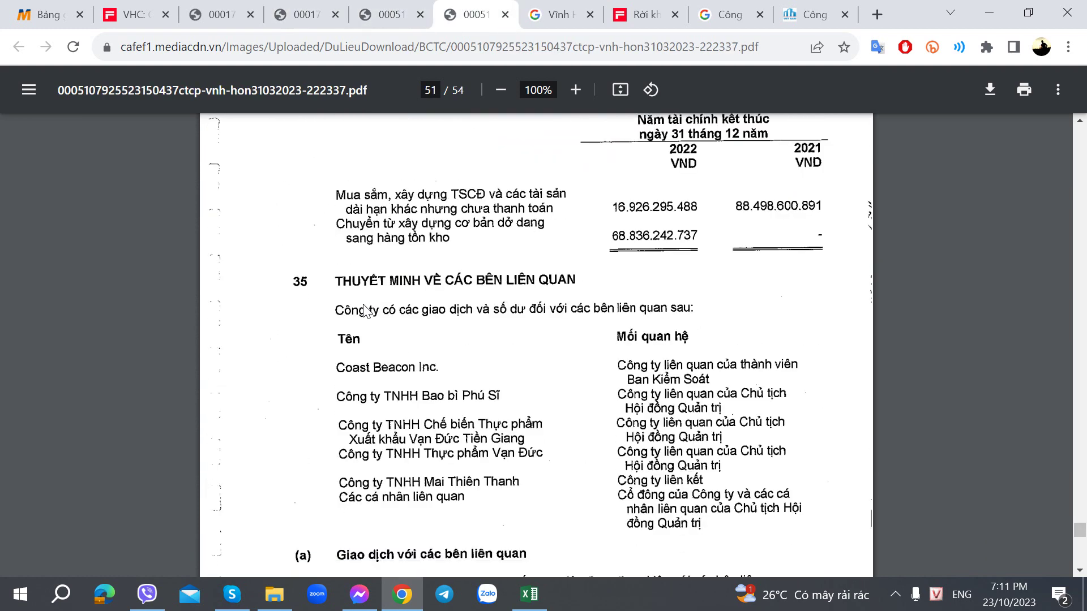
{"action": "scroll", "coordinate": [365, 310], "scroll_direction": "down", "scroll_amount": 8}
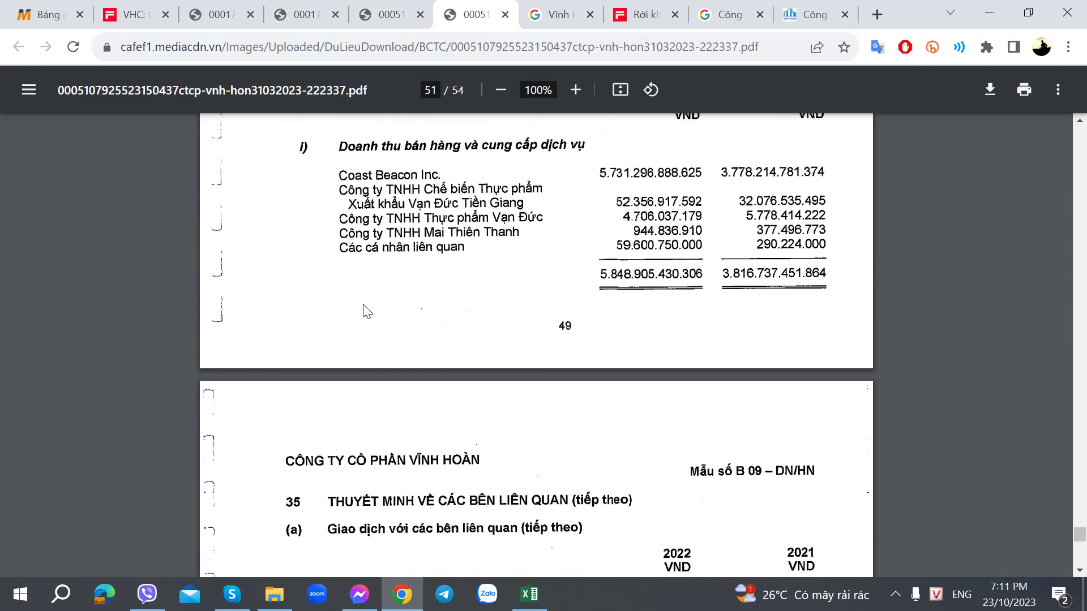
{"action": "scroll", "coordinate": [366, 310], "scroll_direction": "up", "scroll_amount": 2}
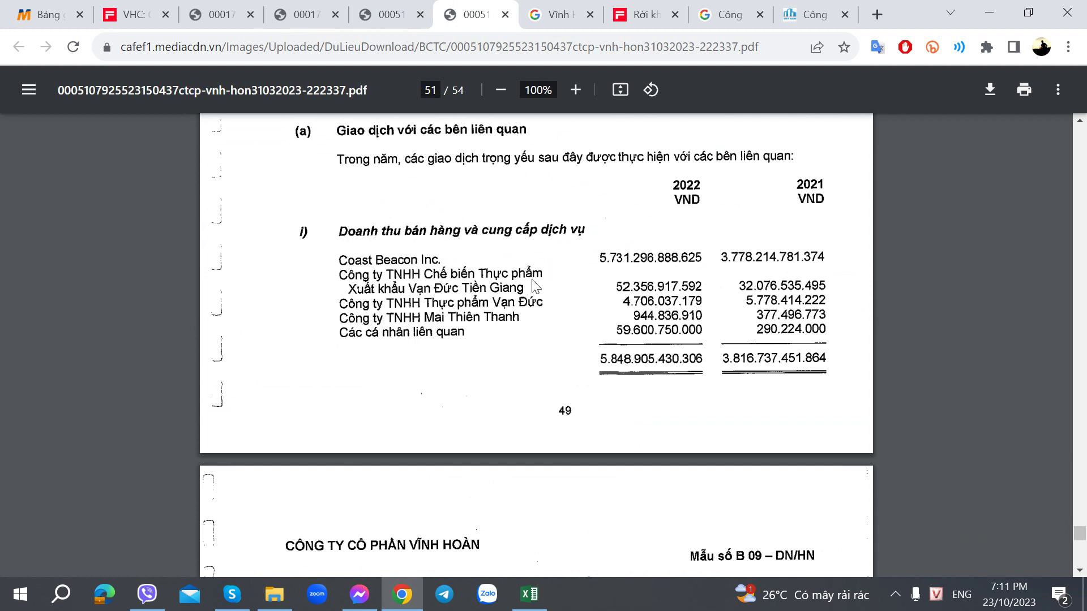
Step: Compare related-party sales and purchases of goods and services between the mid-2023 report and the 2022 annual report
{"action": "left_click", "coordinate": [388, 15]}
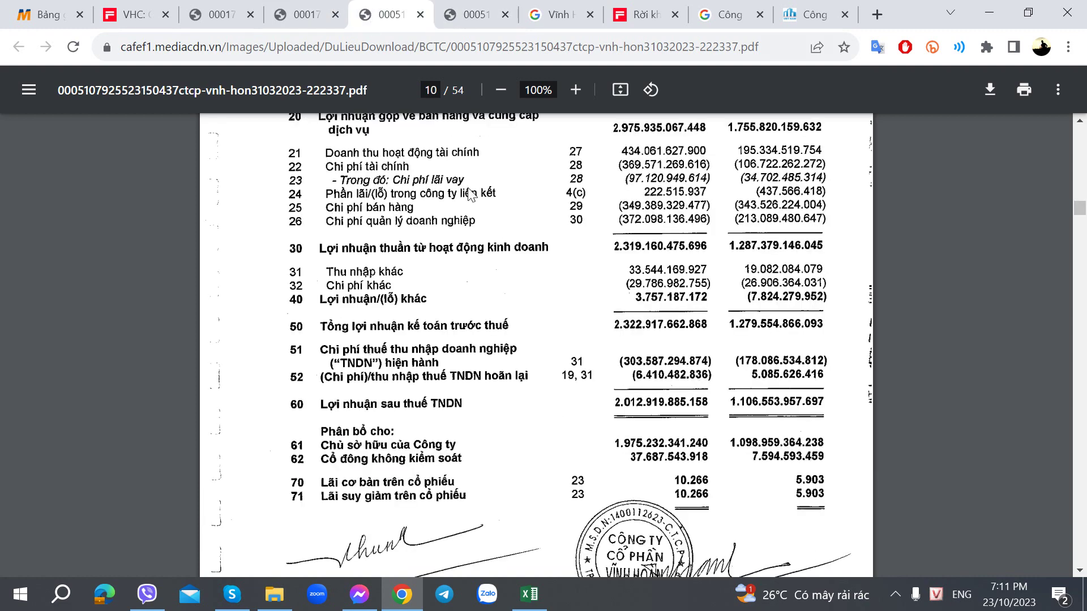
{"action": "left_click", "coordinate": [309, 15]}
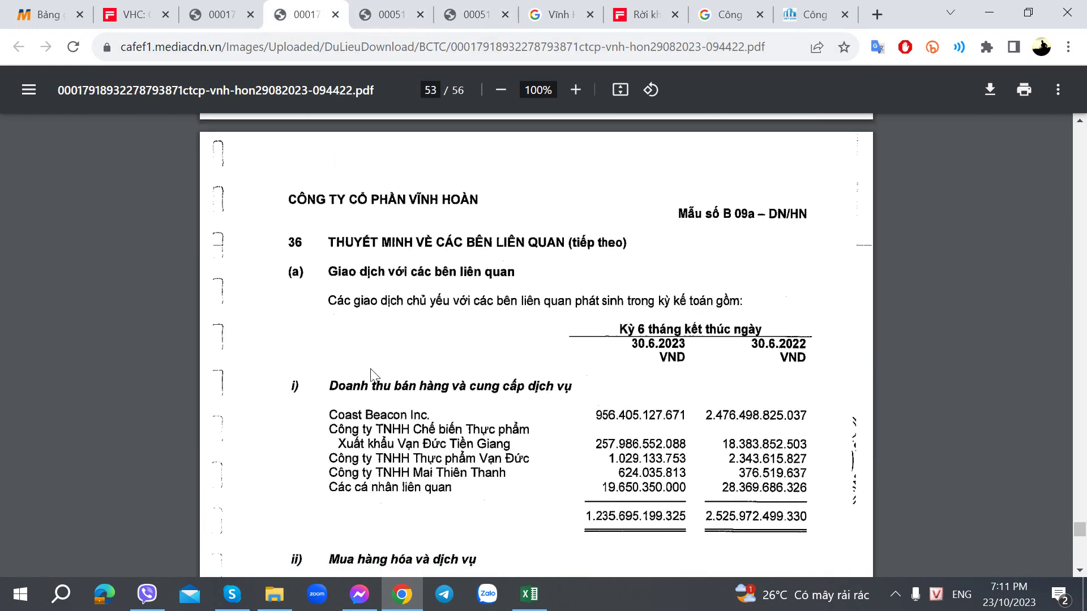
{"action": "scroll", "coordinate": [377, 374], "scroll_direction": "down", "scroll_amount": 1}
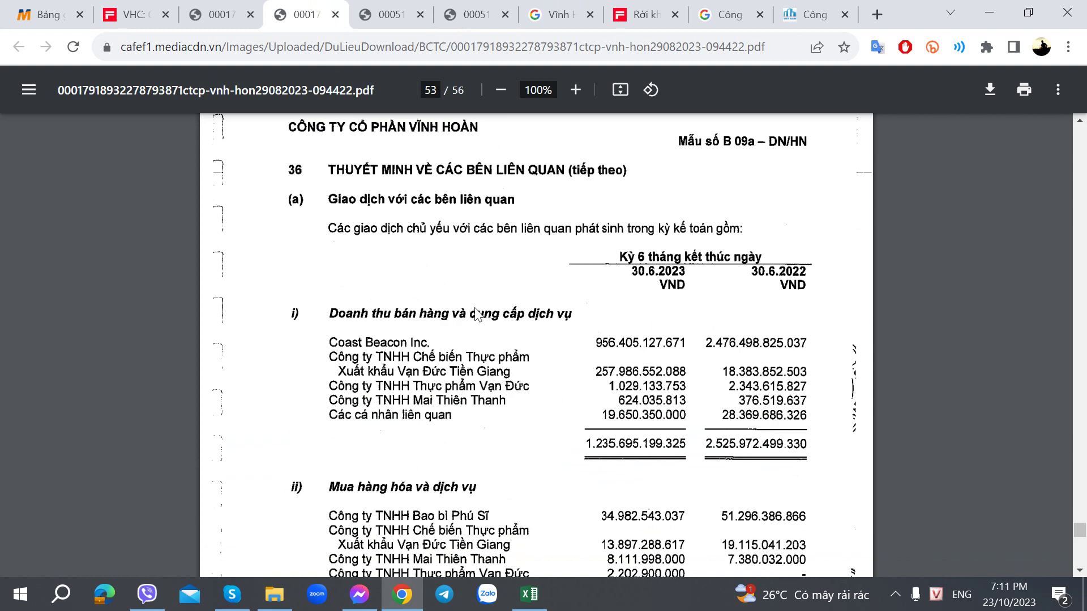
{"action": "left_click", "coordinate": [449, 12]}
{"action": "scroll", "coordinate": [440, 315], "scroll_direction": "down", "scroll_amount": 5}
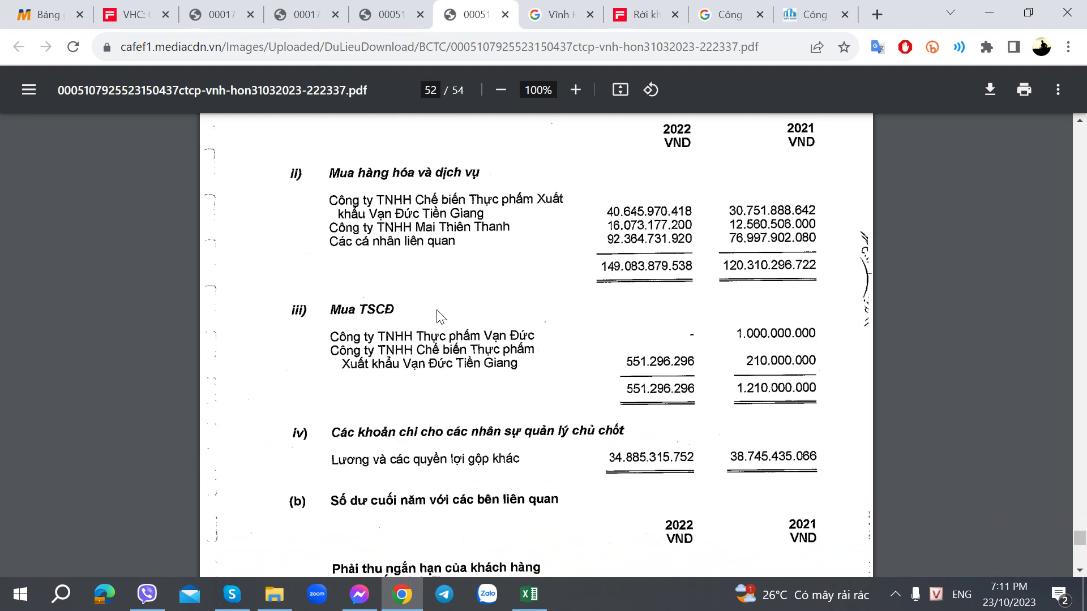
{"action": "scroll", "coordinate": [440, 316], "scroll_direction": "up", "scroll_amount": 2}
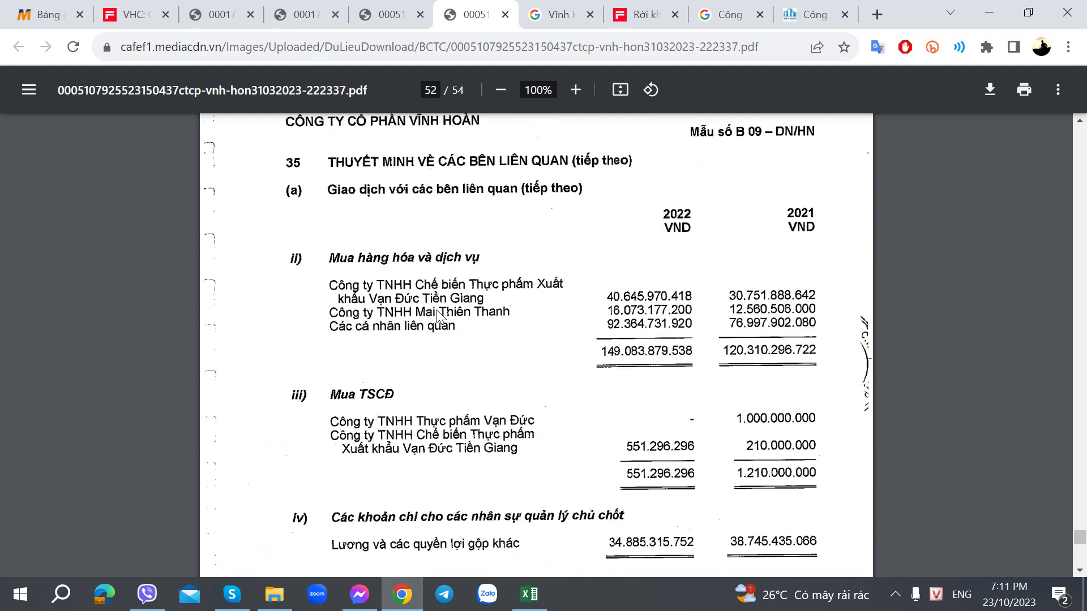
{"action": "left_click", "coordinate": [391, 14]}
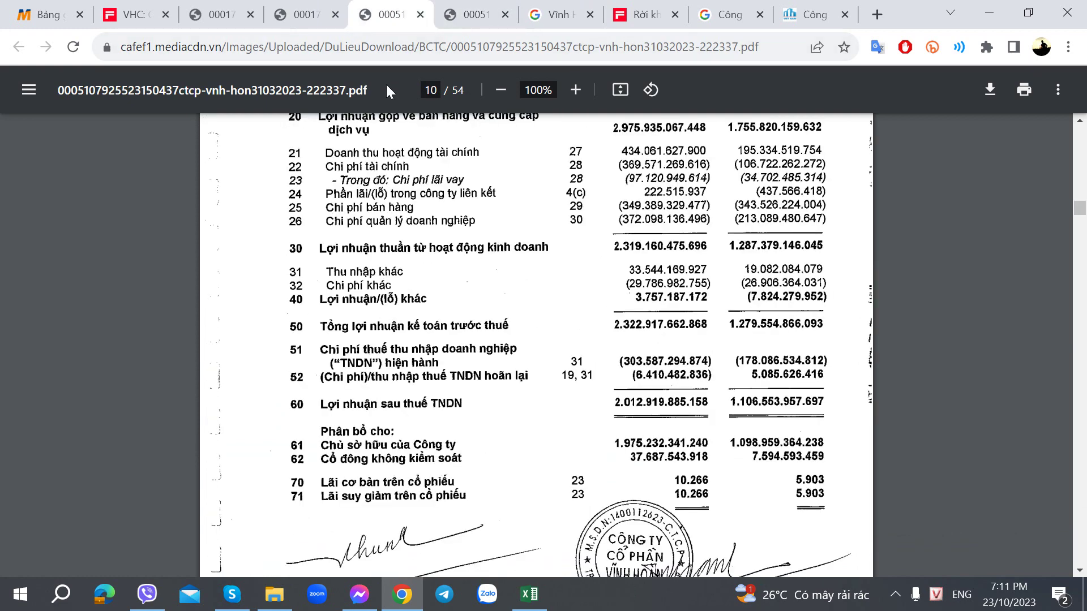
{"action": "left_click", "coordinate": [304, 14]}
{"action": "scroll", "coordinate": [417, 386], "scroll_direction": "down", "scroll_amount": 3}
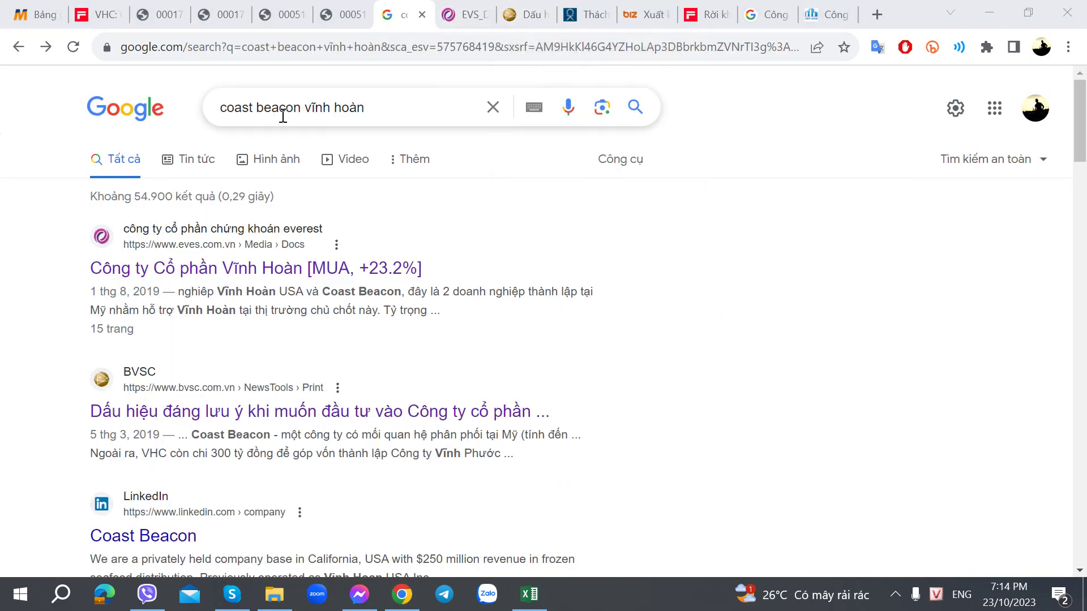
Step: Read the Coast Beacon passage in the Vietnambiz article, close its page search, and check the Tin nhanh chứng khoán table of VHC's subsidiaries and associates
{"action": "left_click", "coordinate": [586, 12]}
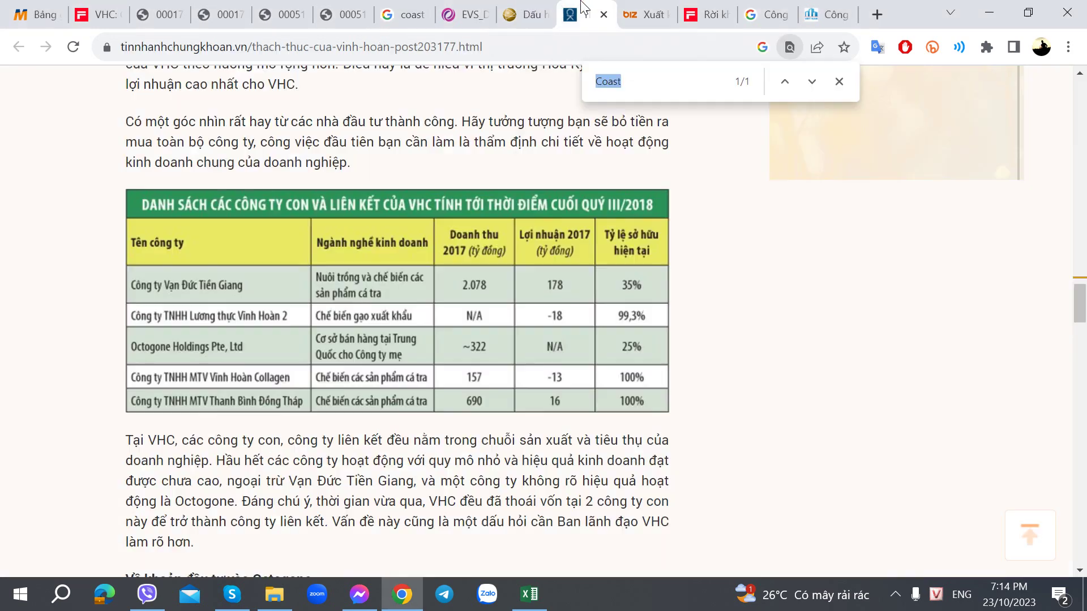
{"action": "left_click", "coordinate": [634, 10]}
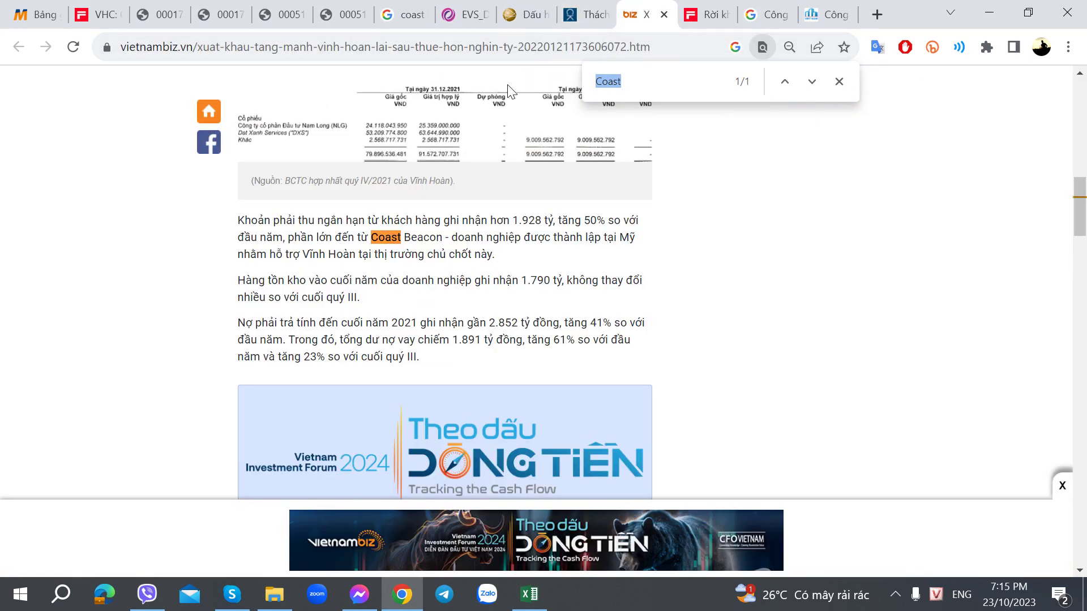
{"action": "left_click", "coordinate": [839, 82]}
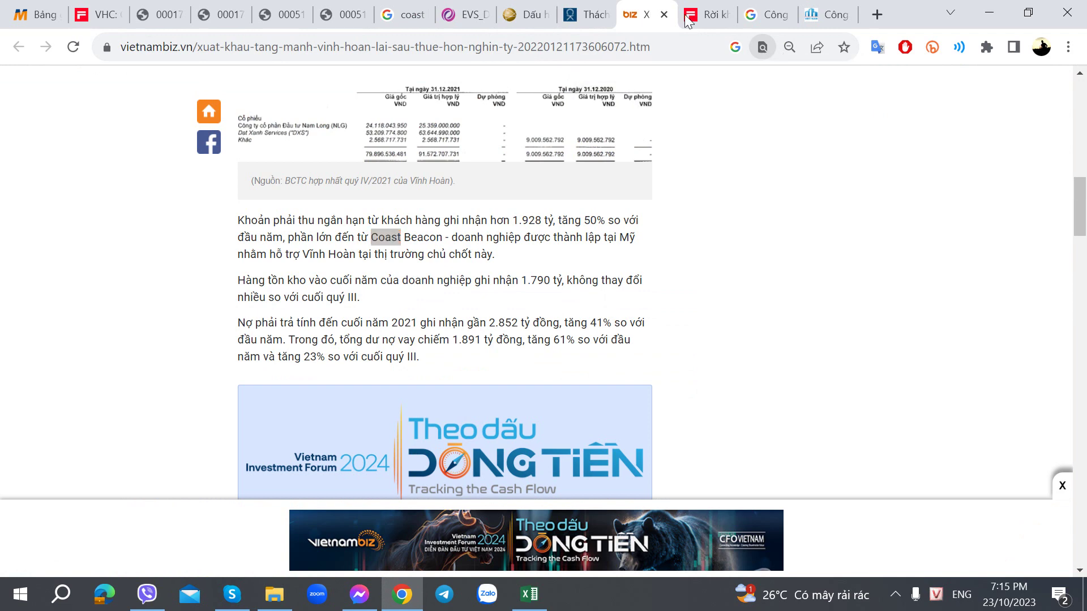
{"action": "left_click", "coordinate": [556, 8]}
{"action": "left_click", "coordinate": [574, 8]}
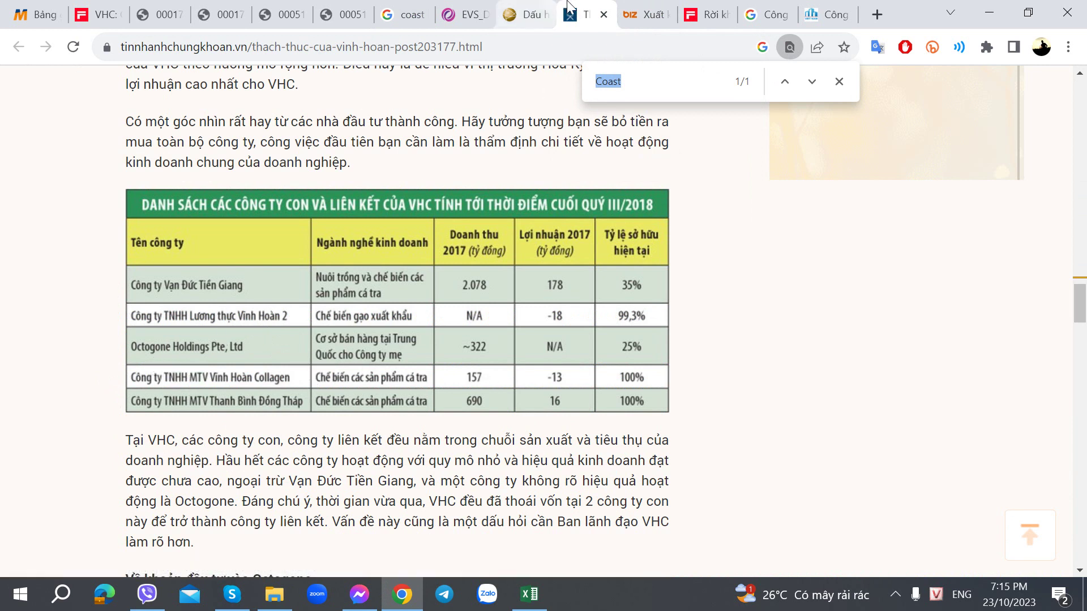
{"action": "left_click", "coordinate": [643, 14]}
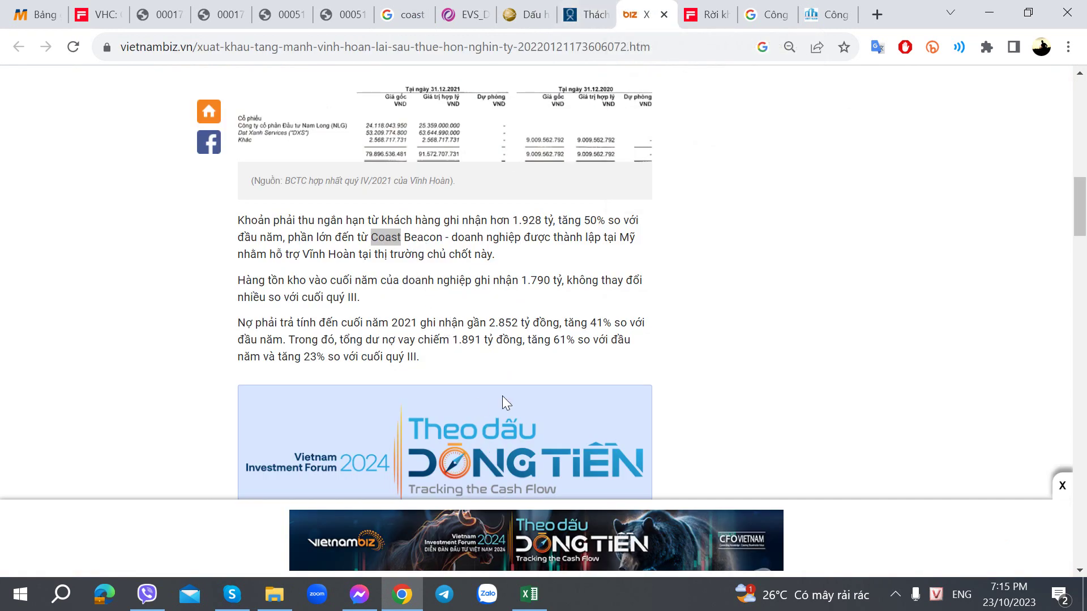
Step: Switch to the VHC workbook in Excel, review the income statement analysis, and select the Vạn Đức Tiền Giang entry in the related-party notes
{"action": "left_click", "coordinate": [536, 605]}
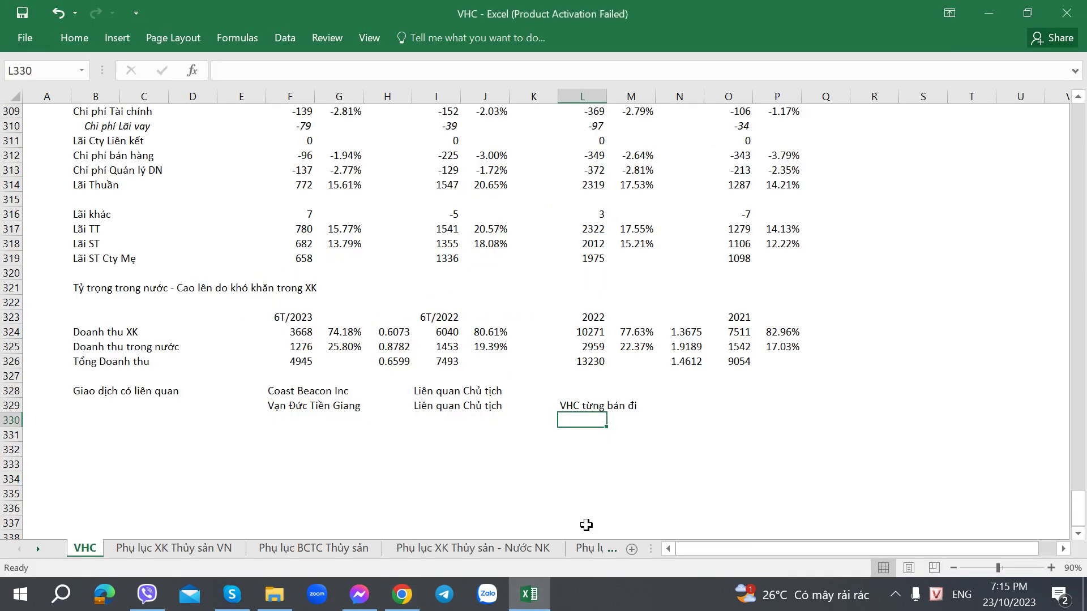
{"action": "scroll", "coordinate": [608, 453], "scroll_direction": "up", "scroll_amount": 4}
{"action": "scroll", "coordinate": [608, 454], "scroll_direction": "up", "scroll_amount": 5}
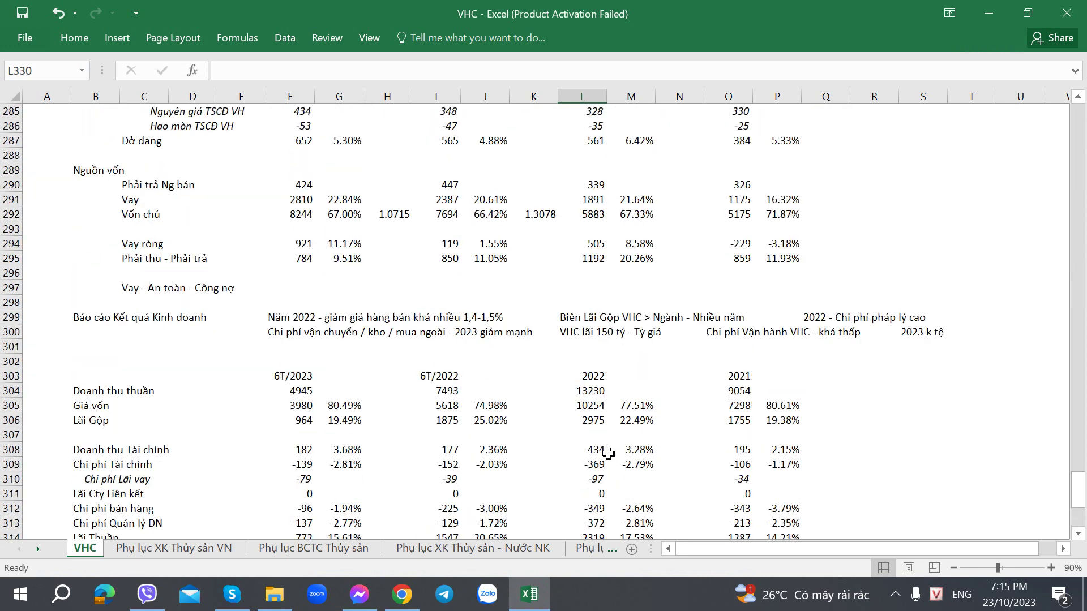
{"action": "scroll", "coordinate": [608, 453], "scroll_direction": "down", "scroll_amount": 3}
{"action": "scroll", "coordinate": [608, 453], "scroll_direction": "down", "scroll_amount": 3}
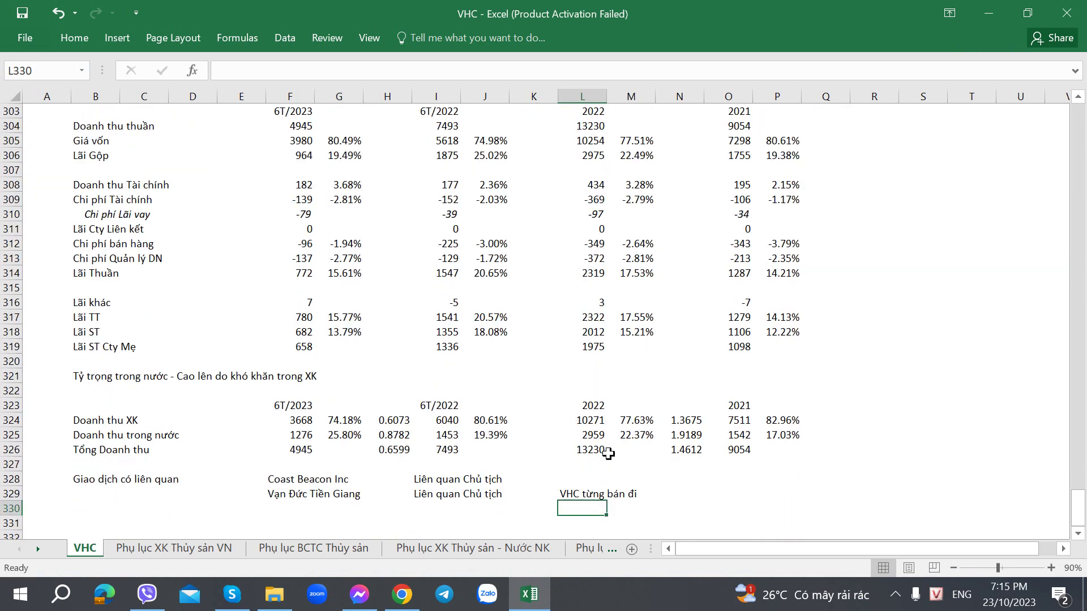
{"action": "scroll", "coordinate": [608, 454], "scroll_direction": "down", "scroll_amount": 1}
{"action": "left_click", "coordinate": [282, 440]}
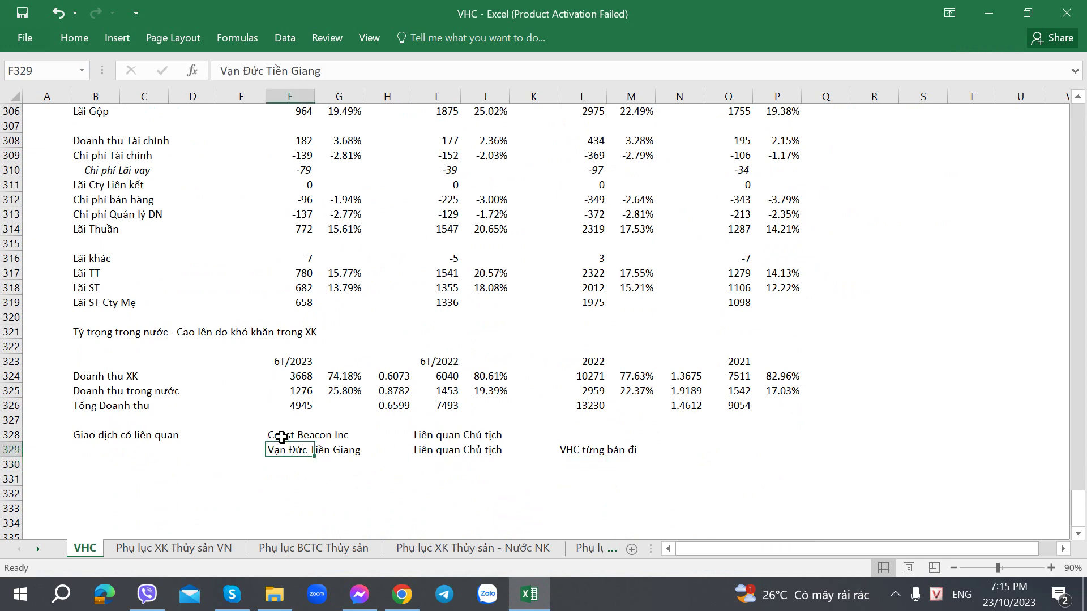
Step: Check Vạn Đức Tiền Giang's ownership in the CafeF article and record "Chủ tịch cầm 5% VĐTG" in O329 of the VHC sheet
{"action": "key", "text": "alt+Tab"}
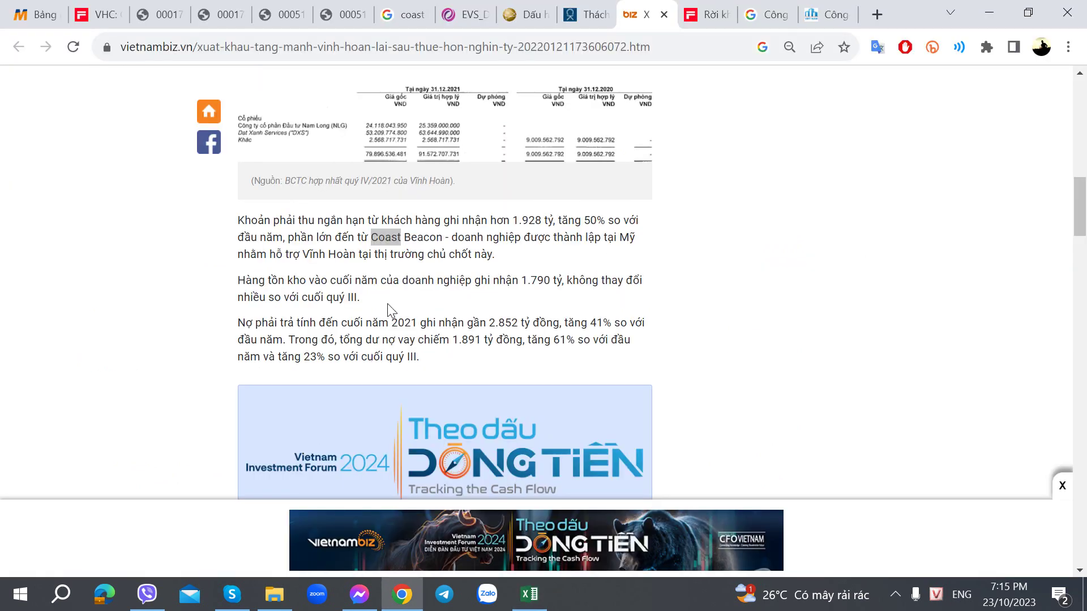
{"action": "left_click", "coordinate": [707, 14]}
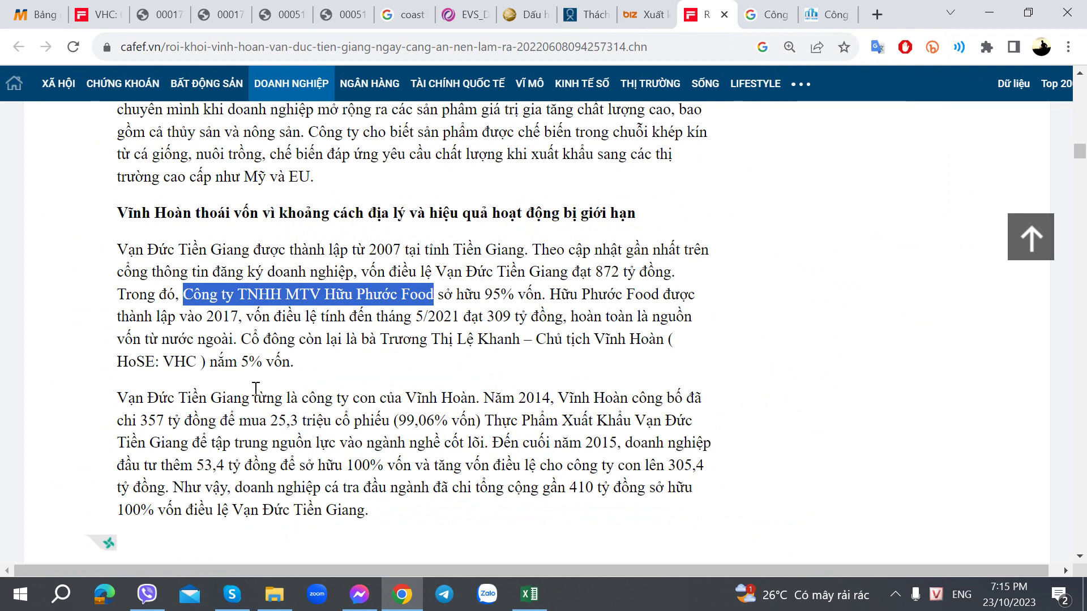
{"action": "left_click", "coordinate": [270, 361]}
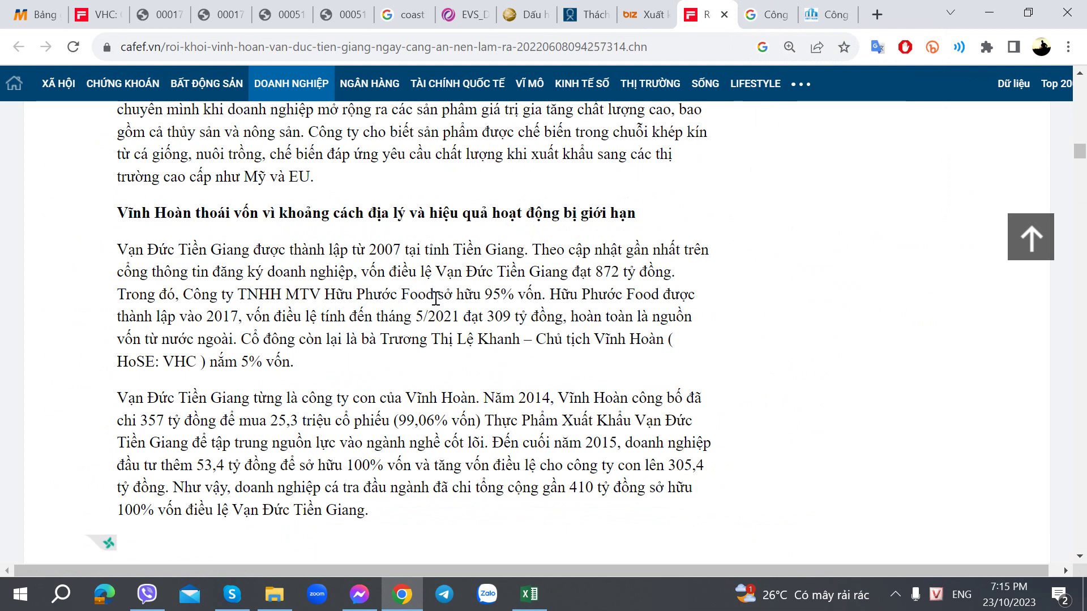
{"action": "key", "text": "alt+Tab"}
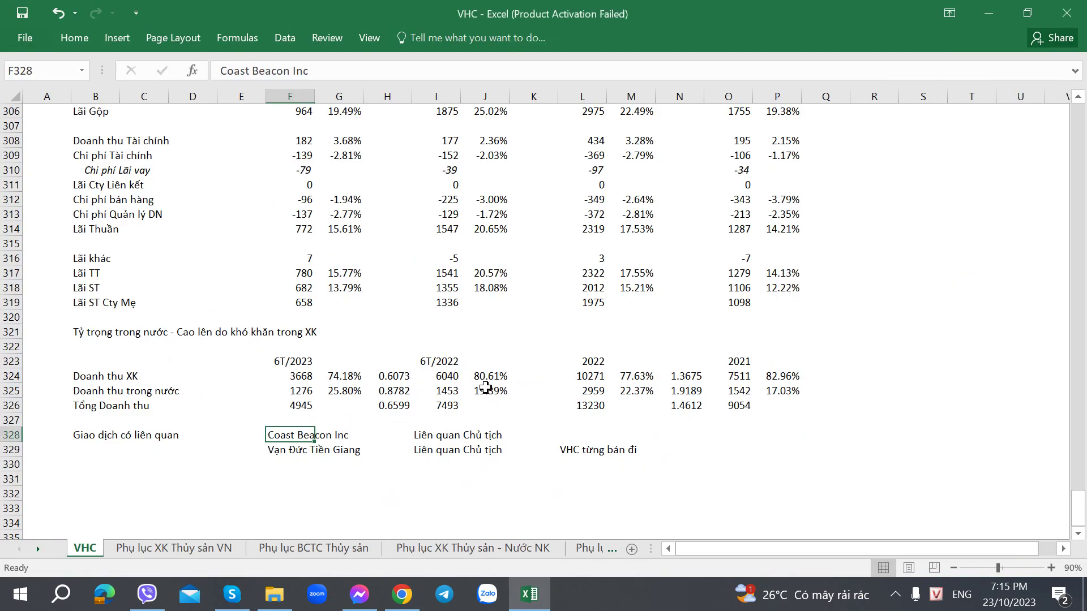
{"action": "left_click", "coordinate": [755, 450]}
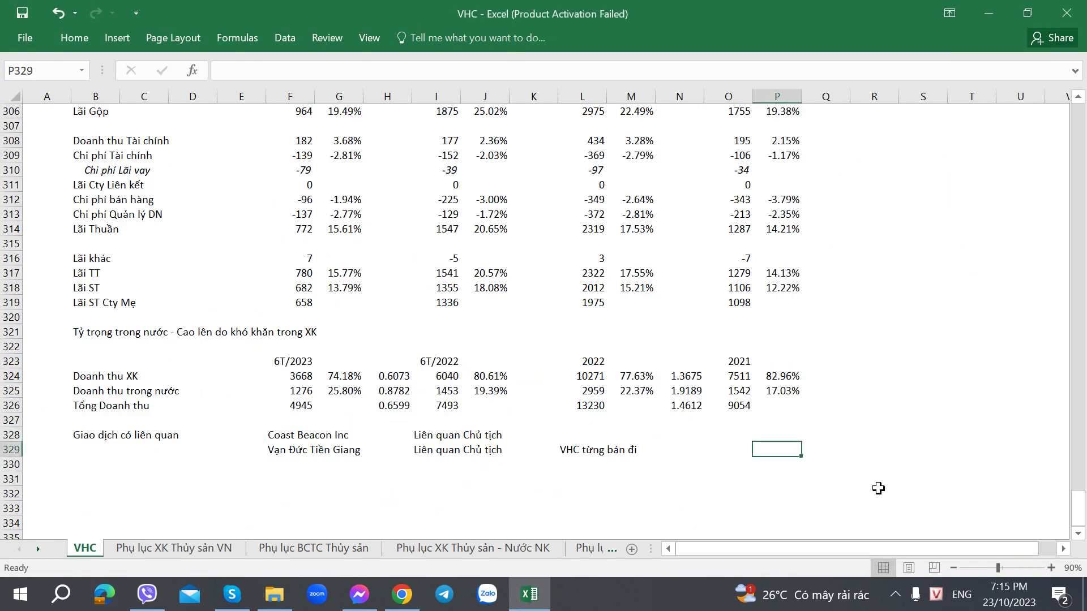
{"action": "key", "text": "Left"}
{"action": "type", "text": "Chủ tịch"}
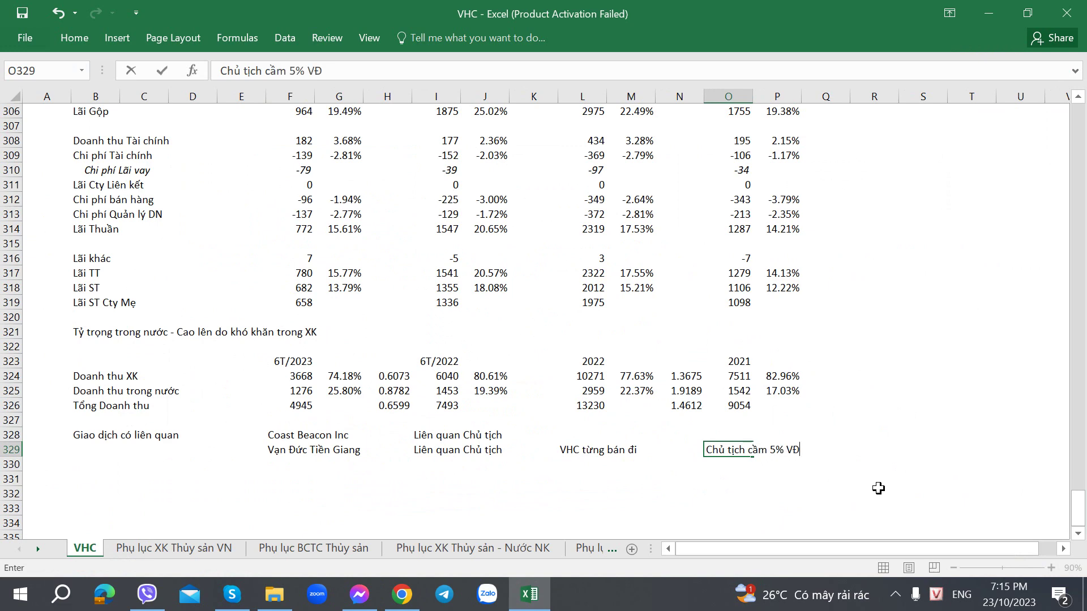
{"action": "key", "text": "Return"}
Step: Switch to the browser, look through the Google results for "coast beacon vĩnh hoàn", and read the Coast Beacon passage in the EVS report
{"action": "key", "text": "alt+Tab"}
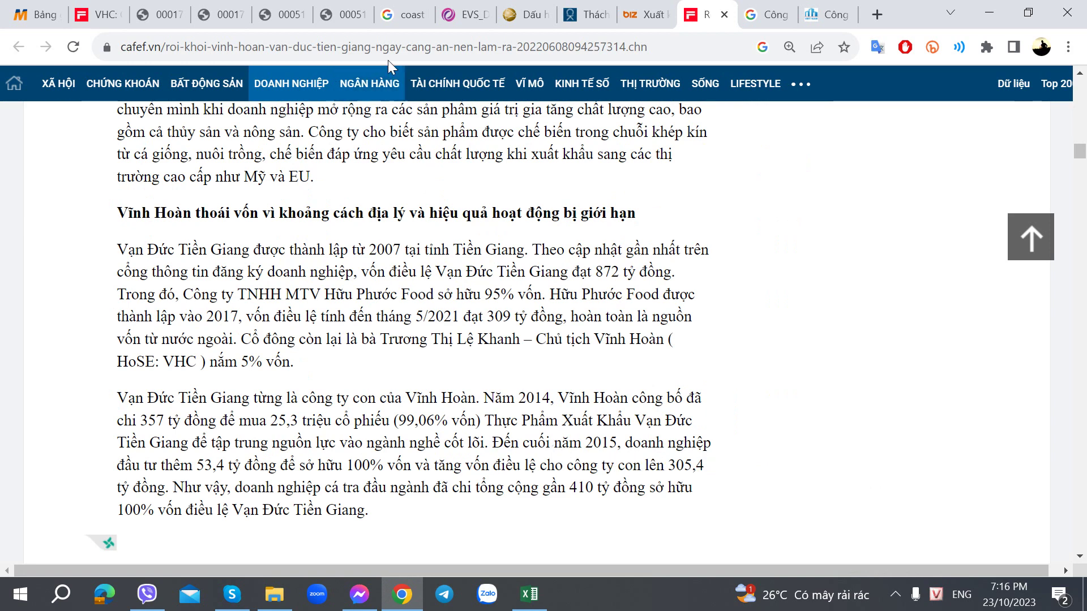
{"action": "left_click", "coordinate": [399, 14]}
{"action": "scroll", "coordinate": [405, 357], "scroll_direction": "down", "scroll_amount": 7}
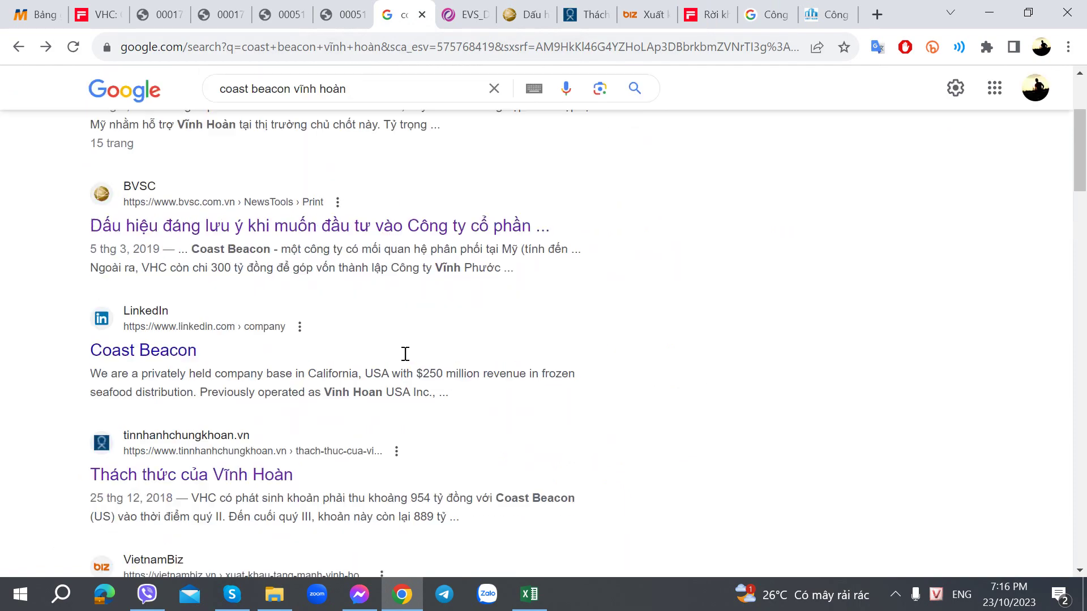
{"action": "scroll", "coordinate": [405, 361], "scroll_direction": "down", "scroll_amount": 4}
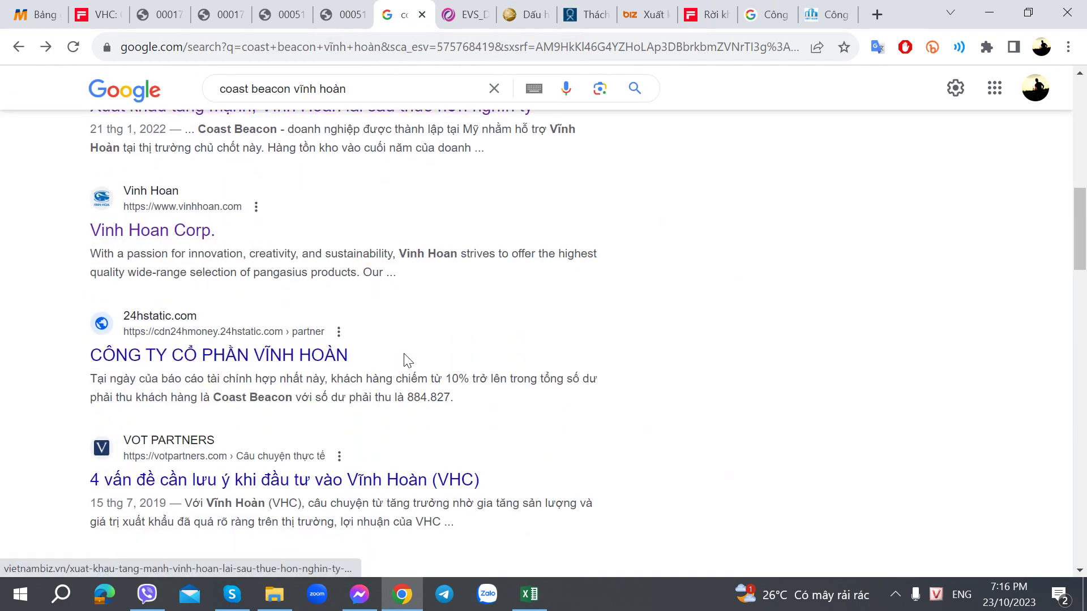
{"action": "scroll", "coordinate": [405, 359], "scroll_direction": "down", "scroll_amount": 5}
{"action": "scroll", "coordinate": [405, 356], "scroll_direction": "up", "scroll_amount": 6}
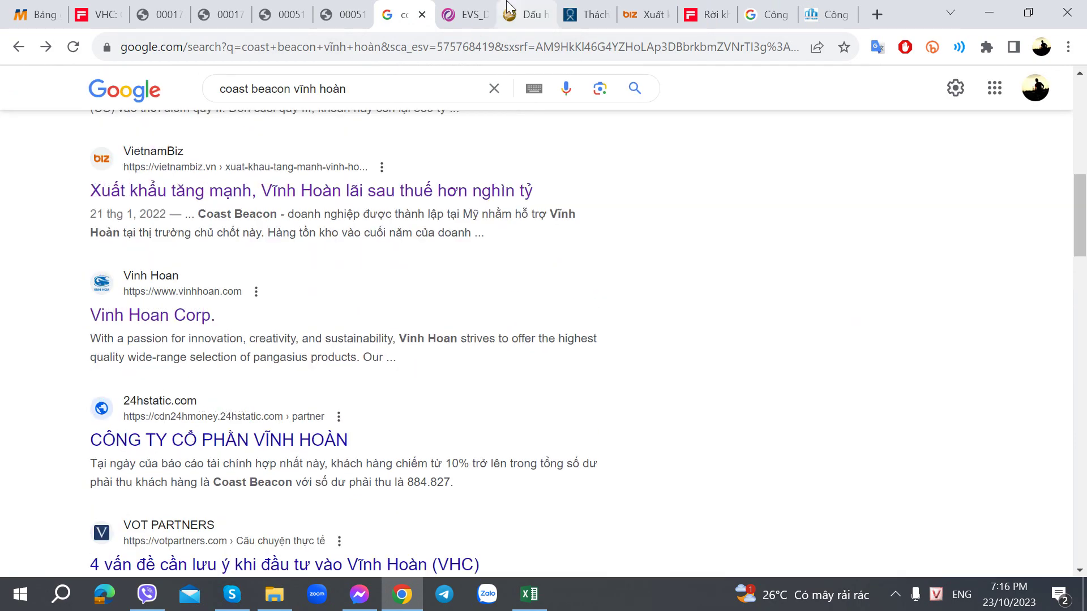
{"action": "left_click", "coordinate": [467, 14]}
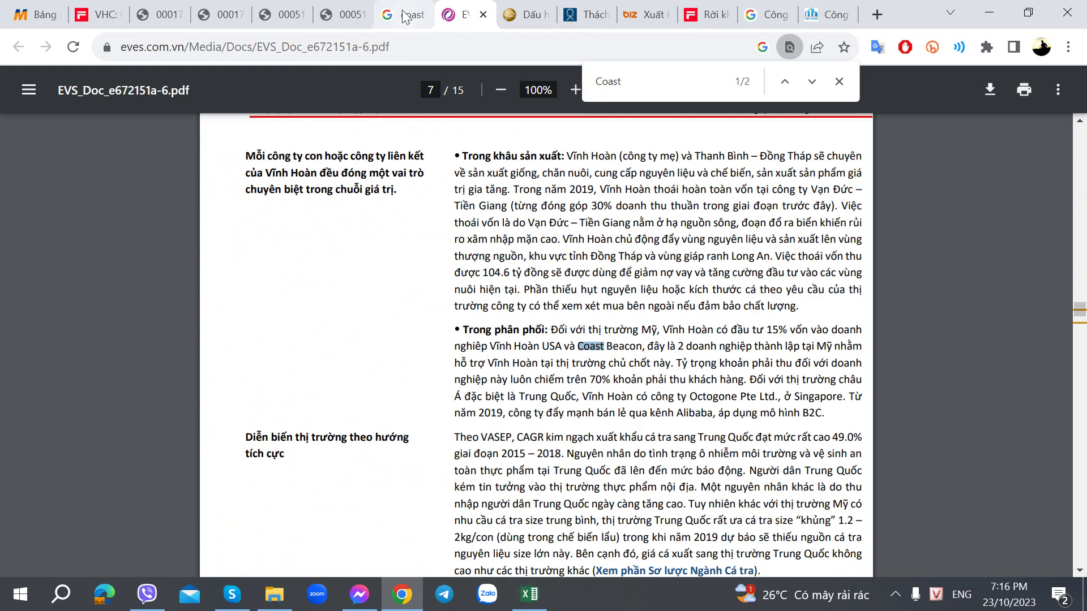
Step: Check the related-party sales in the mid-2023 report and return to the related-party notes in the Excel workbook
{"action": "left_click", "coordinate": [218, 14]}
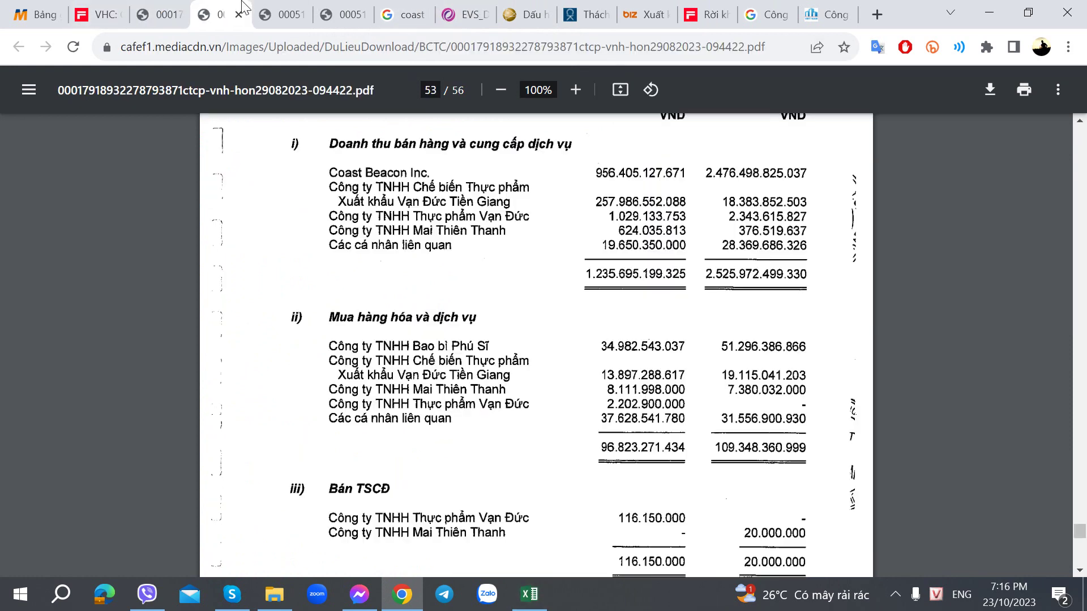
{"action": "left_click", "coordinate": [239, 13]}
{"action": "key", "text": "alt+Tab"}
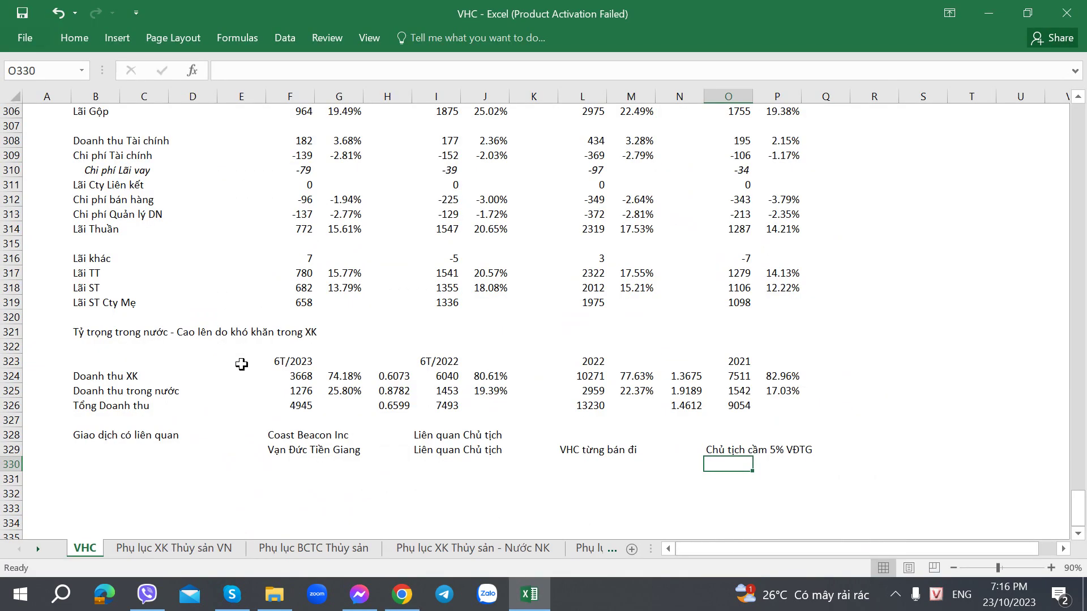
{"action": "left_click", "coordinate": [158, 489]}
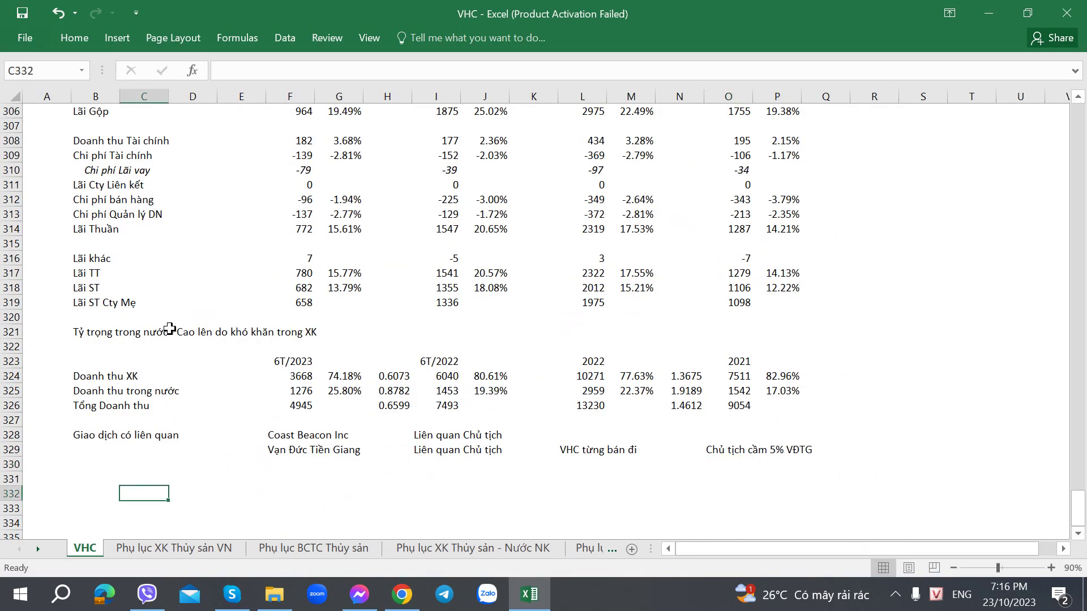
Step: Review note 35 of the 2022 annual report for related-party purchases, year-end receivables and sales to Coast Beacon
{"action": "key", "text": "alt+Tab"}
{"action": "left_click", "coordinate": [338, 14]}
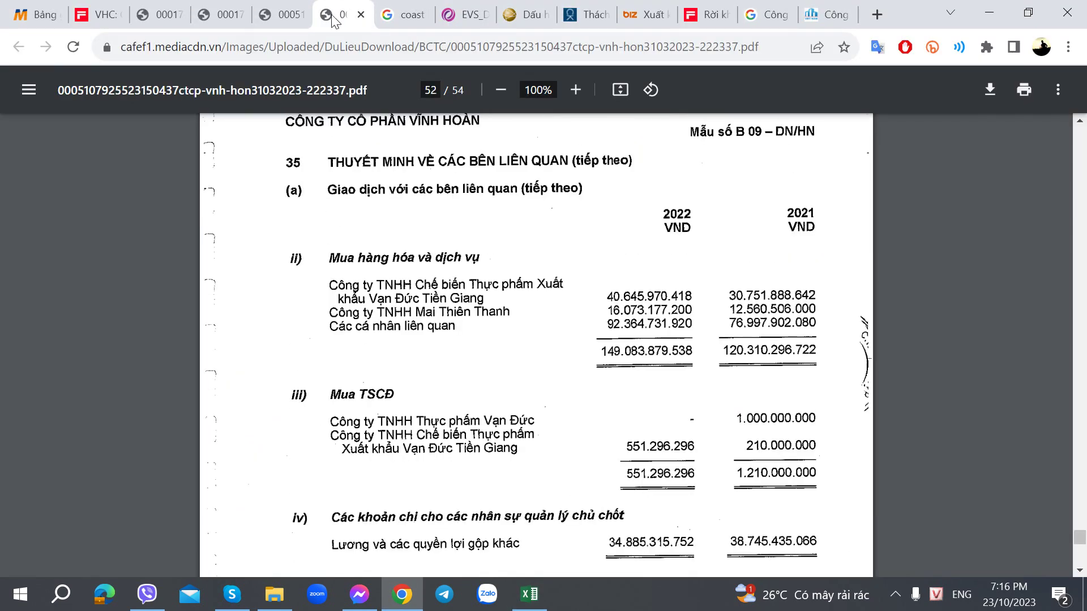
{"action": "scroll", "coordinate": [369, 288], "scroll_direction": "down", "scroll_amount": 2}
{"action": "scroll", "coordinate": [370, 287], "scroll_direction": "down", "scroll_amount": 1}
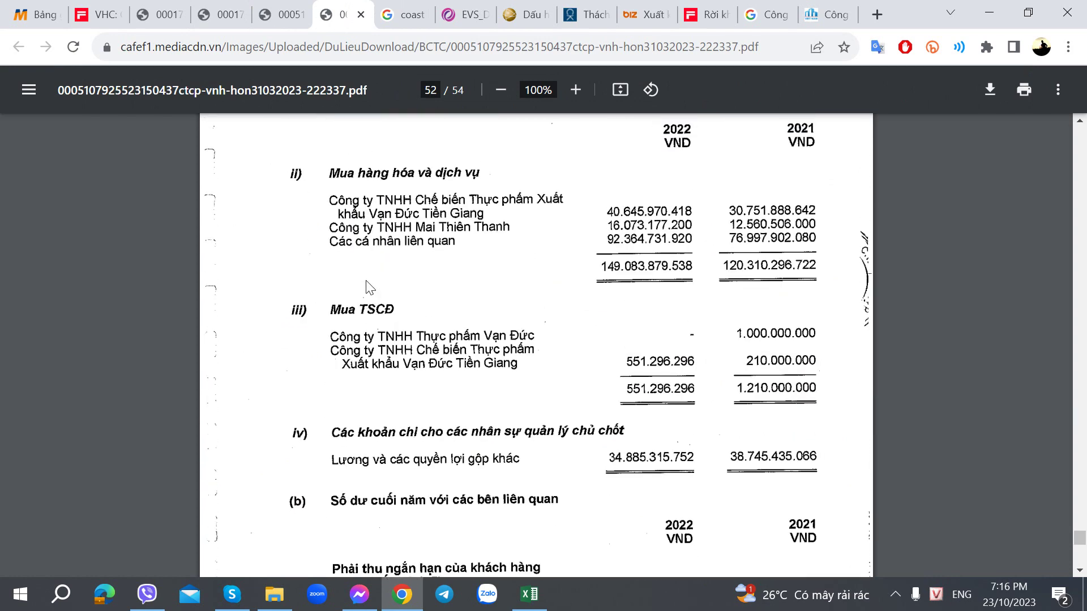
{"action": "scroll", "coordinate": [369, 288], "scroll_direction": "down", "scroll_amount": 7}
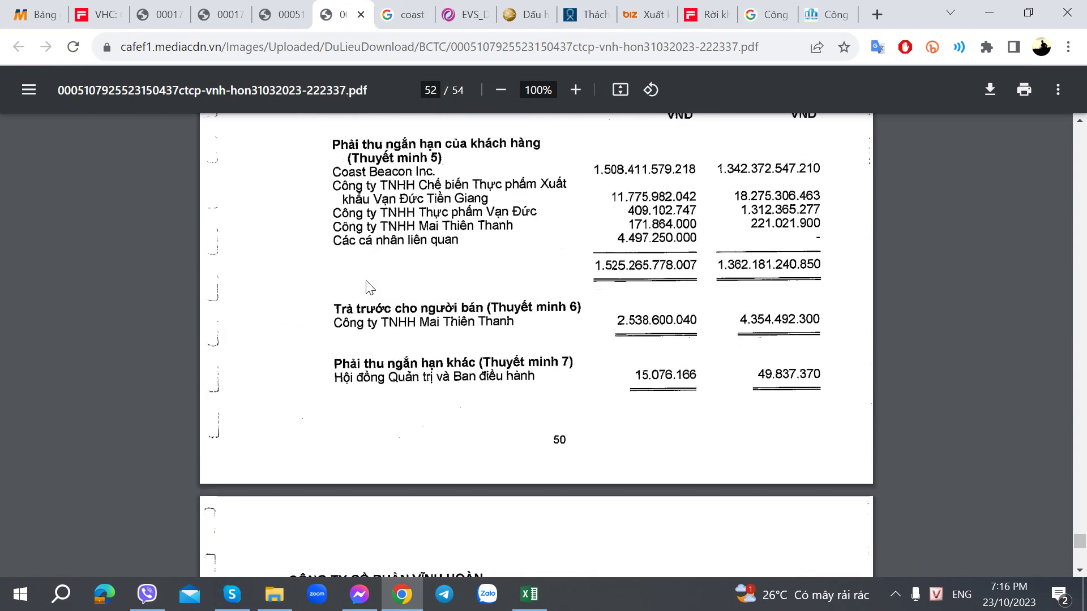
{"action": "scroll", "coordinate": [369, 287], "scroll_direction": "up", "scroll_amount": 1}
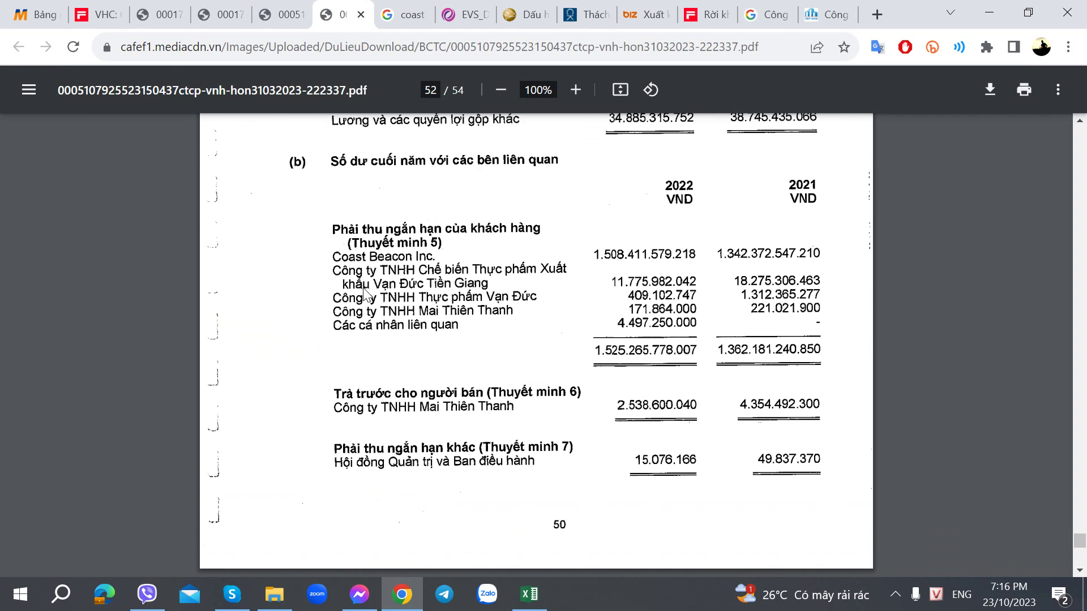
{"action": "scroll", "coordinate": [364, 293], "scroll_direction": "up", "scroll_amount": 14}
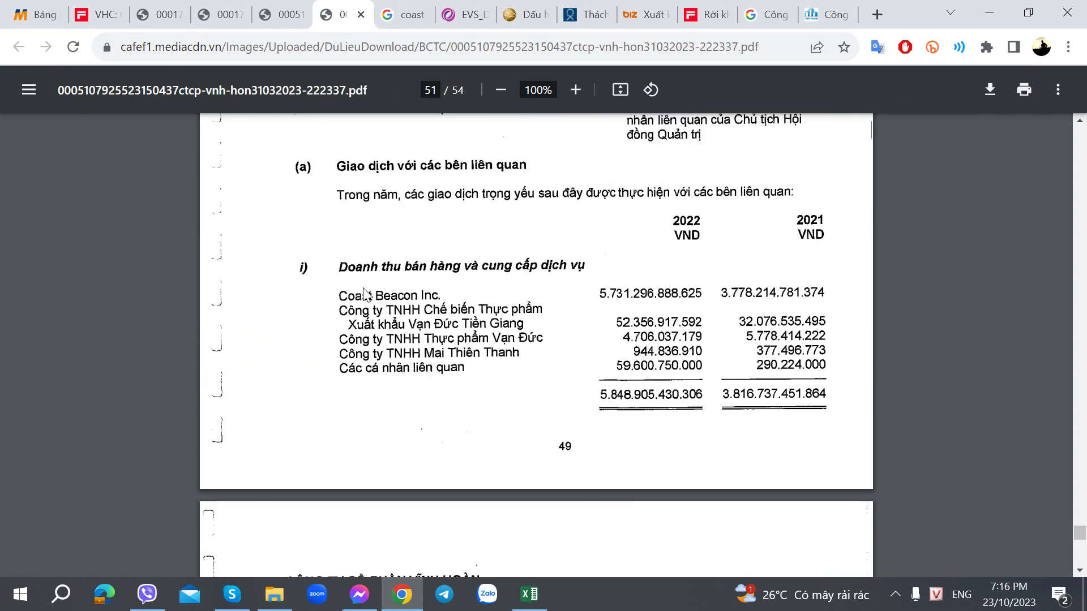
{"action": "scroll", "coordinate": [364, 294], "scroll_direction": "down", "scroll_amount": 2}
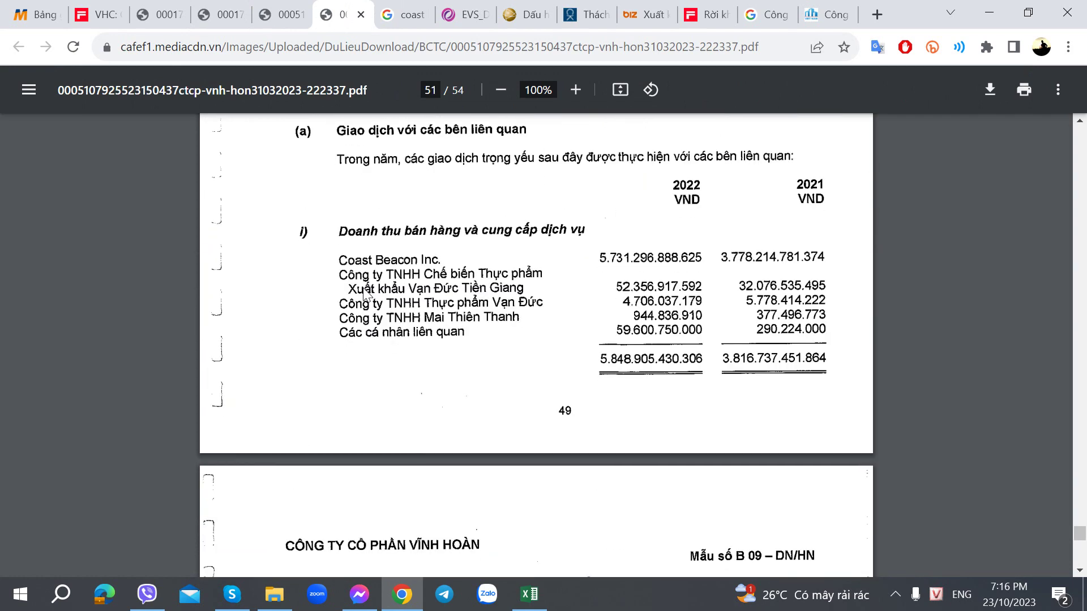
Step: Compare the 2022 sales to Coast Beacon with total revenue in the consolidated income statement
{"action": "key", "text": "ctrl+shift+Tab"}
{"action": "scroll", "coordinate": [364, 289], "scroll_direction": "up", "scroll_amount": 1}
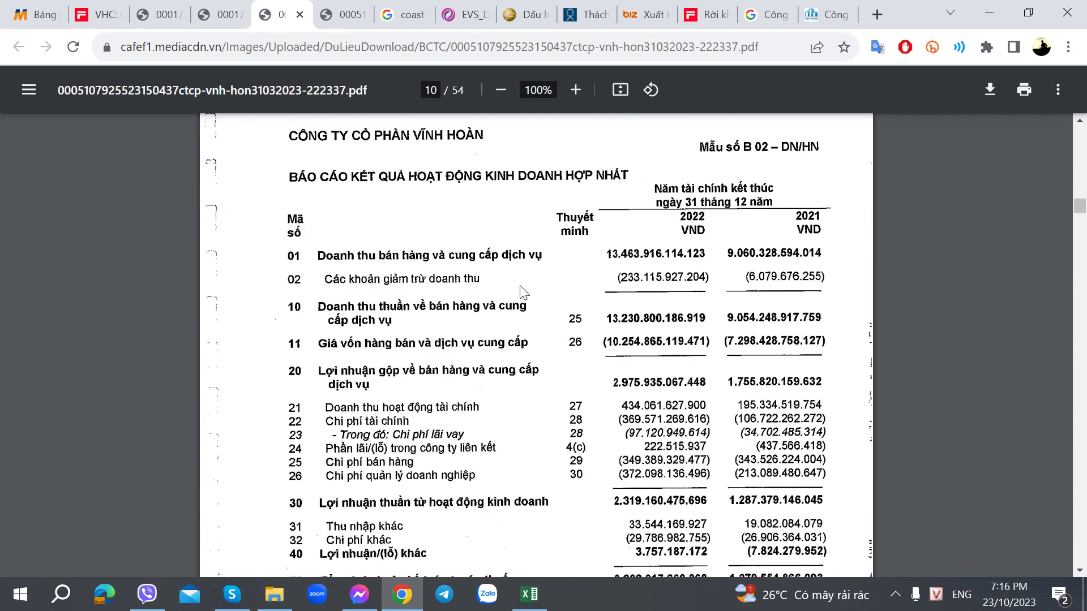
{"action": "left_click", "coordinate": [343, 14]}
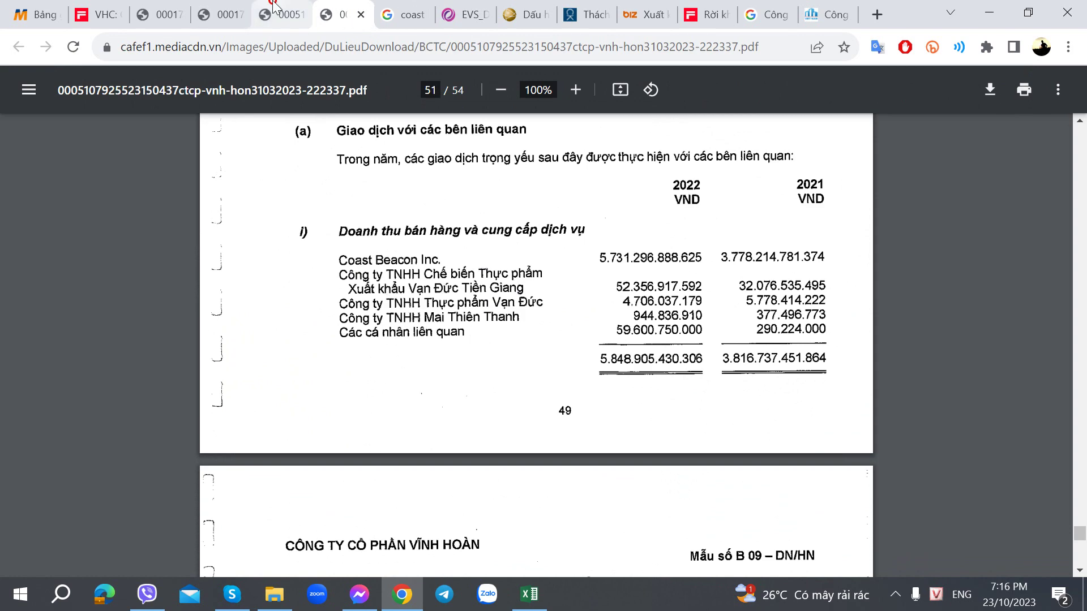
{"action": "left_click", "coordinate": [289, 6]}
{"action": "left_click", "coordinate": [327, 13]}
Step: Switch to the Excel workbook and enter "40% Doanh thu 2022" in L328 on the Coast Beacon Inc row
{"action": "key", "text": "alt+Tab"}
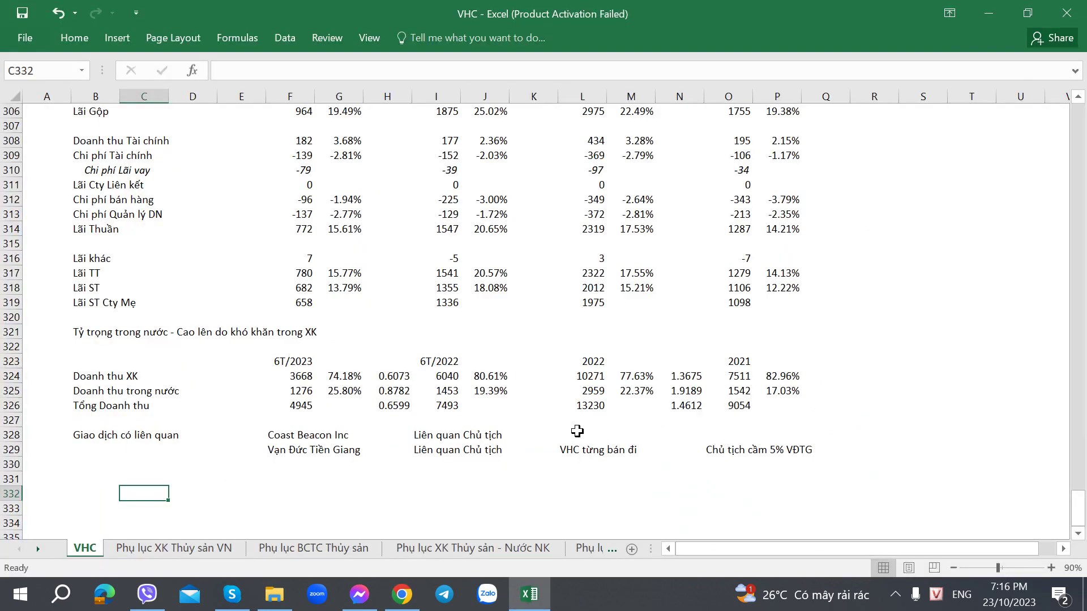
{"action": "left_click", "coordinate": [573, 434]}
{"action": "type", "text": "40% Doanh t"}
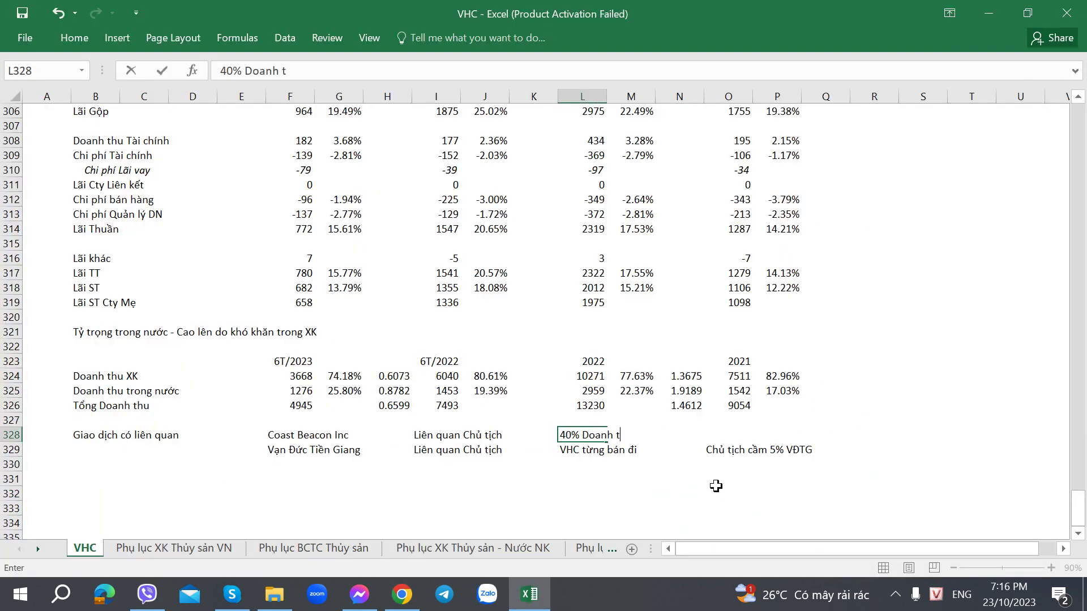
{"action": "type", "text": "hu 2022"}
{"action": "key", "text": "Right"}
{"action": "key", "text": "Right"}
{"action": "key", "text": "Right"}
Step: Compare Coast Beacon's year-end receivables in note 35 with the short-term customer receivables on the 2022 consolidated balance sheet
{"action": "key", "text": "alt+Tab"}
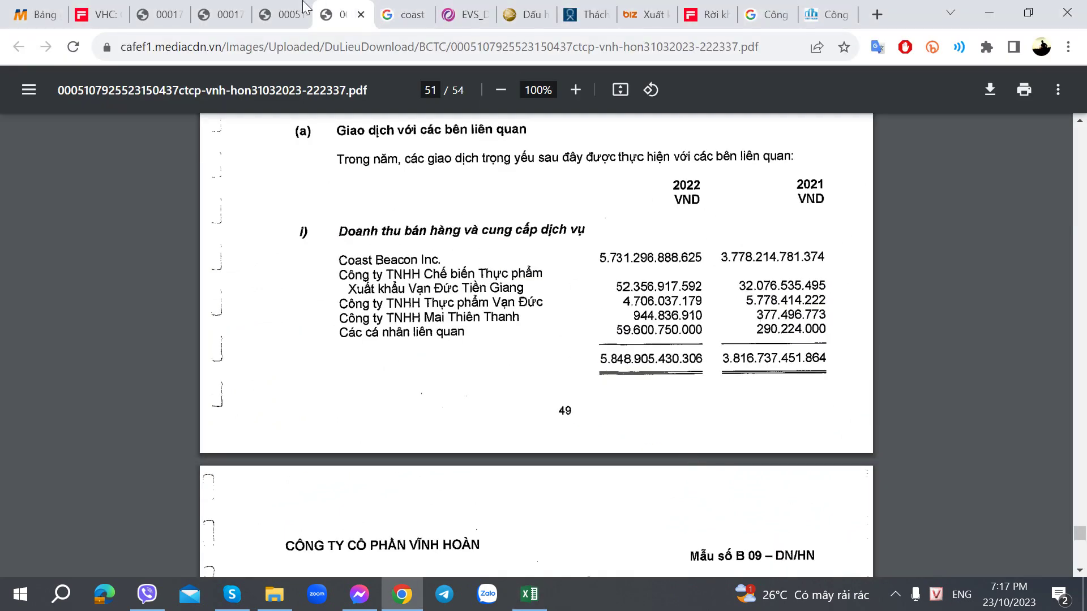
{"action": "key", "text": "ctrl+Page_Up"}
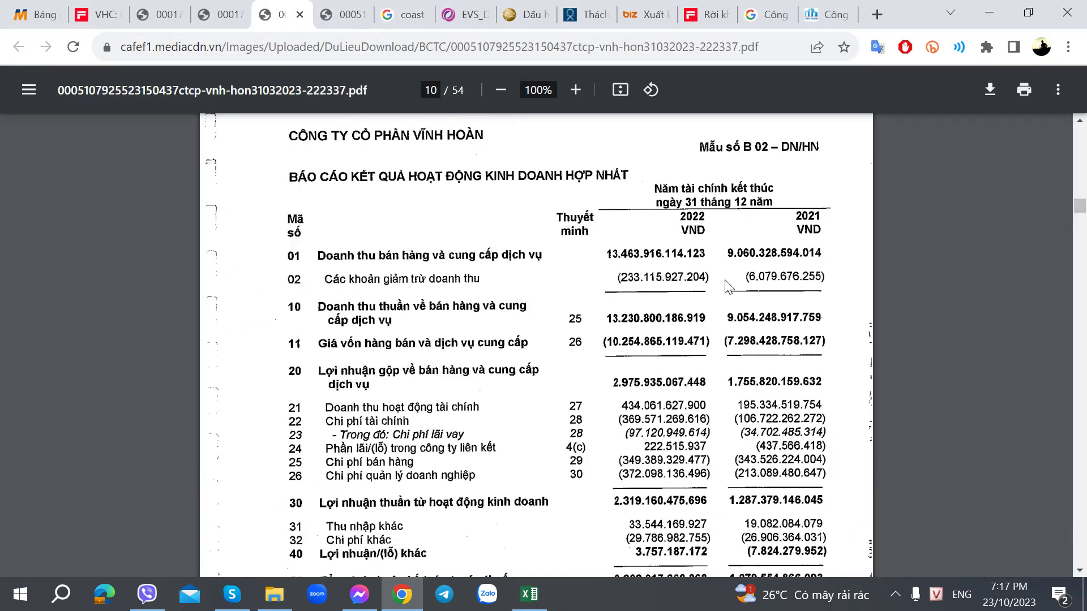
{"action": "left_click", "coordinate": [371, 8]}
{"action": "scroll", "coordinate": [561, 430], "scroll_direction": "down", "scroll_amount": 10}
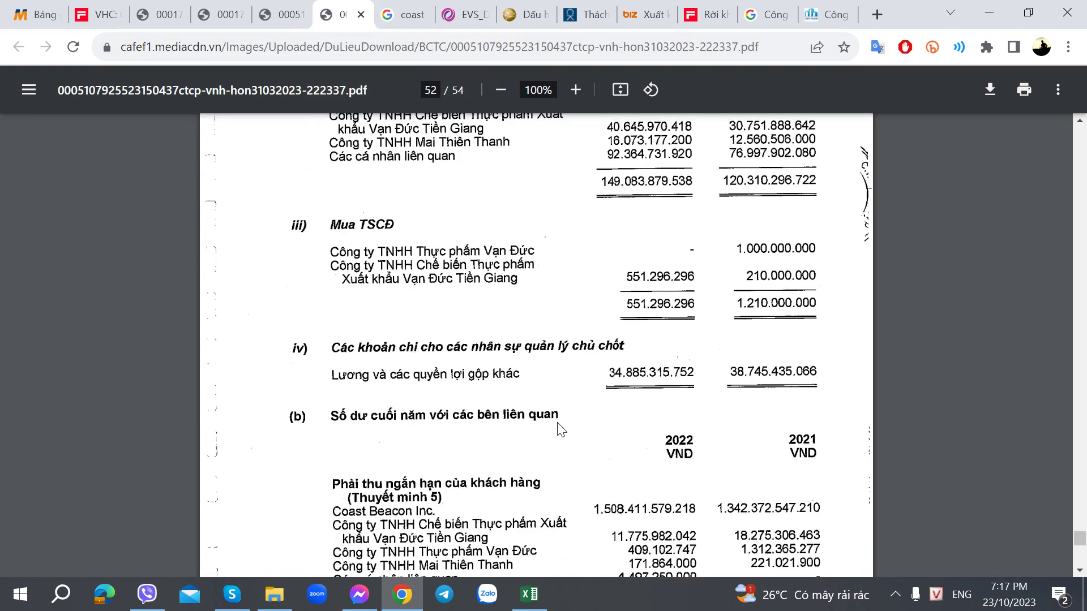
{"action": "scroll", "coordinate": [561, 431], "scroll_direction": "down", "scroll_amount": 3}
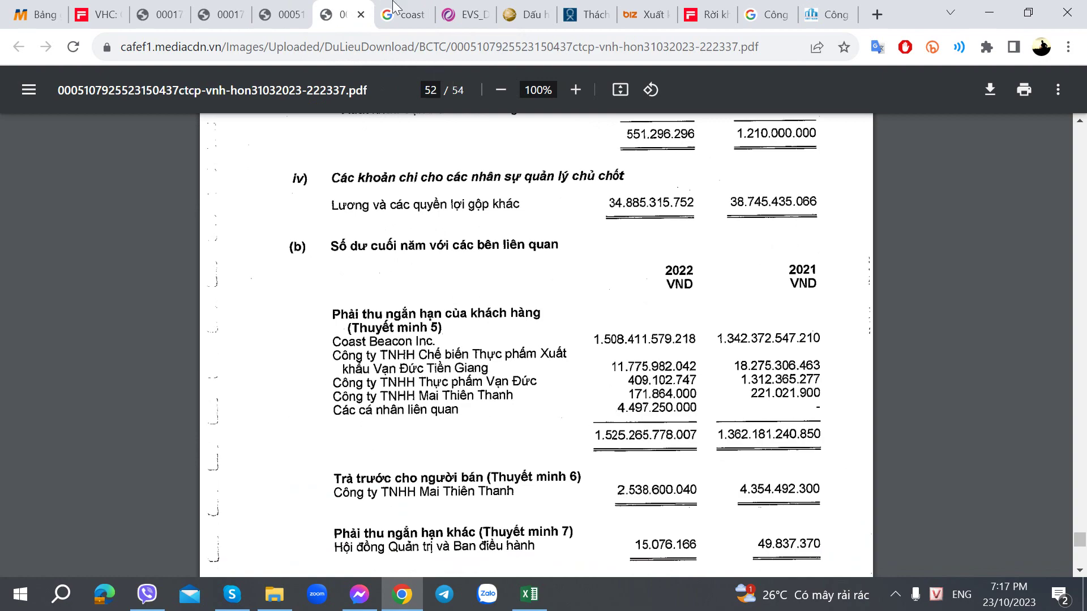
{"action": "left_click", "coordinate": [282, 15]}
{"action": "scroll", "coordinate": [426, 314], "scroll_direction": "up", "scroll_amount": 10}
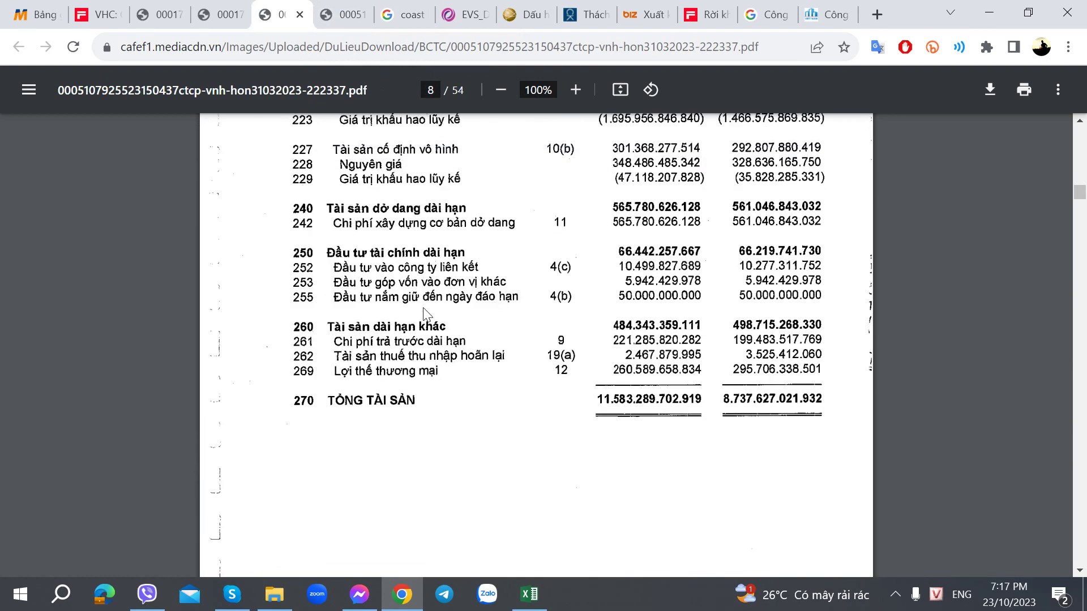
{"action": "scroll", "coordinate": [426, 313], "scroll_direction": "up", "scroll_amount": 15}
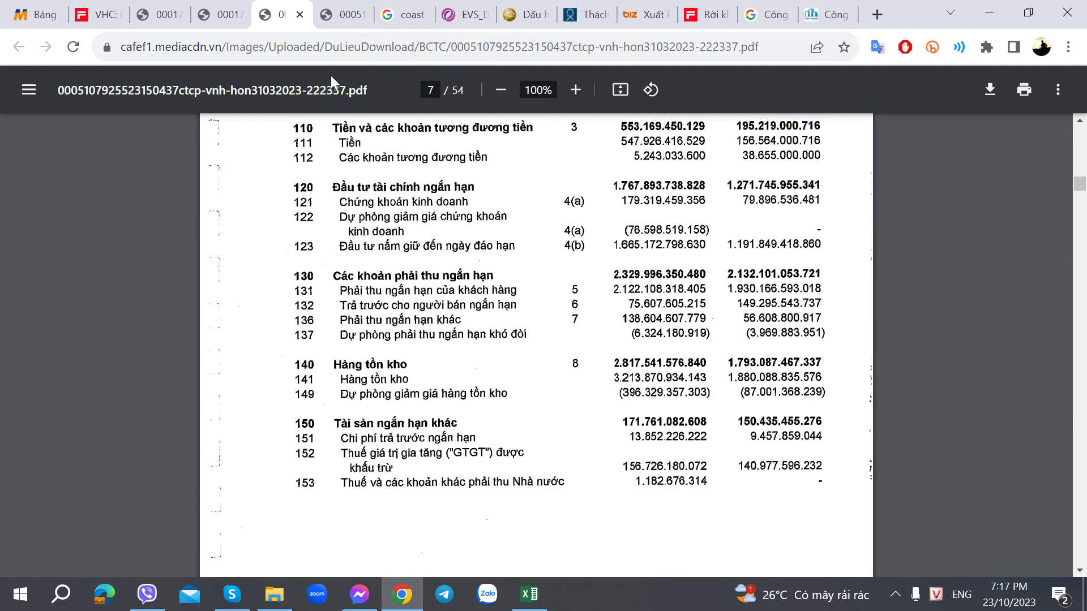
{"action": "left_click", "coordinate": [341, 12]}
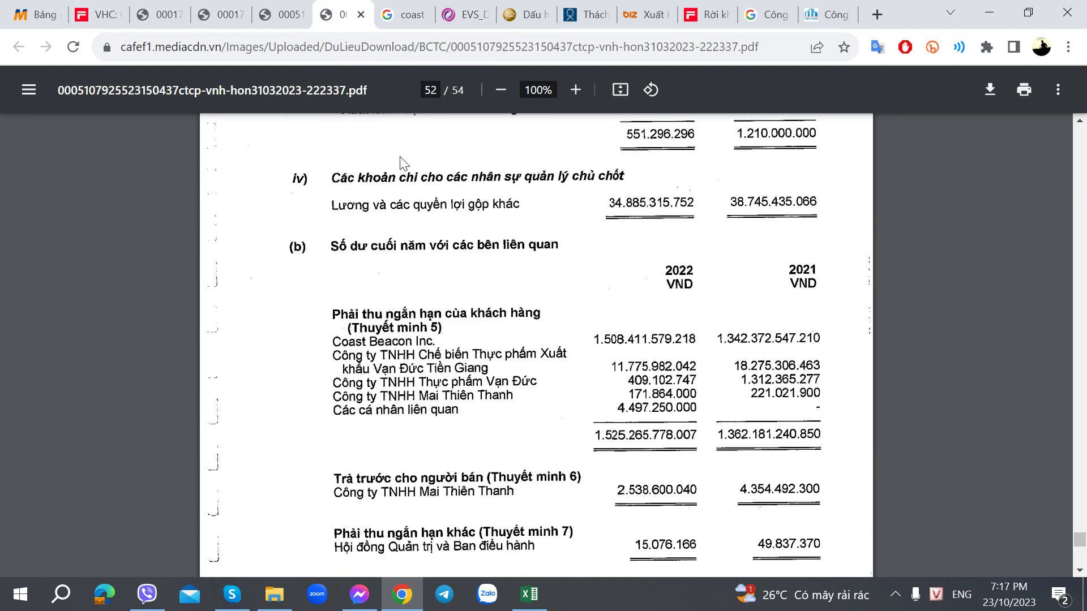
Step: Enter "70% Phải thu 2022" in O328 on the Coast Beacon Inc row of the workbook, and return to the annual report in the browser
{"action": "key", "text": "alt+Tab"}
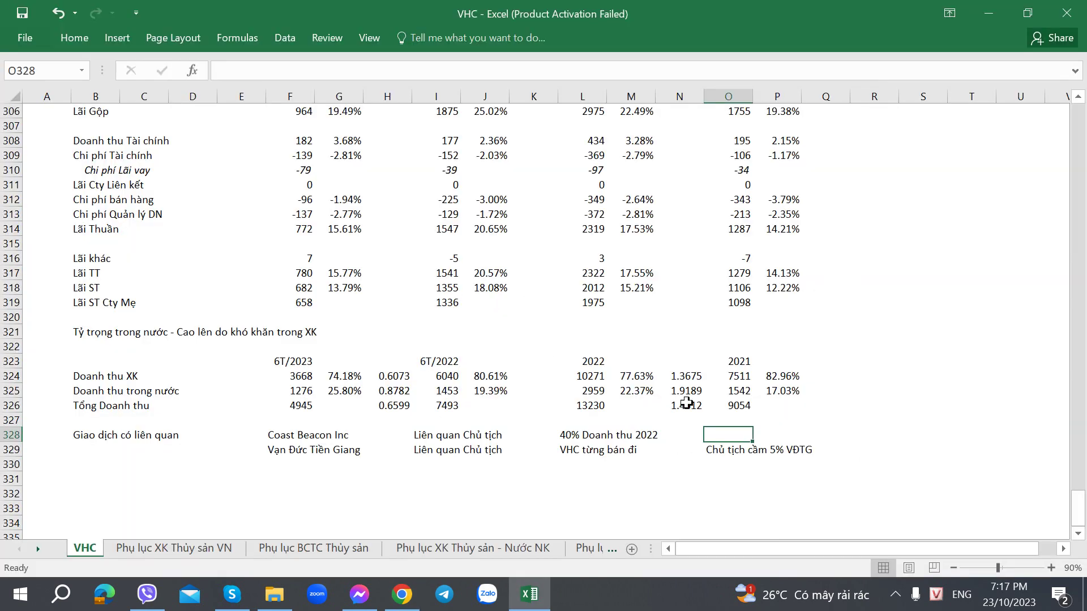
{"action": "type", "text": "6"}
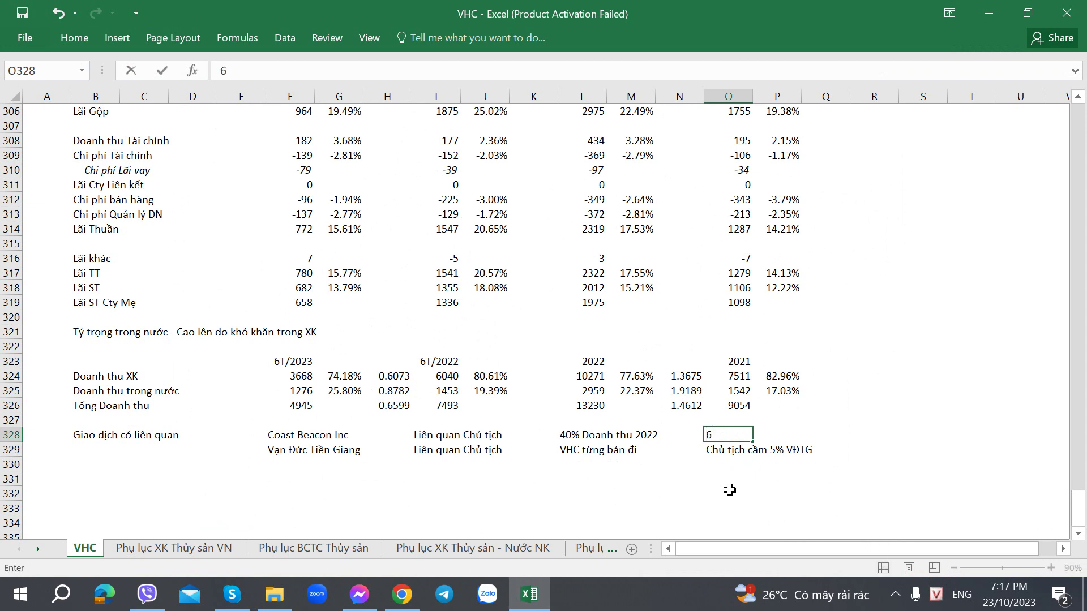
{"action": "type", "text": "0% phả"}
{"action": "key", "text": "BackSpace"}
{"action": "key", "text": "BackSpace"}
{"action": "key", "text": "BackSpace"}
{"action": "key", "text": "BackSpace"}
{"action": "key", "text": "BackSpace"}
{"action": "type", "text": "Phải thu 2022"}
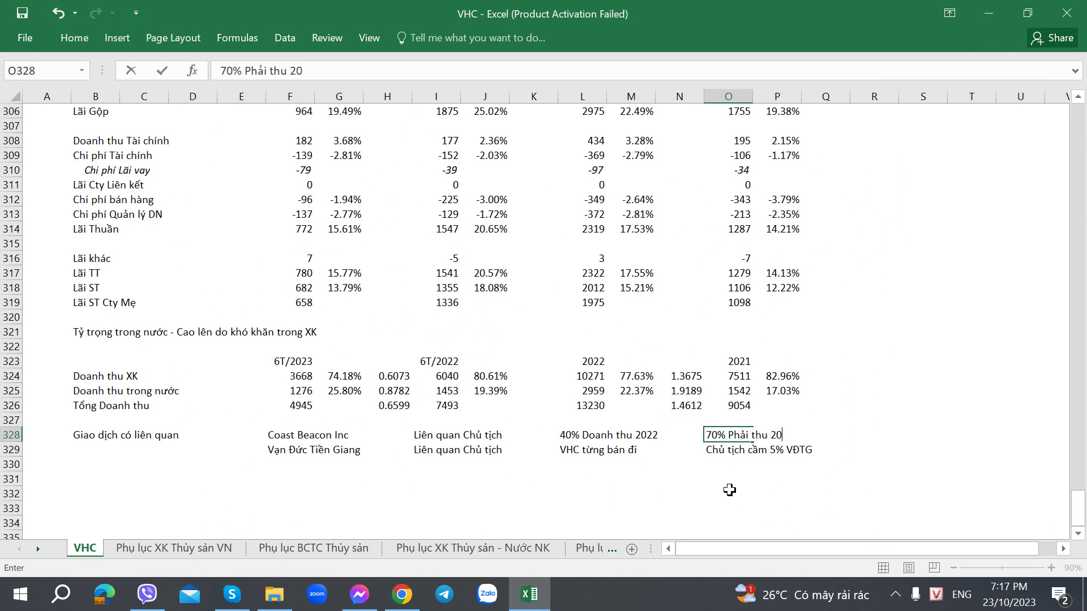
{"action": "key", "text": "Return"}
{"action": "key", "text": "alt+Tab"}
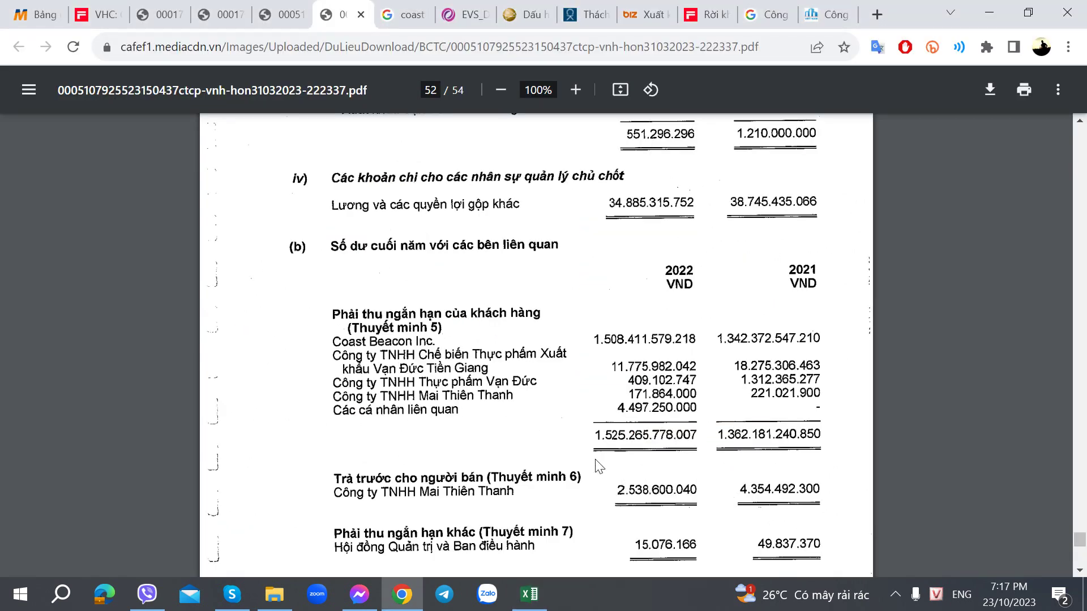
Step: Examine the remaining related-party balances in note 35 and the commitments in note 36 of the 2022 annual report
{"action": "scroll", "coordinate": [566, 419], "scroll_direction": "down", "scroll_amount": 3}
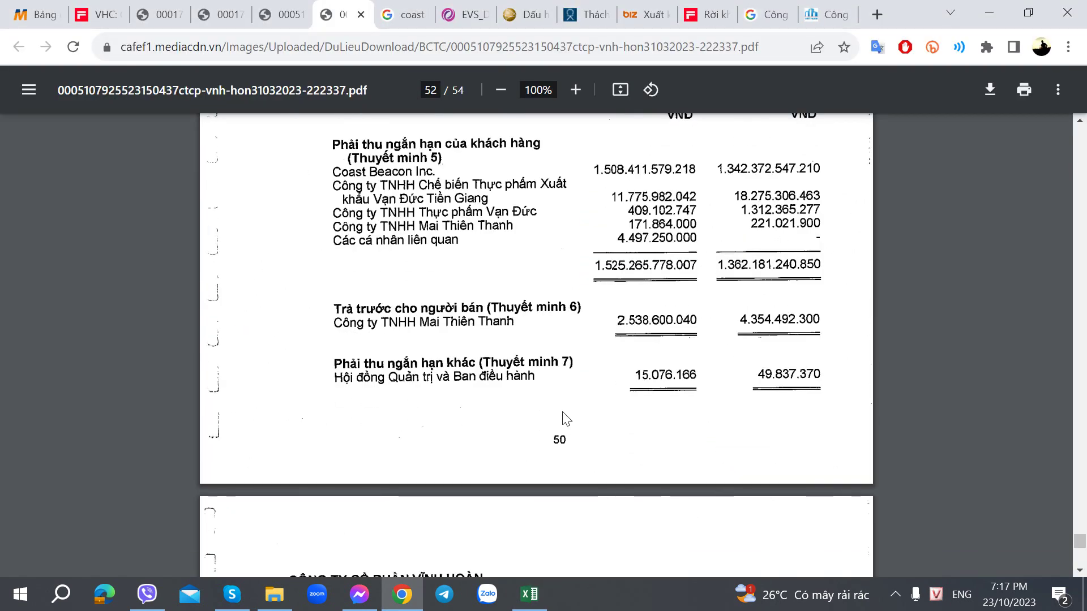
{"action": "scroll", "coordinate": [566, 419], "scroll_direction": "down", "scroll_amount": 6}
{"action": "scroll", "coordinate": [566, 419], "scroll_direction": "up", "scroll_amount": 3}
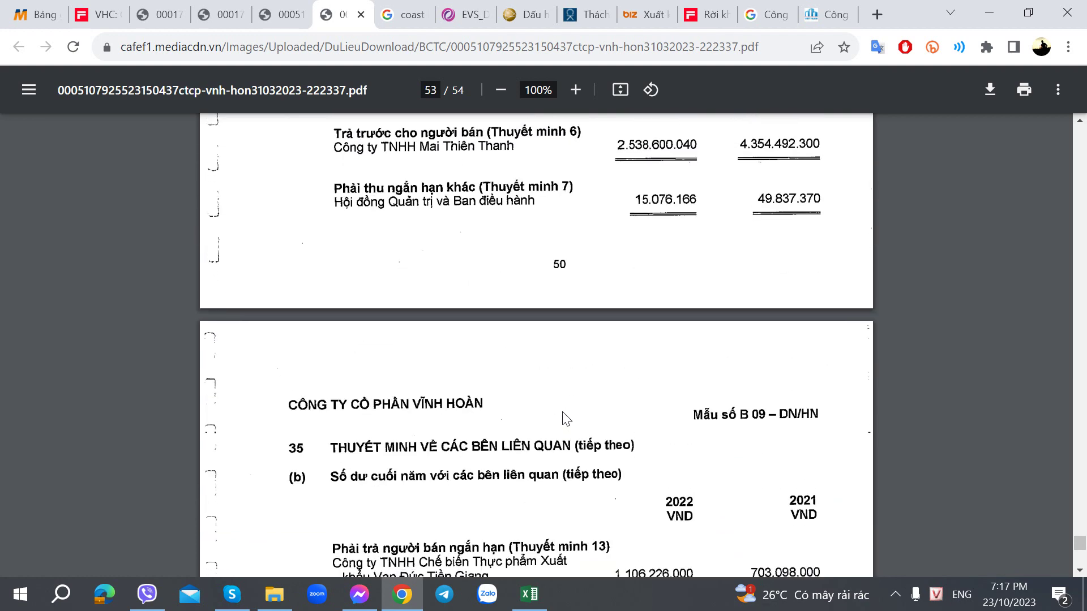
{"action": "scroll", "coordinate": [567, 419], "scroll_direction": "down", "scroll_amount": 3}
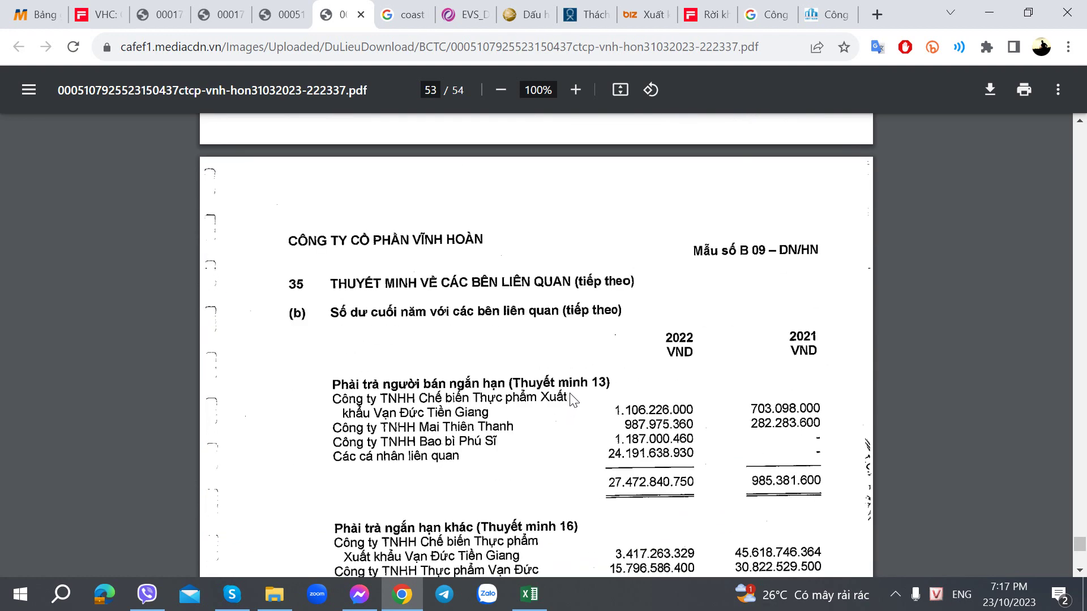
{"action": "scroll", "coordinate": [570, 405], "scroll_direction": "up", "scroll_amount": 13}
{"action": "scroll", "coordinate": [538, 374], "scroll_direction": "down", "scroll_amount": 10}
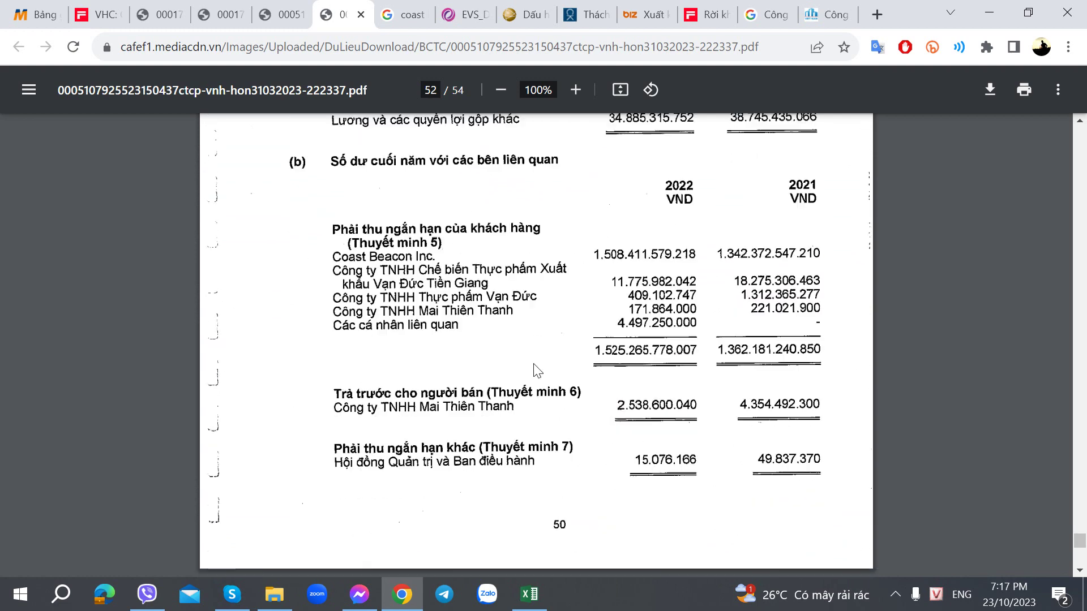
{"action": "scroll", "coordinate": [537, 371], "scroll_direction": "down", "scroll_amount": 5}
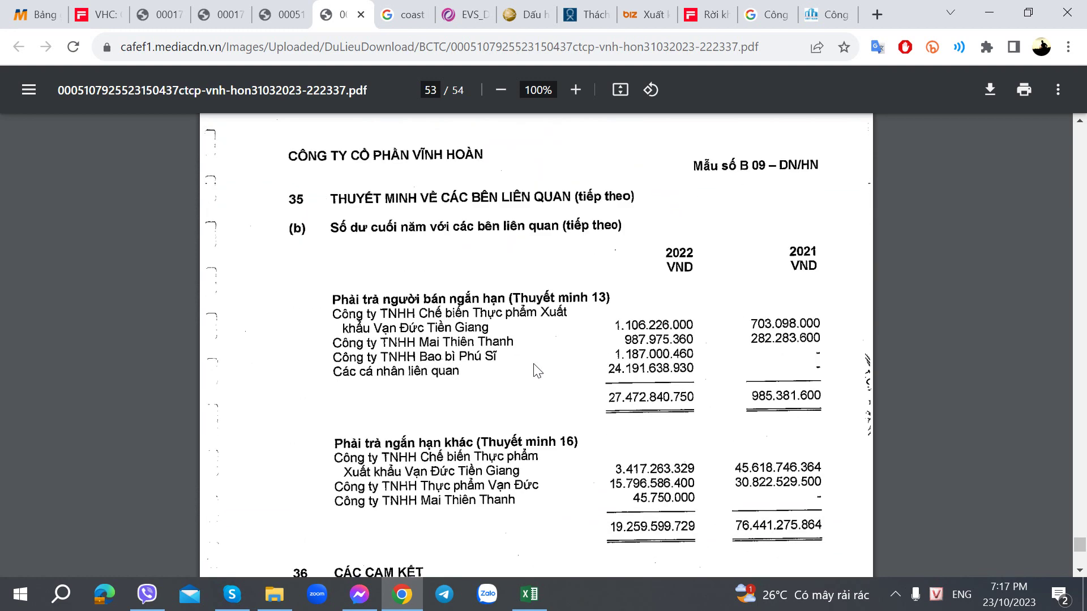
{"action": "scroll", "coordinate": [535, 370], "scroll_direction": "down", "scroll_amount": 4}
{"action": "scroll", "coordinate": [441, 261], "scroll_direction": "up", "scroll_amount": 3}
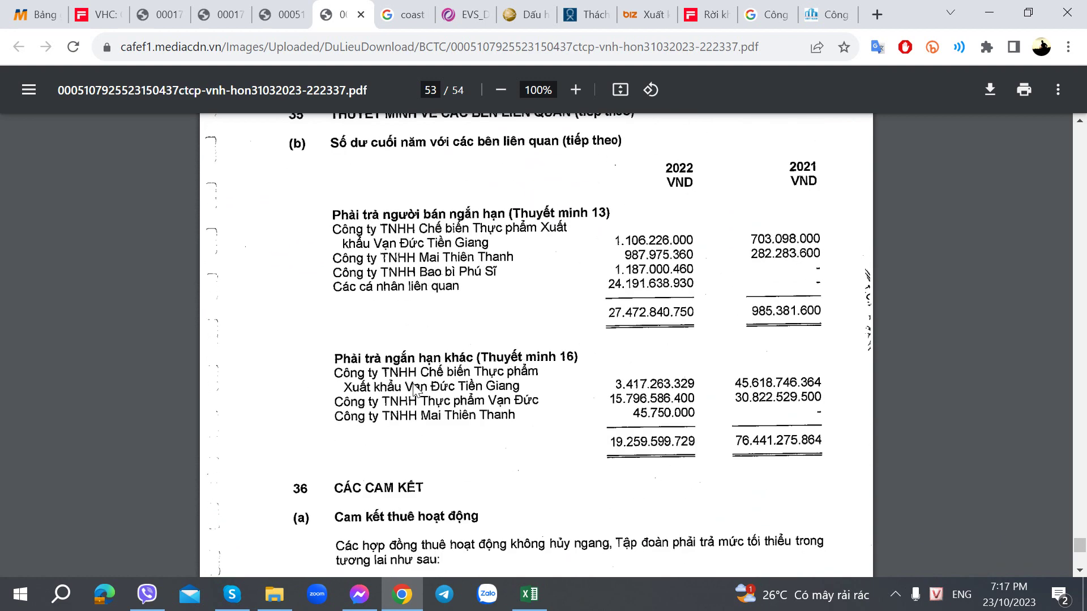
{"action": "scroll", "coordinate": [413, 393], "scroll_direction": "down", "scroll_amount": 5}
{"action": "scroll", "coordinate": [409, 395], "scroll_direction": "down", "scroll_amount": 3}
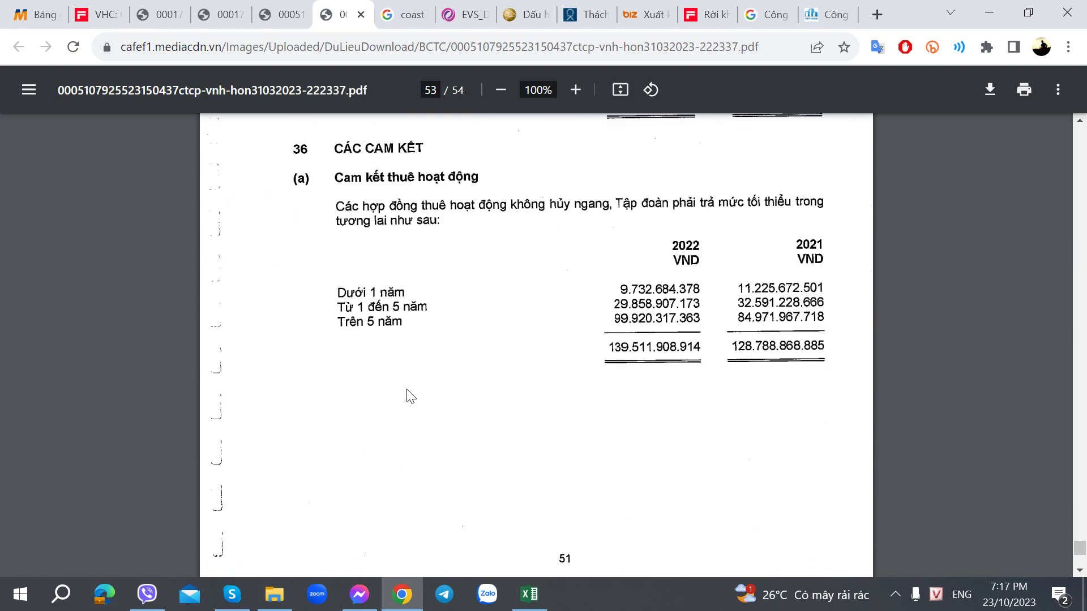
{"action": "scroll", "coordinate": [409, 394], "scroll_direction": "up", "scroll_amount": 3}
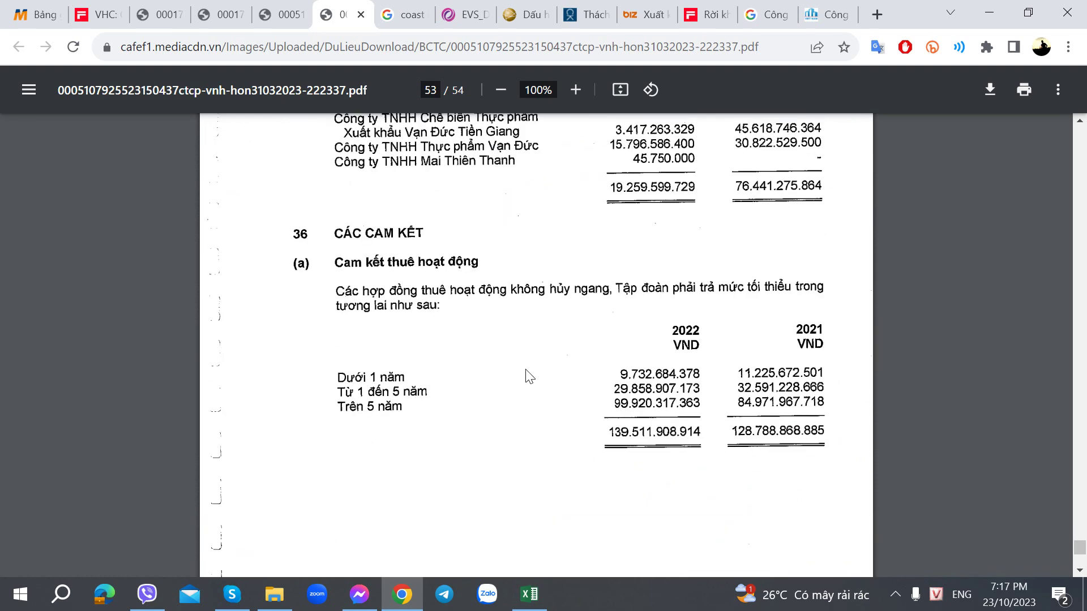
{"action": "scroll", "coordinate": [620, 425], "scroll_direction": "down", "scroll_amount": 12}
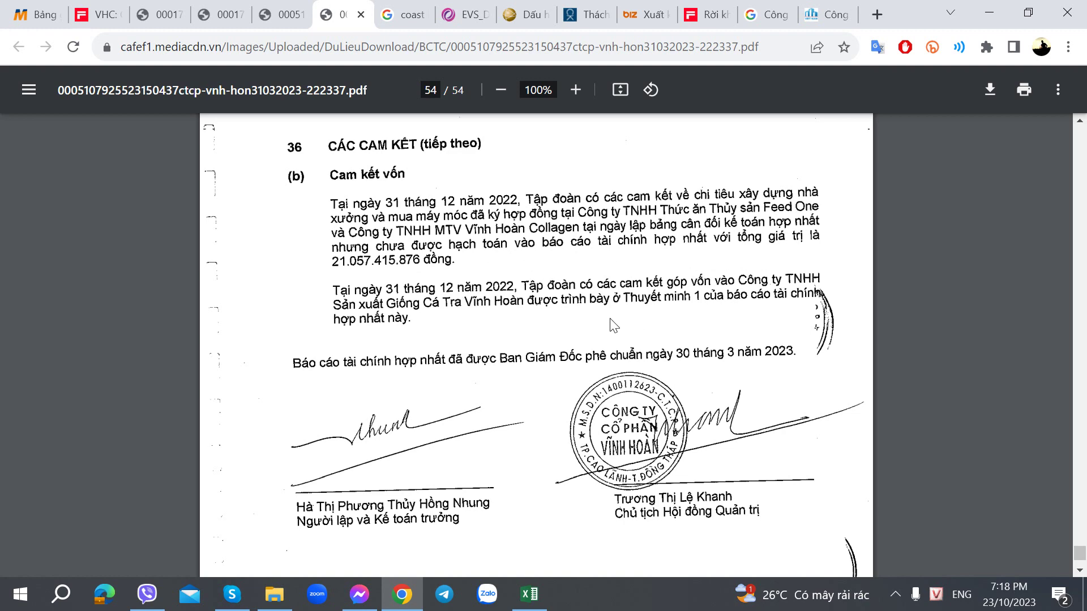
{"action": "scroll", "coordinate": [605, 374], "scroll_direction": "down", "scroll_amount": 7}
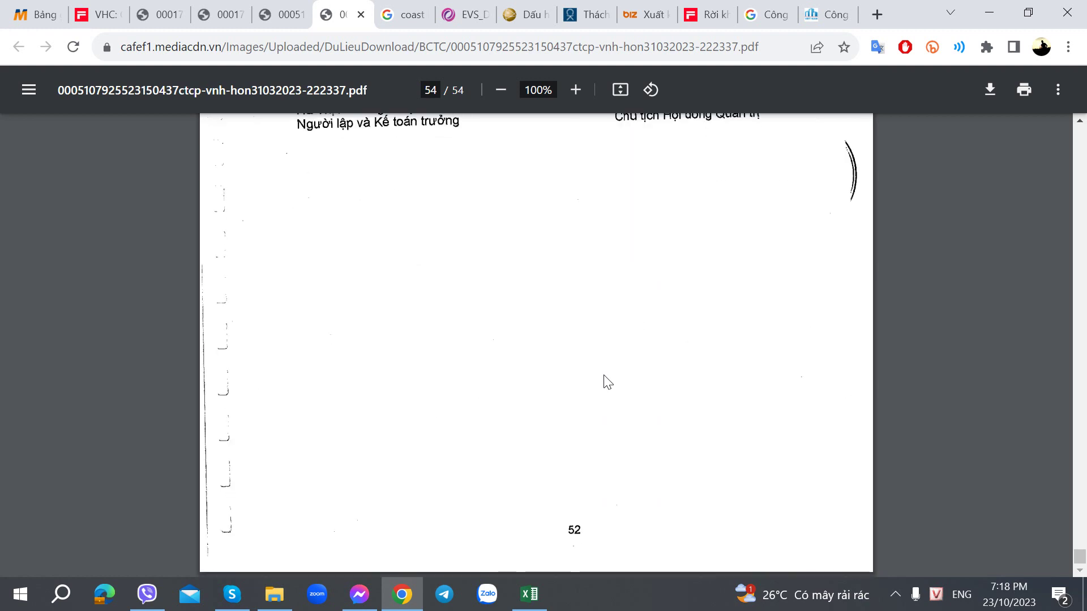
Step: Compare the first-half 2023 sales to Coast Beacon with total revenue in the interim consolidated income statement
{"action": "left_click", "coordinate": [239, 8]}
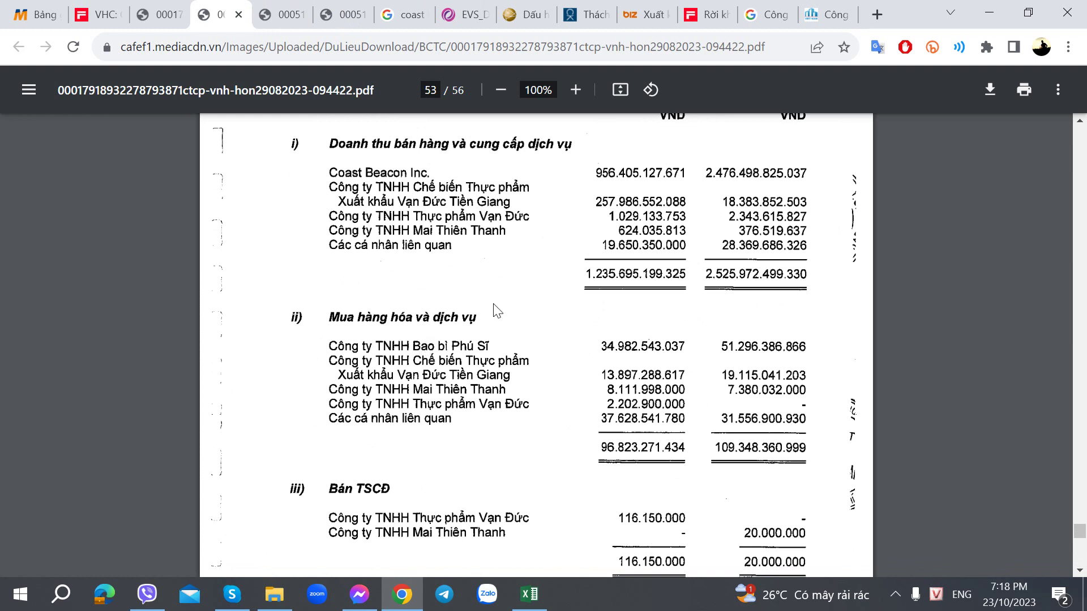
{"action": "left_click", "coordinate": [170, 14]}
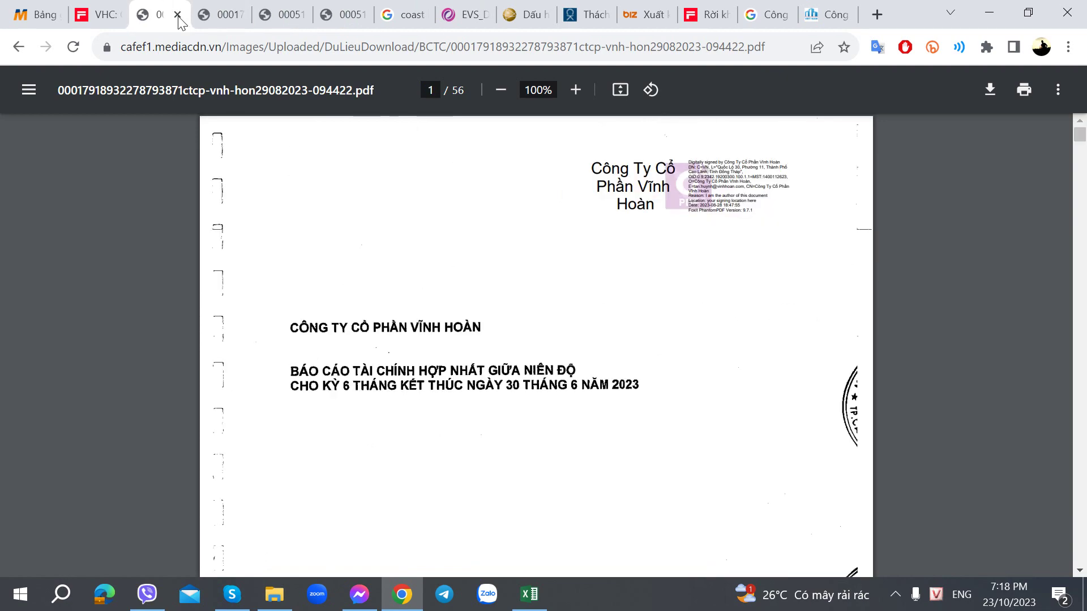
{"action": "scroll", "coordinate": [283, 388], "scroll_direction": "down", "scroll_amount": 15}
{"action": "scroll", "coordinate": [283, 388], "scroll_direction": "down", "scroll_amount": 20}
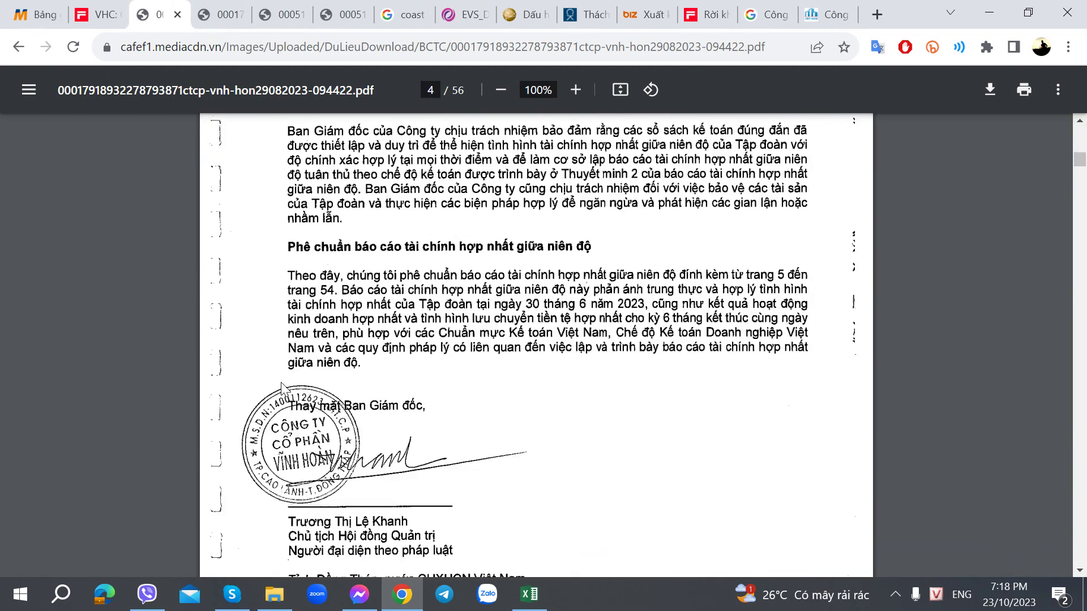
{"action": "scroll", "coordinate": [288, 388], "scroll_direction": "down", "scroll_amount": 20}
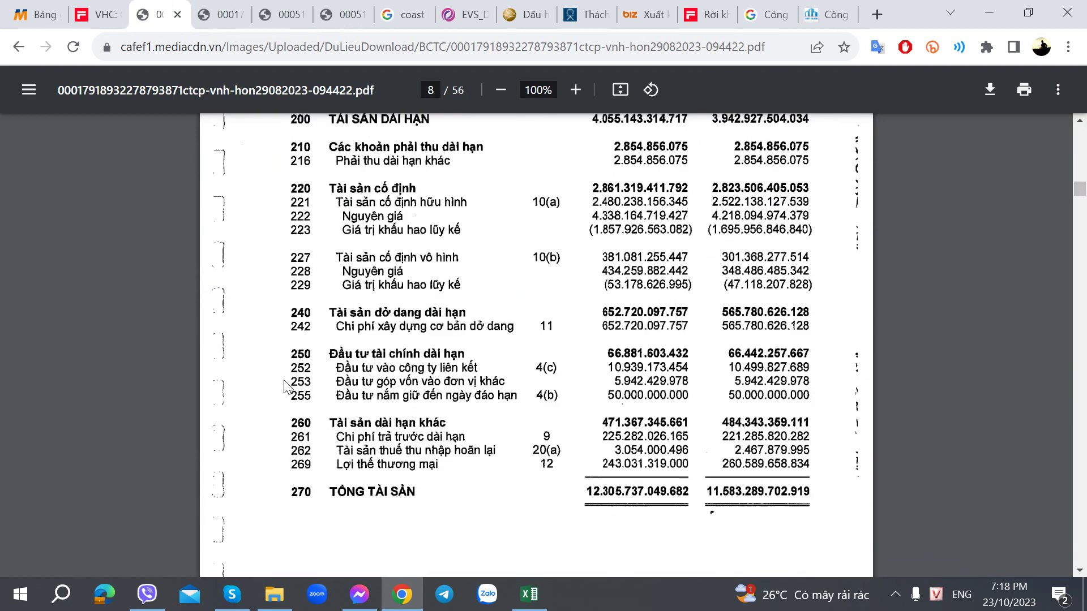
{"action": "scroll", "coordinate": [285, 387], "scroll_direction": "up", "scroll_amount": 10}
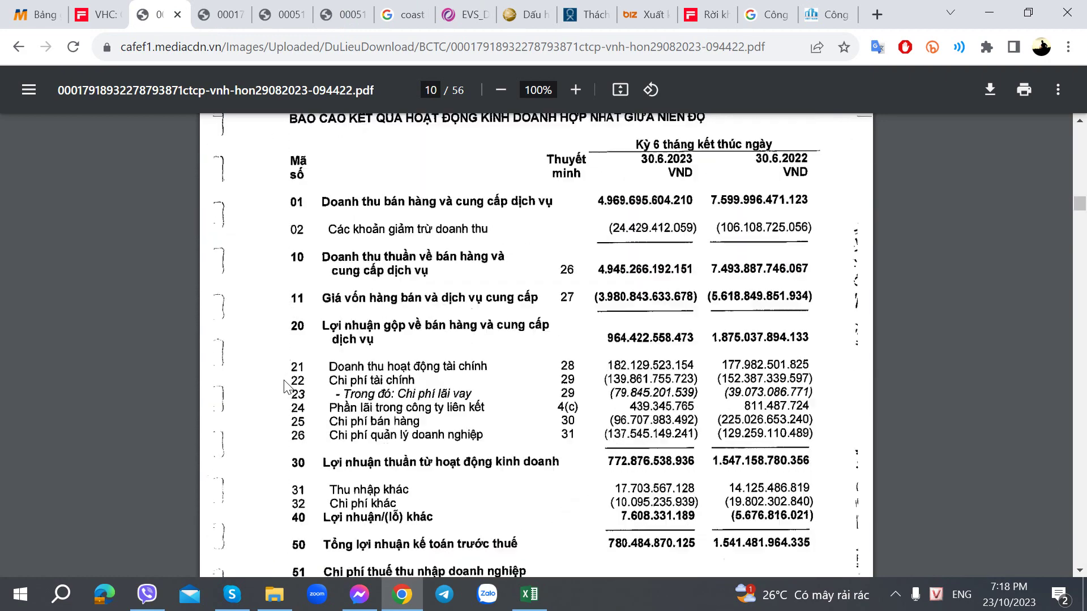
{"action": "left_click", "coordinate": [211, 5]}
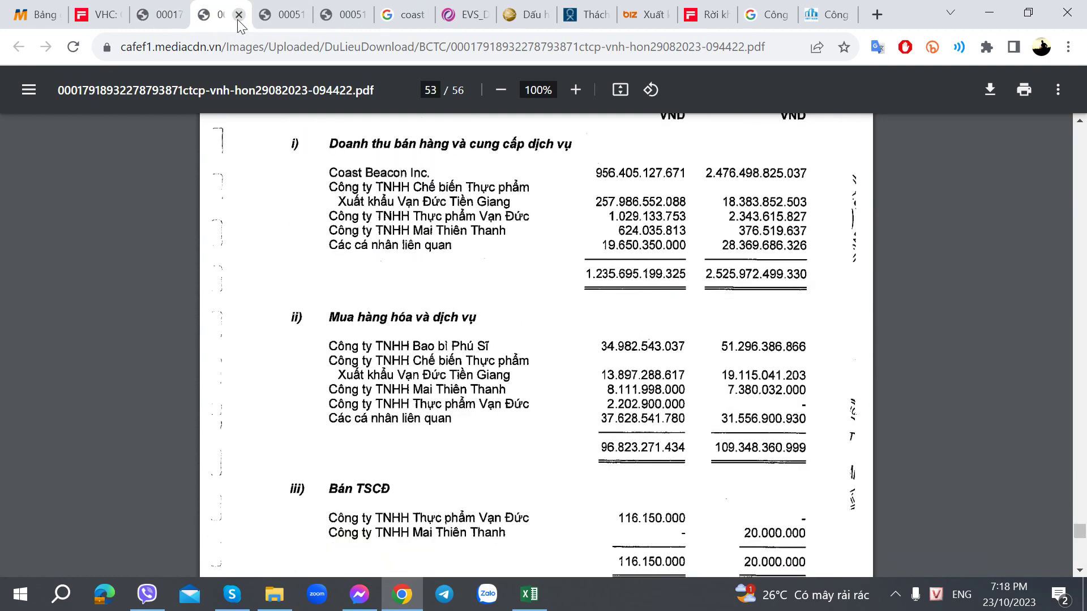
{"action": "left_click", "coordinate": [160, 14]}
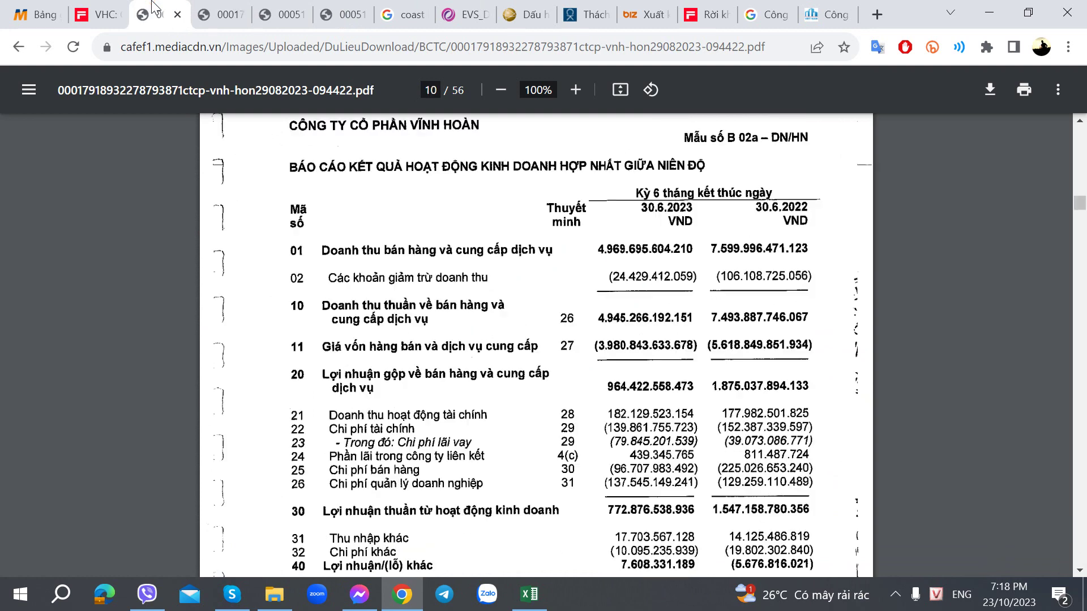
{"action": "left_click", "coordinate": [226, 5]}
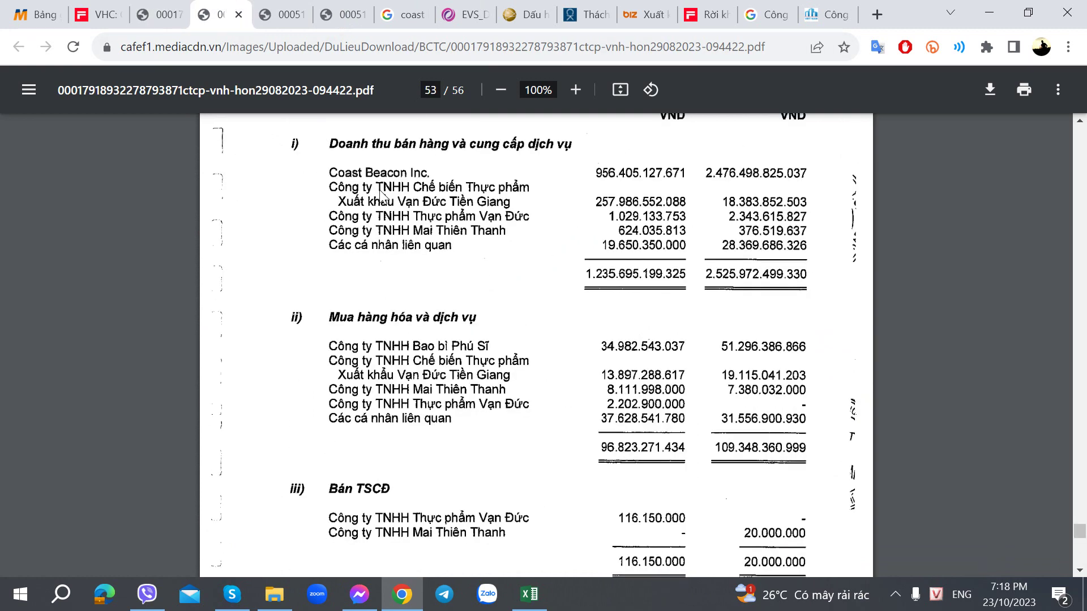
Step: Switch to the Excel workbook, enter "20% Doanh thu 6T/23" in R328 on the Coast Beacon Inc row, and return to the interim report in the browser
{"action": "key", "text": "alt+Tab"}
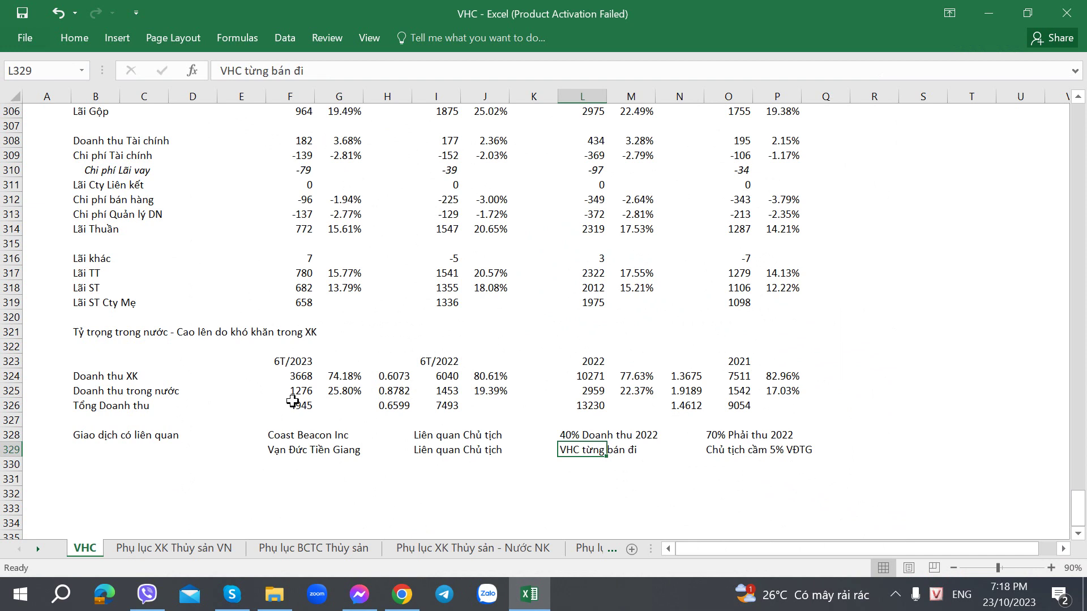
{"action": "left_click", "coordinate": [882, 436]}
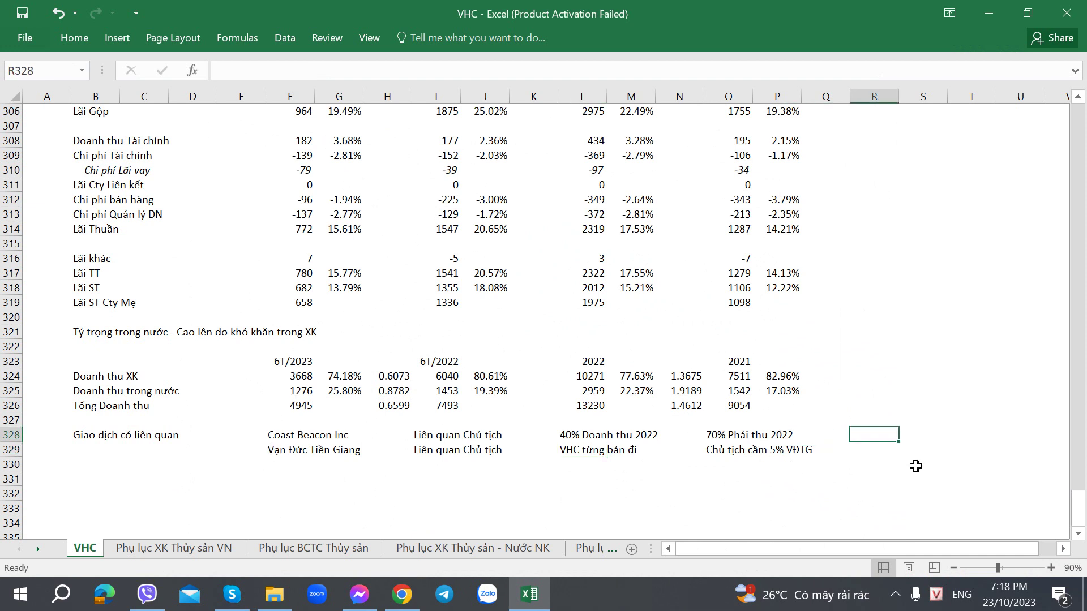
{"action": "type", "text": "20%"}
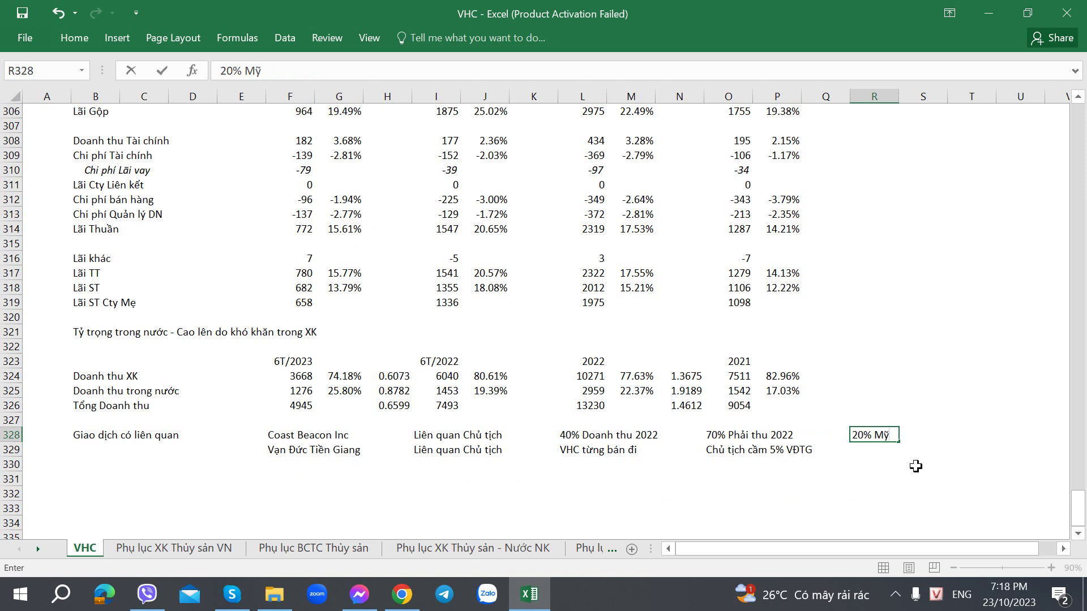
{"action": "type", "text": " Doanh thu 20"}
{"action": "key", "text": "BackSpace"}
{"action": "type", "text": "T"}
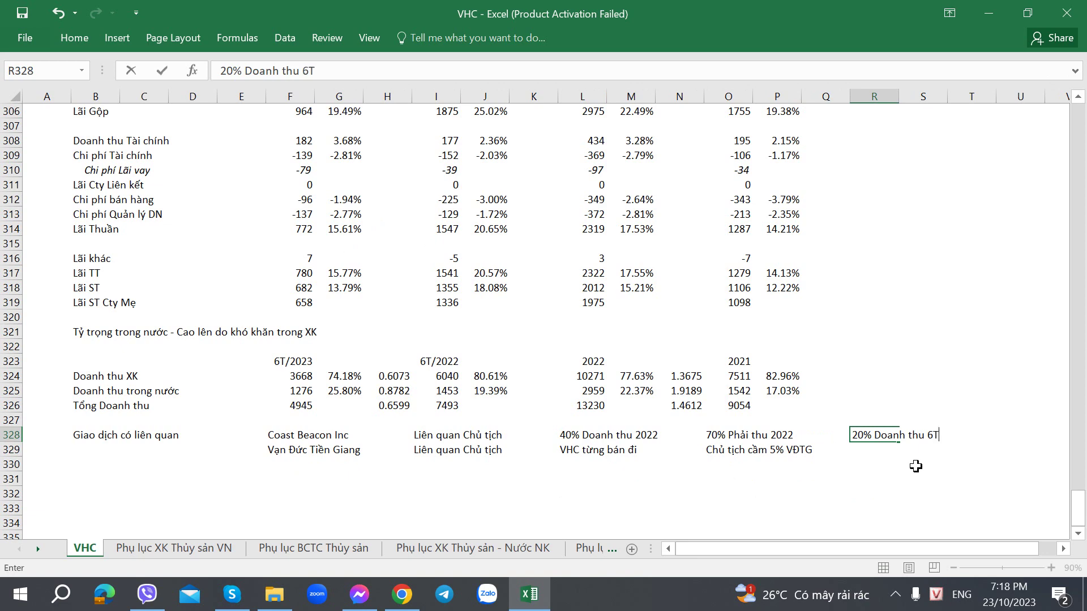
{"action": "type", "text": "/23"}
{"action": "key", "text": "Return"}
{"action": "key", "text": "alt+Tab"}
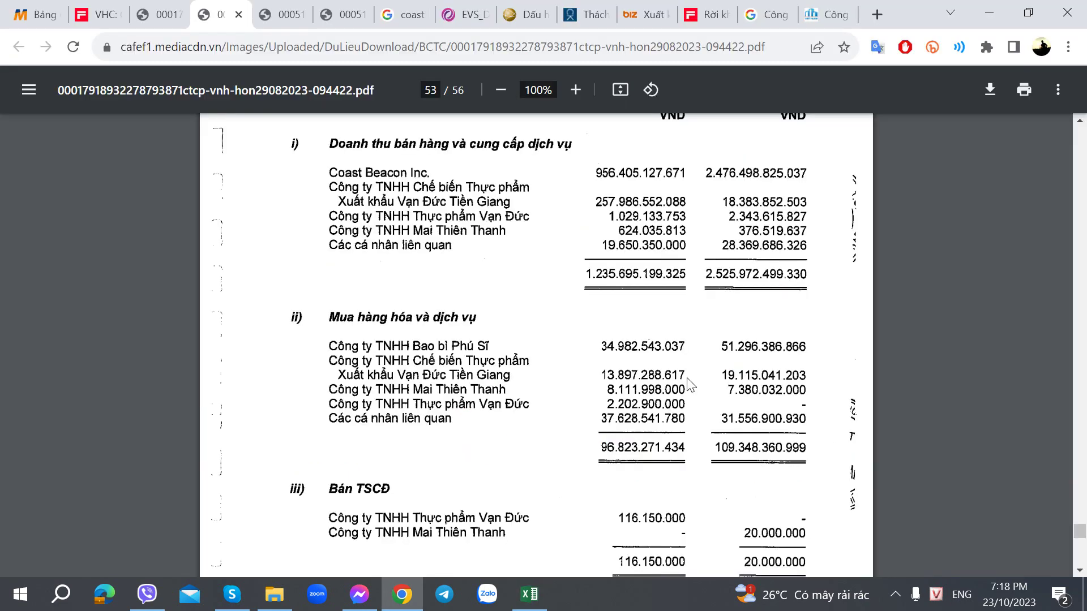
Step: Examine the first-half 2023 related-party purchases, fixed-asset dealings and receivable balances in note 36 of the interim report
{"action": "left_click", "coordinate": [180, 8]}
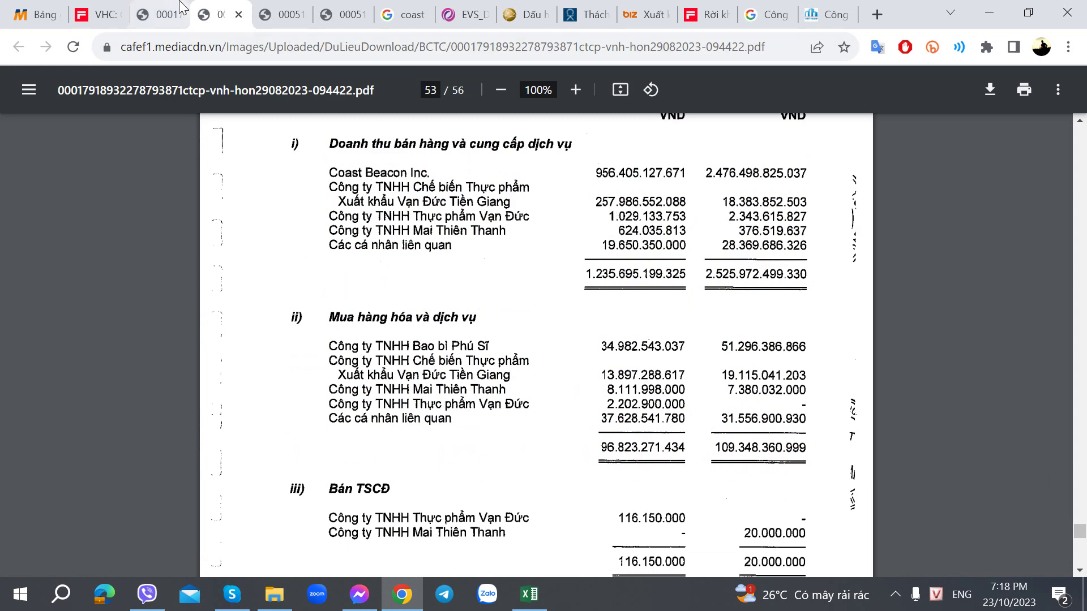
{"action": "left_click", "coordinate": [221, 13]}
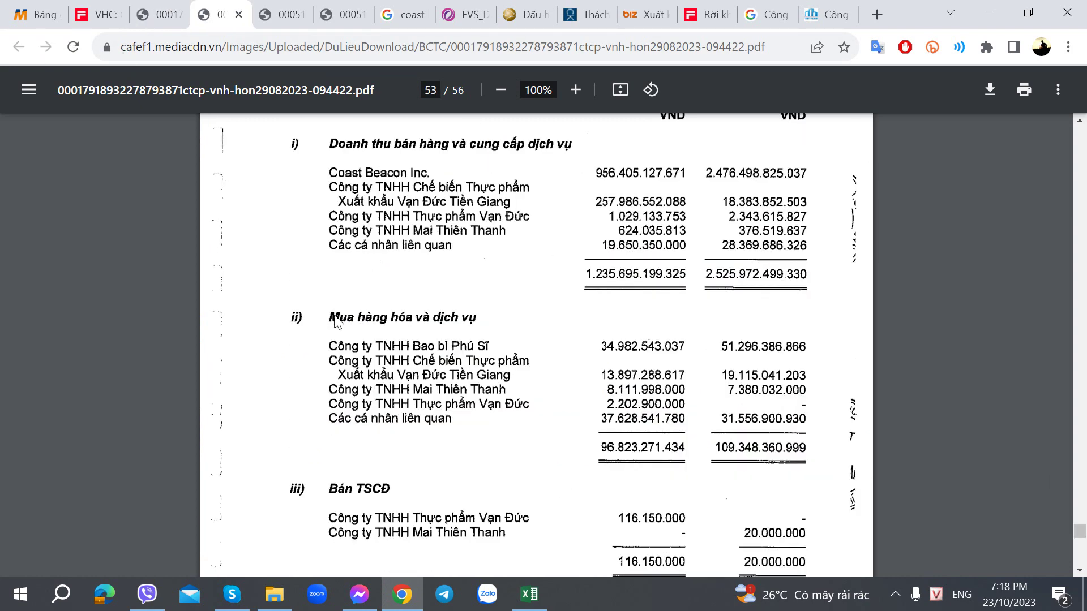
{"action": "scroll", "coordinate": [335, 322], "scroll_direction": "down", "scroll_amount": 6}
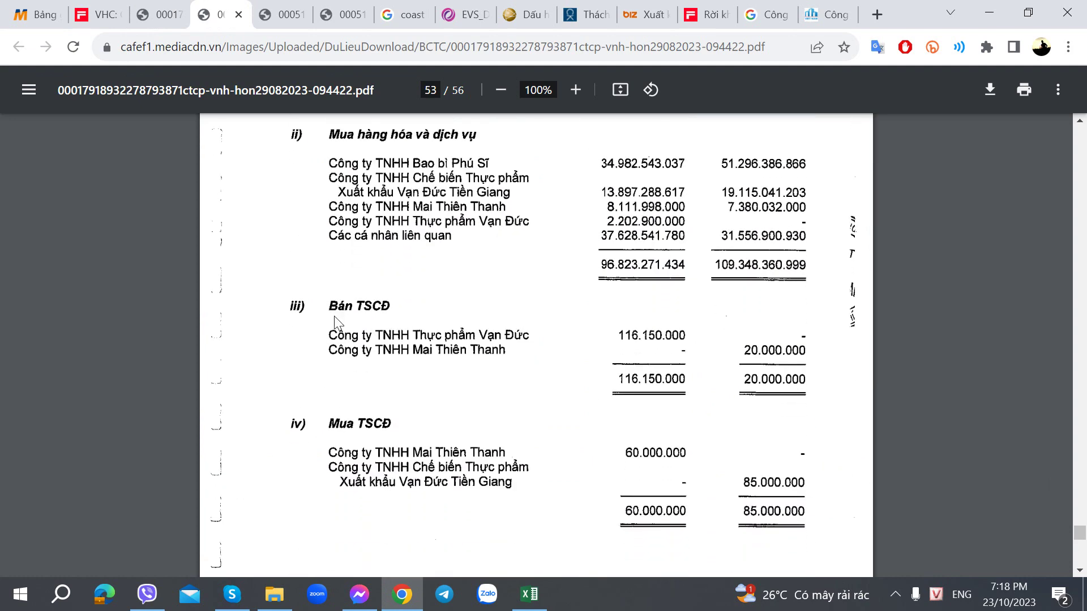
{"action": "scroll", "coordinate": [335, 323], "scroll_direction": "down", "scroll_amount": 4}
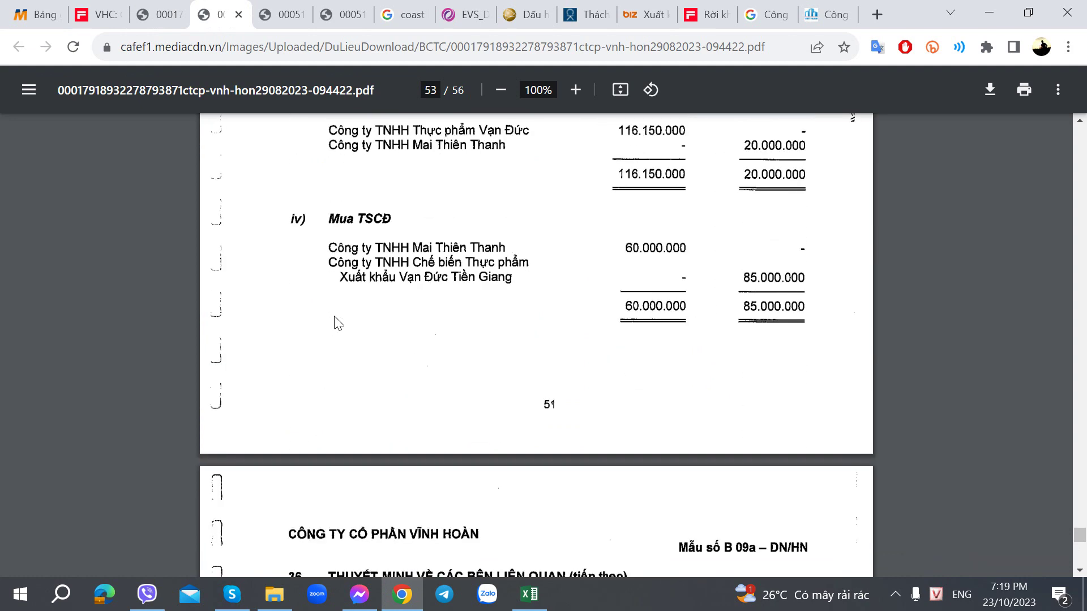
{"action": "scroll", "coordinate": [337, 322], "scroll_direction": "up", "scroll_amount": 6}
{"action": "scroll", "coordinate": [334, 323], "scroll_direction": "down", "scroll_amount": 7}
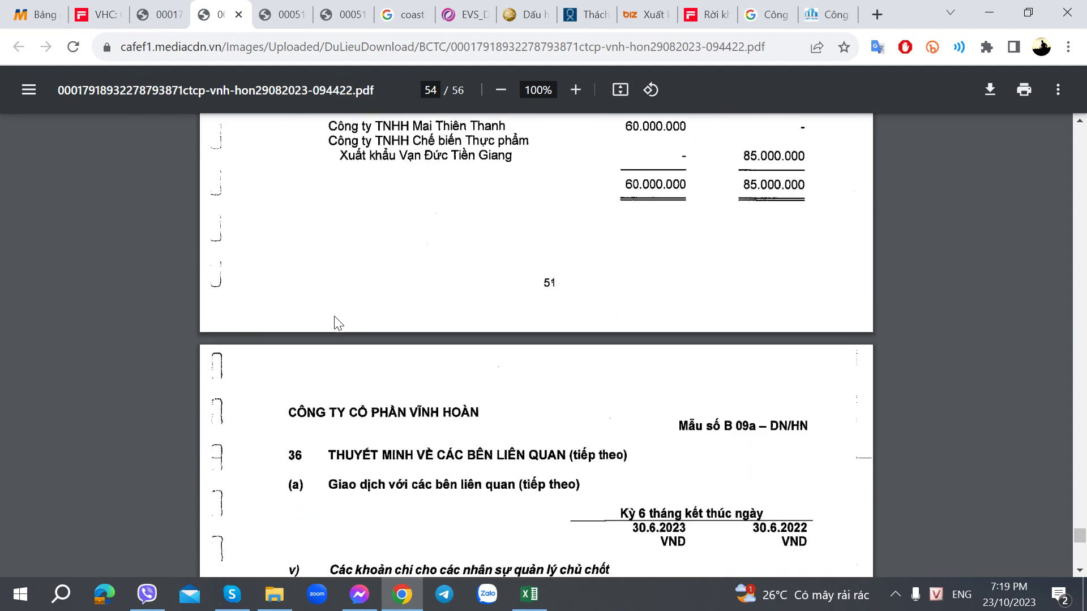
{"action": "scroll", "coordinate": [335, 321], "scroll_direction": "down", "scroll_amount": 5}
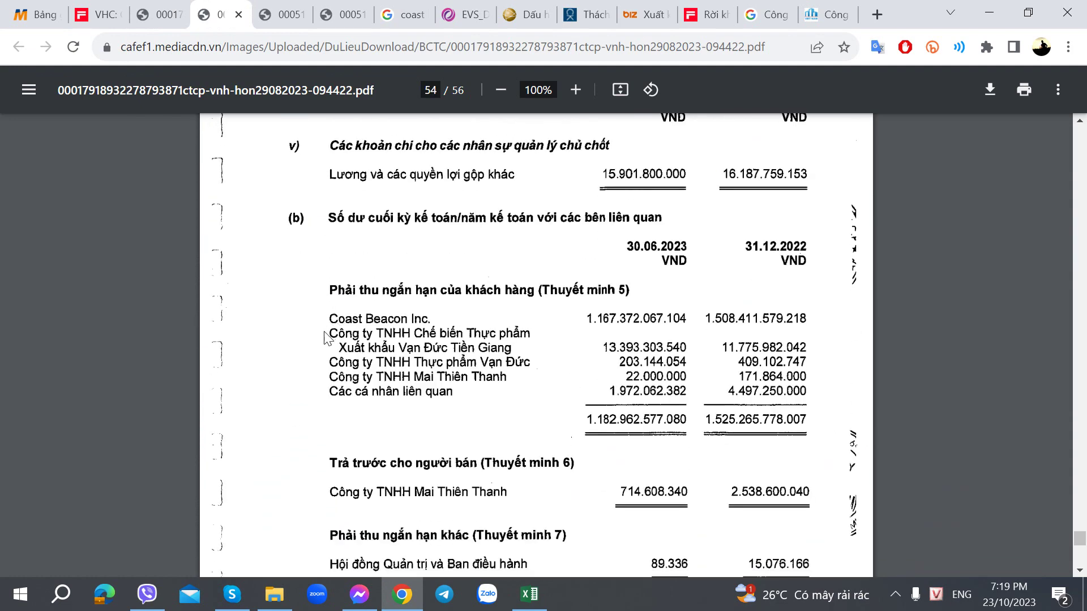
Step: Compare Coast Beacon's receivables at 30.06.2023 in note 36 with the short-term customer receivables on the interim consolidated balance sheet
{"action": "left_click", "coordinate": [162, 7]}
{"action": "scroll", "coordinate": [332, 335], "scroll_direction": "up", "scroll_amount": 20}
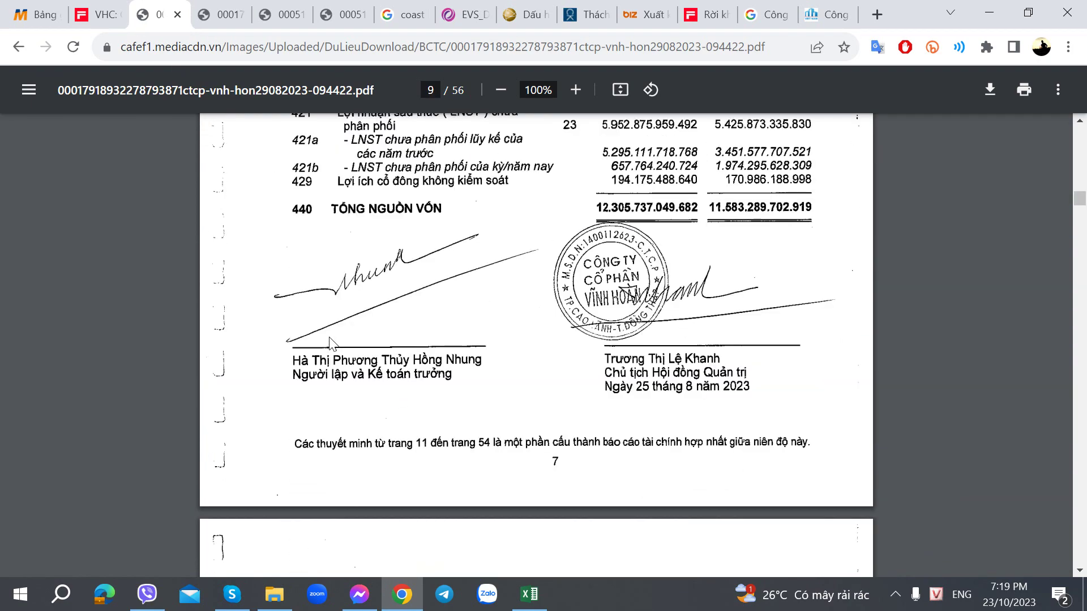
{"action": "scroll", "coordinate": [332, 334], "scroll_direction": "up", "scroll_amount": 10}
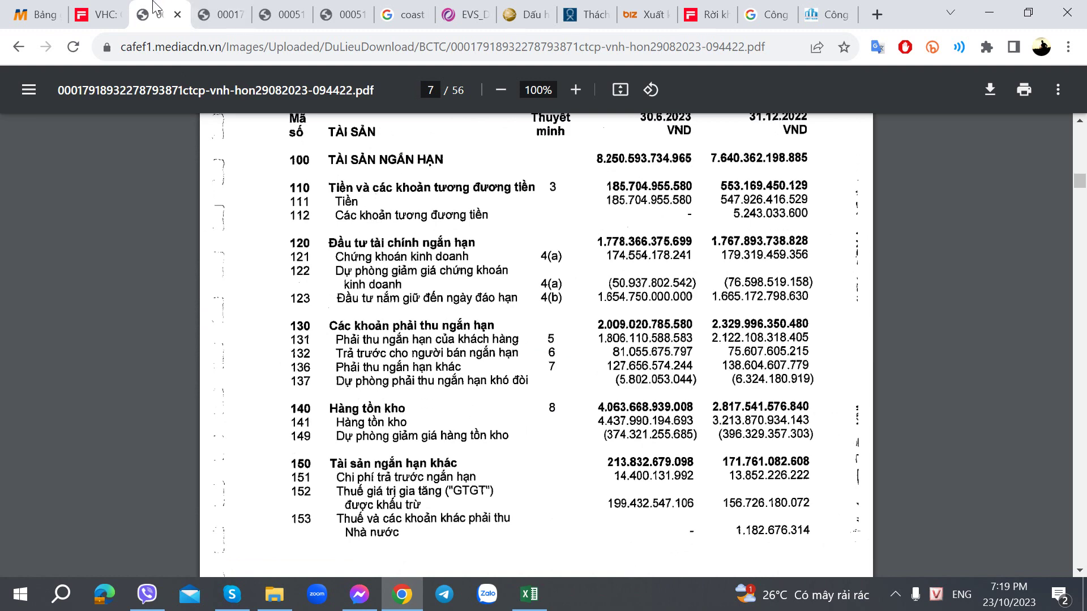
{"action": "key", "text": "ctrl+Tab"}
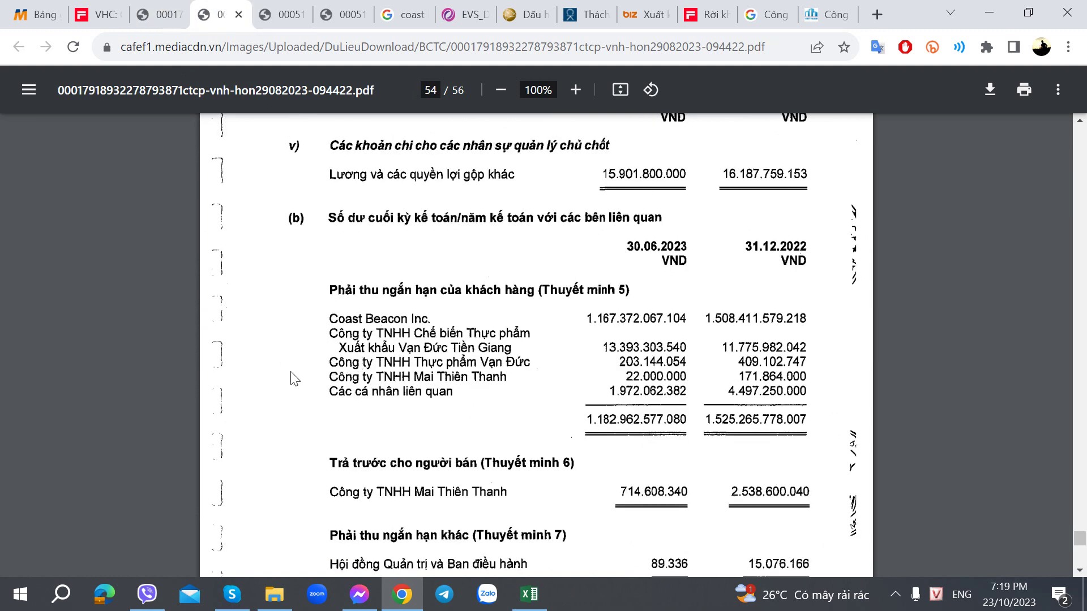
{"action": "scroll", "coordinate": [294, 378], "scroll_direction": "down", "scroll_amount": 5}
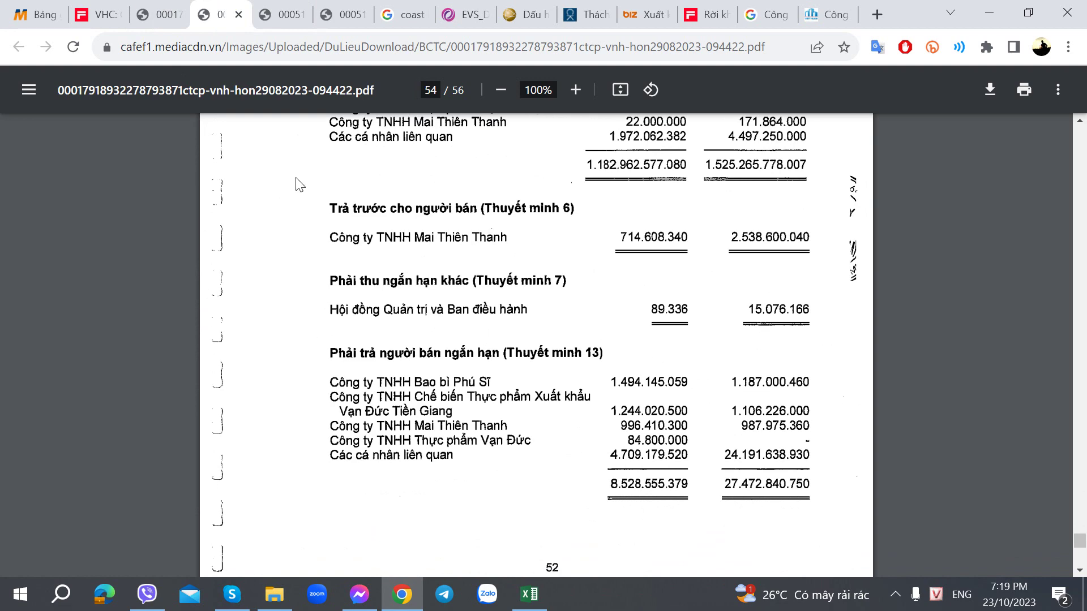
{"action": "left_click", "coordinate": [170, 13]}
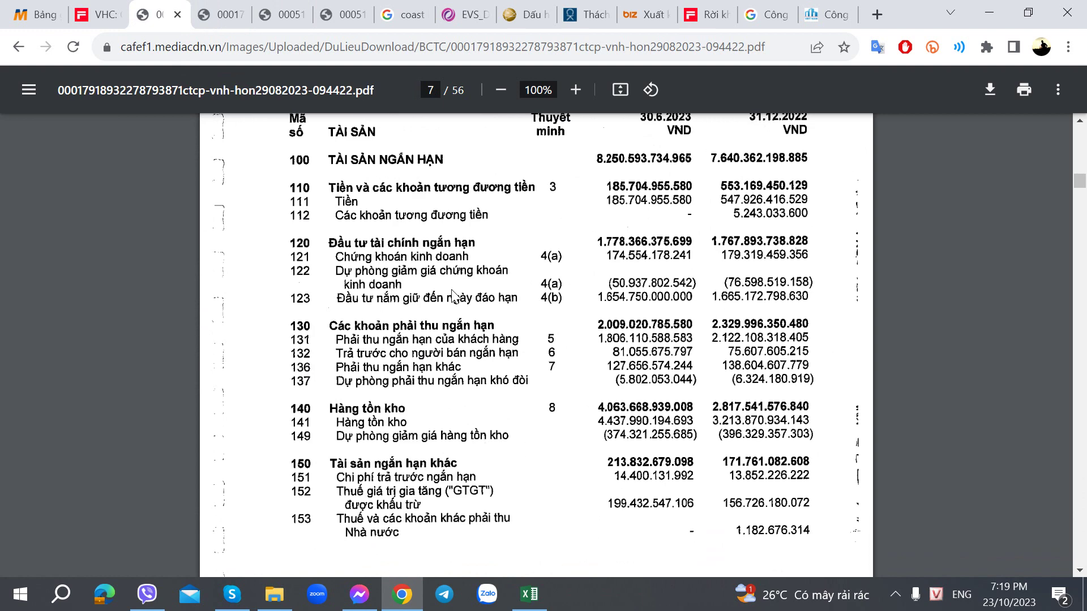
{"action": "left_click", "coordinate": [226, 13]}
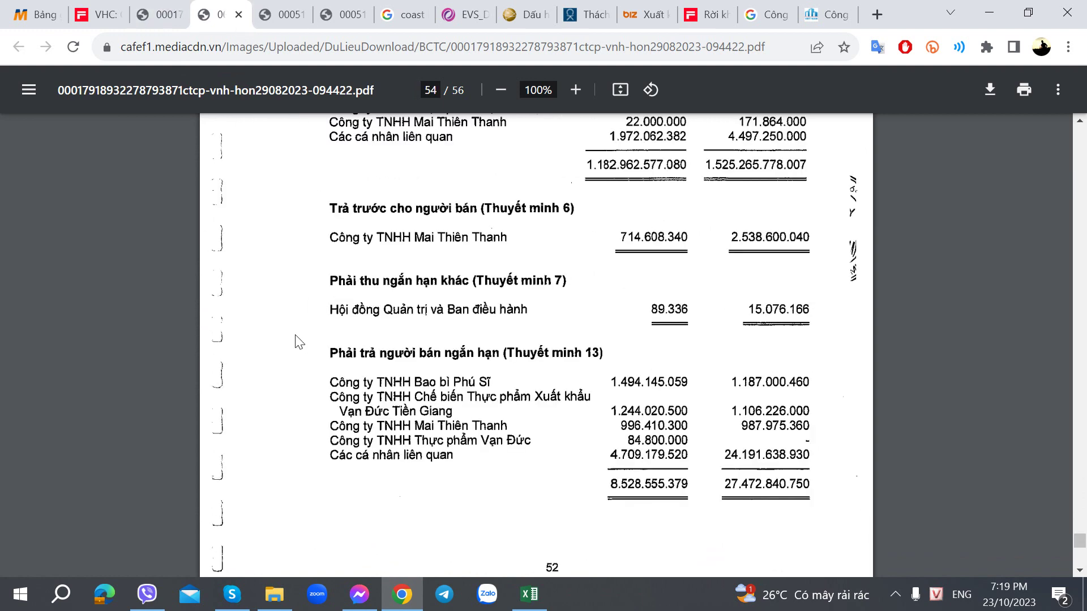
Step: Examine the closing notes 36 to 38 of the interim report, covering related-party payables, lease and capital commitments, and post-period events
{"action": "scroll", "coordinate": [295, 346], "scroll_direction": "down", "scroll_amount": 8}
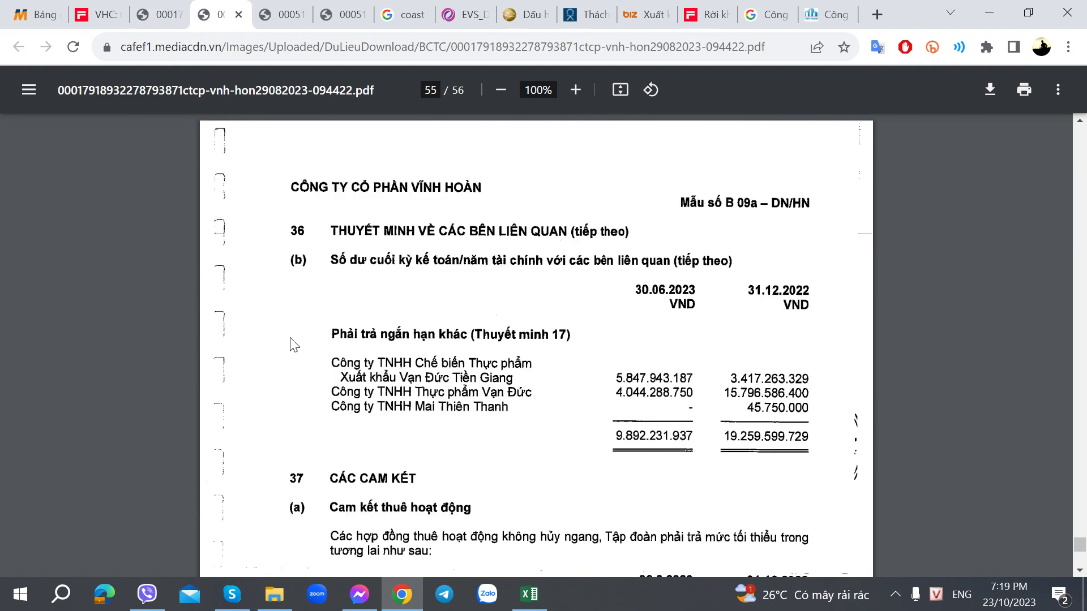
{"action": "scroll", "coordinate": [294, 344], "scroll_direction": "down", "scroll_amount": 4}
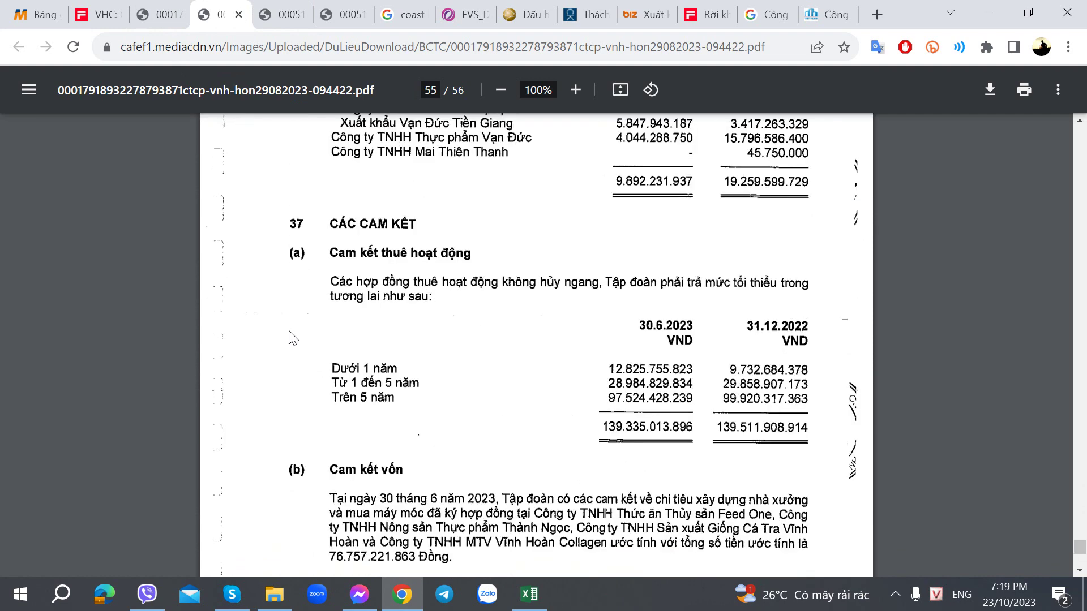
{"action": "scroll", "coordinate": [293, 337], "scroll_direction": "down", "scroll_amount": 5}
{"action": "scroll", "coordinate": [291, 335], "scroll_direction": "up", "scroll_amount": 3}
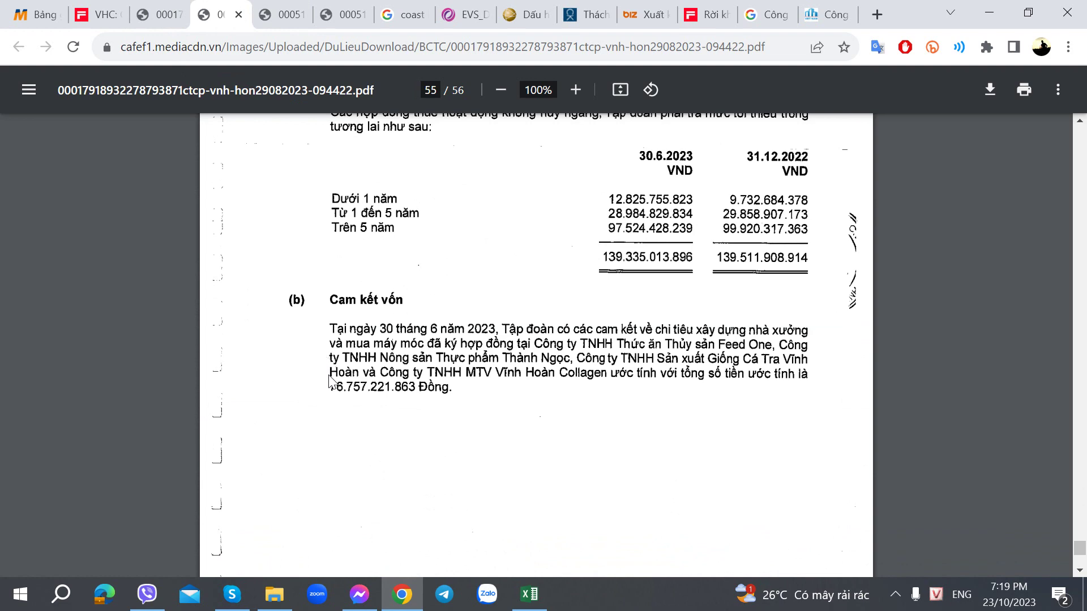
{"action": "scroll", "coordinate": [416, 419], "scroll_direction": "down", "scroll_amount": 4}
{"action": "scroll", "coordinate": [416, 419], "scroll_direction": "down", "scroll_amount": 4}
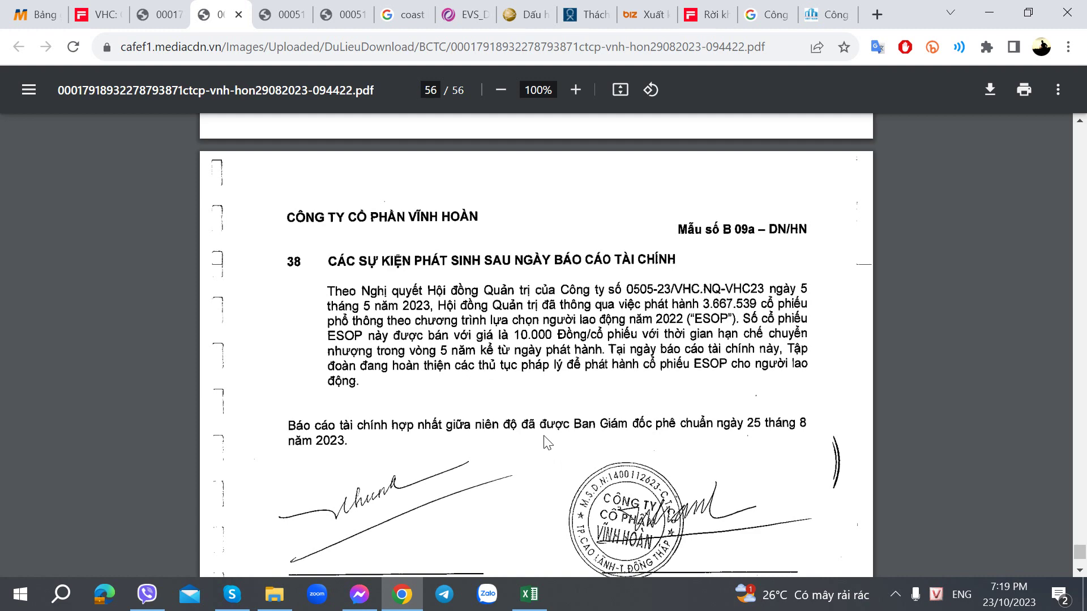
{"action": "scroll", "coordinate": [555, 465], "scroll_direction": "down", "scroll_amount": 4}
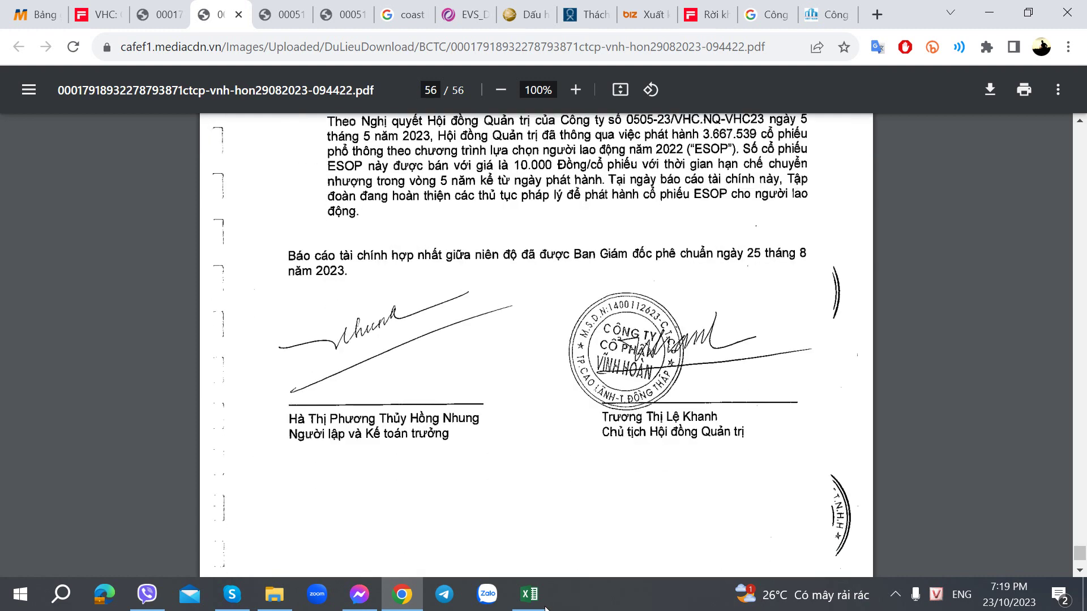
Step: Switch to the Excel workbook and select cell B331 below the related-party transaction notes
{"action": "left_click", "coordinate": [530, 594]}
{"action": "scroll", "coordinate": [402, 405], "scroll_direction": "up", "scroll_amount": 5}
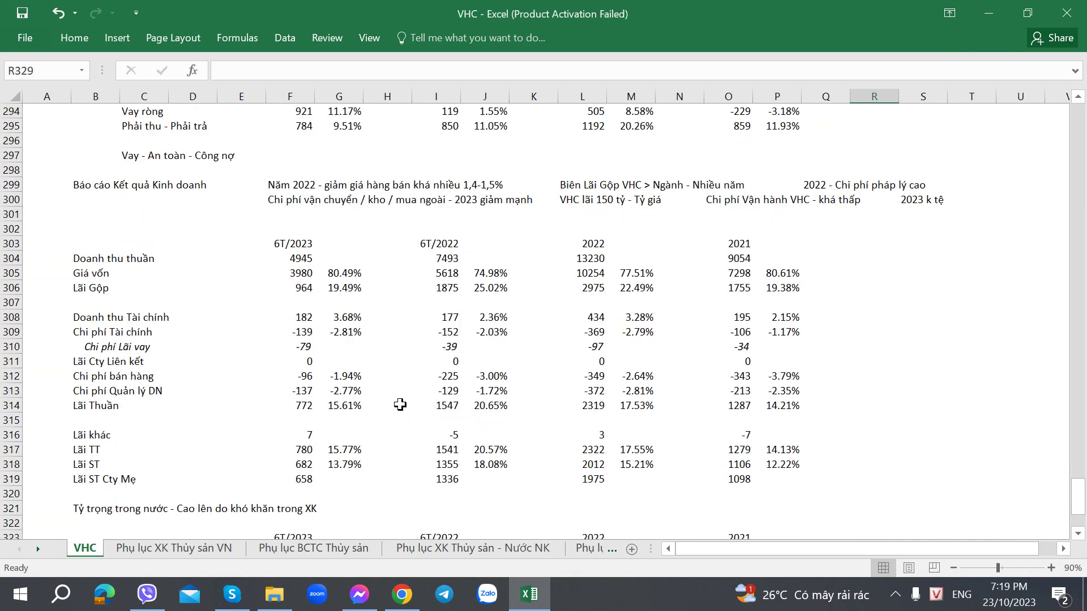
{"action": "scroll", "coordinate": [401, 406], "scroll_direction": "down", "scroll_amount": 5}
{"action": "key", "text": "alt+Tab"}
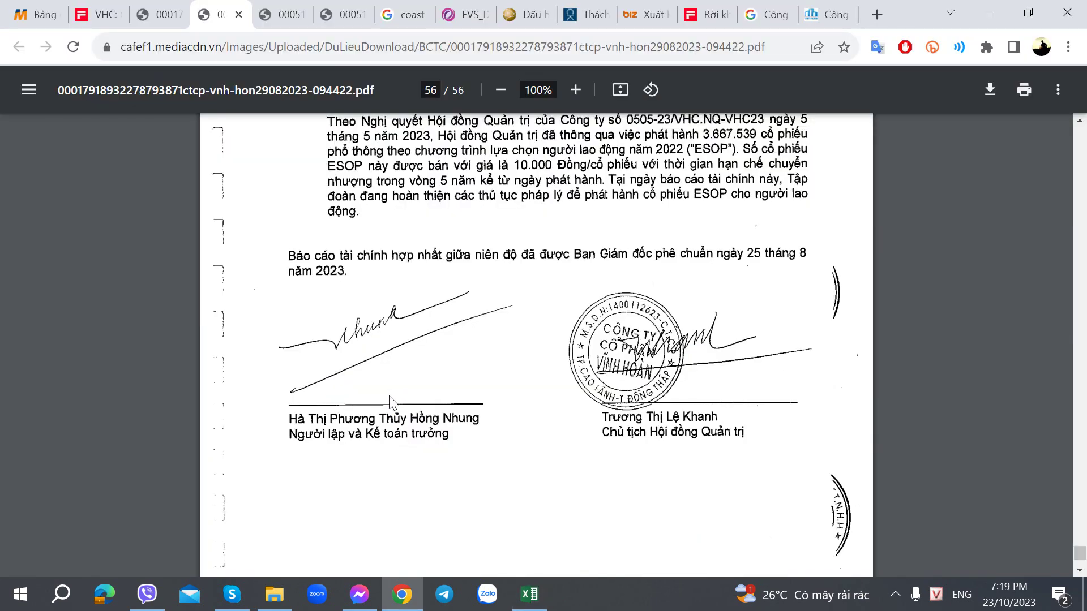
{"action": "key", "text": "alt+Tab"}
{"action": "left_click", "coordinate": [97, 468]}
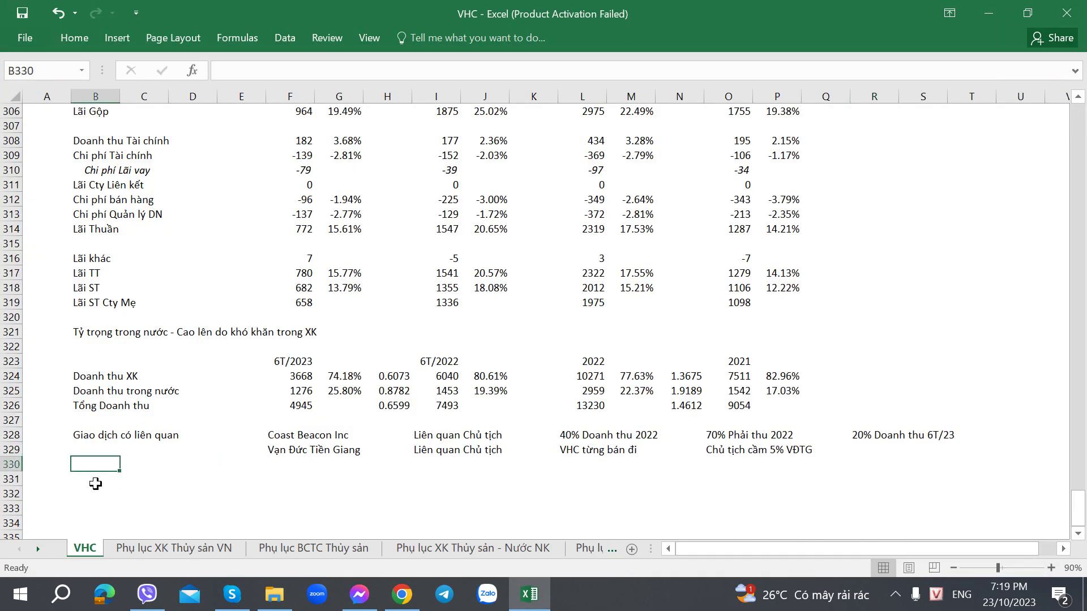
{"action": "left_click", "coordinate": [95, 482]}
Step: Return to the interim report in the browser and examine the operating, investing and financing sections of the first-half 2023 cash flow statement
{"action": "key", "text": "alt+Tab"}
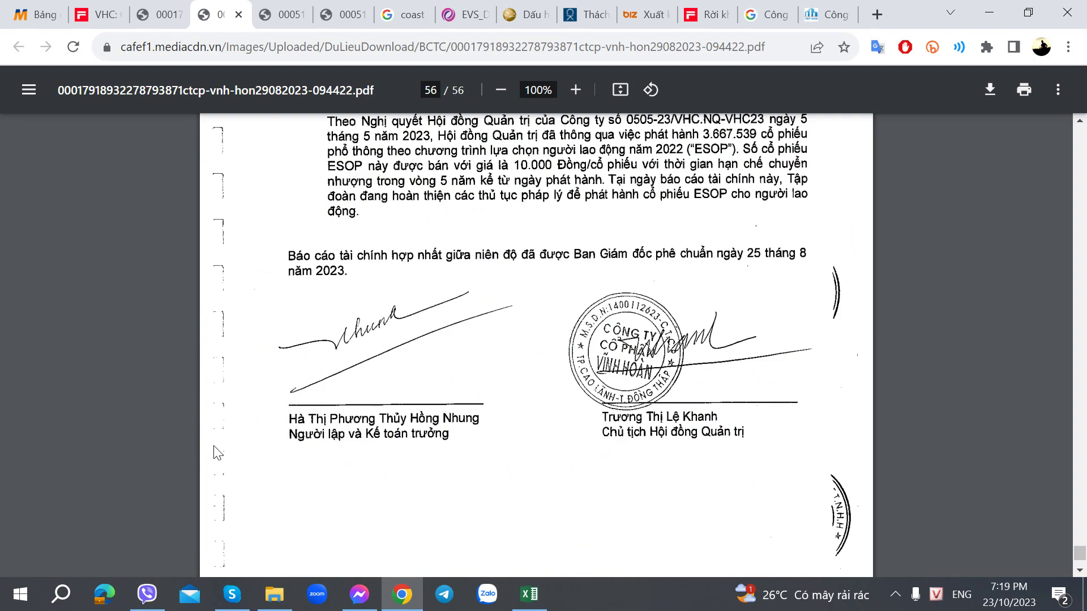
{"action": "key", "text": "alt+Tab"}
{"action": "key", "text": "alt+Tab"}
{"action": "key", "text": "ctrl+shift+Tab"}
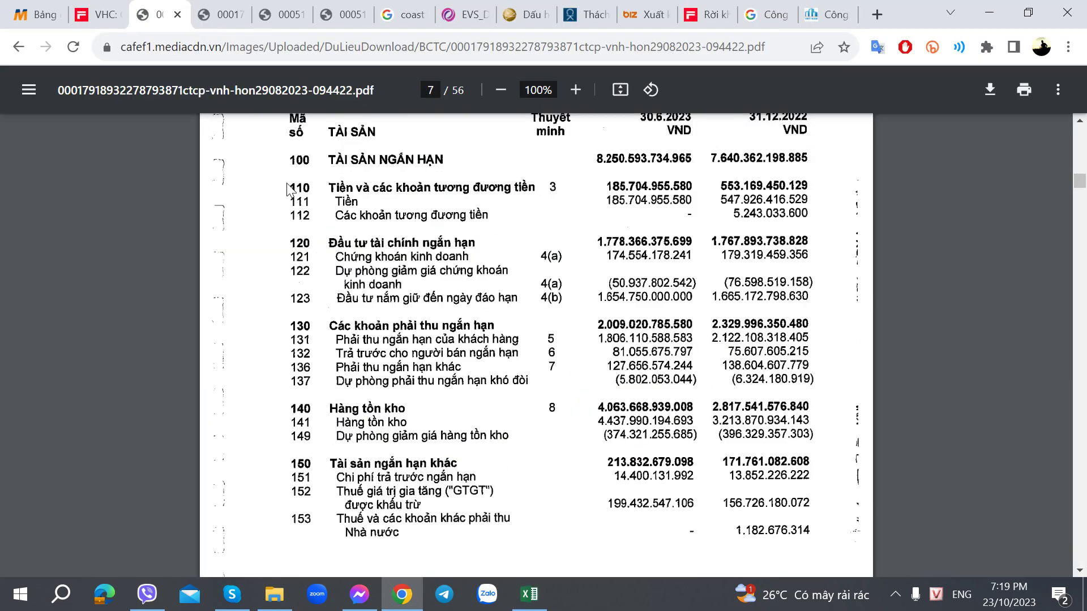
{"action": "scroll", "coordinate": [395, 399], "scroll_direction": "down", "scroll_amount": 20}
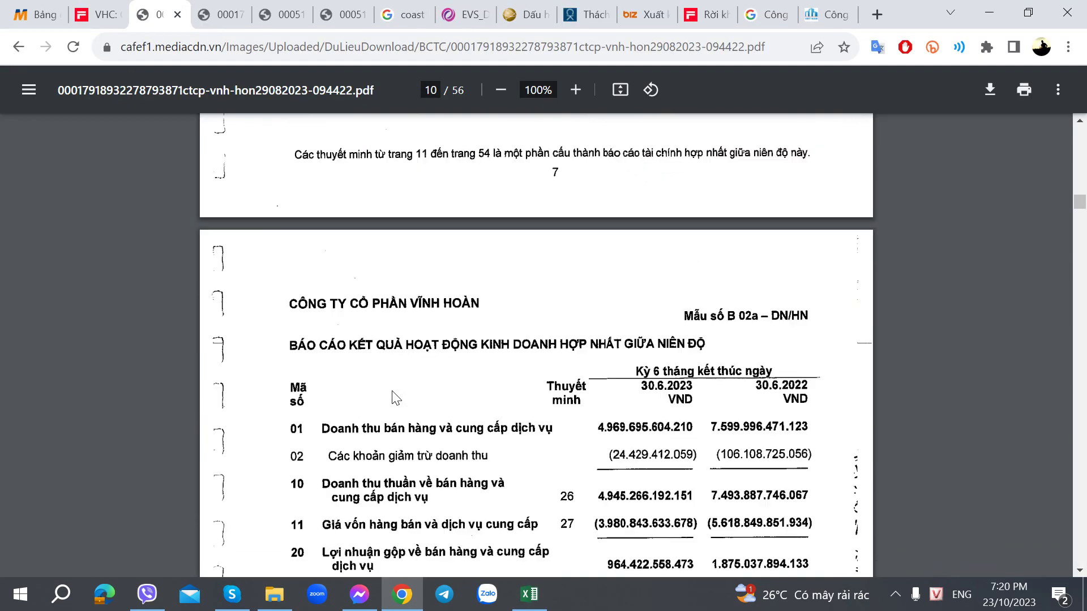
{"action": "scroll", "coordinate": [395, 399], "scroll_direction": "down", "scroll_amount": 8}
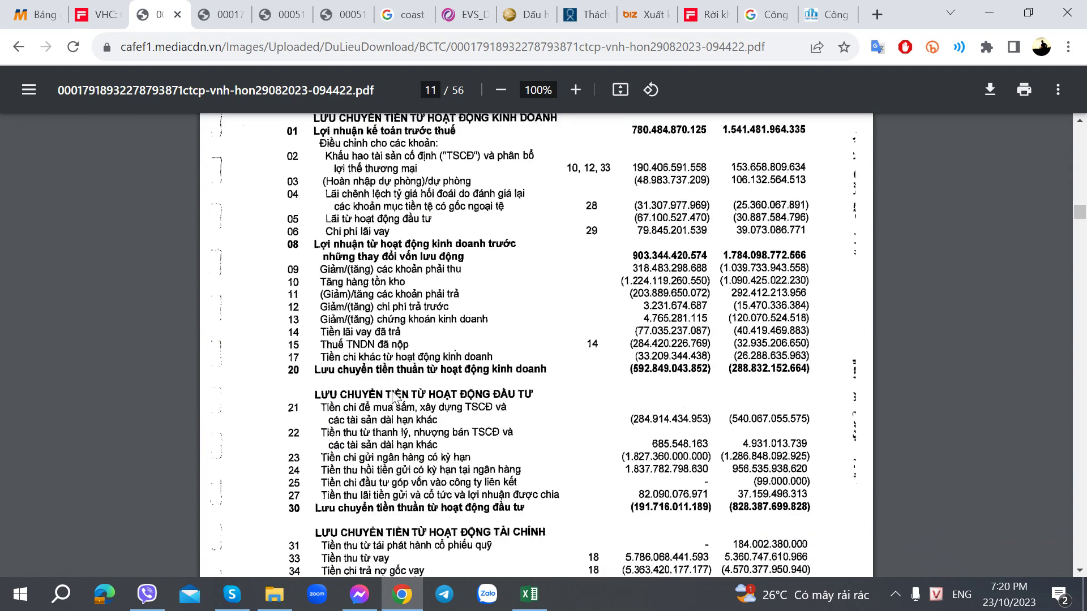
{"action": "scroll", "coordinate": [394, 399], "scroll_direction": "down", "scroll_amount": 3}
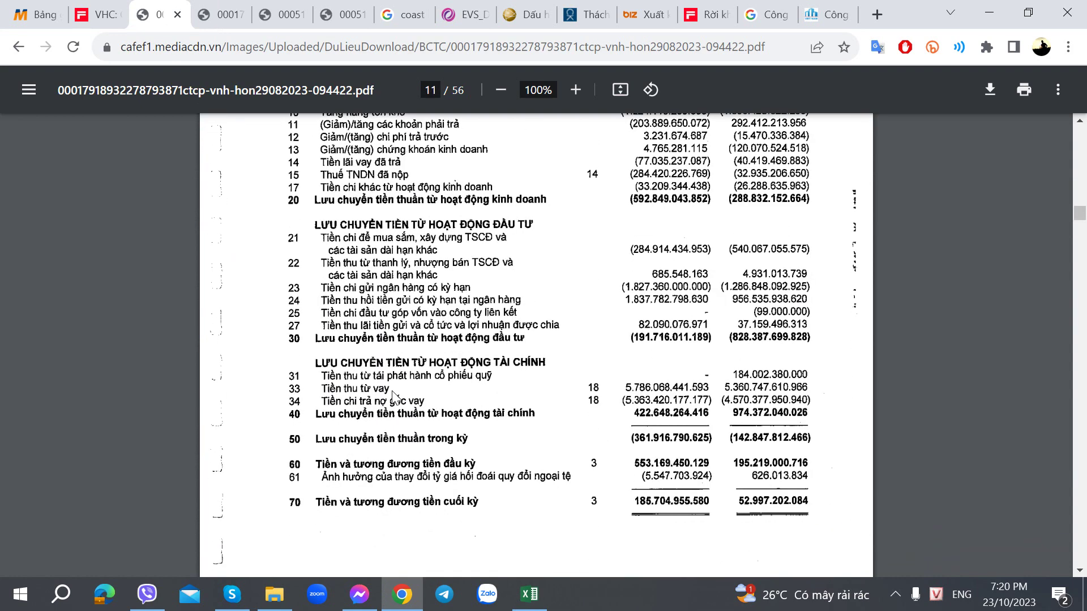